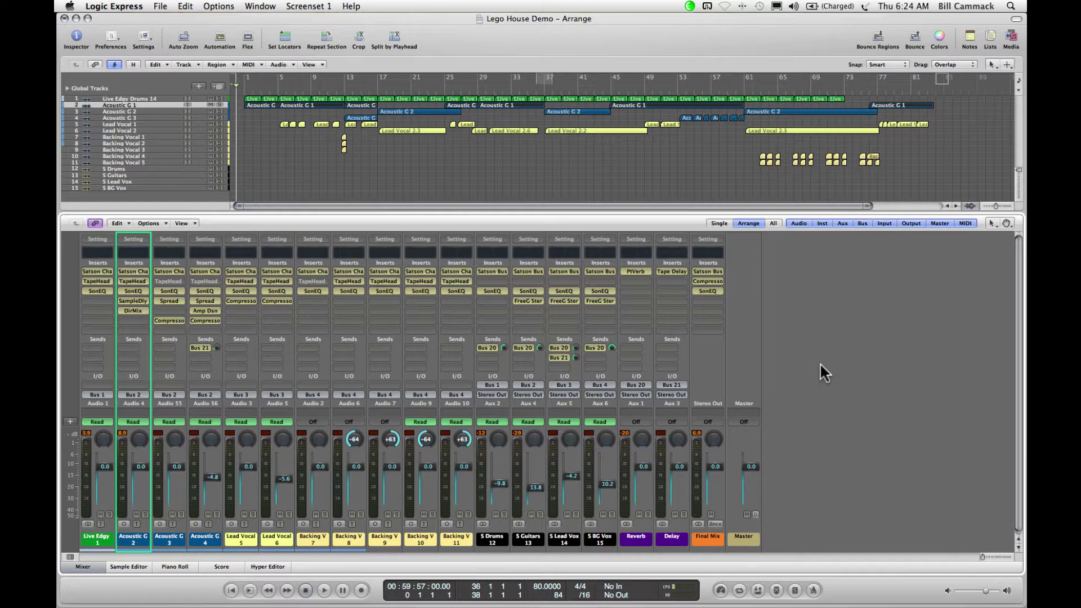
Play the song from the beginning to about bar 8, examining the opening regions and overall arrangement, and stop playback
key(space)
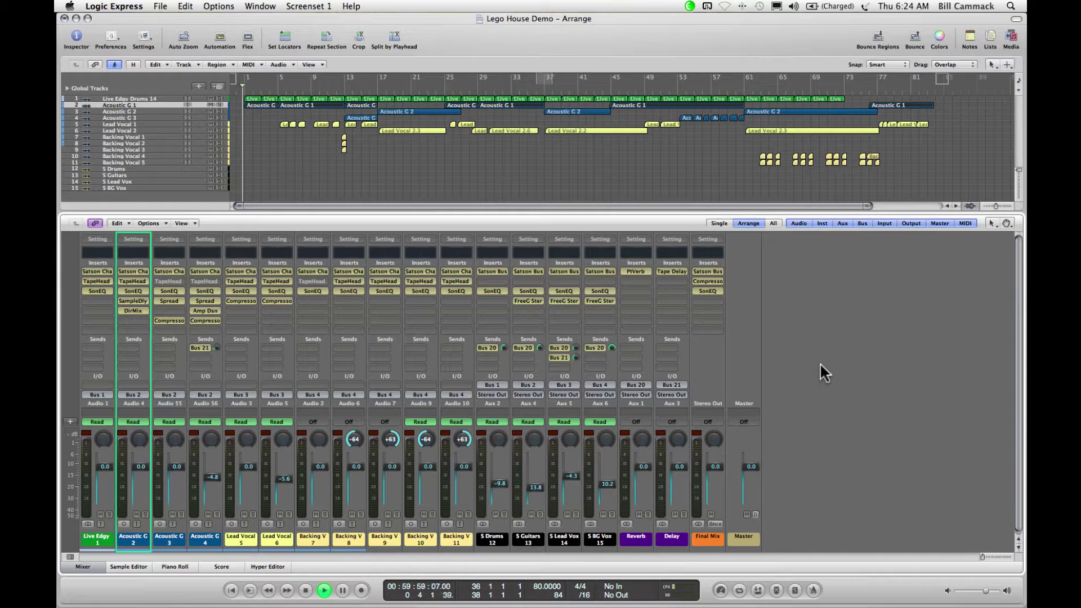
scroll(320, 137, up, 5)
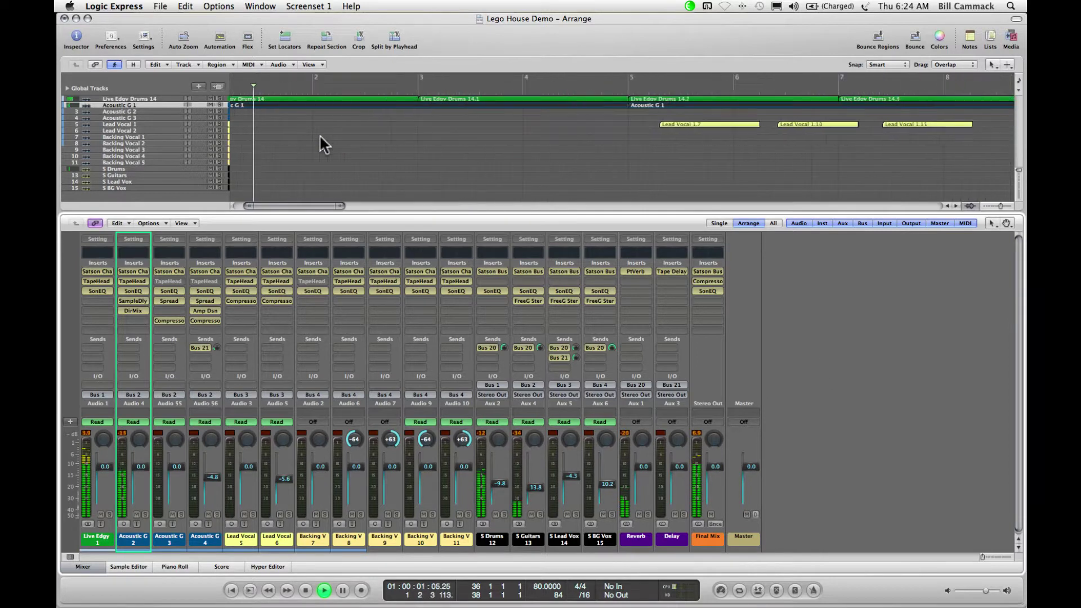
scroll(319, 134, left, 3)
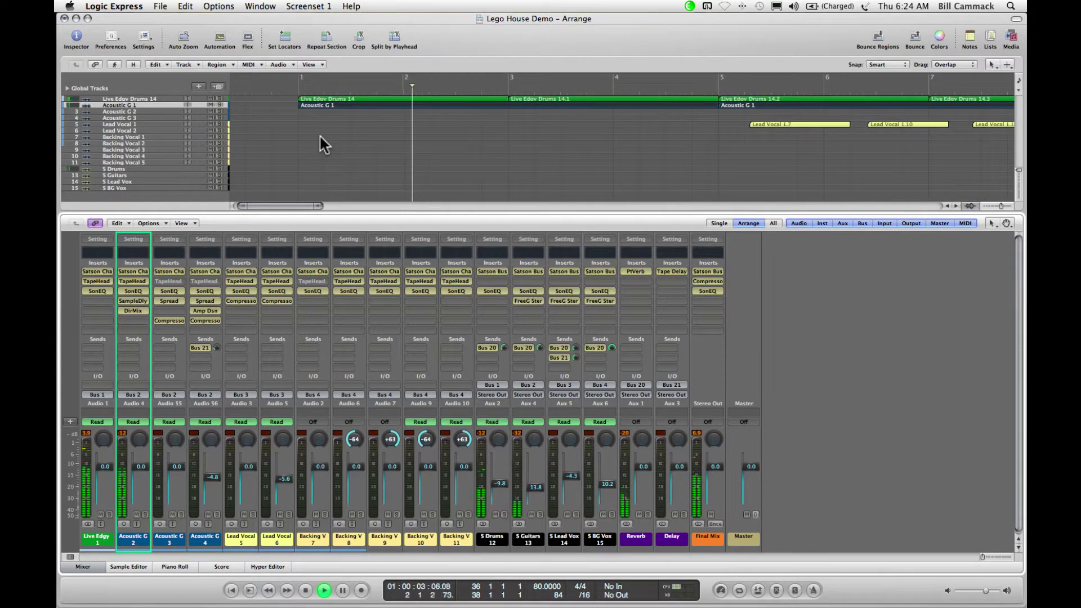
scroll(320, 134, down, 4)
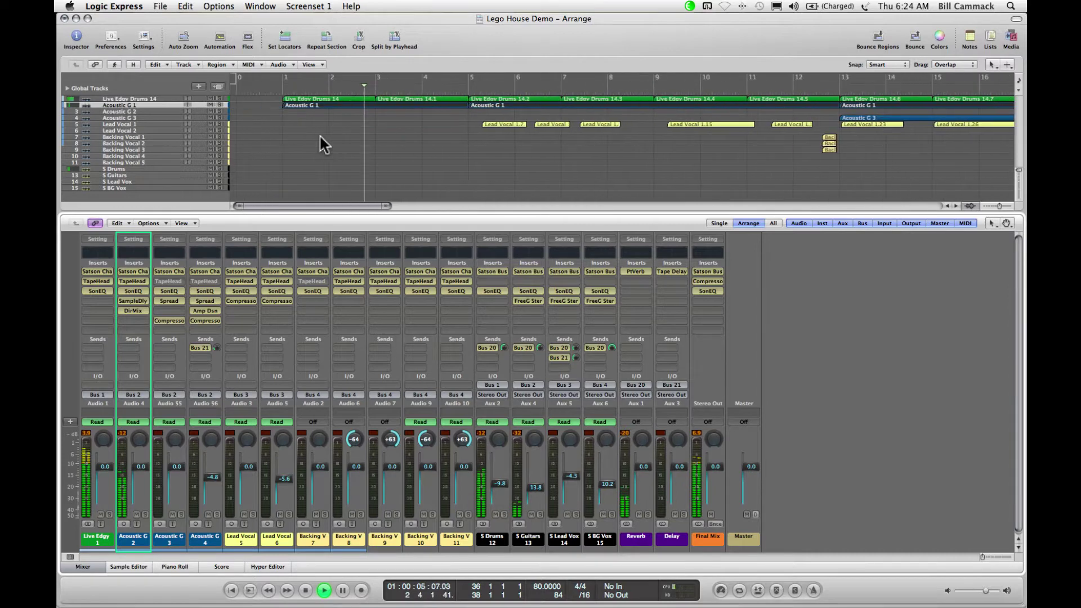
scroll(316, 134, down, 2)
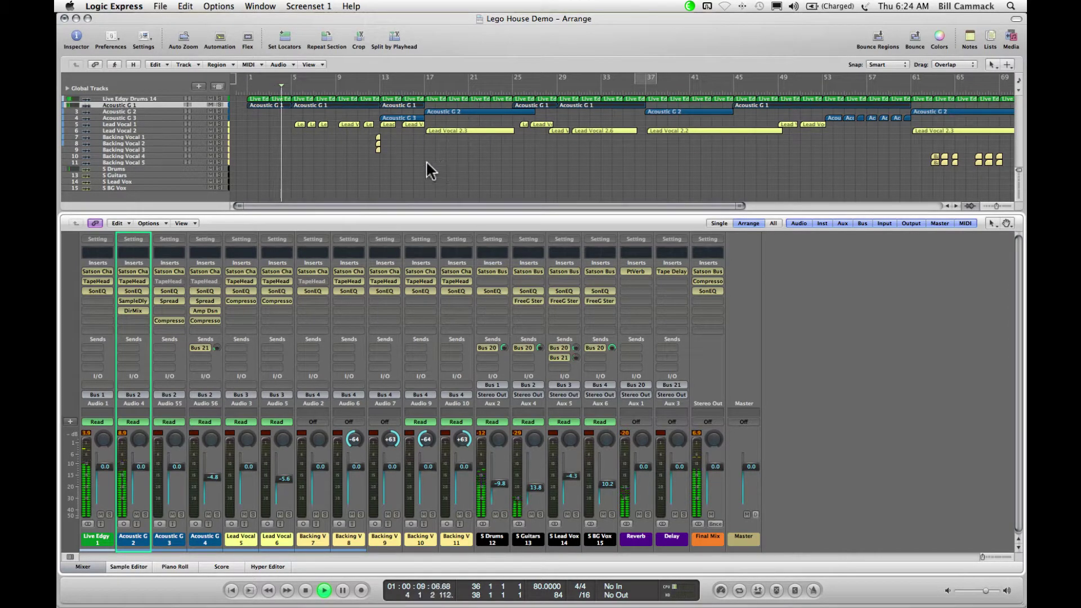
scroll(425, 160, up, 3)
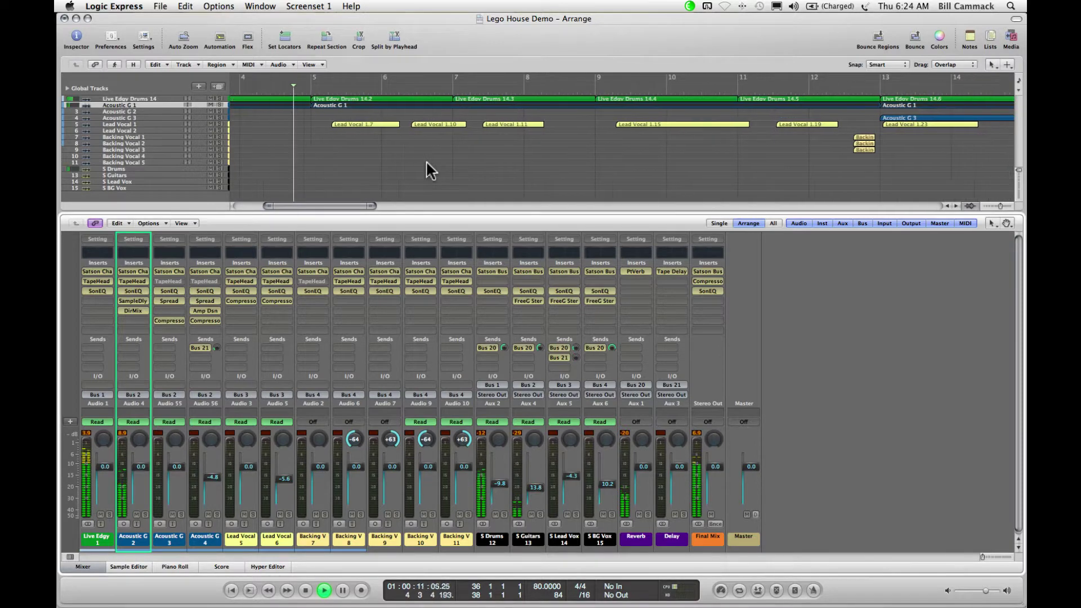
scroll(425, 160, left, 2)
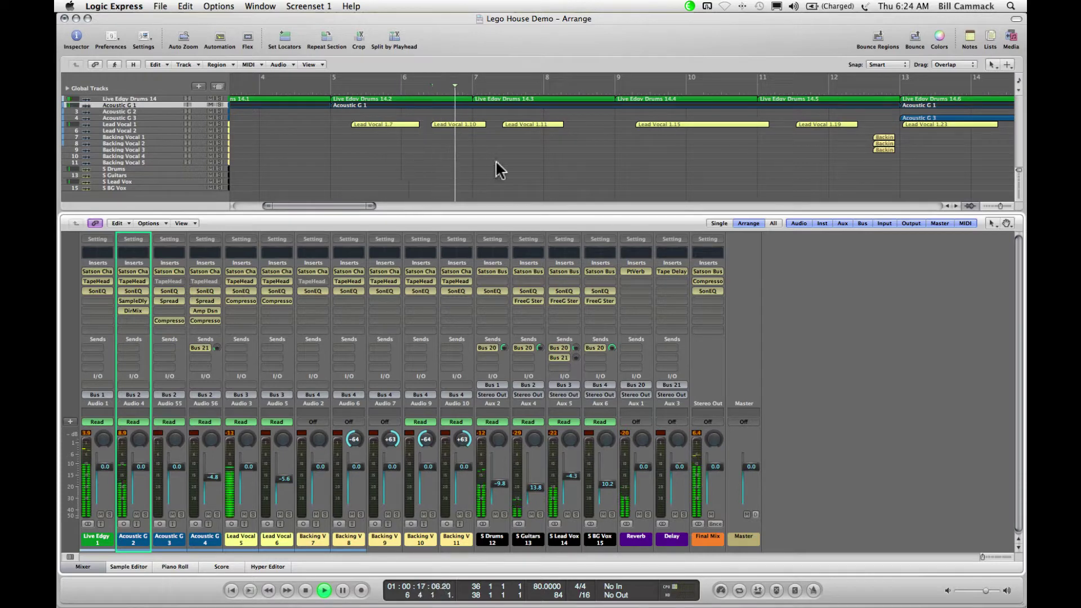
key(ctrl+Left)
key(ctrl+Left)
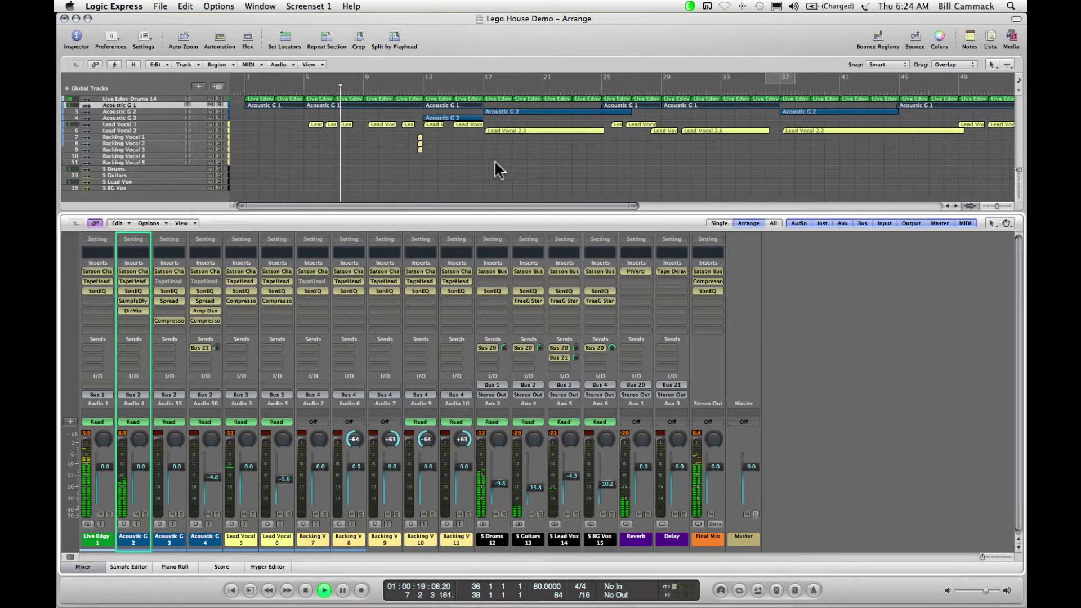
key(ctrl+Left)
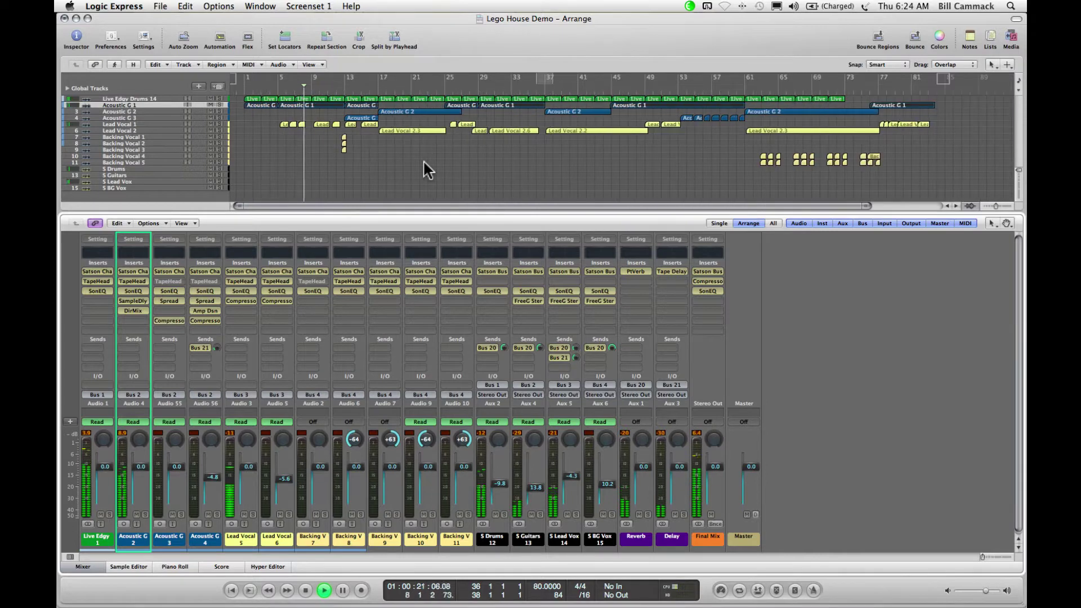
key(space)
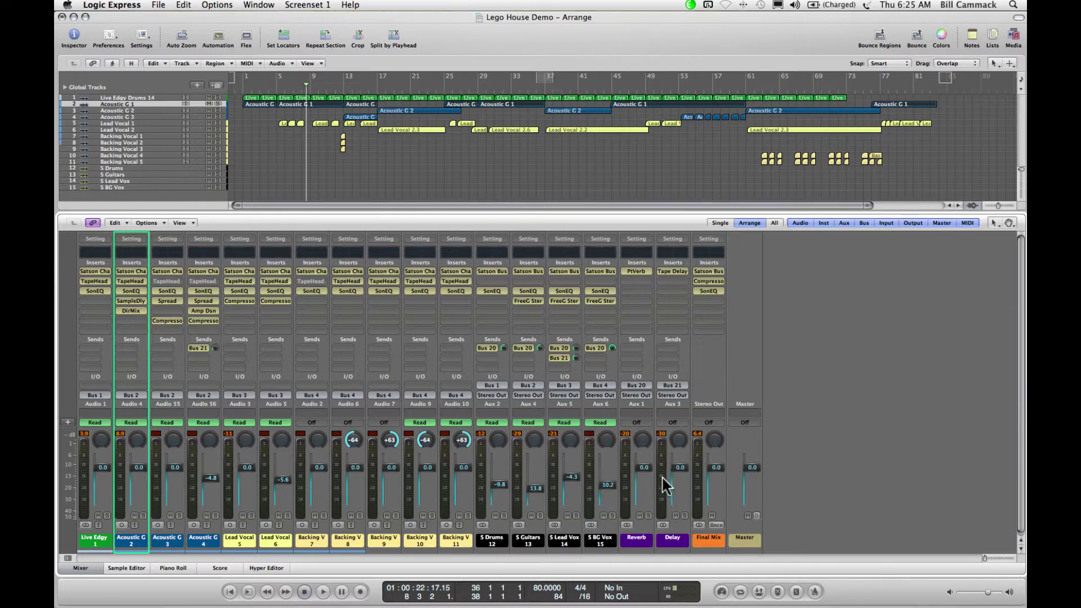
View the PlatinumVerb settings on the Reverb channel and the Tape Delay settings on the Delay channel, and close the plug-in window
click(637, 271)
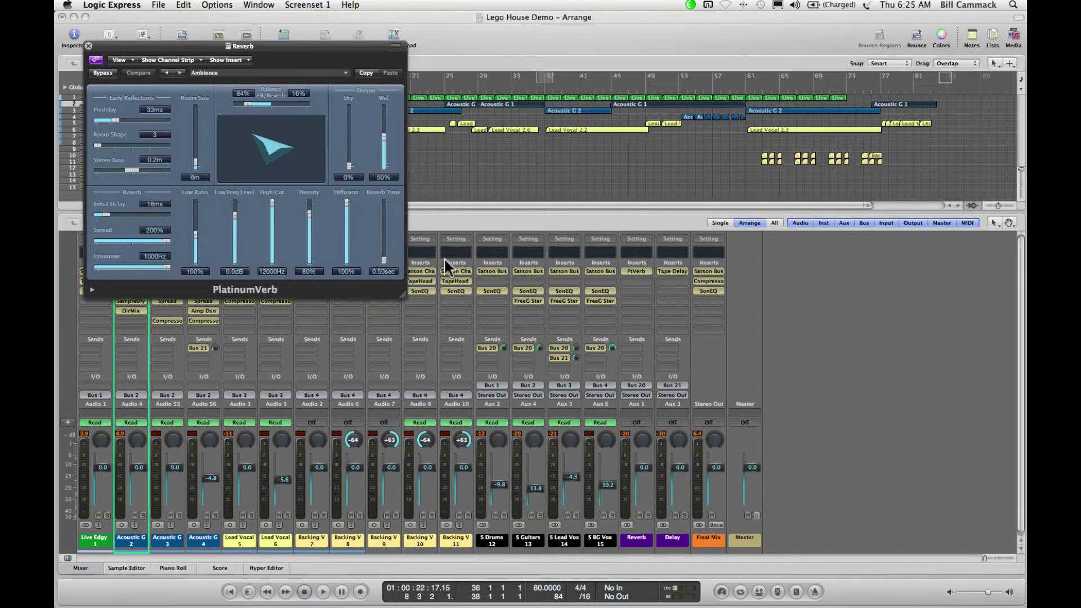
click(673, 271)
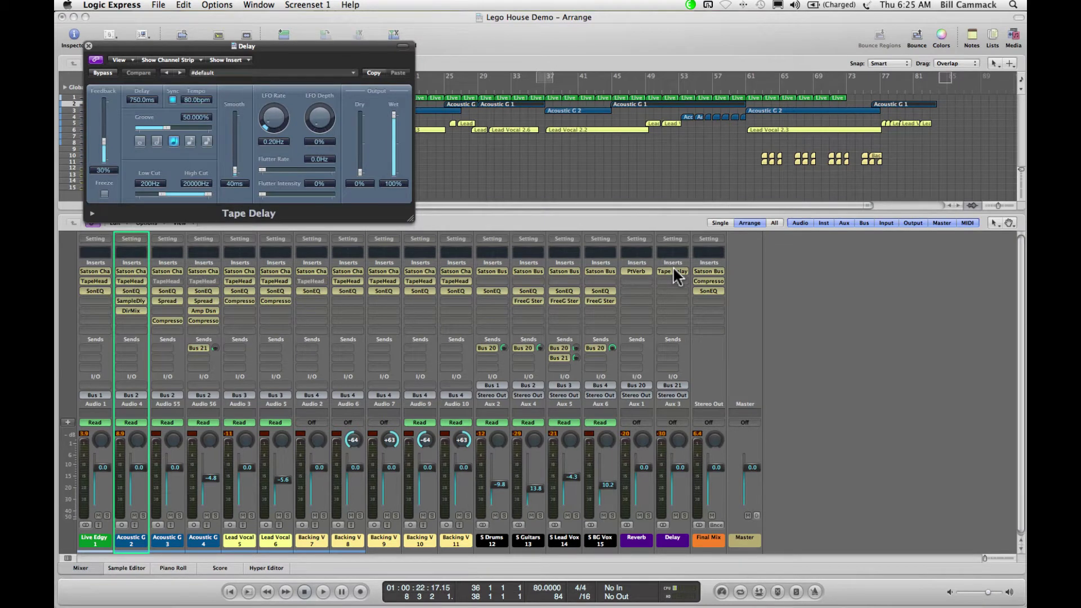
click(88, 45)
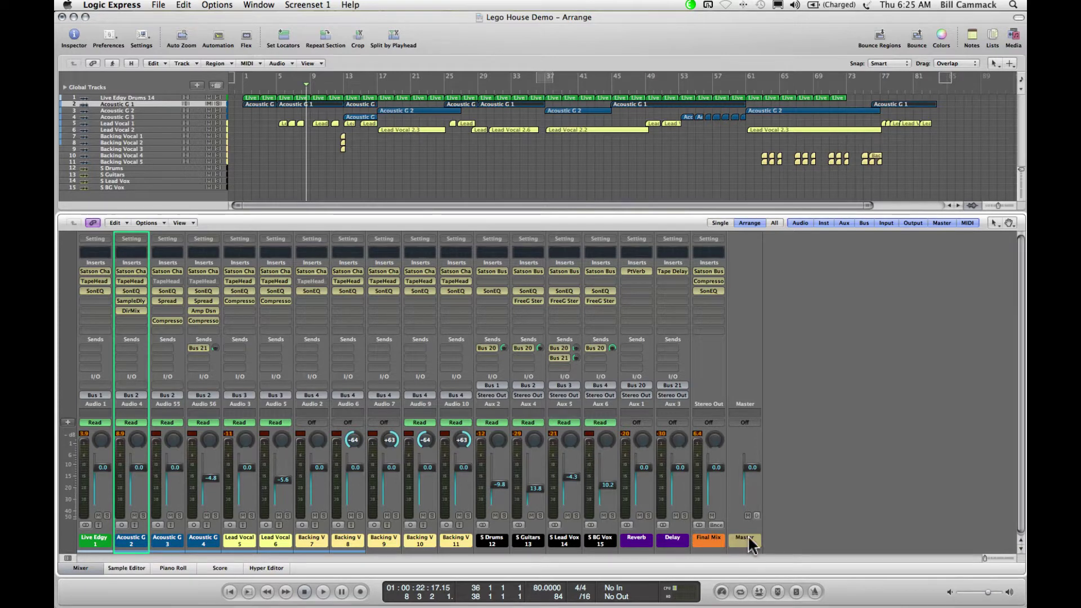
Resume playback and examine the lead and backing vocal regions between bars 10 and 17
key(space)
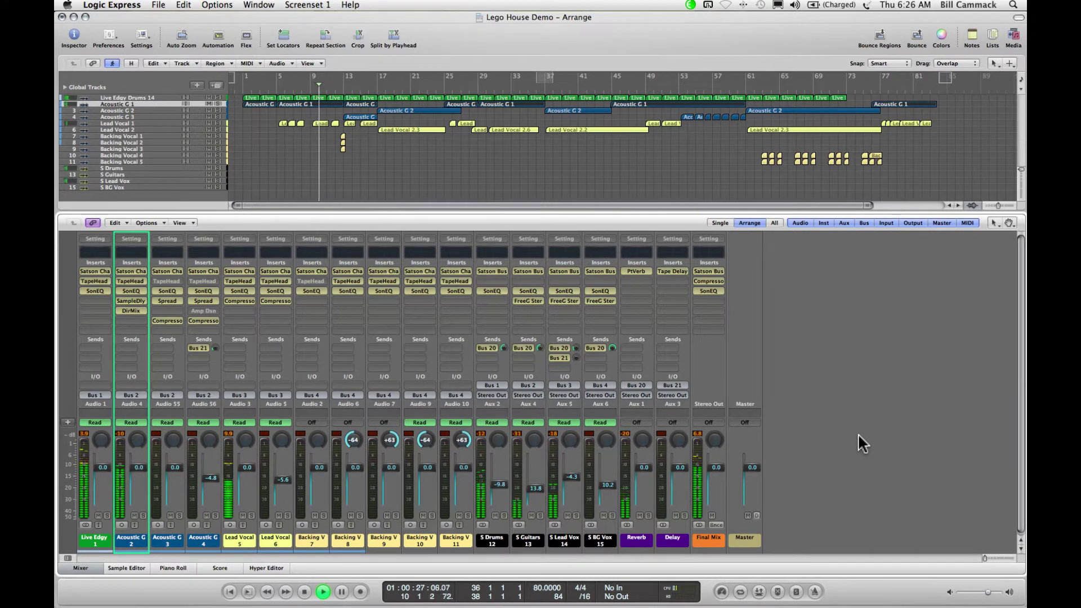
scroll(386, 169, up, 5)
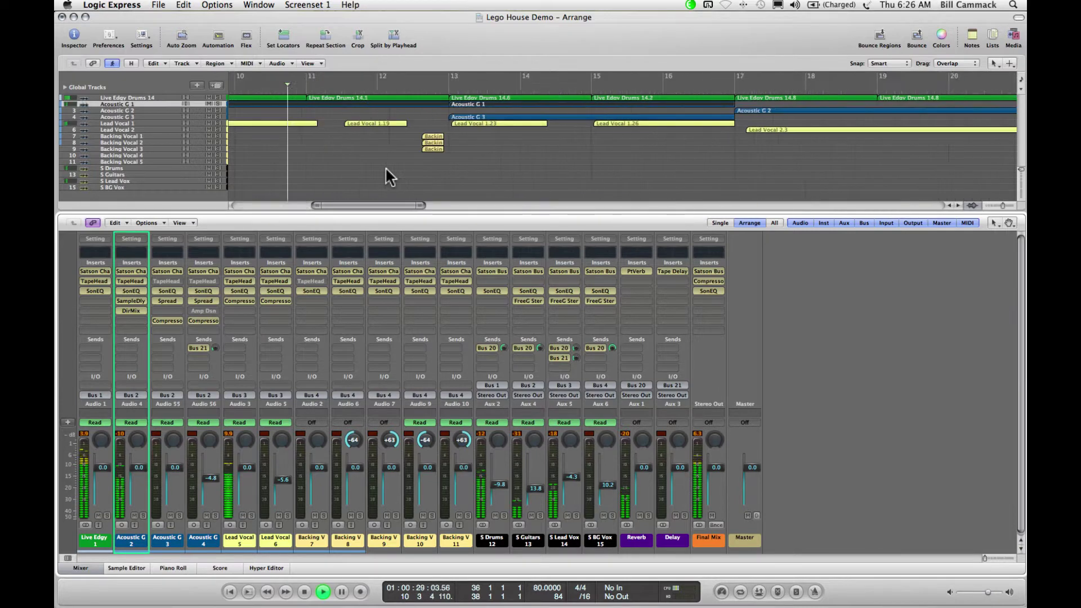
scroll(386, 169, right, 3)
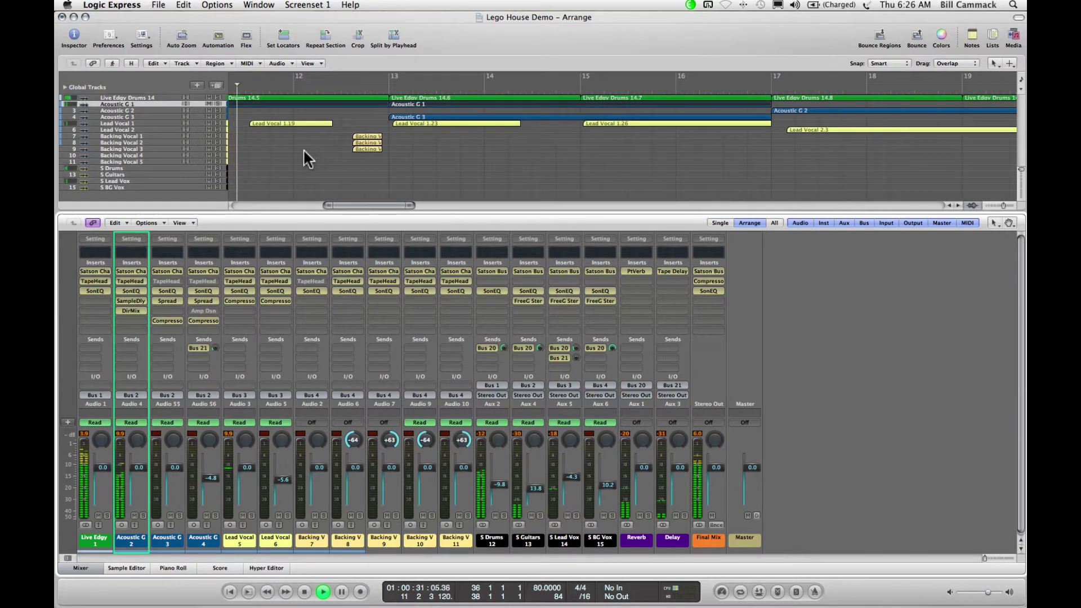
scroll(304, 151, left, 2)
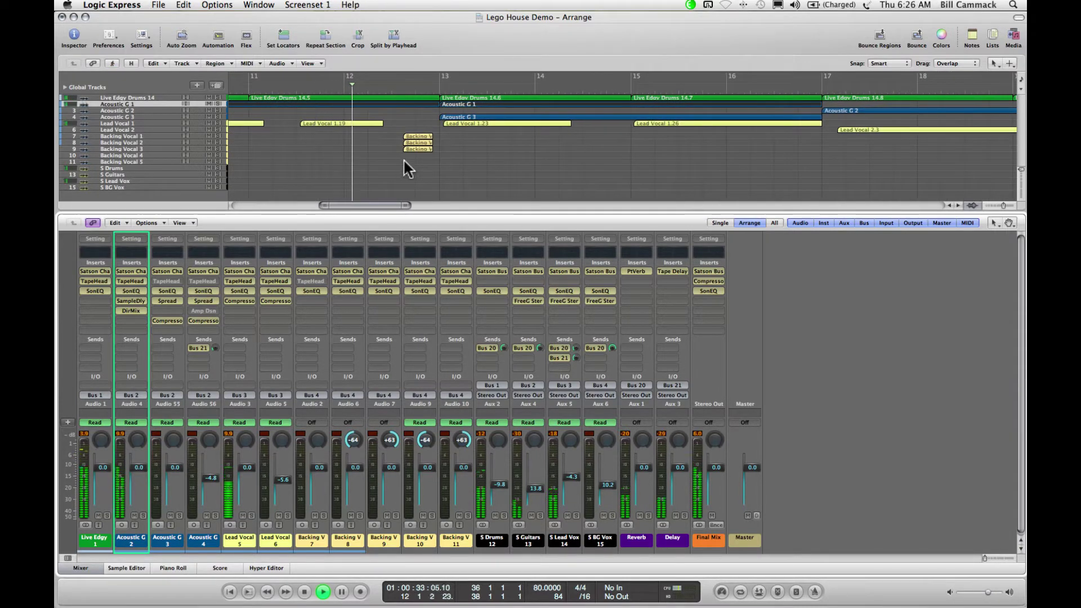
scroll(403, 158, left, 1)
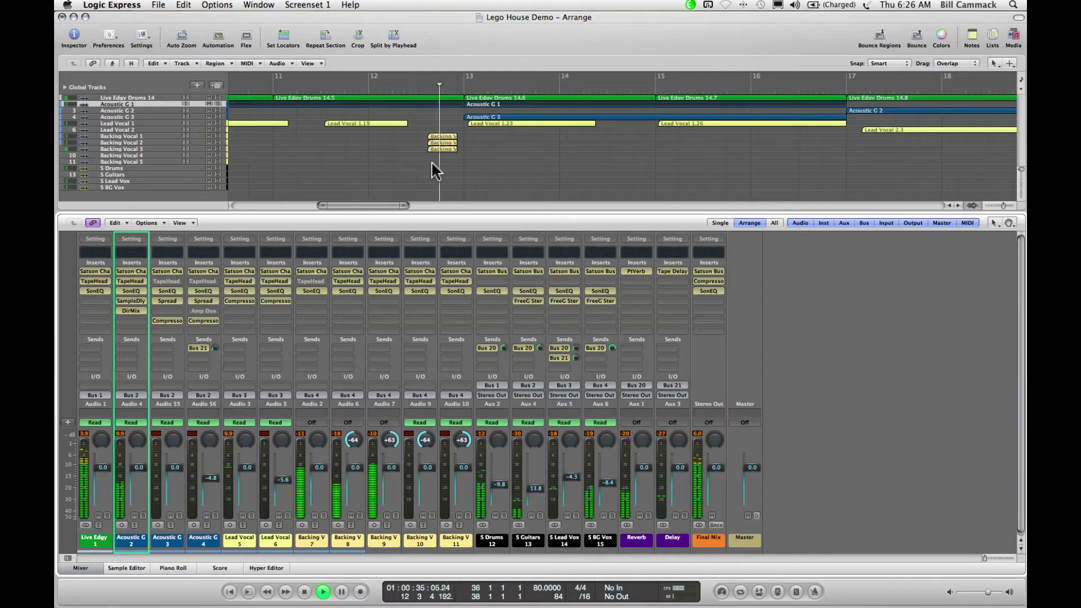
key(super+Right)
key(super+Right)
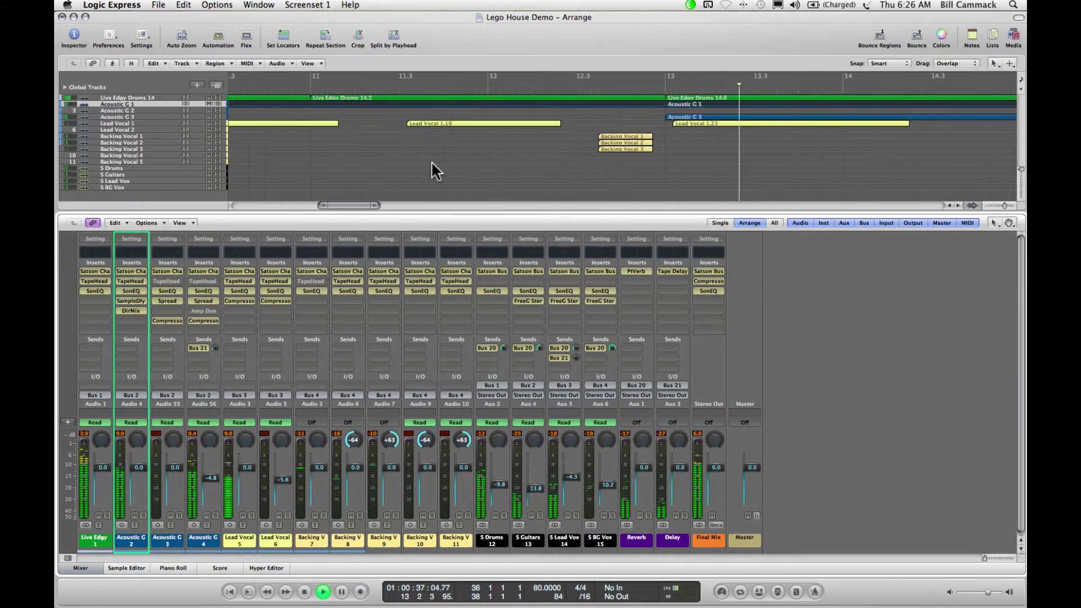
scroll(431, 161, right, 3)
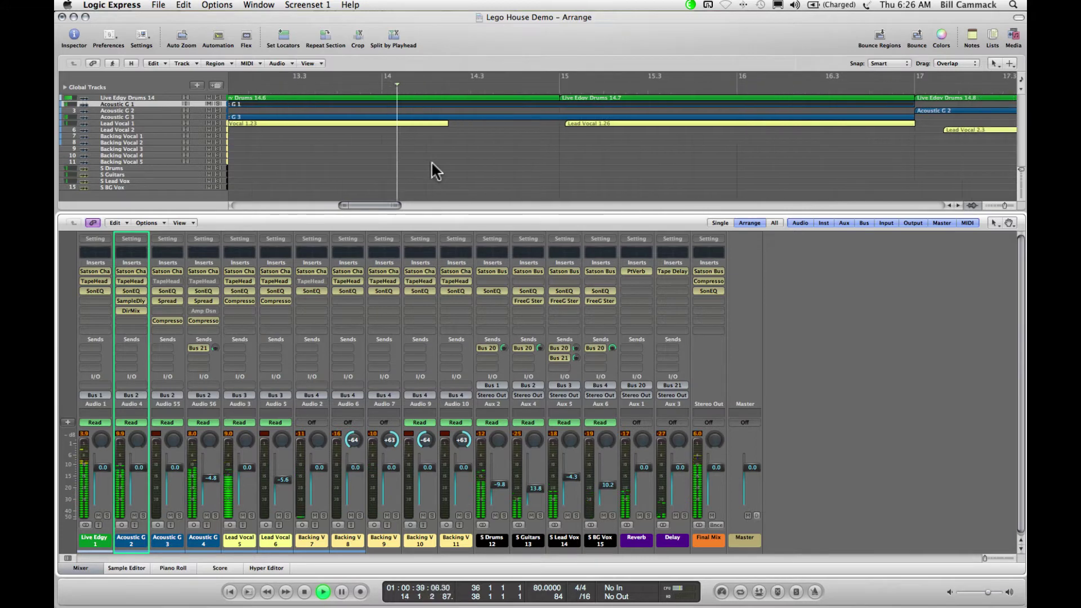
Hide the mixer and enlarge the arrangement's tracks so the region waveforms can be read during playback
click(81, 567)
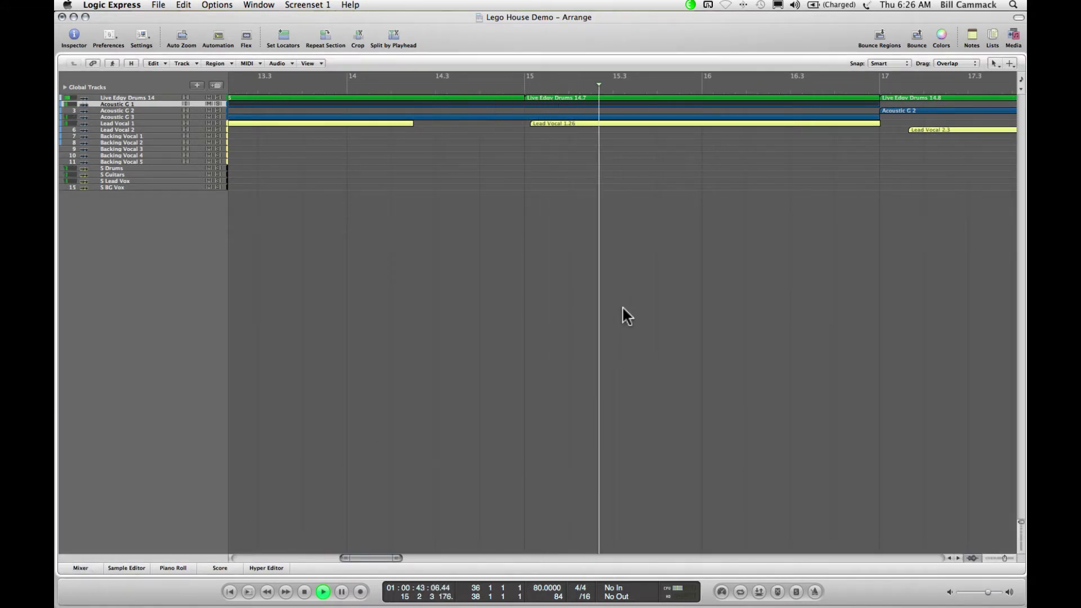
key(super+Down)
key(super+Down)
key(super+Down)
key(super+Down)
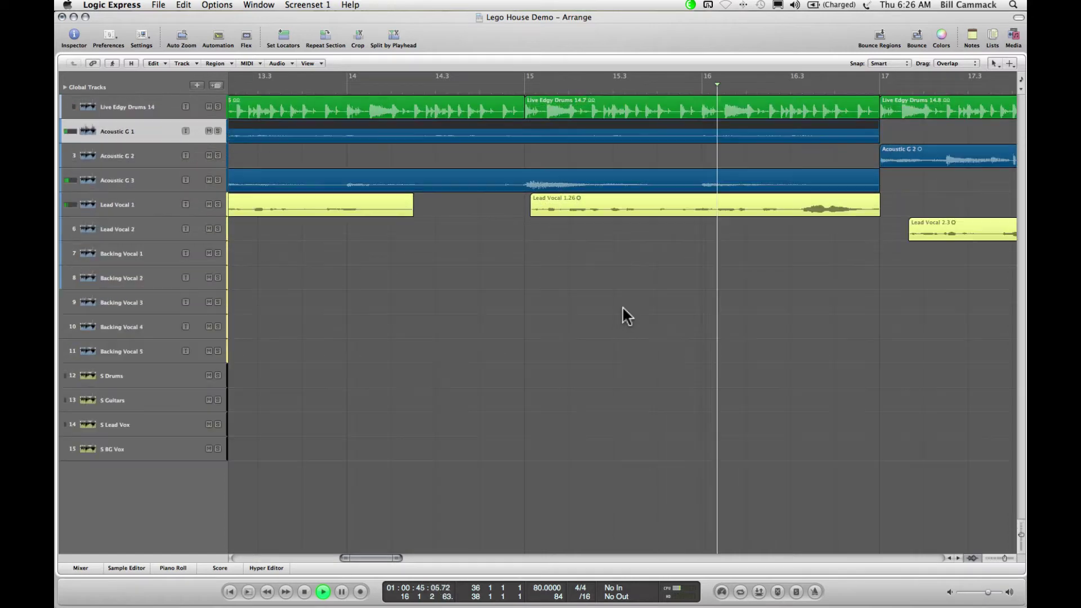
key(super+Right)
key(super+Right)
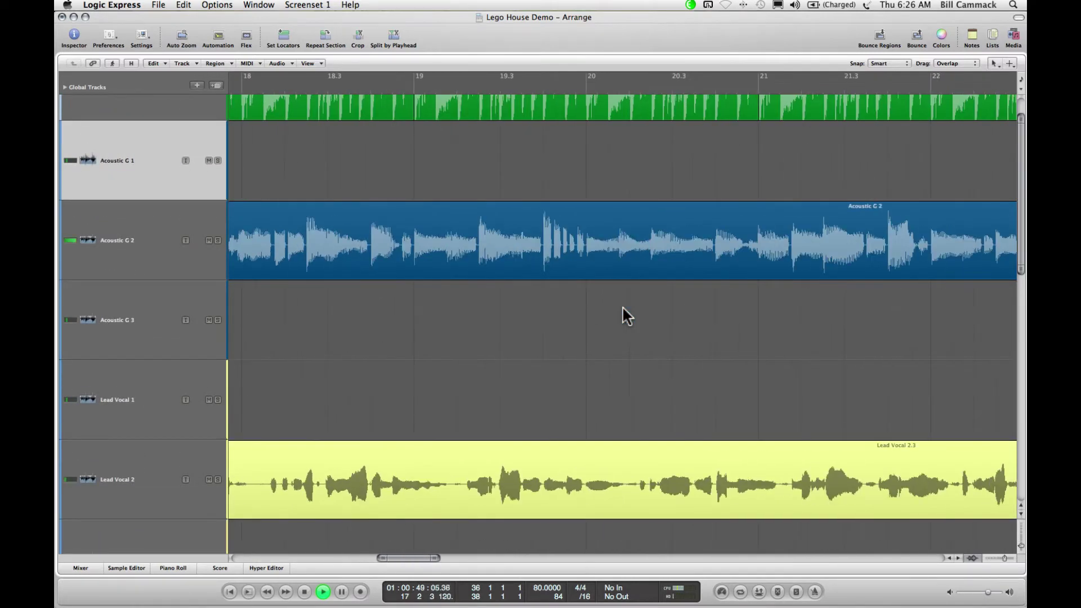
Examine the drum, acoustic guitar and lead vocal waveforms from about bar 17 onward while the song plays
scroll(626, 315, down, 2)
key(super+Left)
scroll(623, 306, down, 2)
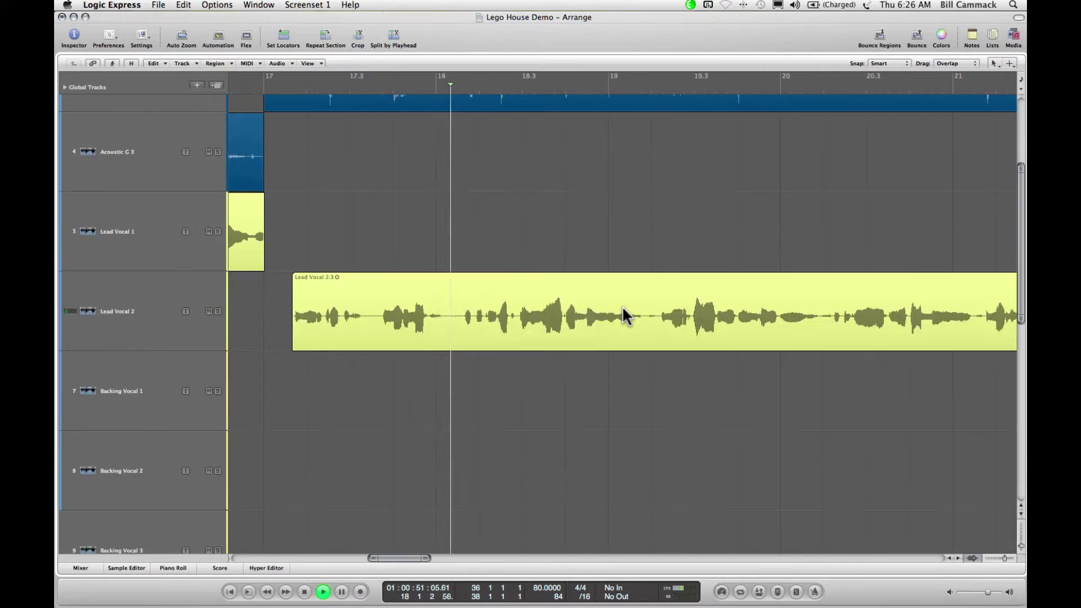
key(super+Left)
scroll(623, 305, up, 2)
scroll(623, 305, up, 3)
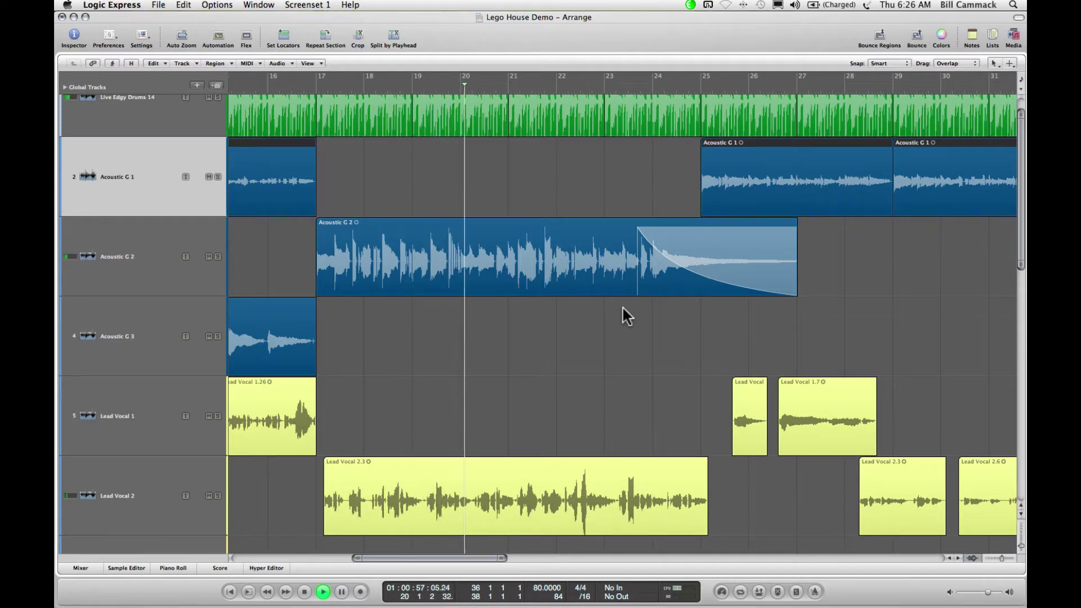
scroll(622, 306, up, 1)
scroll(623, 306, left, 1)
scroll(626, 316, up, 5)
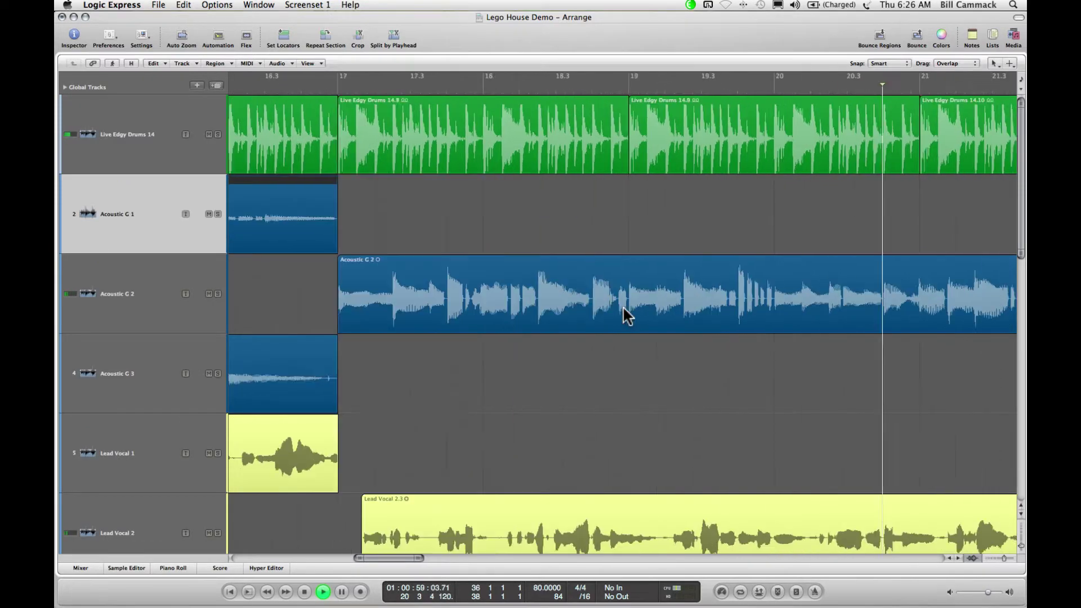
scroll(625, 313, down, 2)
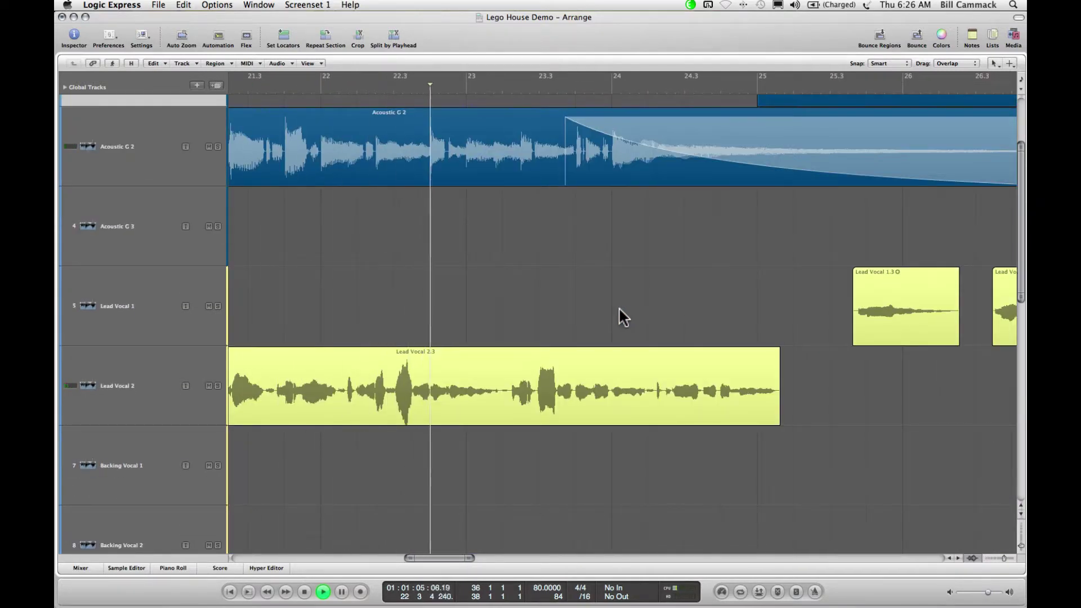
scroll(619, 306, down, 5)
scroll(620, 306, up, 4)
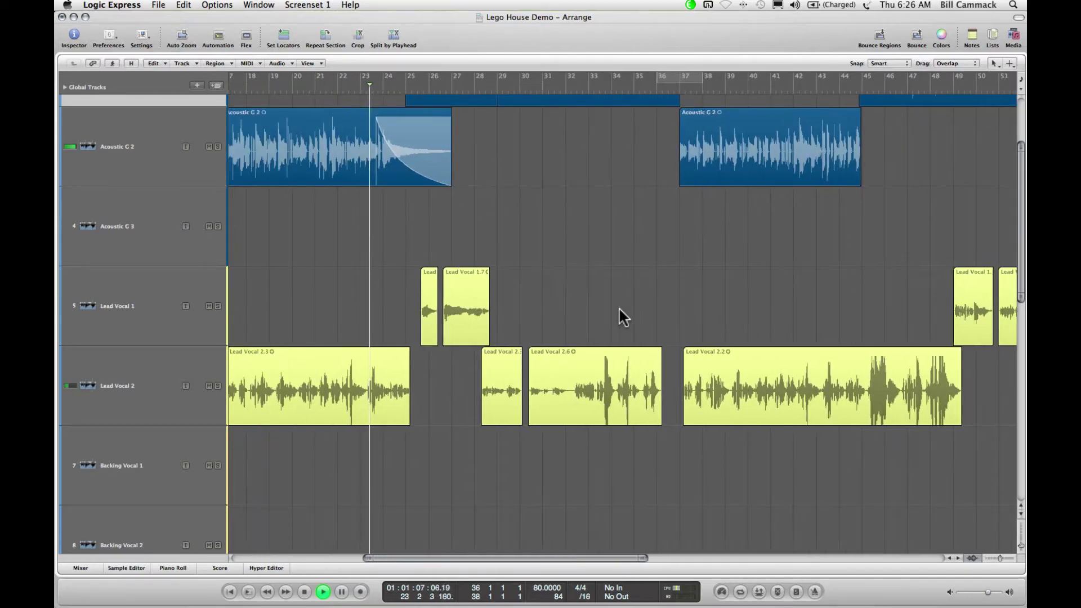
scroll(620, 307, up, 1)
scroll(619, 306, right, 2)
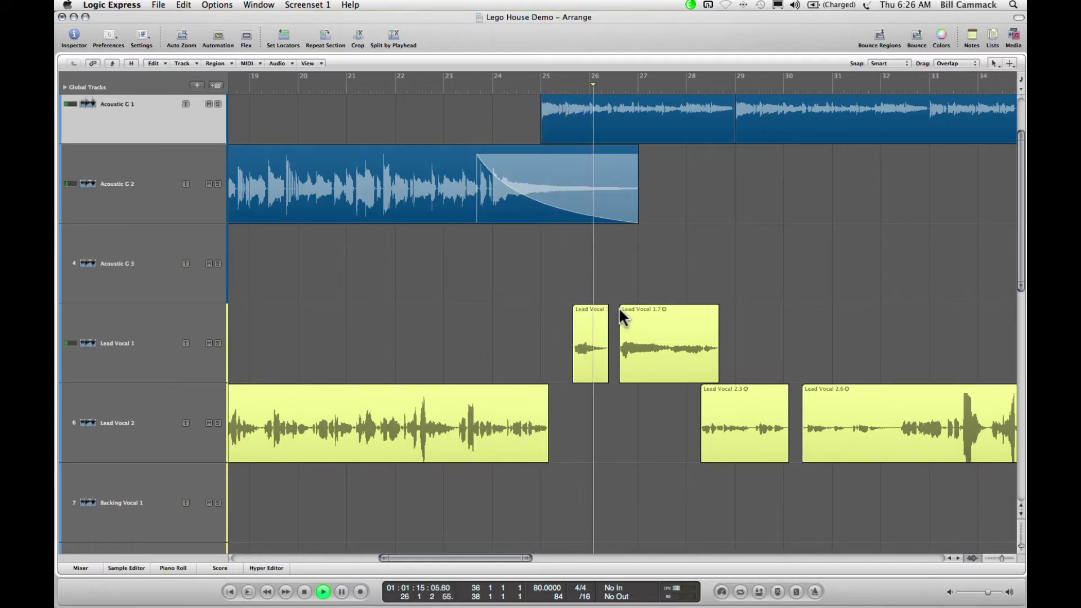
Check the channel levels in the mixer, return to an overview of the whole arrangement and stop playback
click(80, 569)
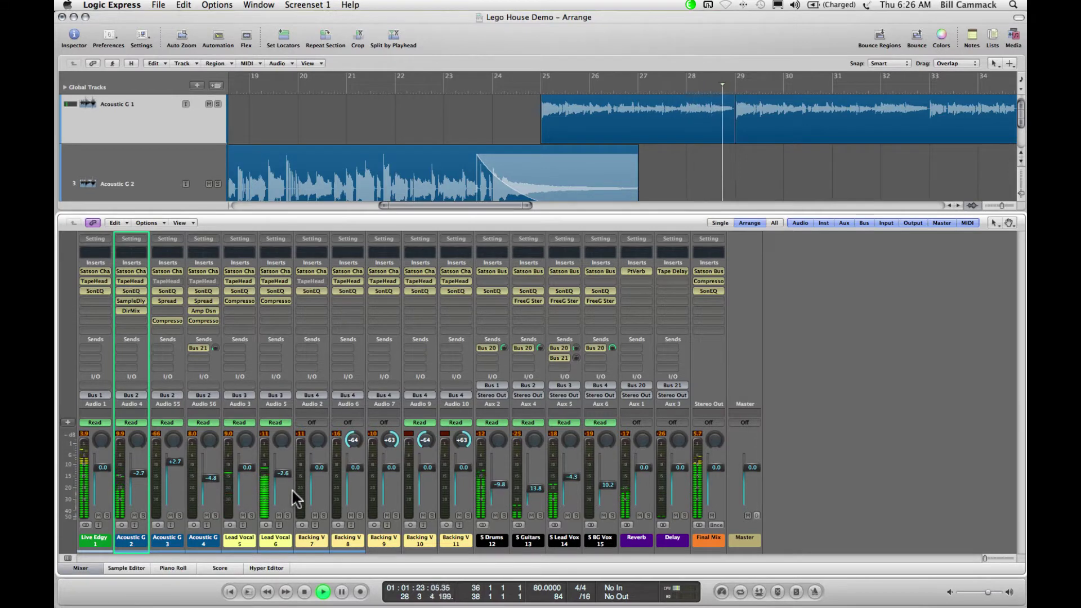
click(76, 566)
key(z)
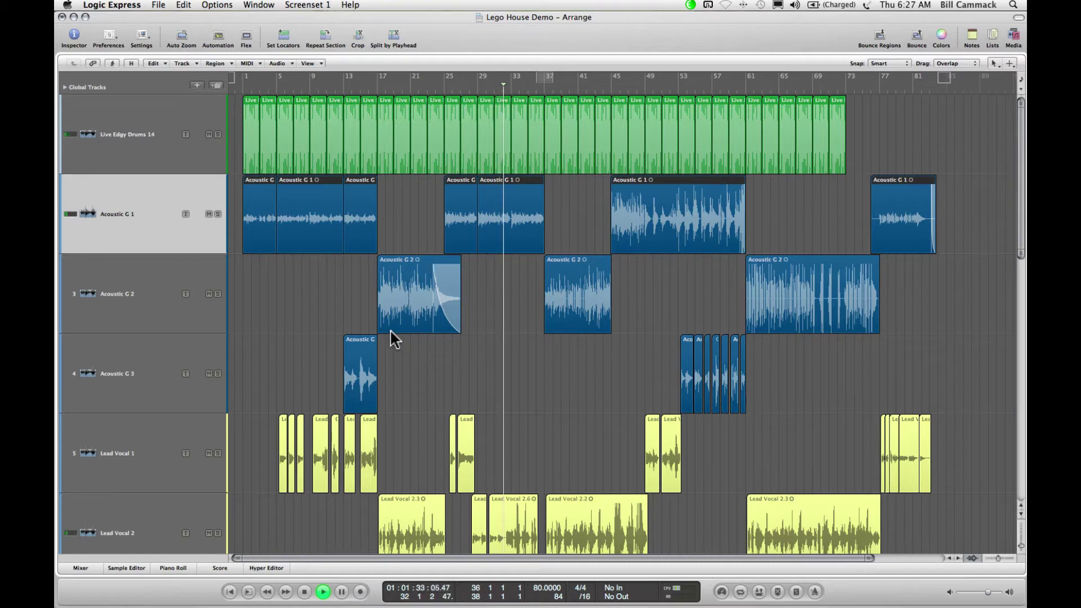
key(space)
Set a cycle range from bar 1 to bar 4 over the opening drums and Acoustic G 1 regions and play it
scroll(282, 126, up, 10)
scroll(282, 127, left, 4)
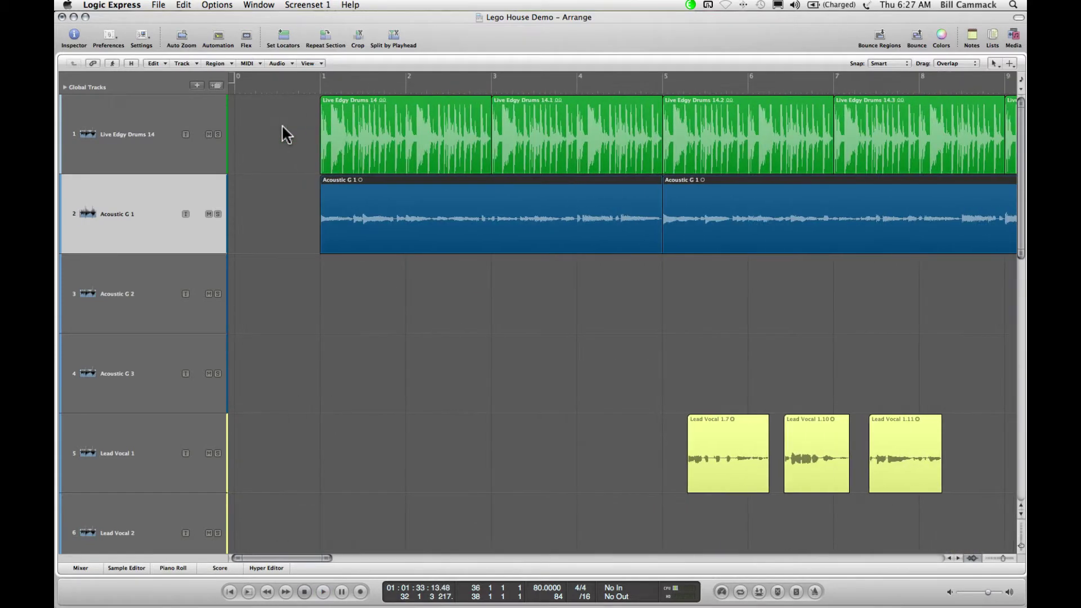
scroll(286, 122, up, 5)
scroll(289, 121, right, 2)
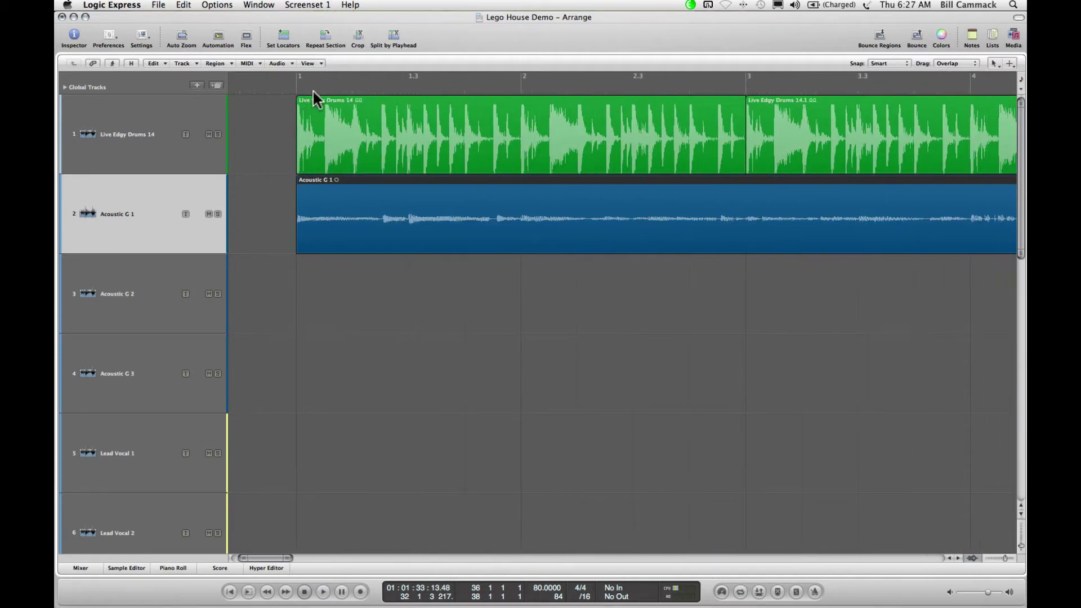
drag(297, 78, 958, 78)
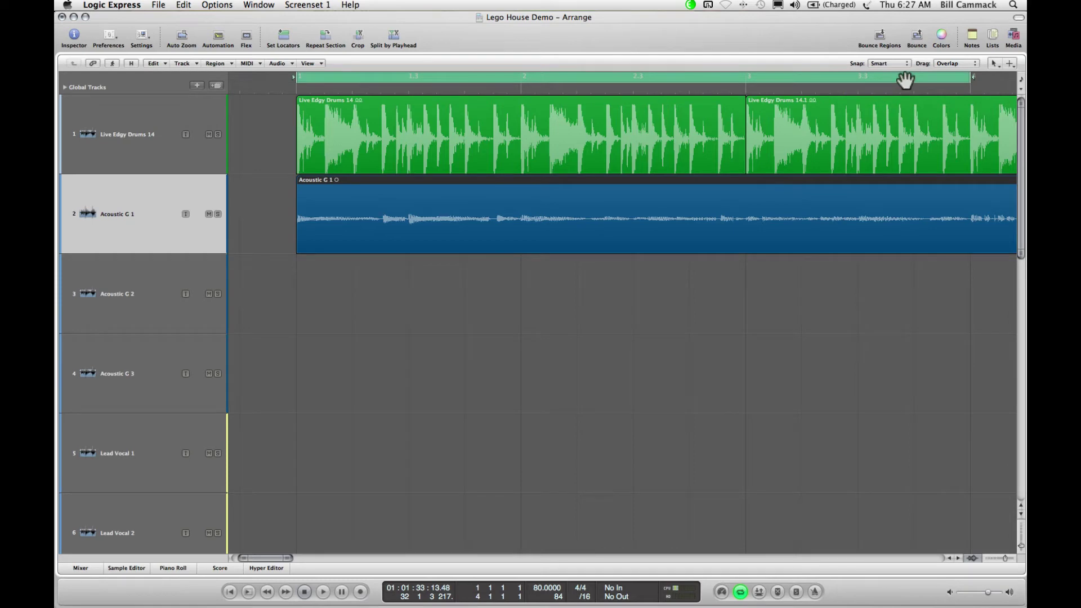
key(space)
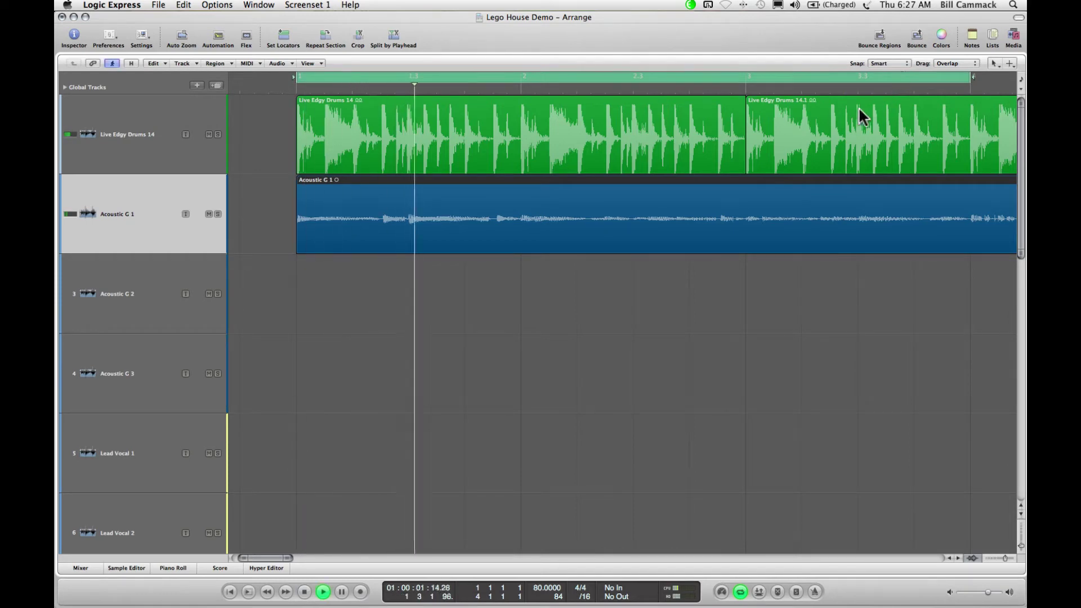
Extend the end of the cycle range to bar 5 so that it covers the whole first Acoustic G 1 region
scroll(849, 115, down, 5)
scroll(848, 113, up, 3)
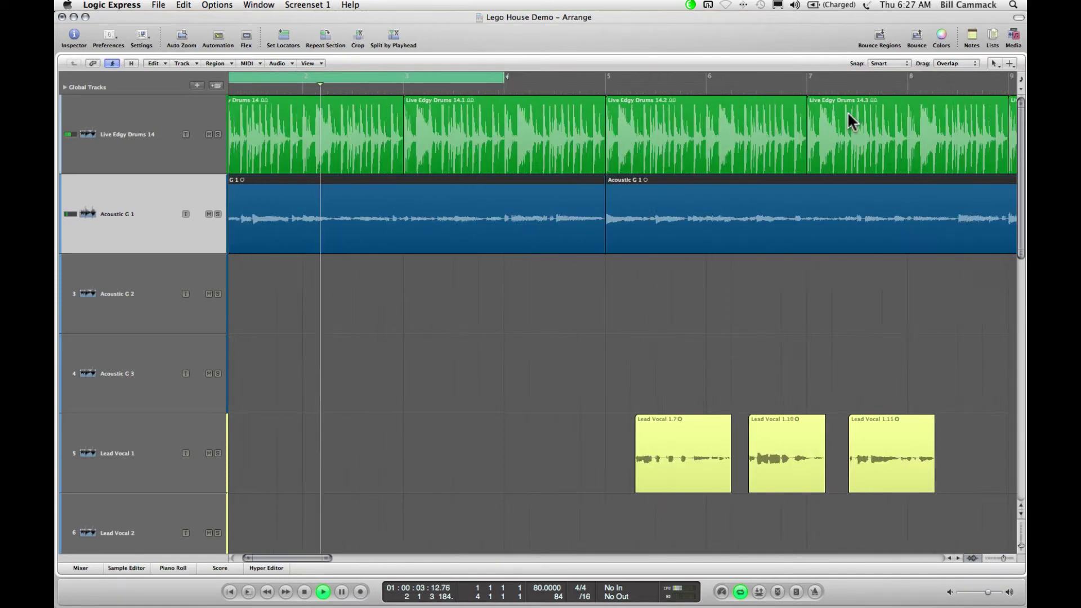
scroll(848, 113, up, 3)
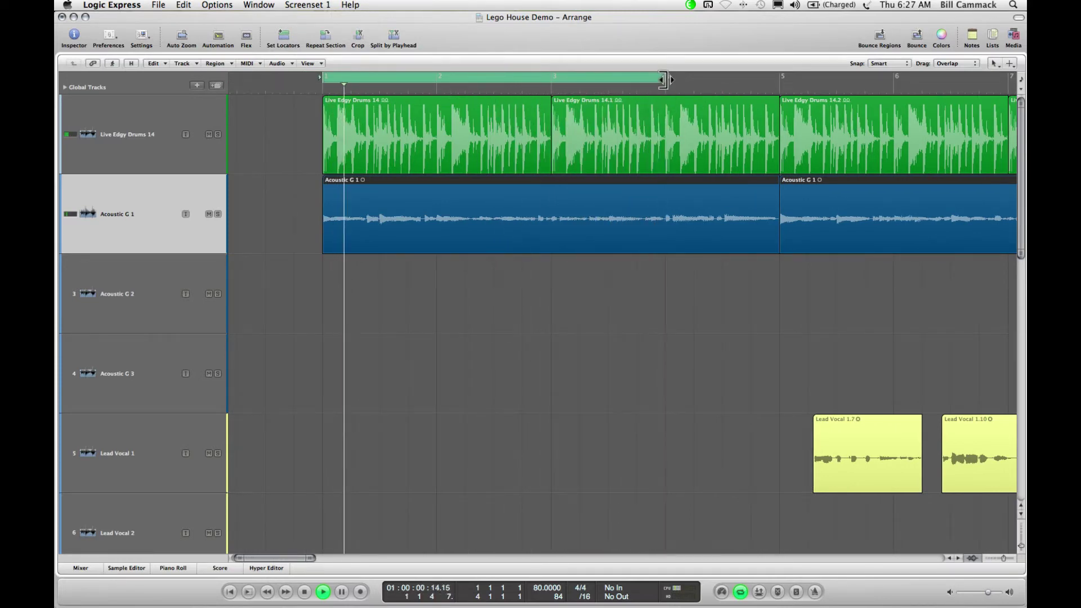
drag(663, 79, 772, 80)
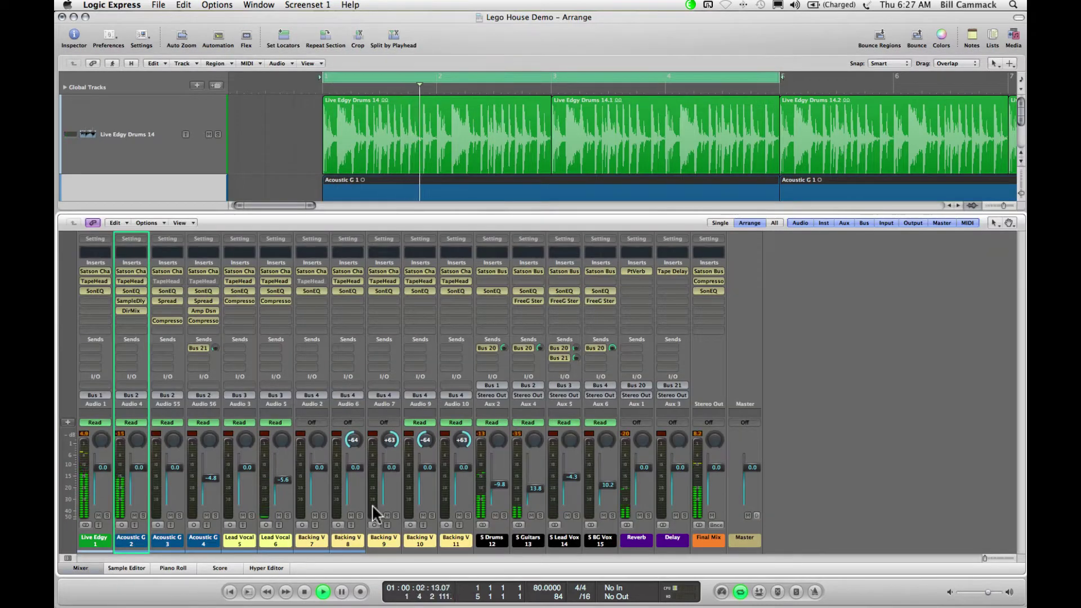
Solo the drum channel in the mixer and compare its Satson Channel effect with the Fat switch on and off
click(107, 516)
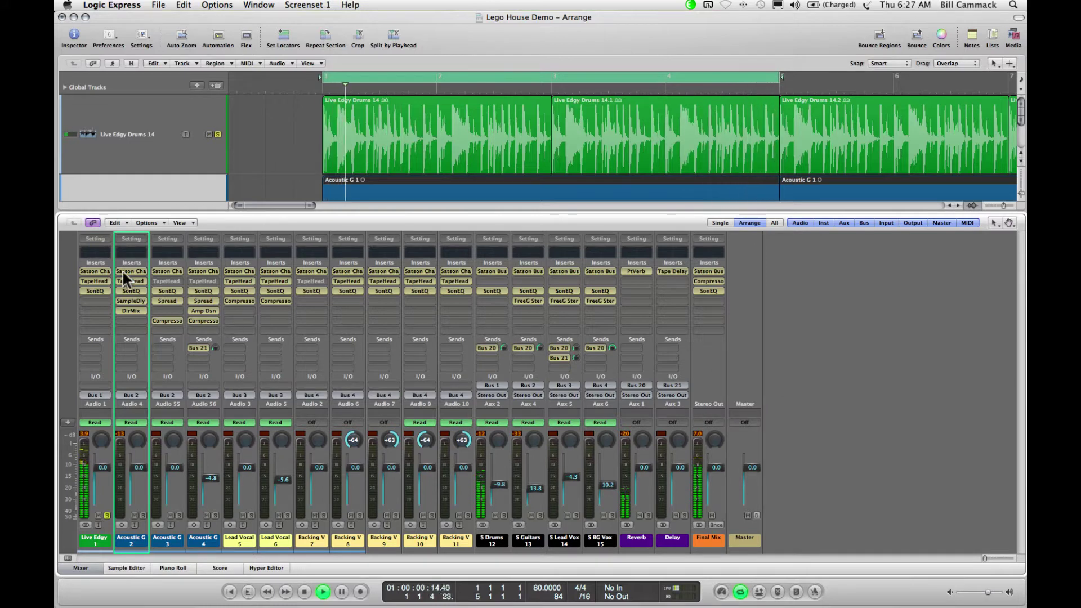
click(98, 268)
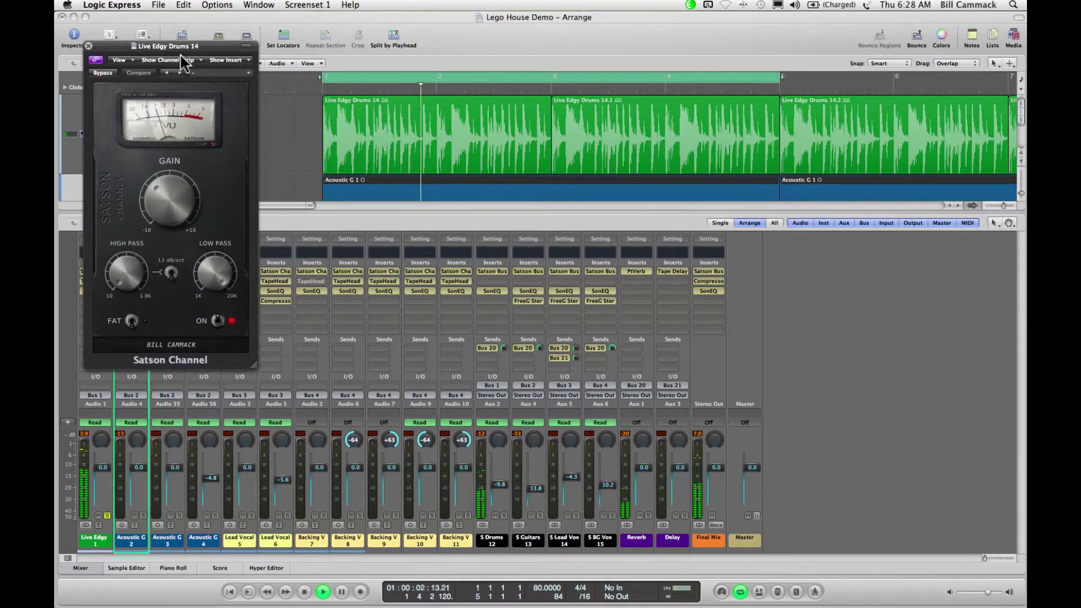
drag(174, 43, 357, 107)
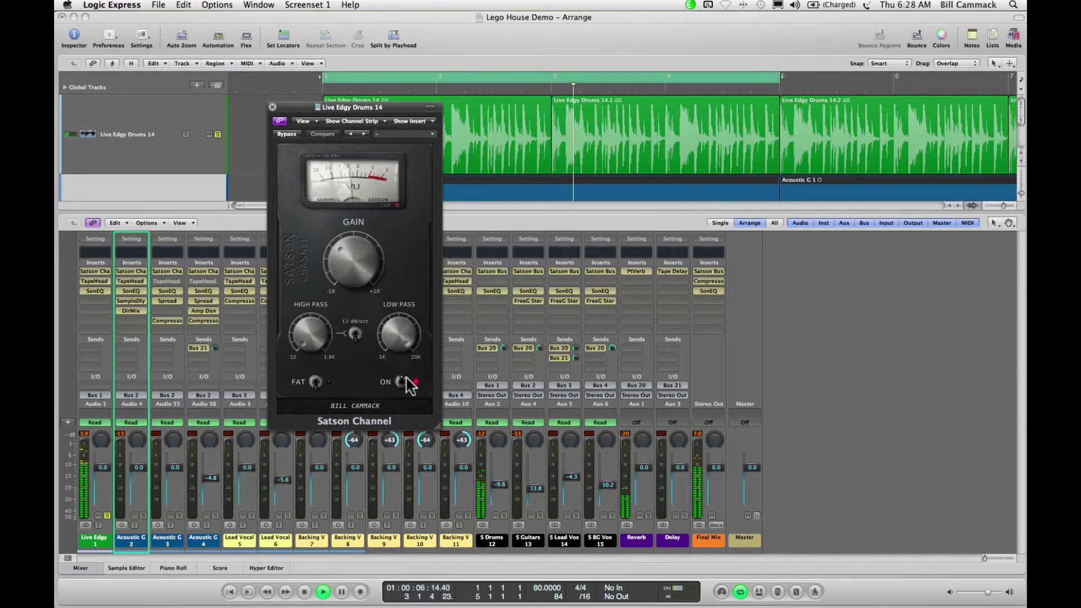
click(317, 383)
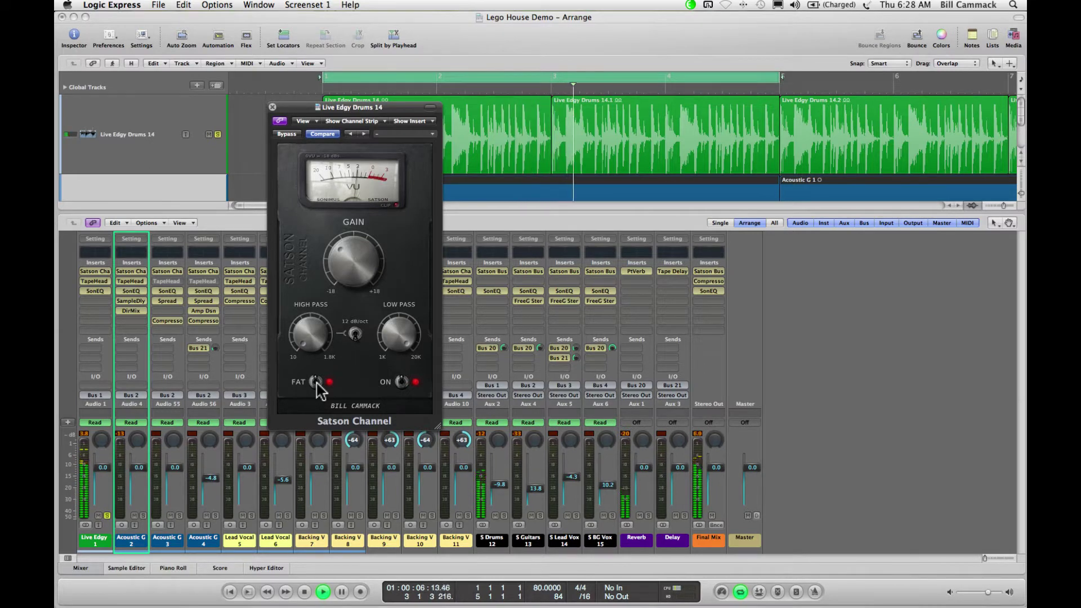
click(317, 383)
Open the drum channel's TapeHead effect and compare the looped drums with it bypassed and active, leaving it active
click(93, 281)
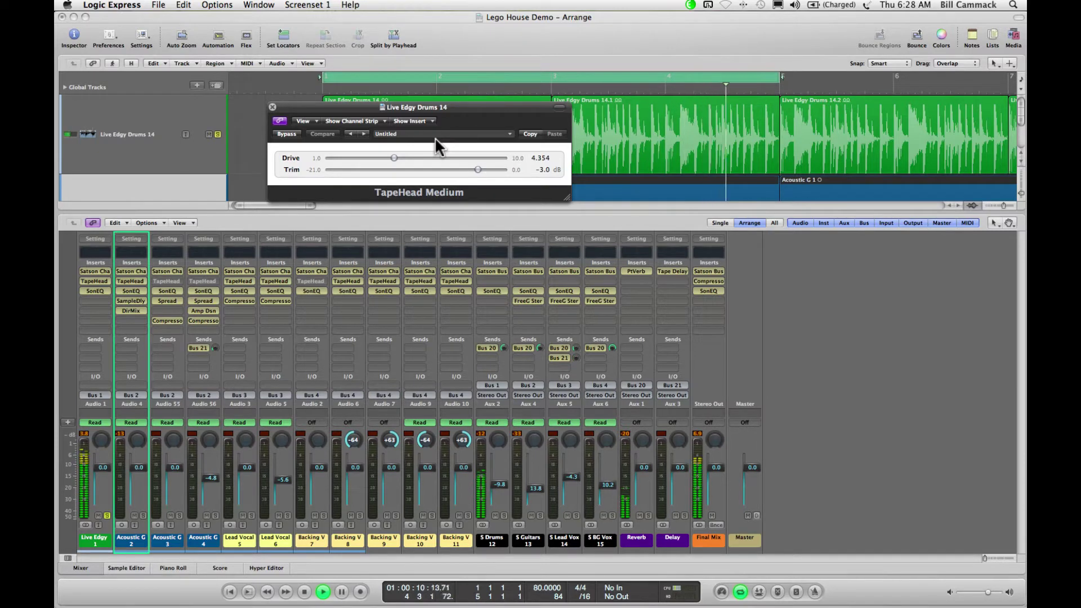
click(287, 134)
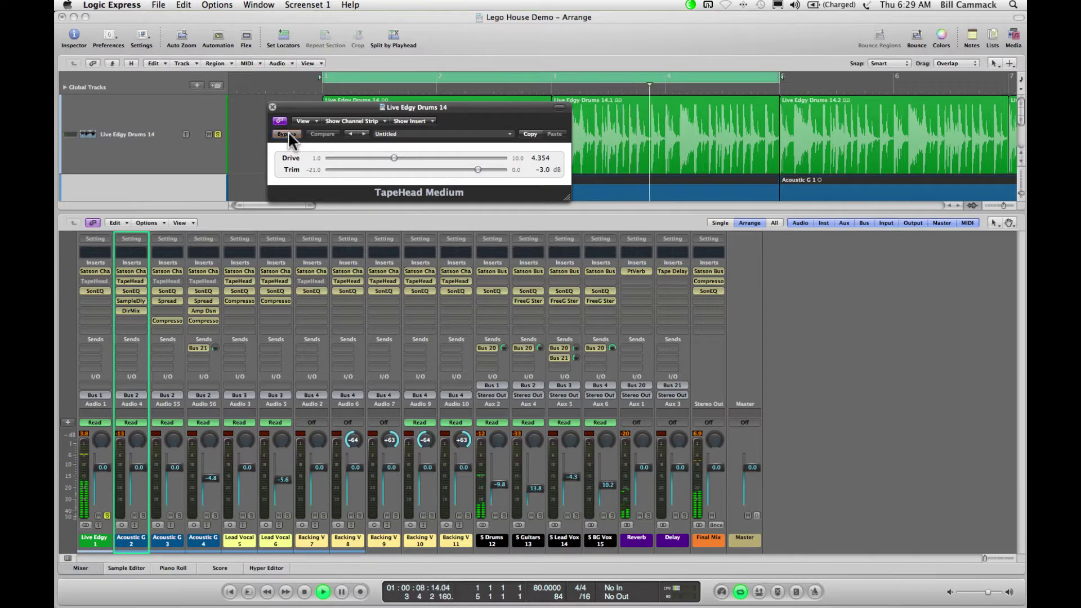
click(287, 134)
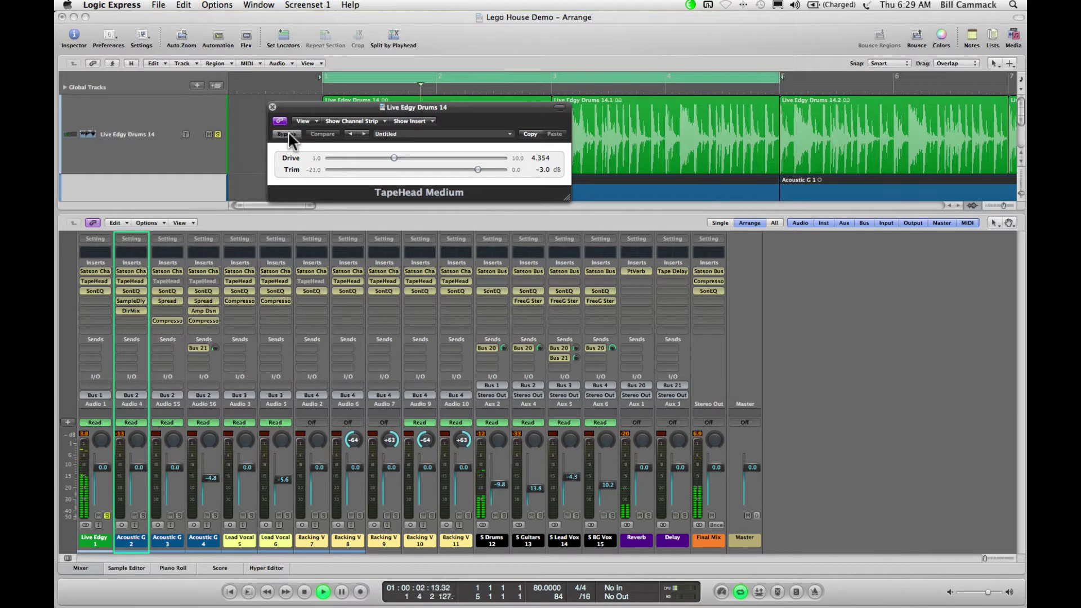
click(287, 134)
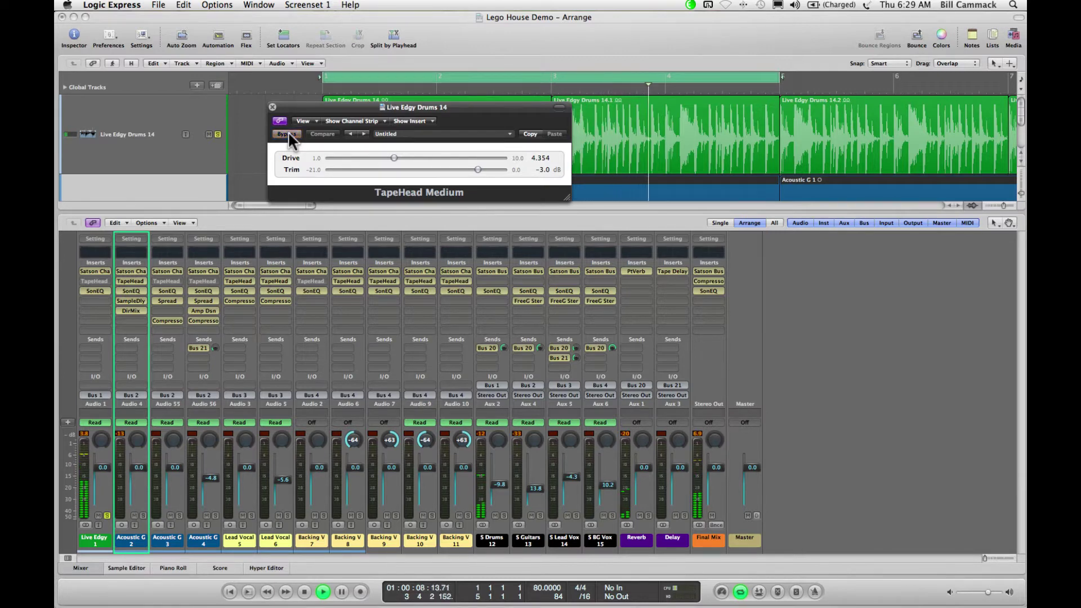
click(288, 134)
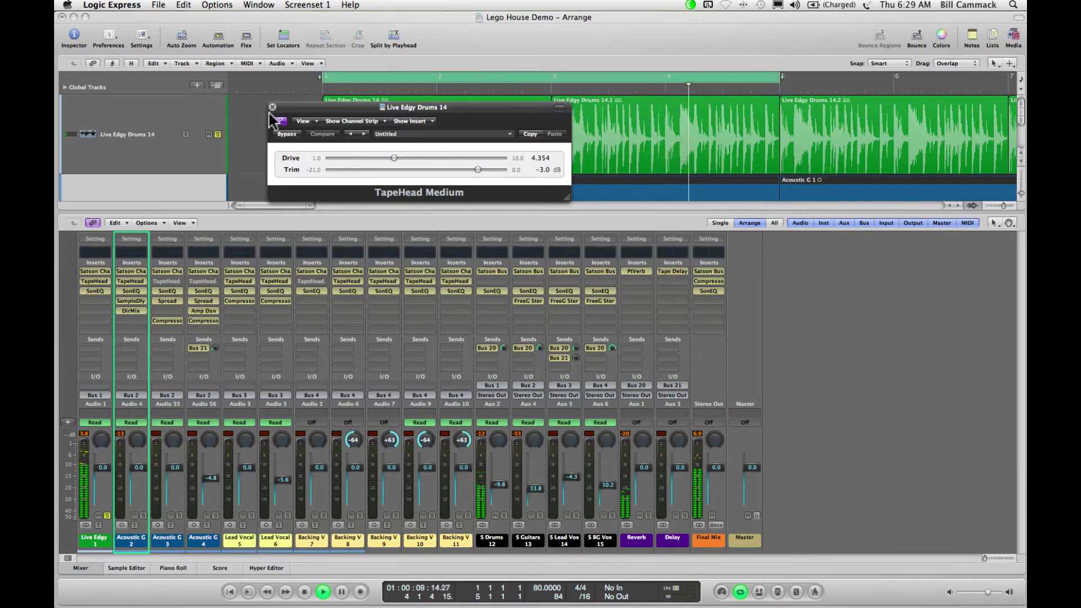
Open the drum channel's SonEQ and compare the drums with the equalizer bypassed and active, leaving it active with its window closed
click(96, 289)
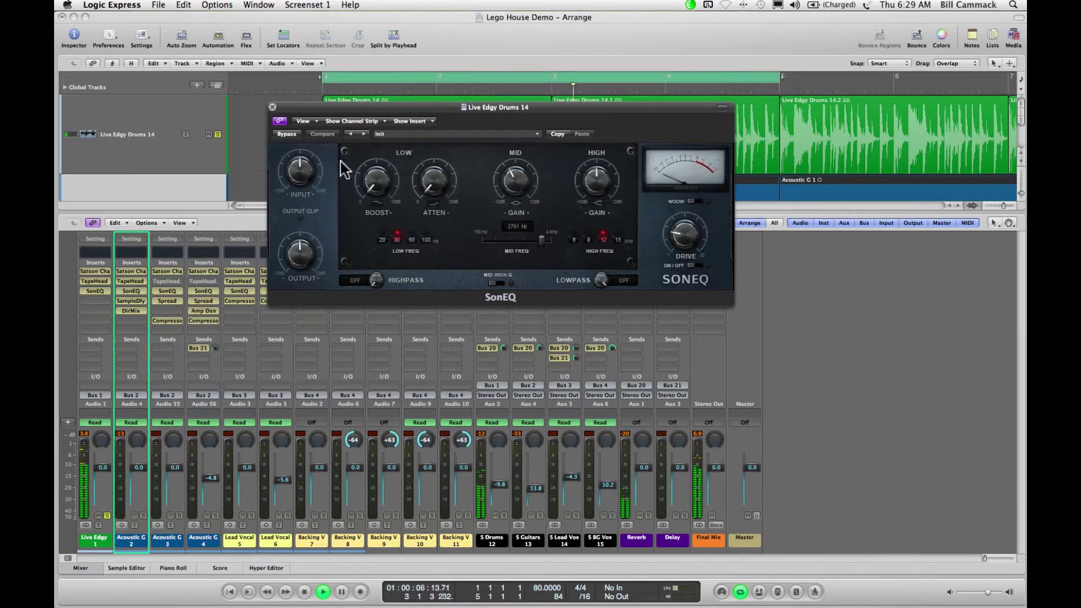
click(286, 135)
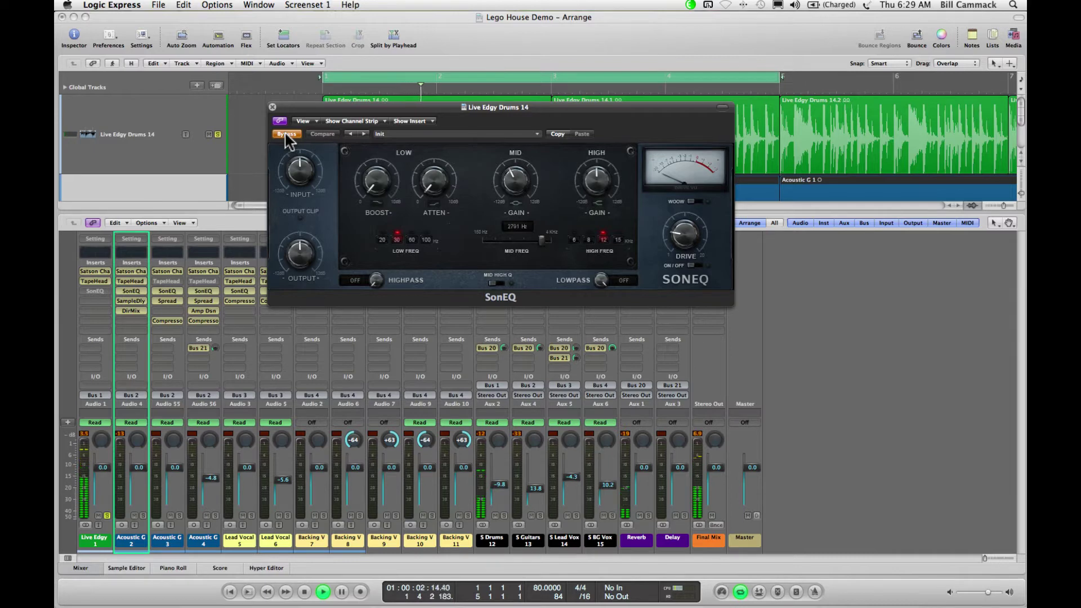
click(286, 135)
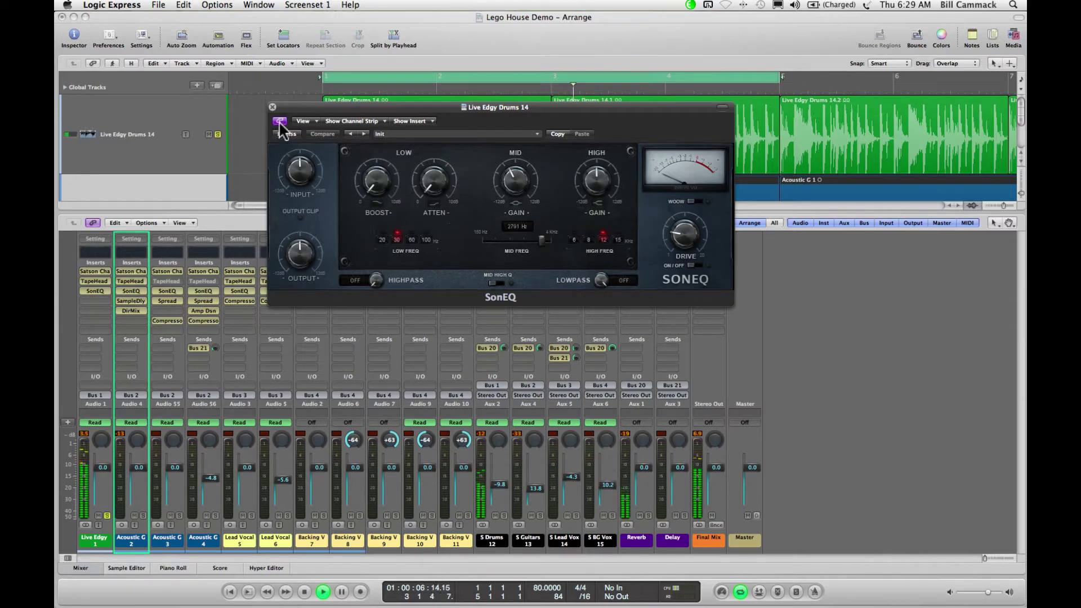
click(272, 107)
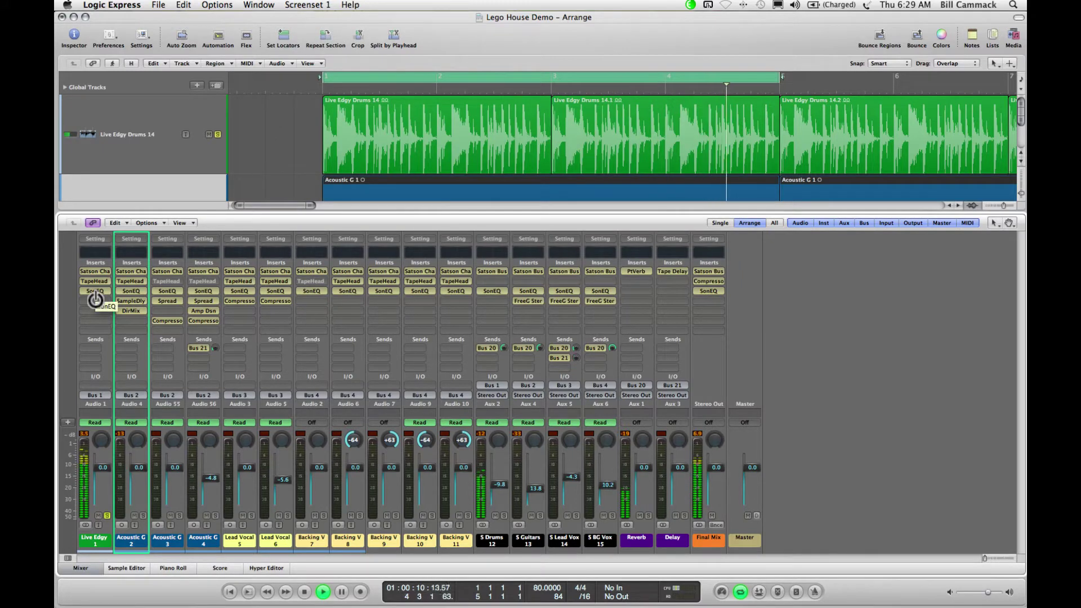
alt+click(94, 289)
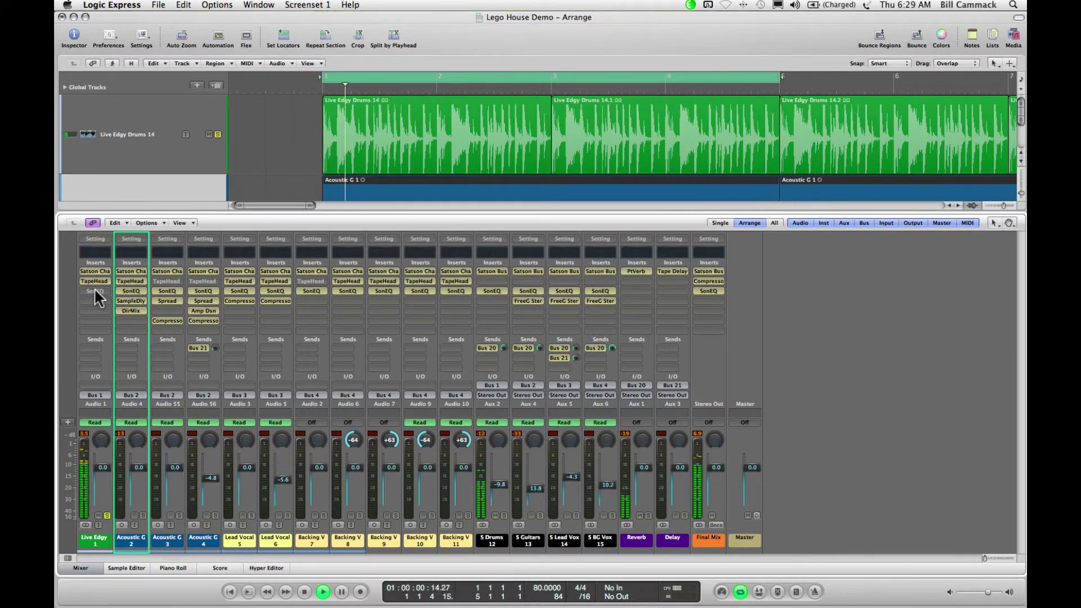
alt+click(94, 290)
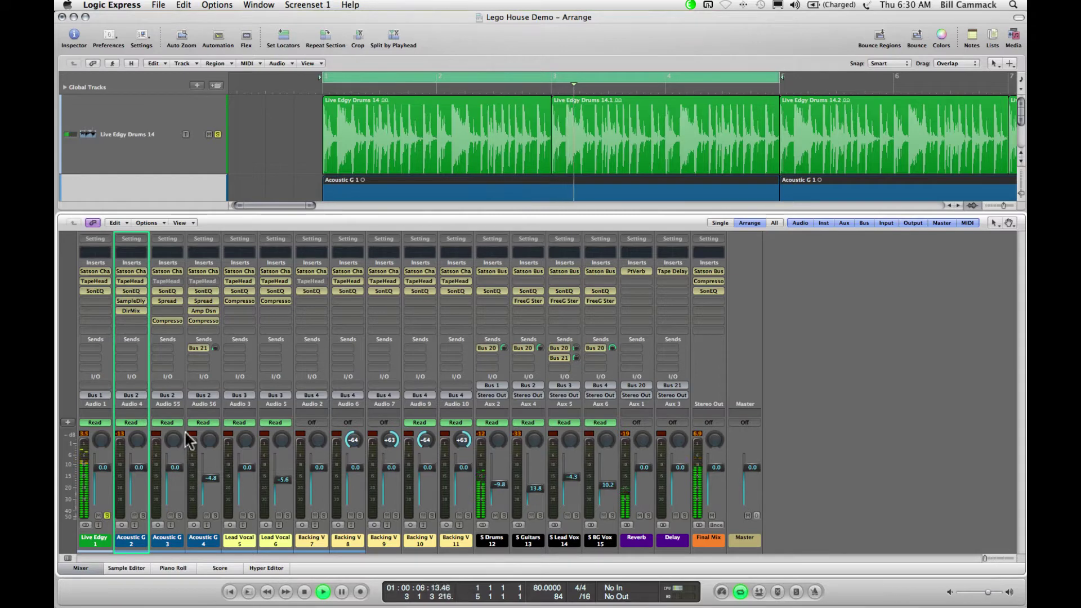
Look over the opening regions without the mixer, and switch the solo from the drums to Acoustic G 1
click(82, 565)
scroll(441, 308, down, 10)
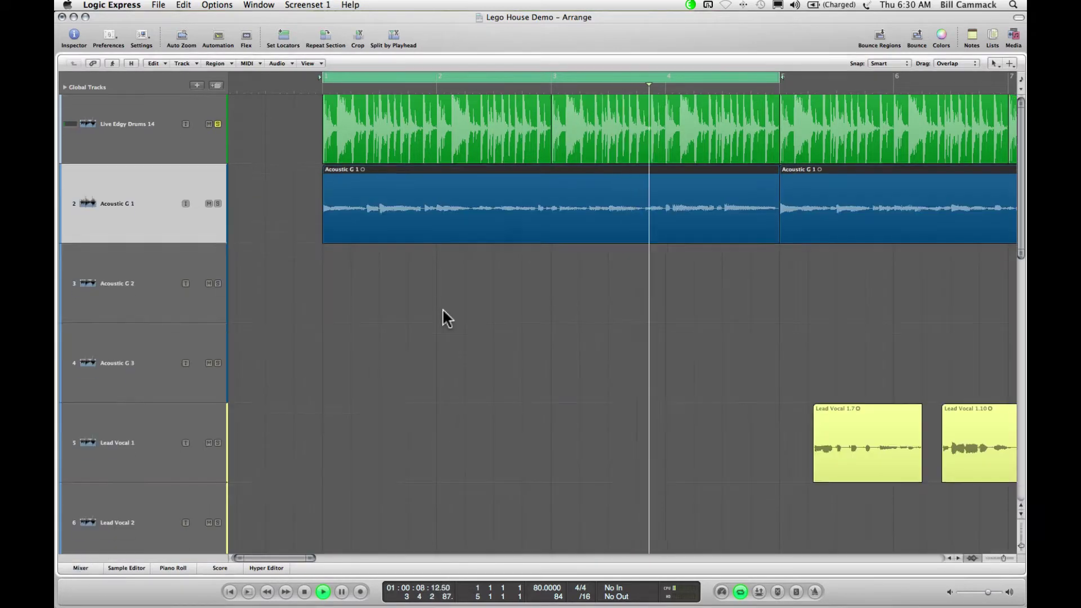
scroll(441, 318, up, 10)
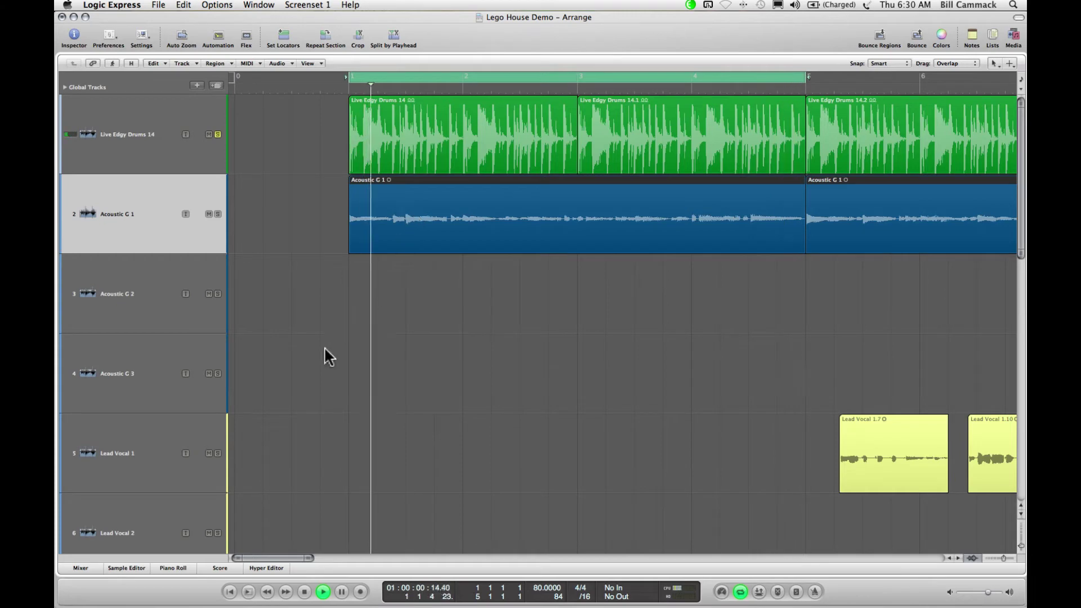
click(82, 567)
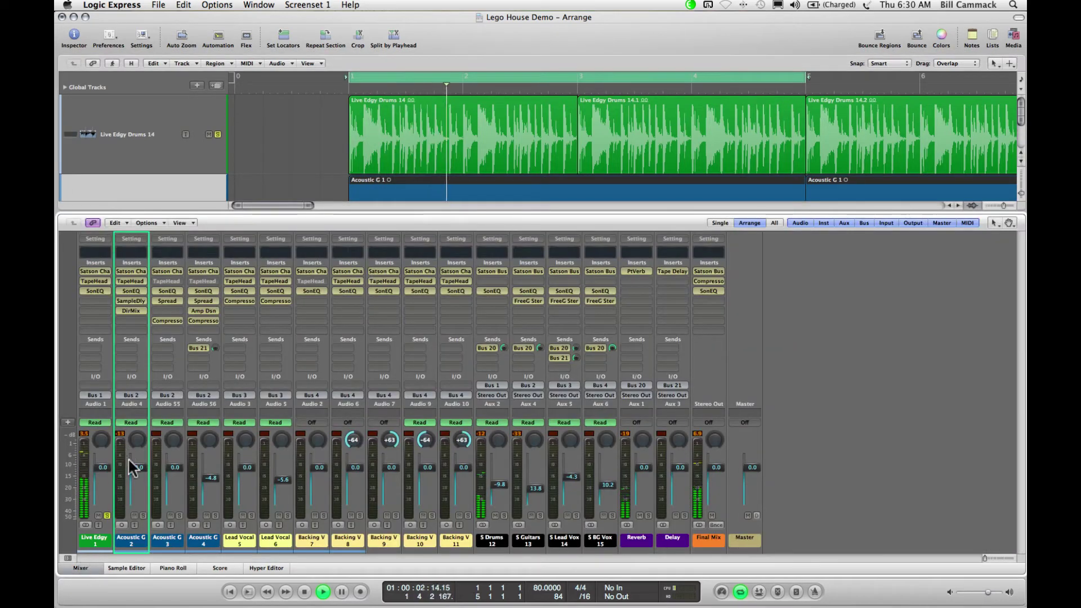
click(143, 515)
click(107, 515)
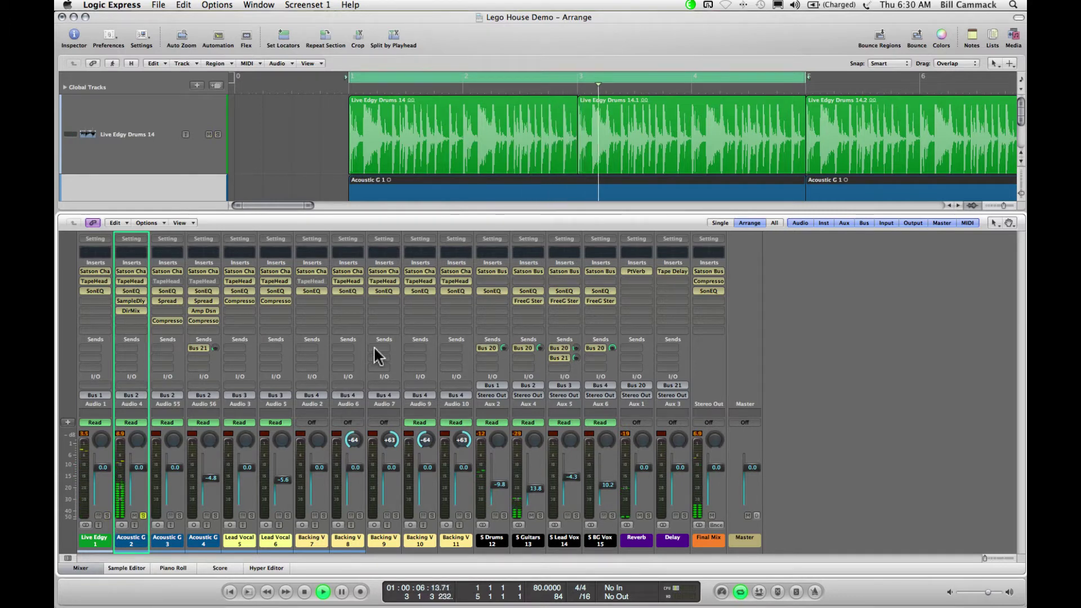
Hide the mixer and audition the soloed Acoustic G 1 with the metronome toggled and with the drums briefly soloed alongside it
click(80, 568)
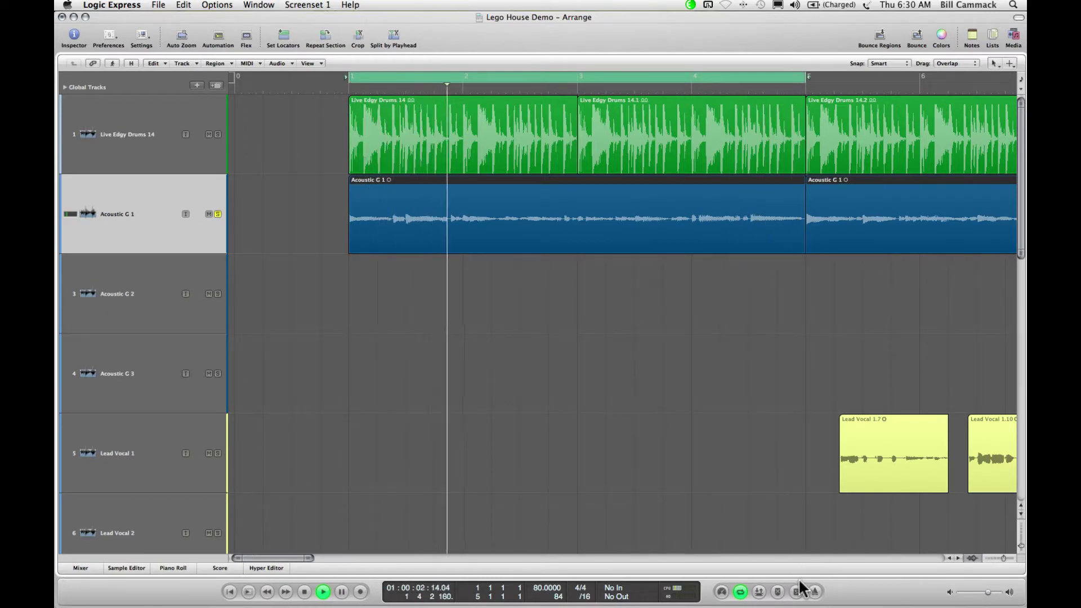
click(814, 592)
click(815, 592)
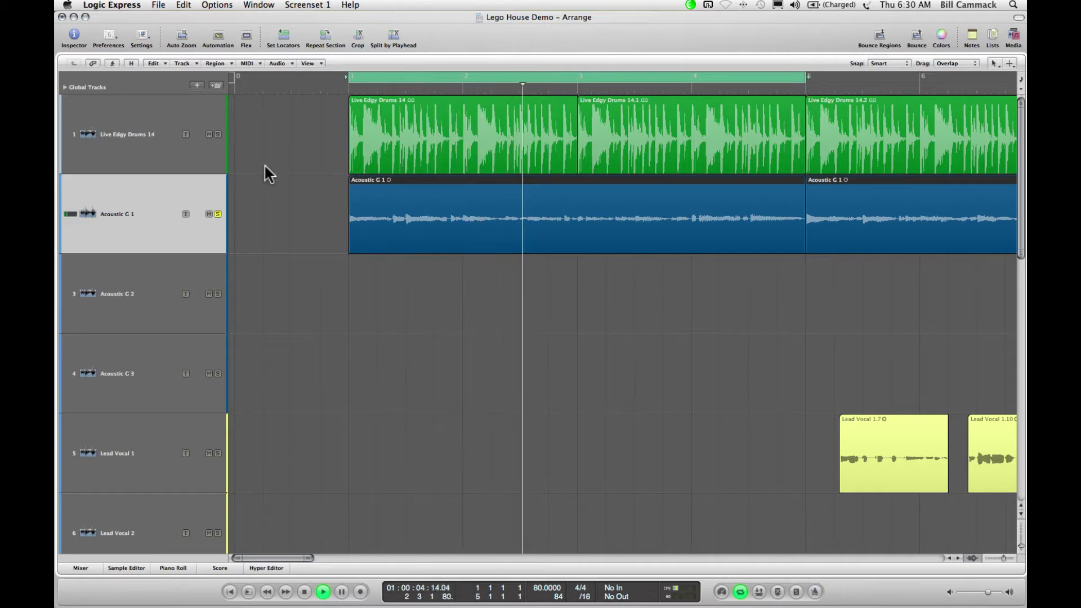
click(218, 134)
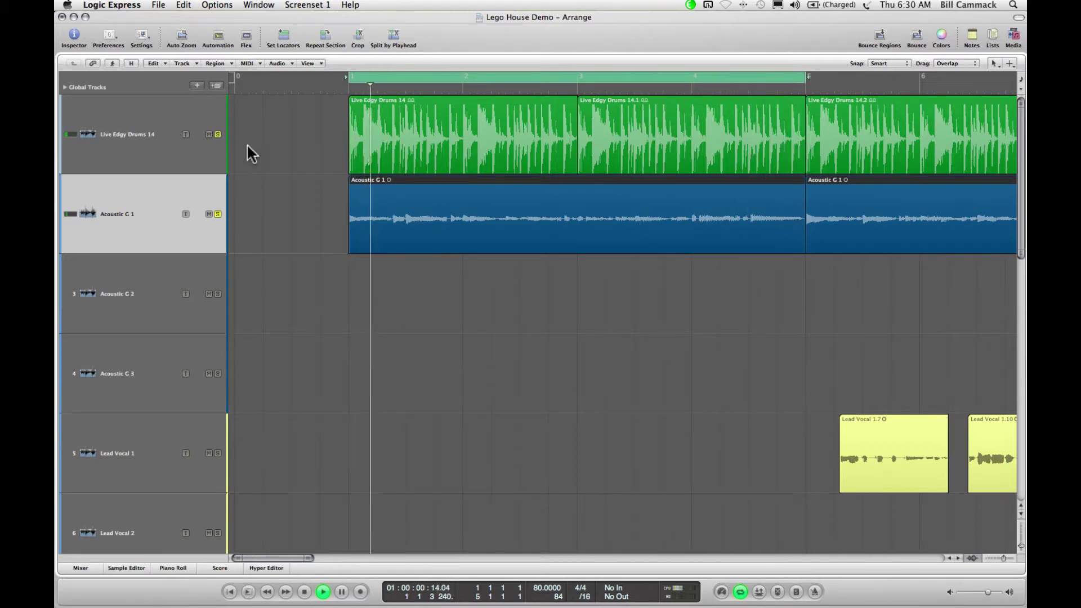
click(217, 134)
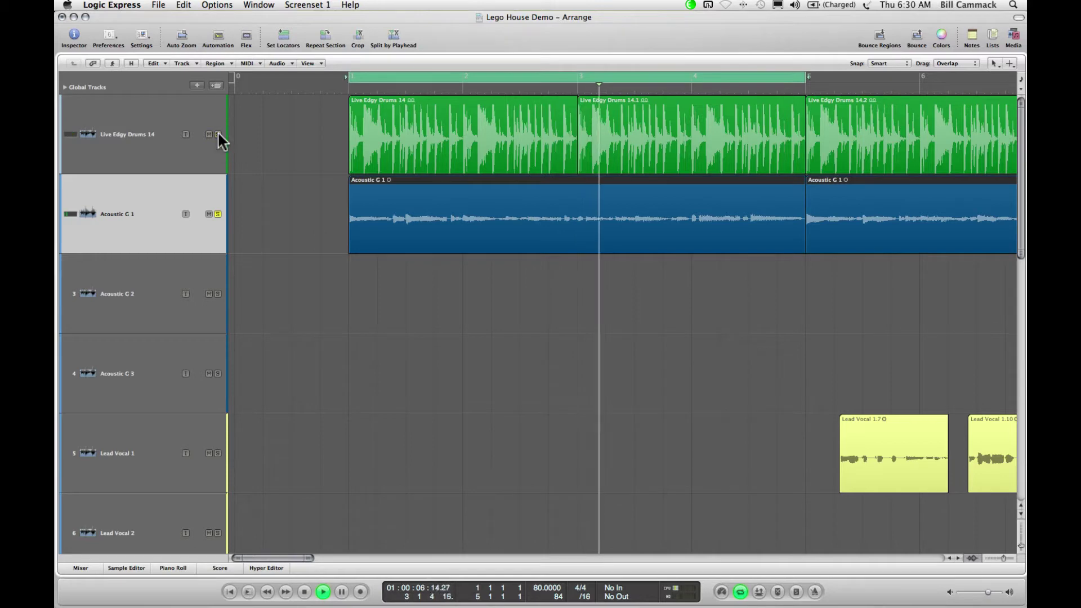
Open Acoustic G 1's Satson Channel from the mixer and examine its gain and filter settings alongside the guitar's waveform
click(80, 567)
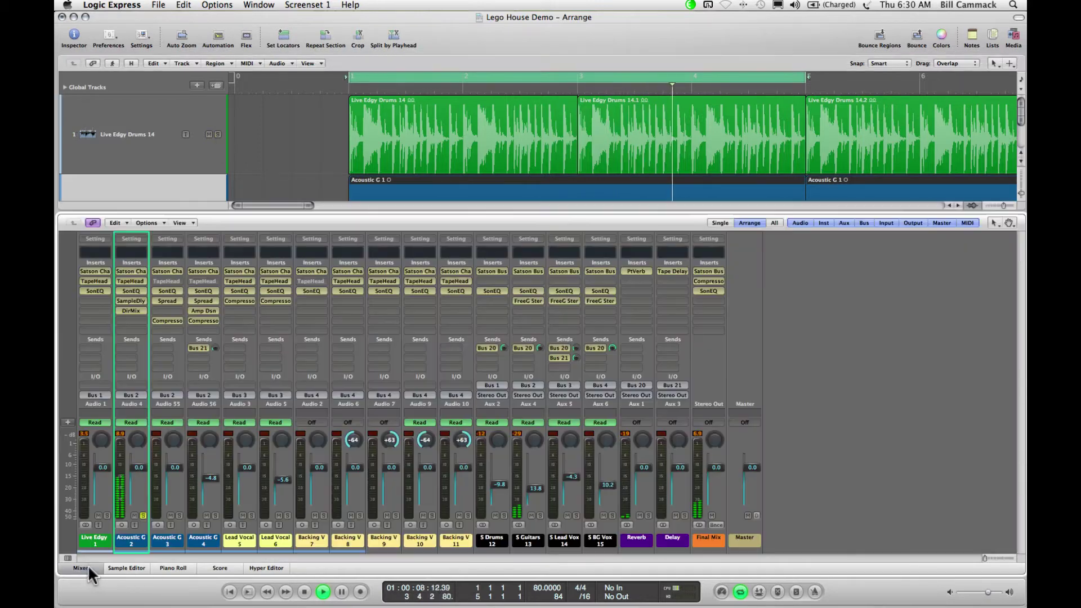
click(131, 270)
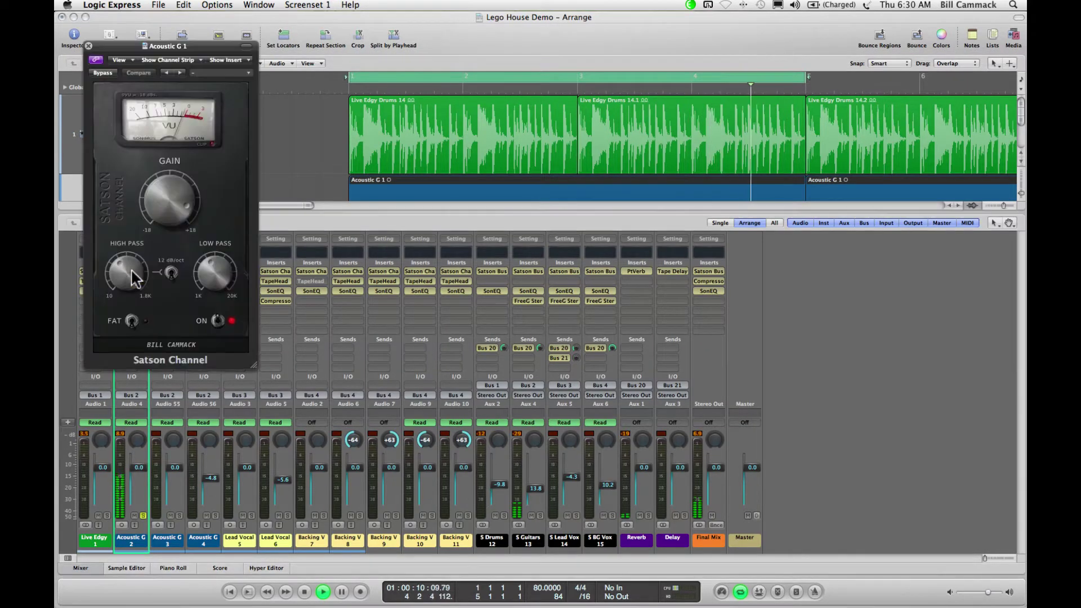
drag(205, 46, 504, 100)
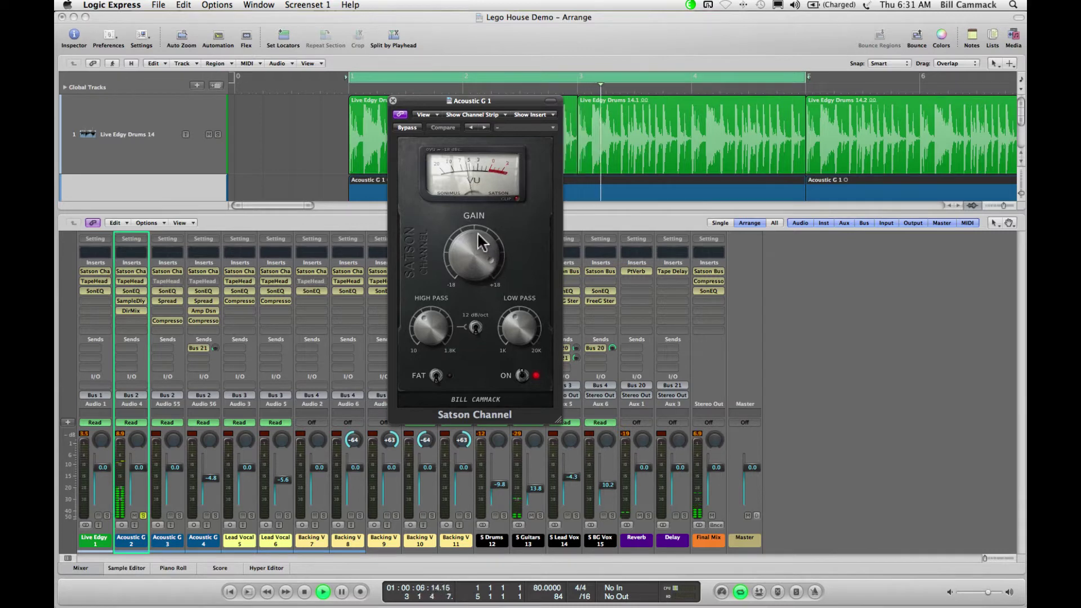
scroll(647, 155, down, 1)
scroll(647, 155, down, 1)
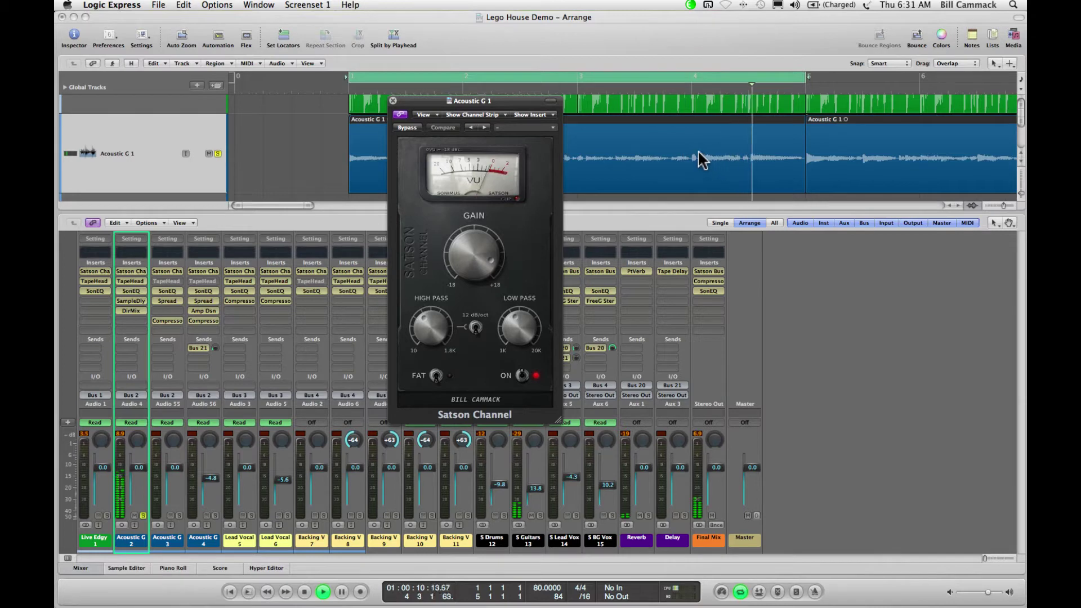
scroll(700, 157, up, 3)
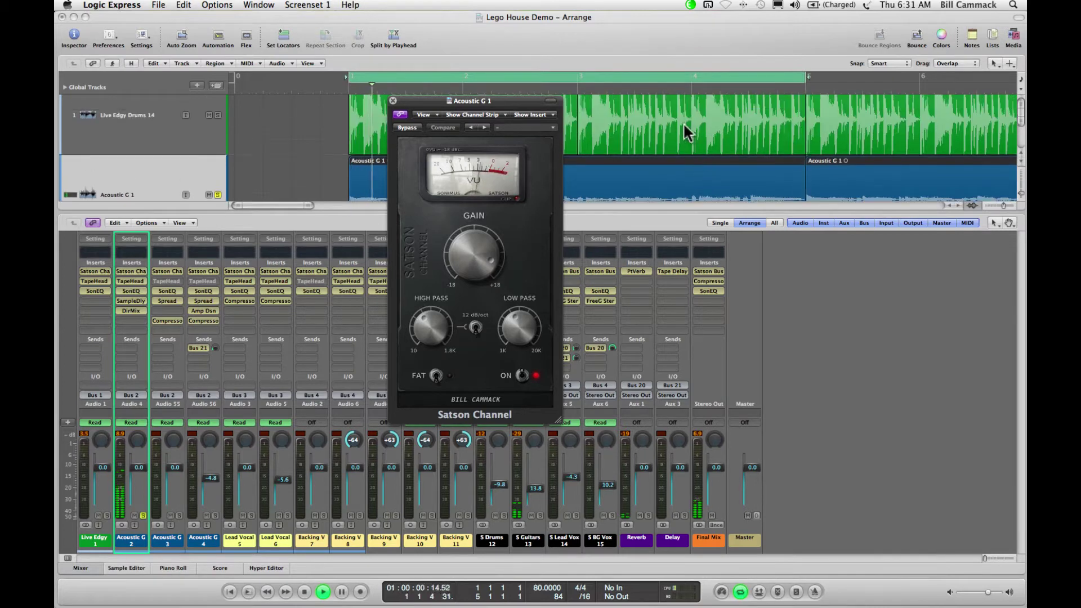
scroll(692, 159, down, 1)
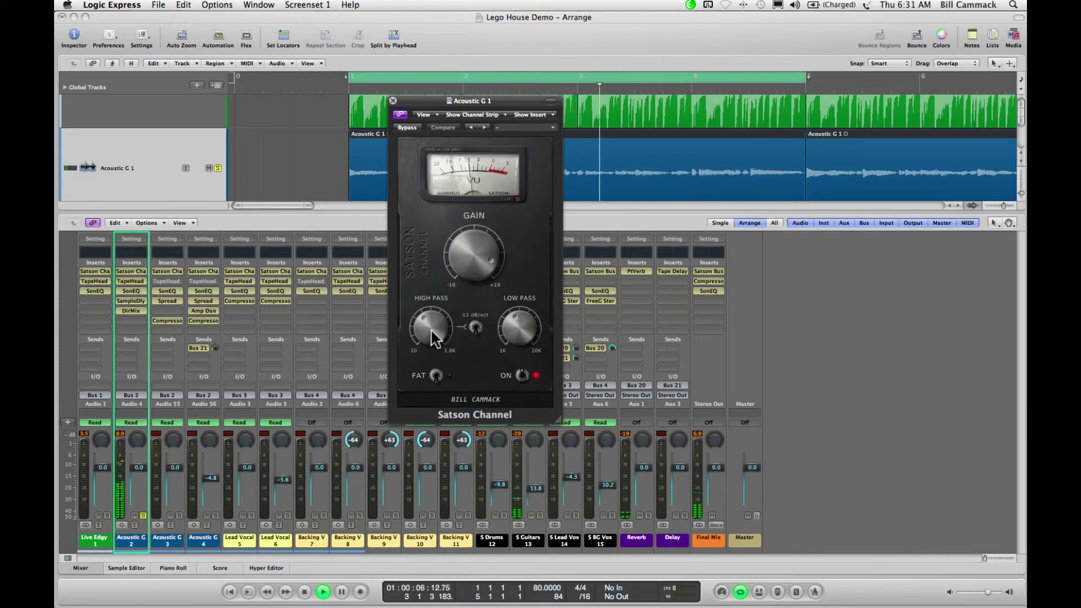
Compare Acoustic G 1 with its Satson Channel bypassed and active, leaving the effect active with its window closed
click(408, 129)
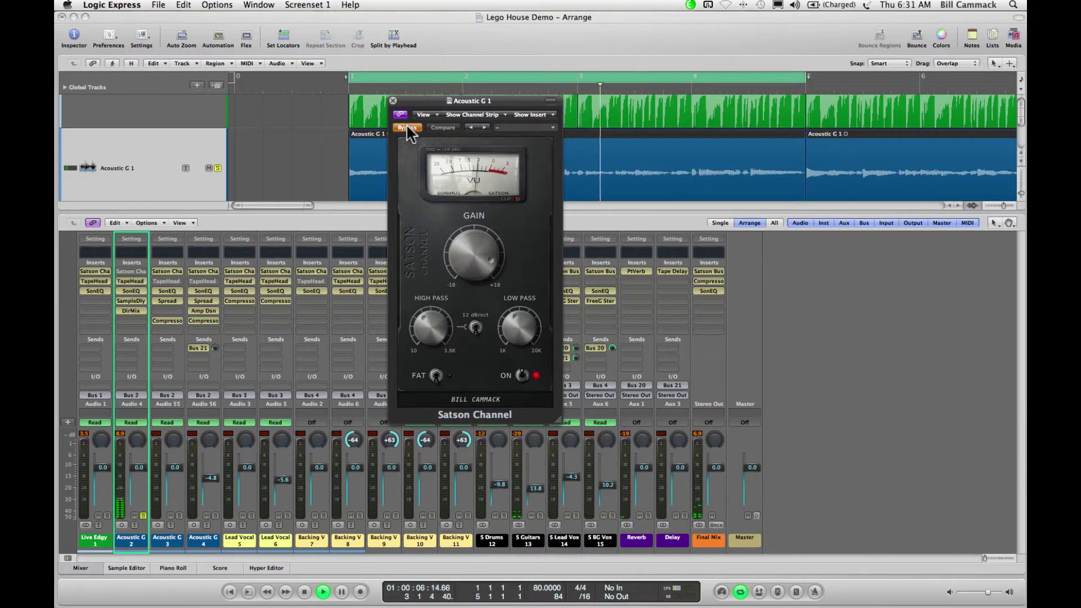
click(407, 126)
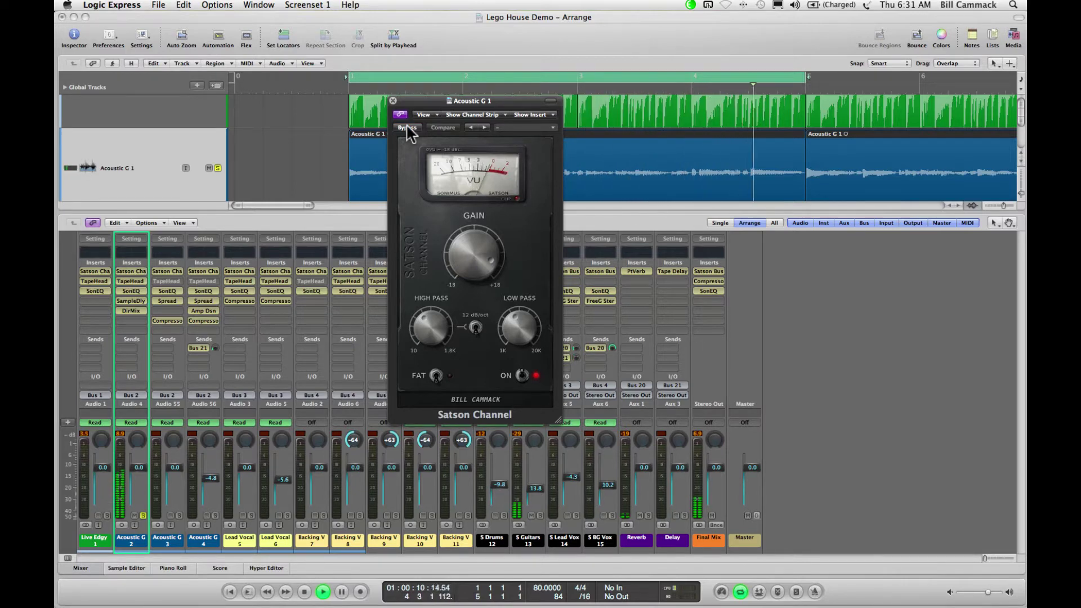
click(408, 127)
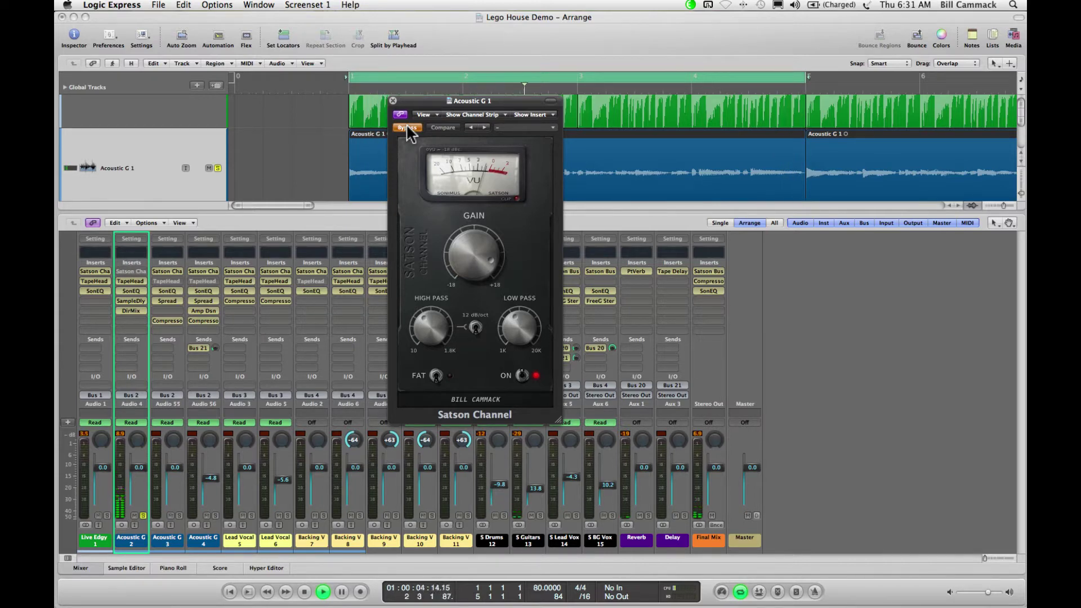
click(407, 127)
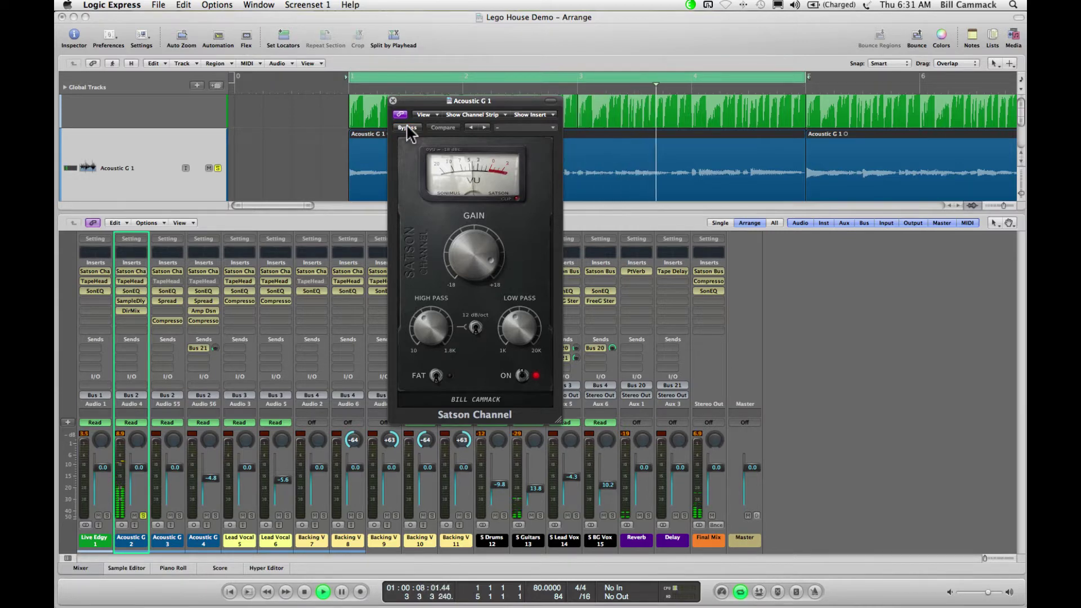
click(393, 101)
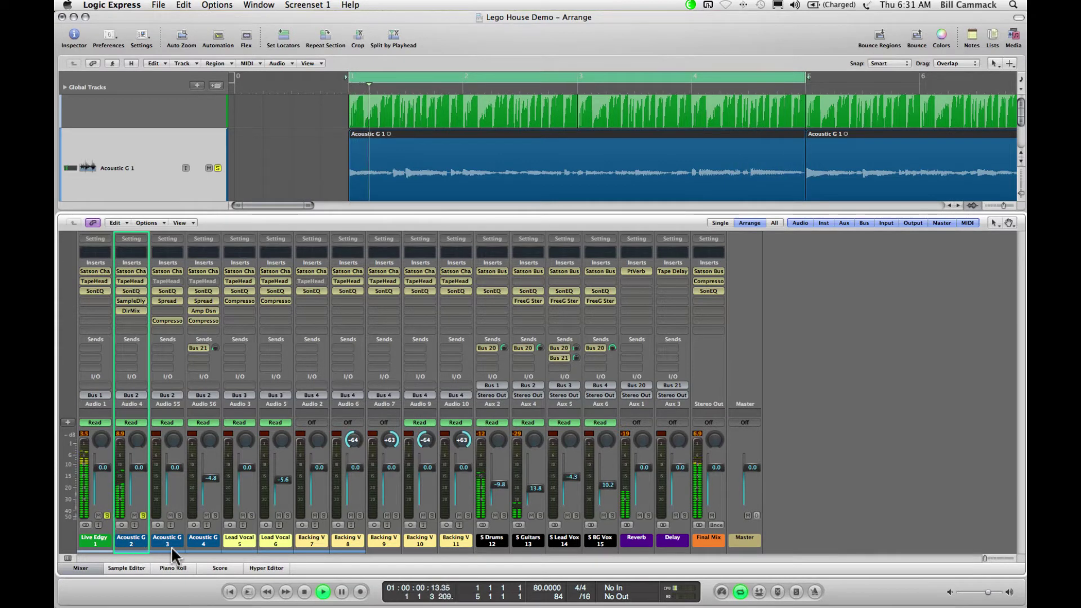
Hide the mixer and move the cycle range to bars 5 to 9, over the first lead vocal regions
click(84, 564)
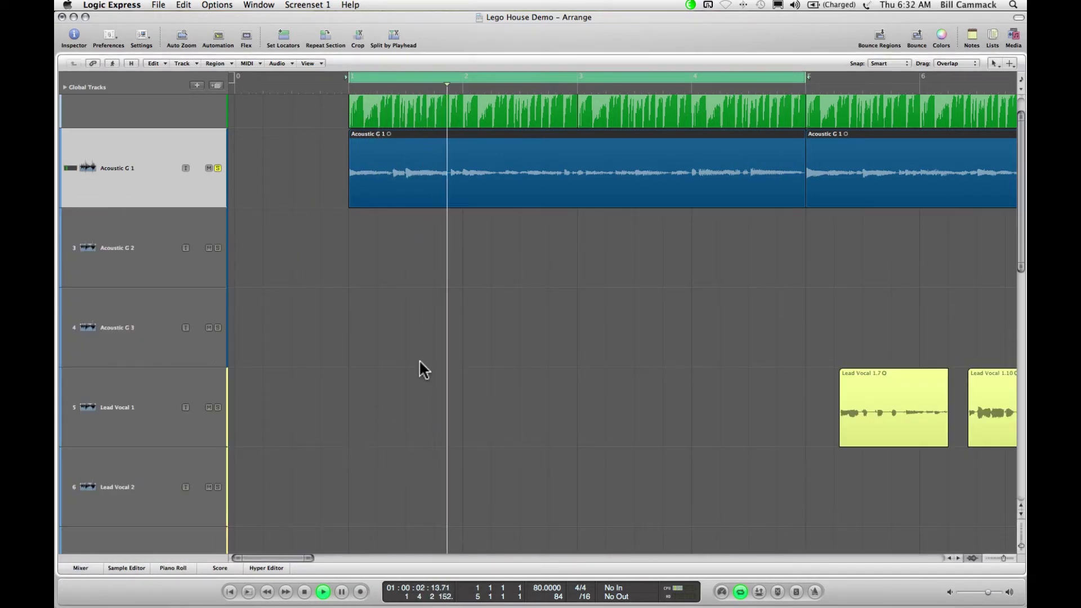
key(ctrl+Left)
key(ctrl+Left)
key(ctrl+Right)
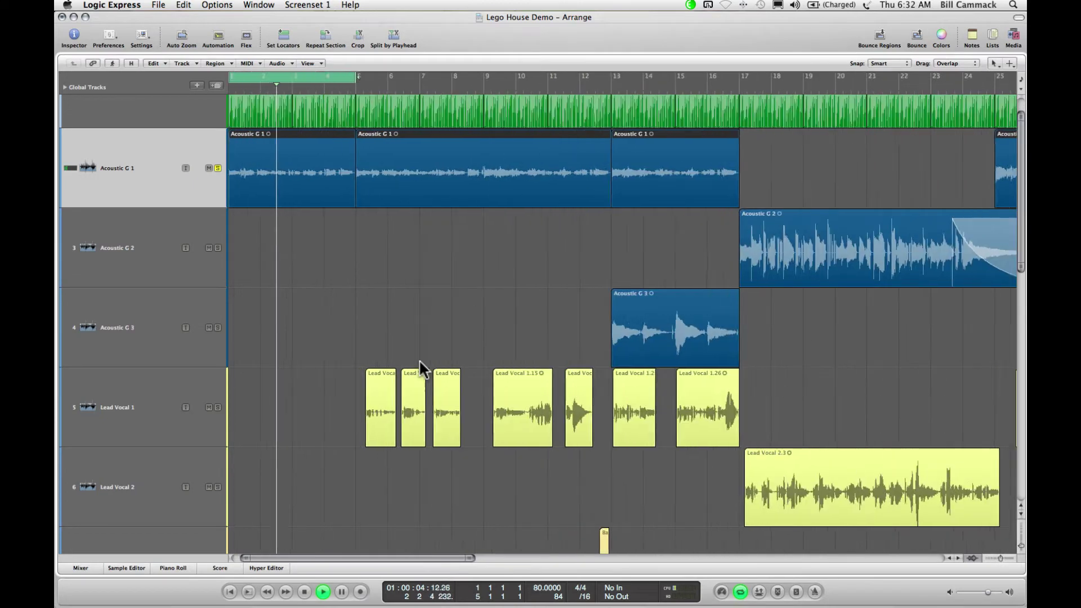
scroll(420, 371, down, 2)
scroll(423, 371, down, 3)
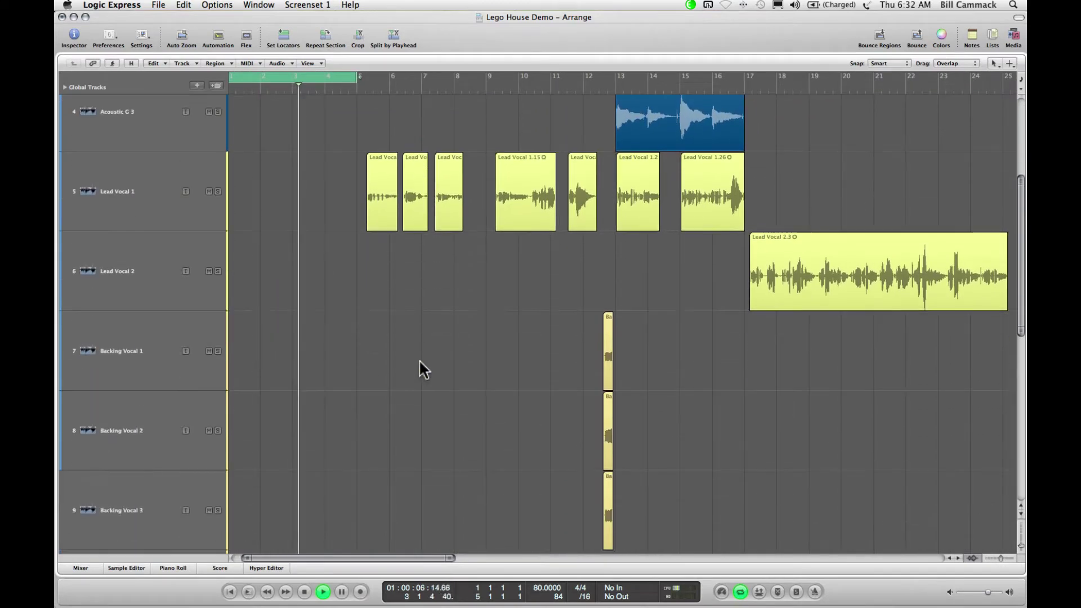
scroll(422, 371, up, 4)
scroll(423, 369, up, 1)
scroll(423, 370, right, 1)
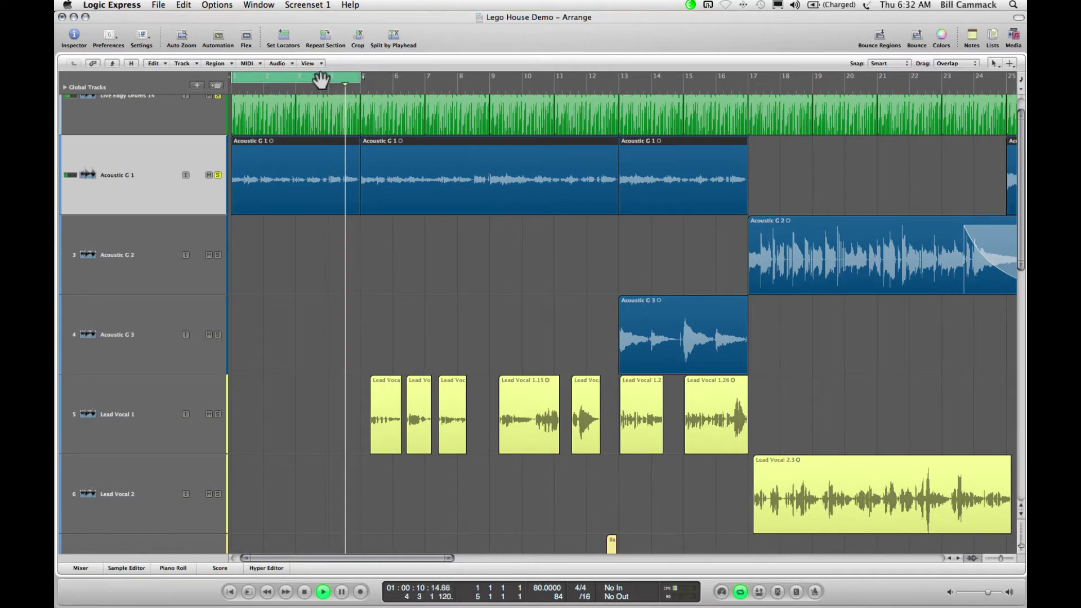
drag(318, 79, 451, 72)
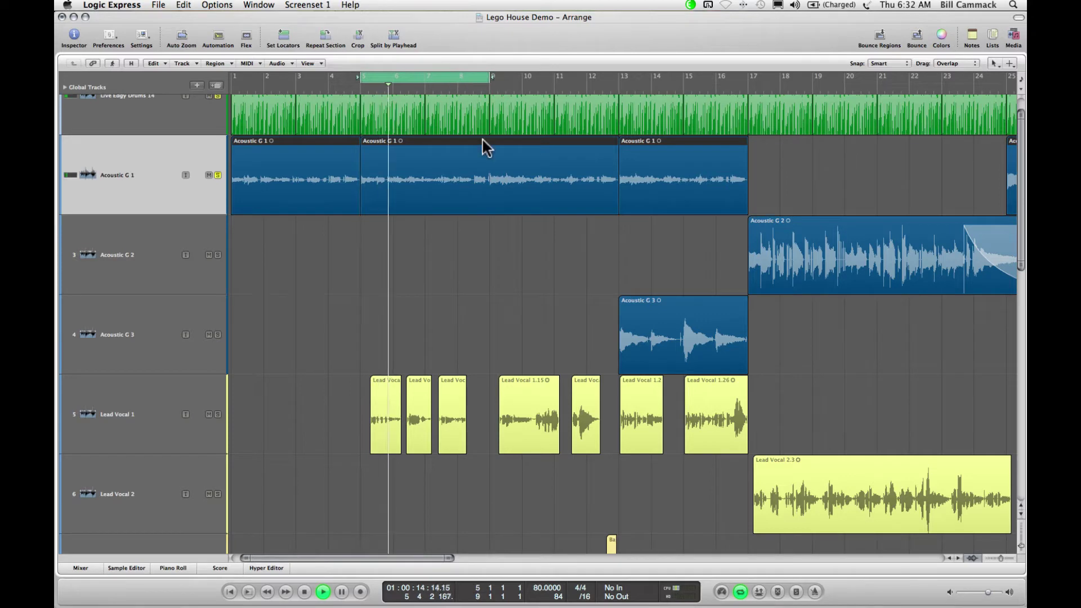
key(ctrl+Right)
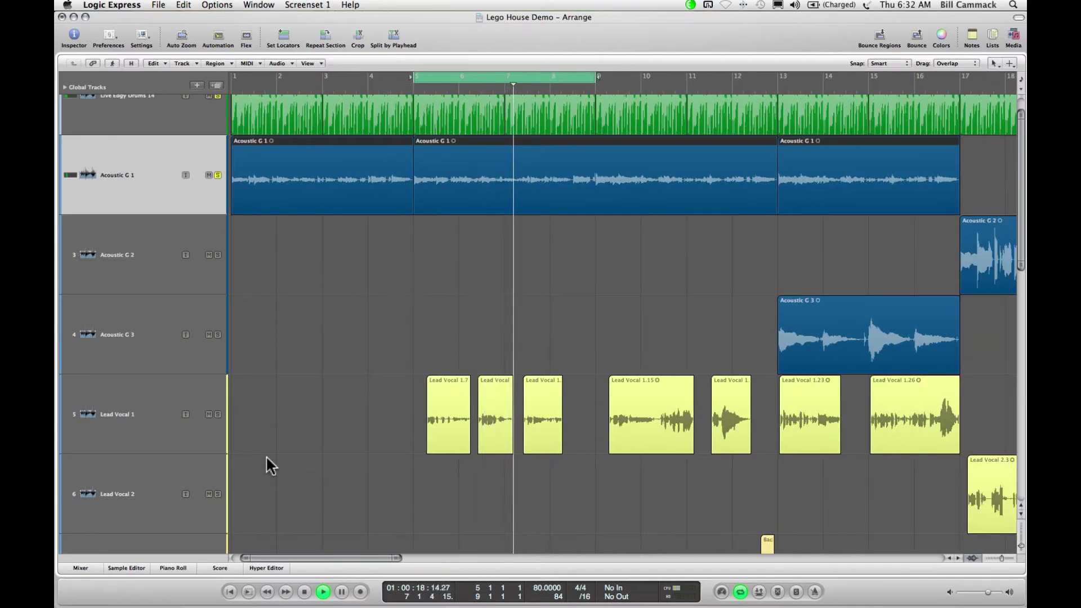
Solo Lead Vocal 1 alongside Acoustic G 1, show the mixer and take the drums out of the solo
click(79, 568)
click(78, 566)
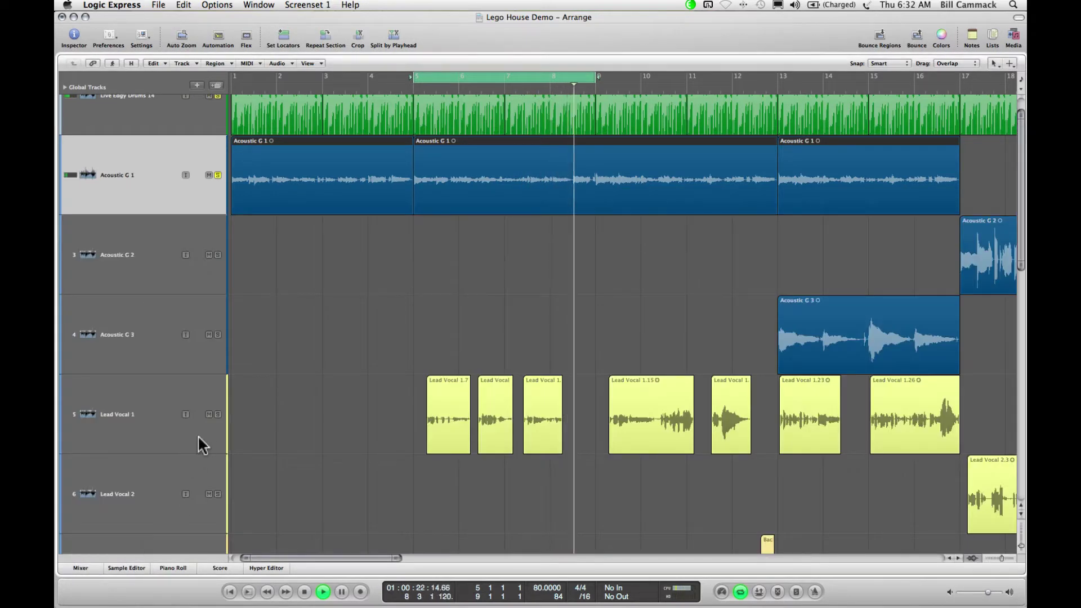
click(218, 415)
click(83, 566)
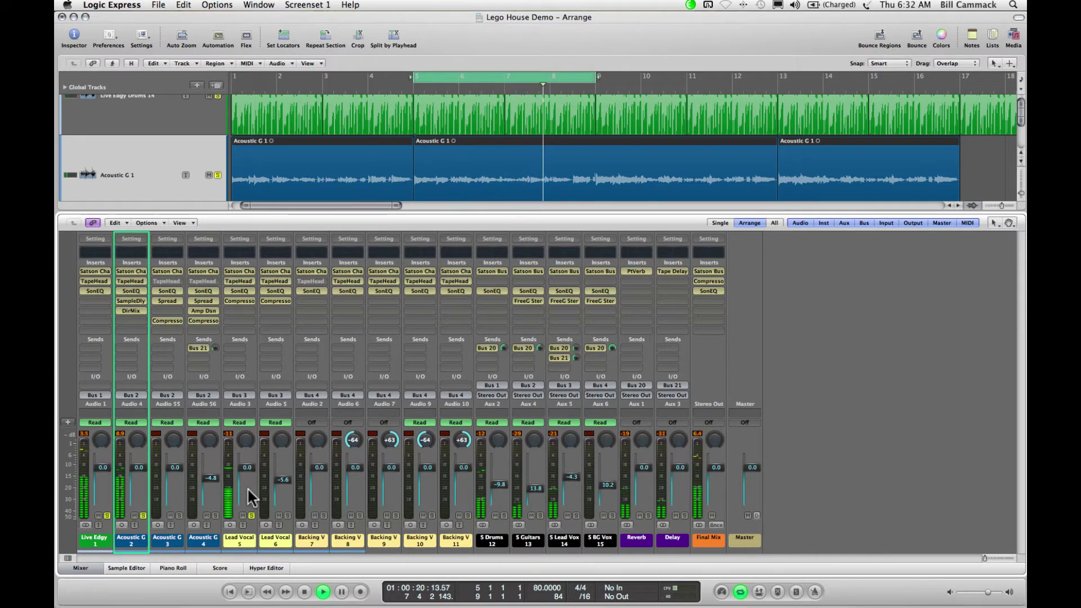
click(107, 516)
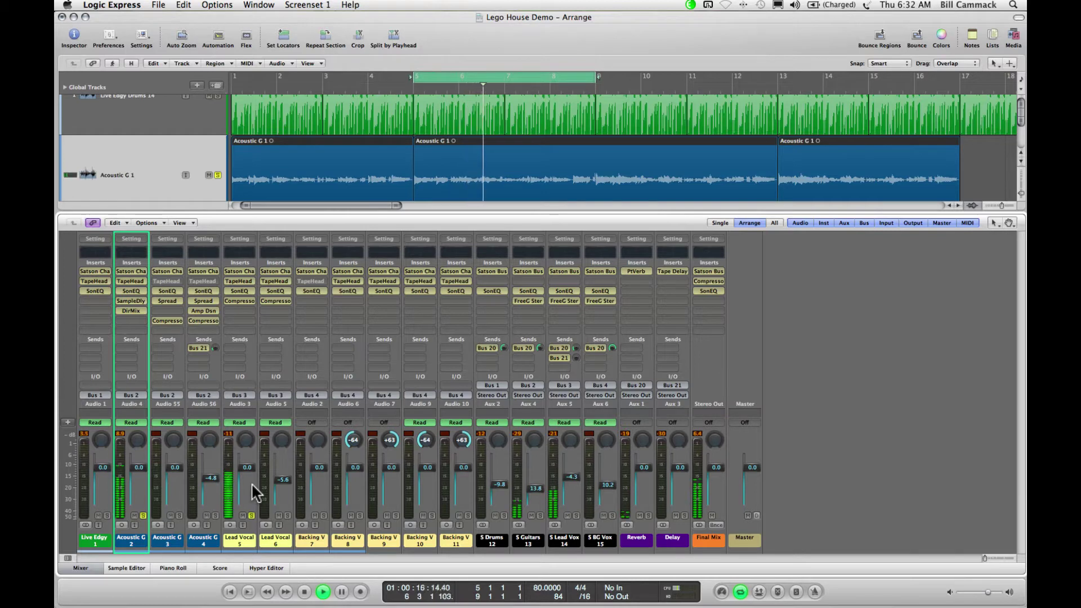
Hide the mixer and examine the Lead Vocal 1 regions within the looped bars up close
click(81, 568)
key(super+Right)
key(super+Right)
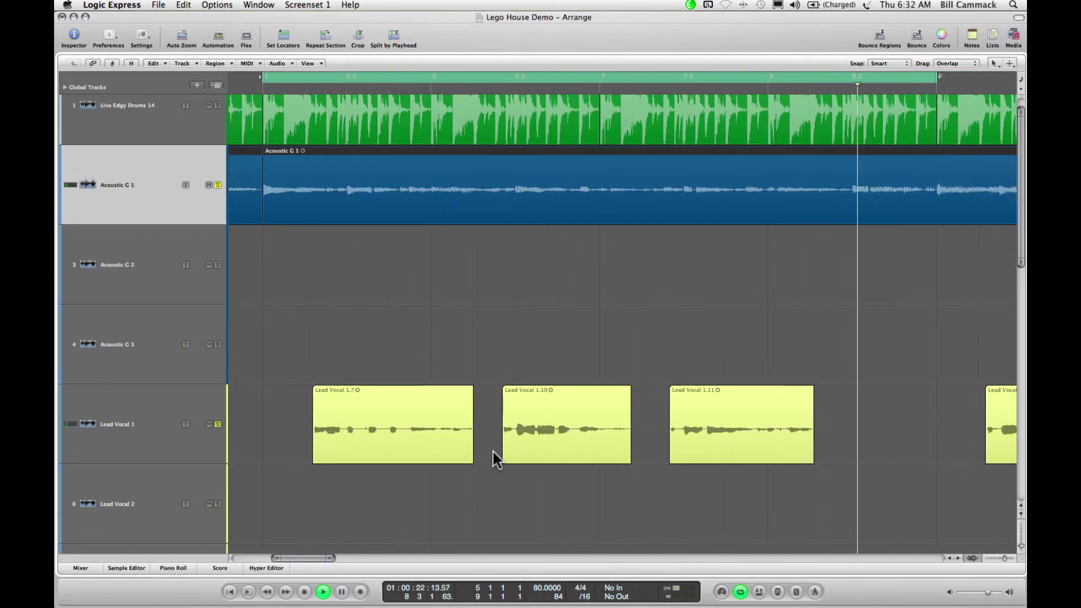
key(super+Left)
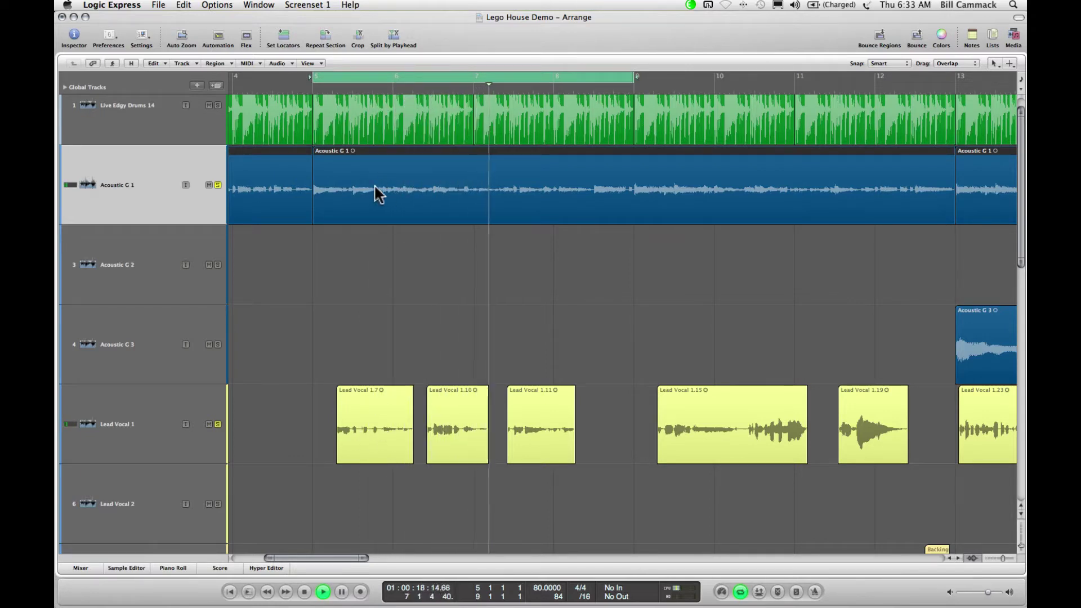
Try extending the end of the Lead Vocal 1.11 region to bar 9 and undo the change
click(361, 110)
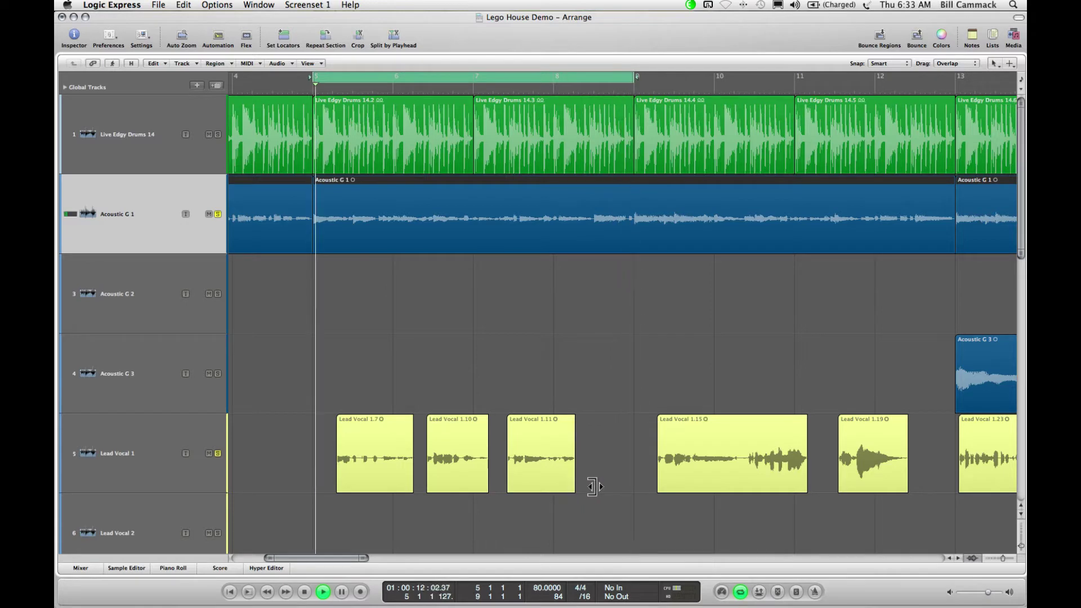
drag(592, 486, 634, 485)
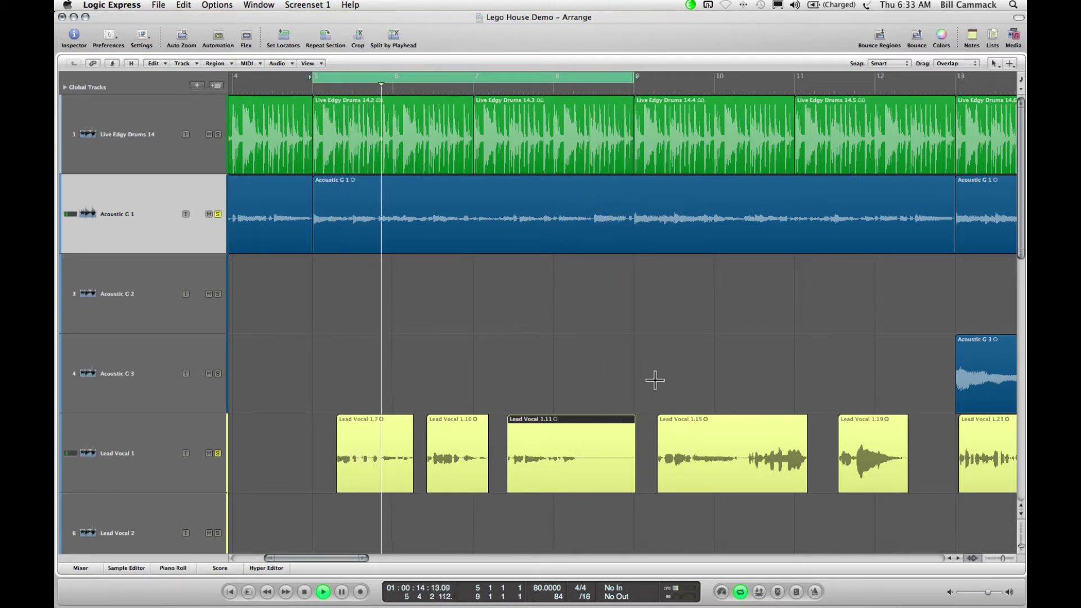
key(super+z)
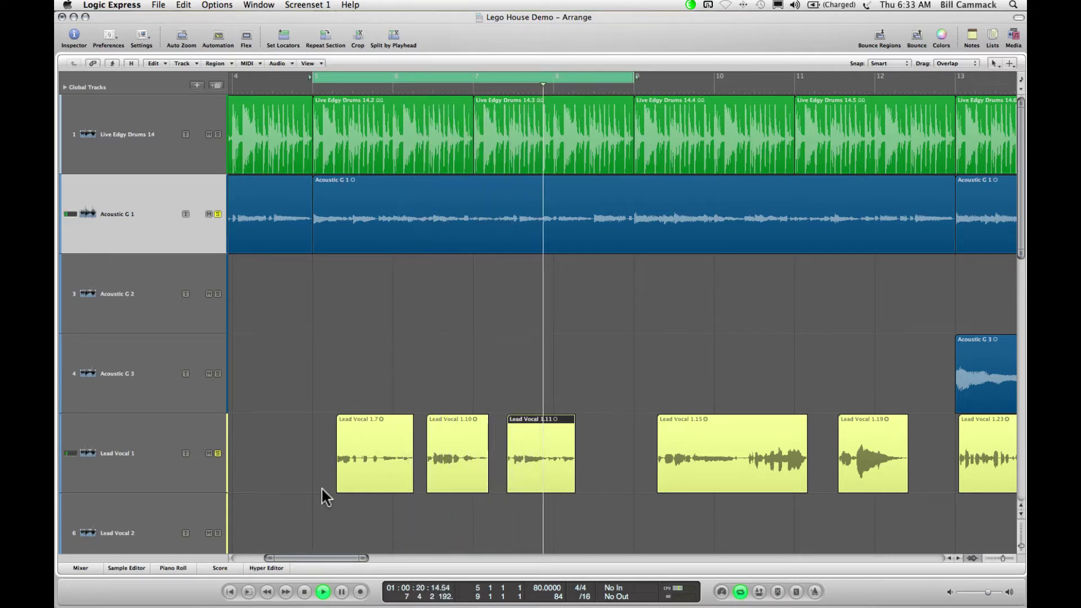
Open Lead Vocal 1's Satson Channel from the mixer, place its window clear of the channel inserts and examine its settings
click(81, 567)
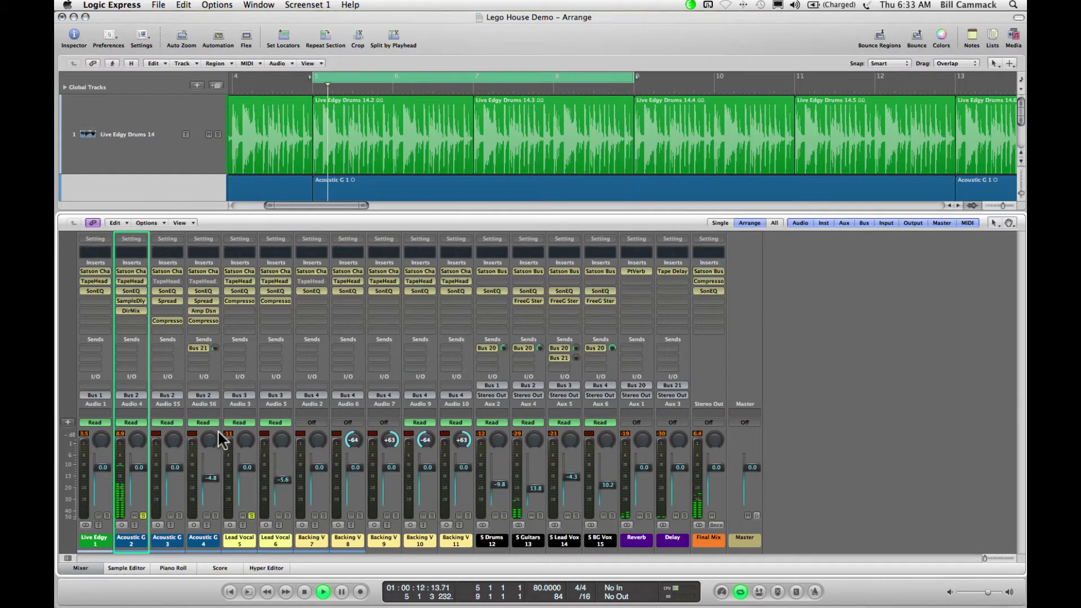
click(238, 269)
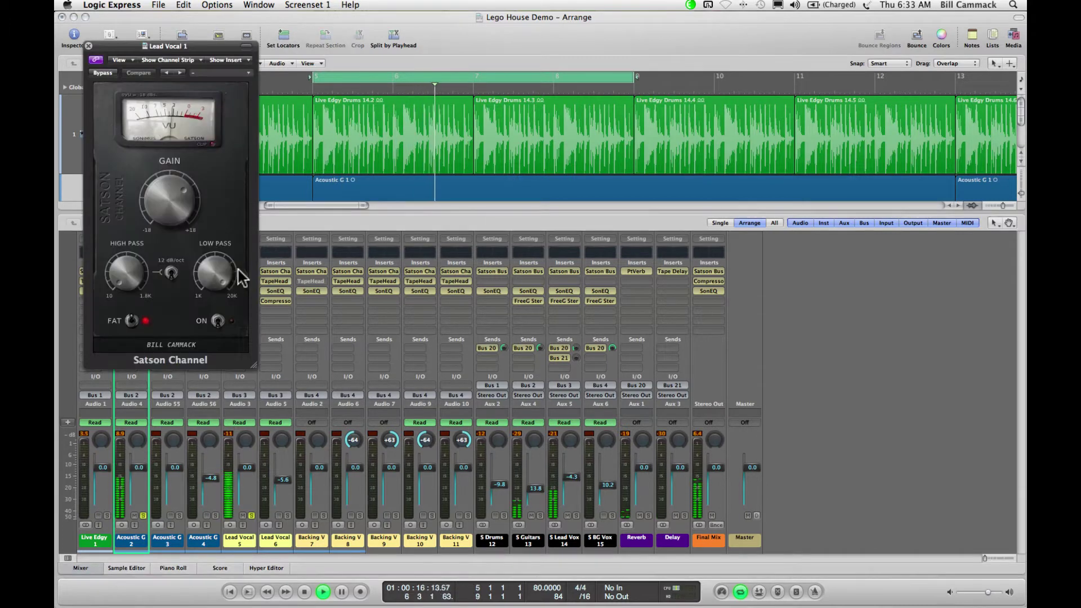
drag(224, 48, 602, 120)
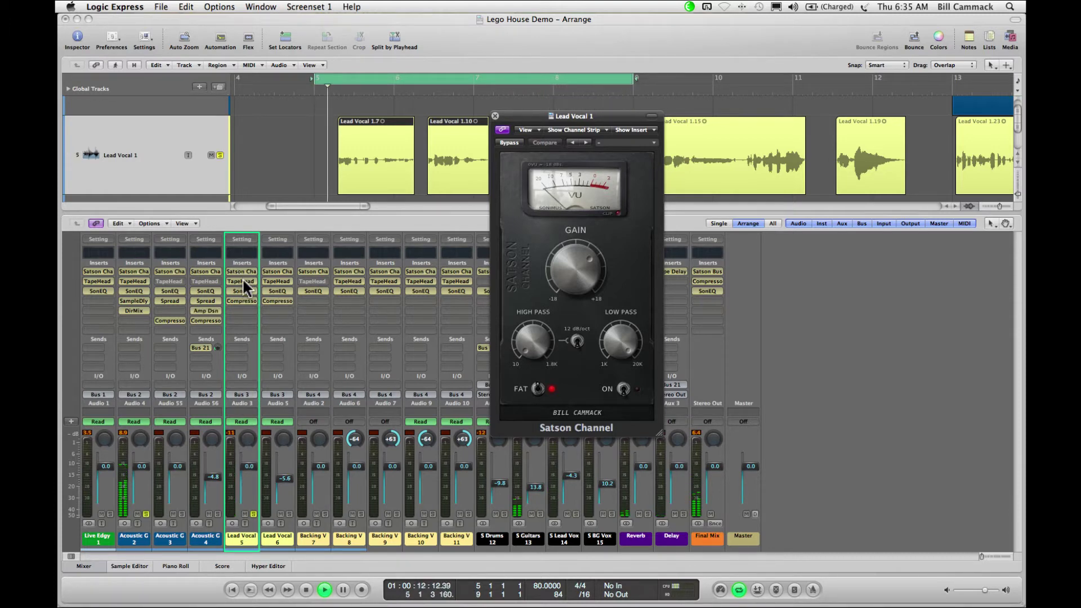
Open Lead Vocal 1's TapeHead and compare the vocal with it bypassed and active, leaving it active
click(242, 280)
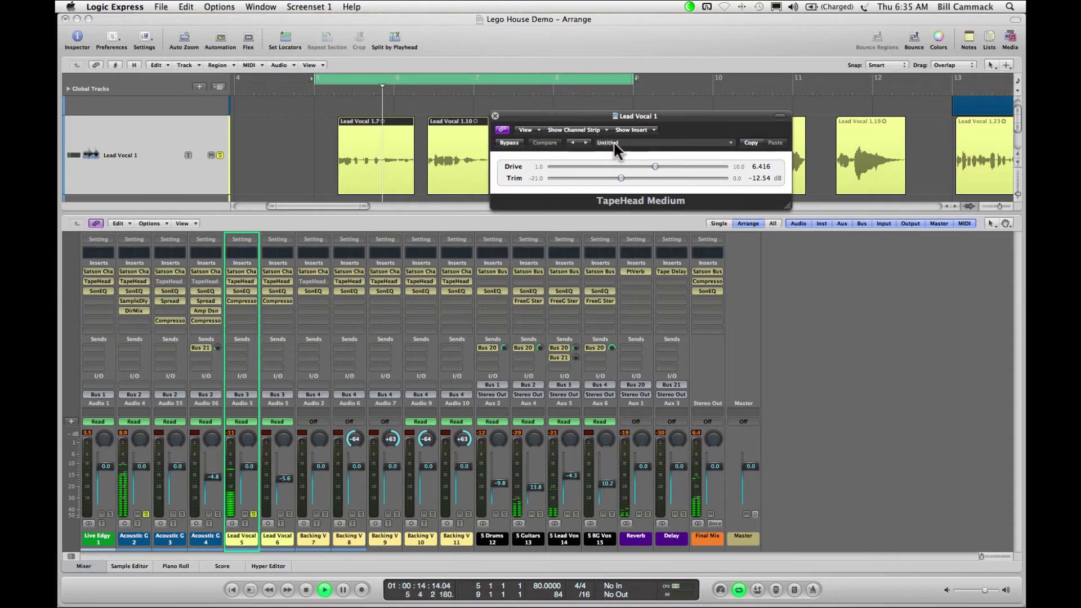
click(508, 140)
click(509, 141)
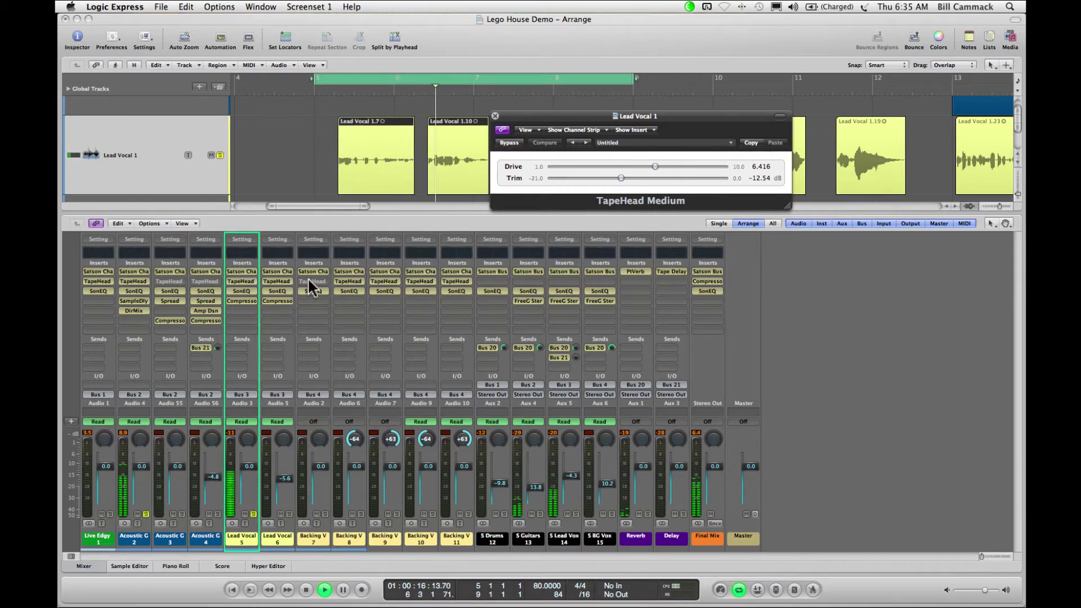
Open Lead Vocal 1's SonEQ and compare the vocal with the equalizer bypassed and its drive switched off, leaving both active
click(241, 290)
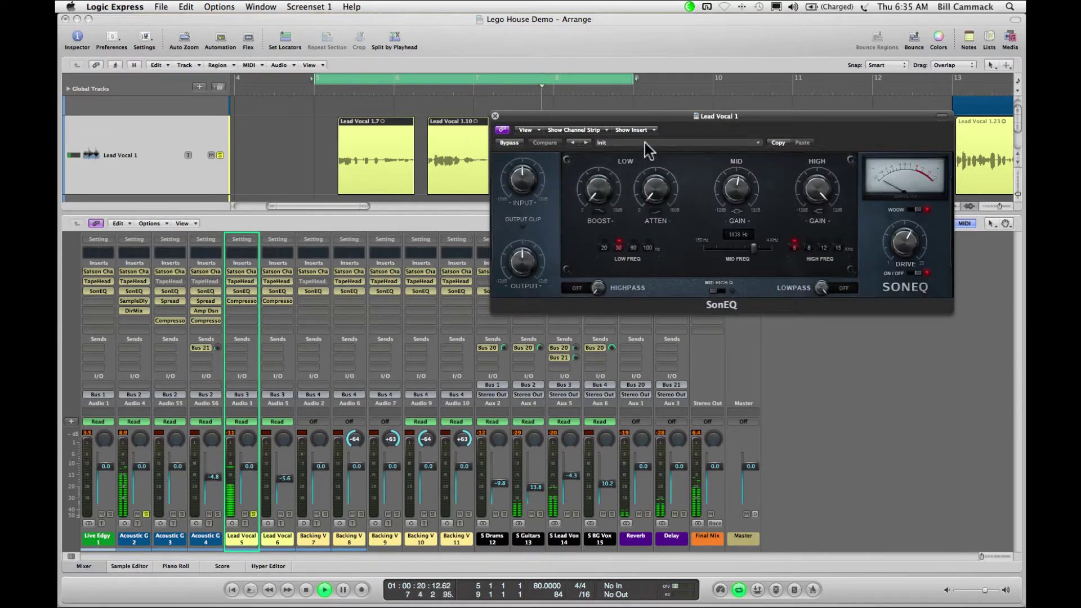
drag(653, 117, 524, 201)
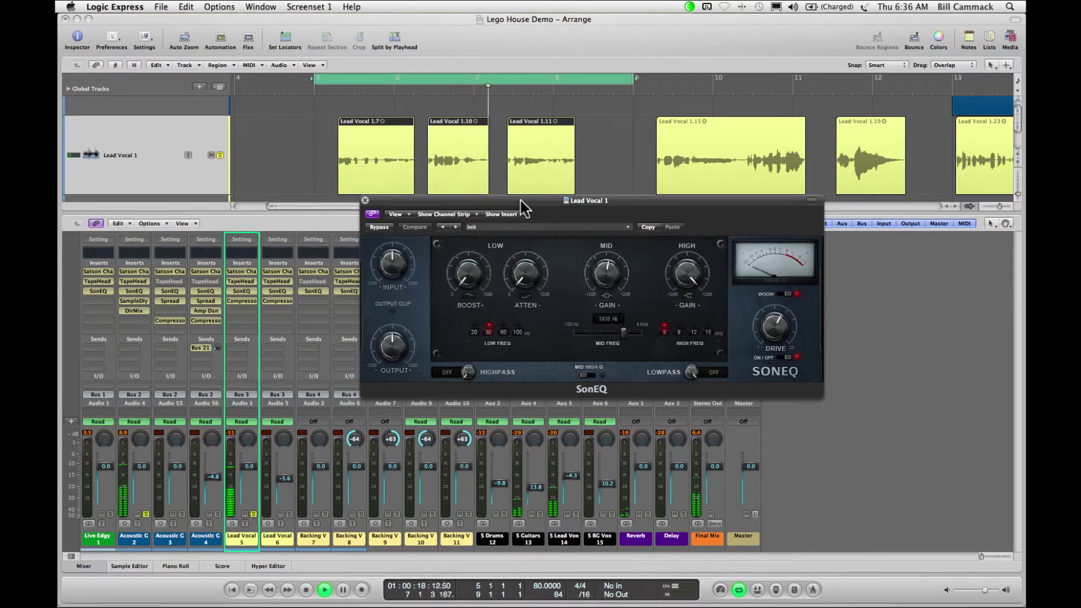
click(379, 228)
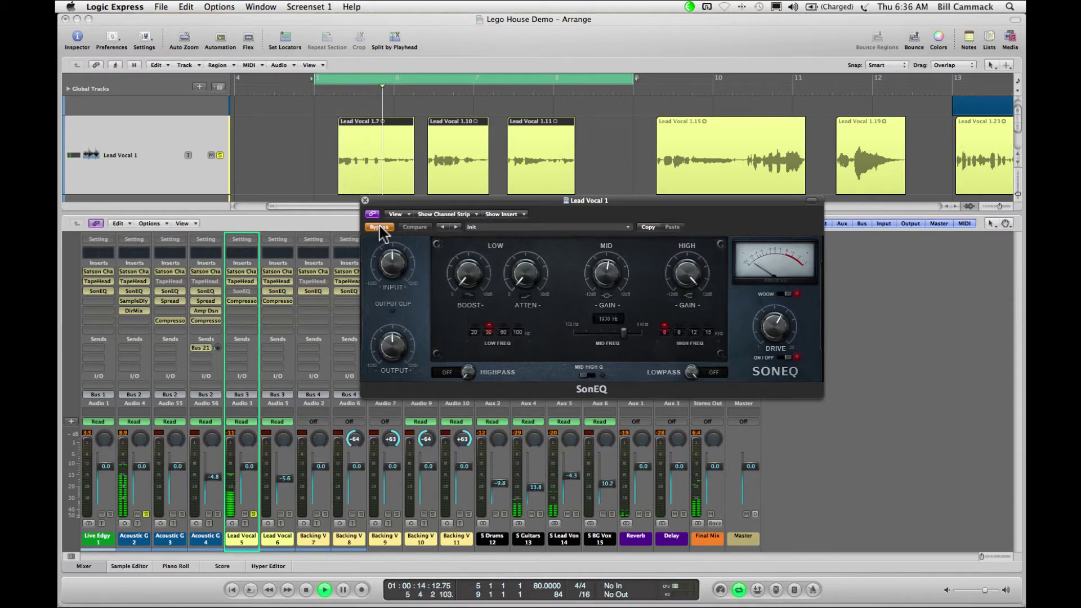
click(379, 227)
click(788, 357)
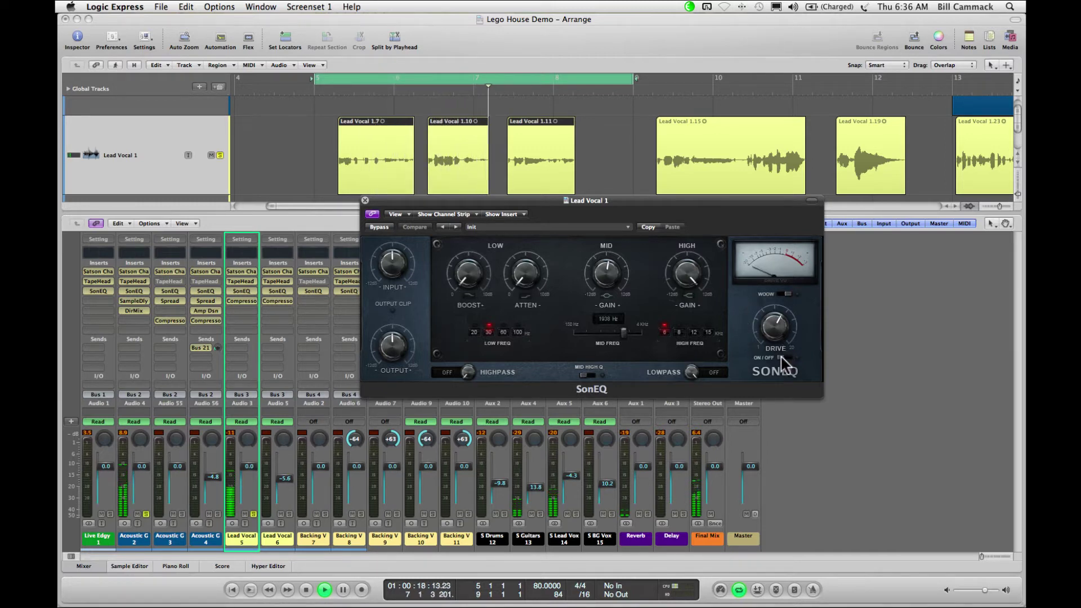
click(782, 357)
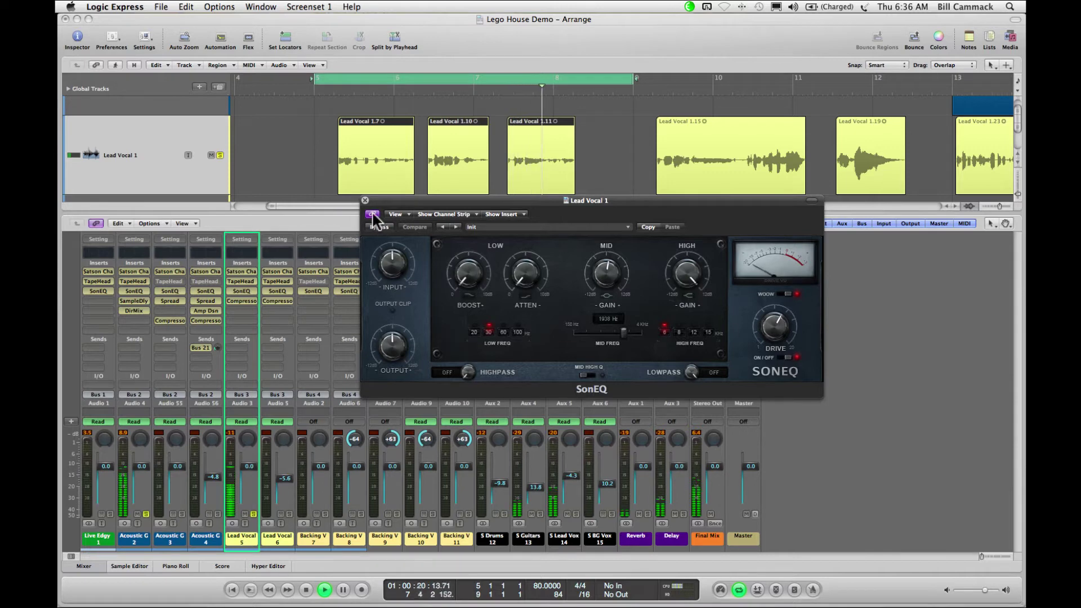
Open Lead Vocal 1's Compressor, examine its circuit type, ratio and threshold settings, and close its window
click(241, 298)
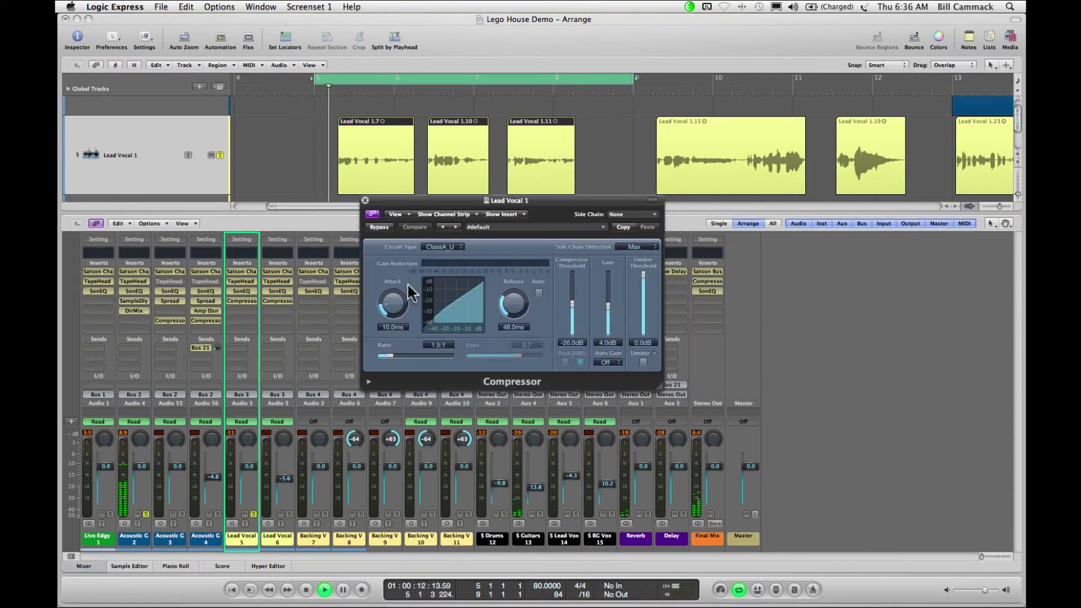
drag(541, 201, 561, 200)
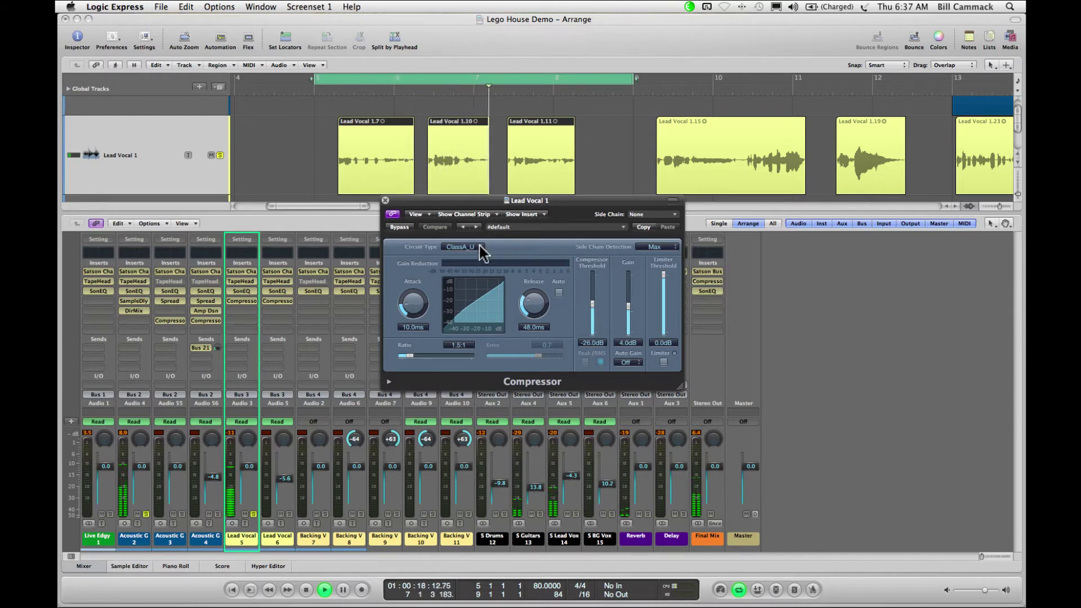
click(384, 200)
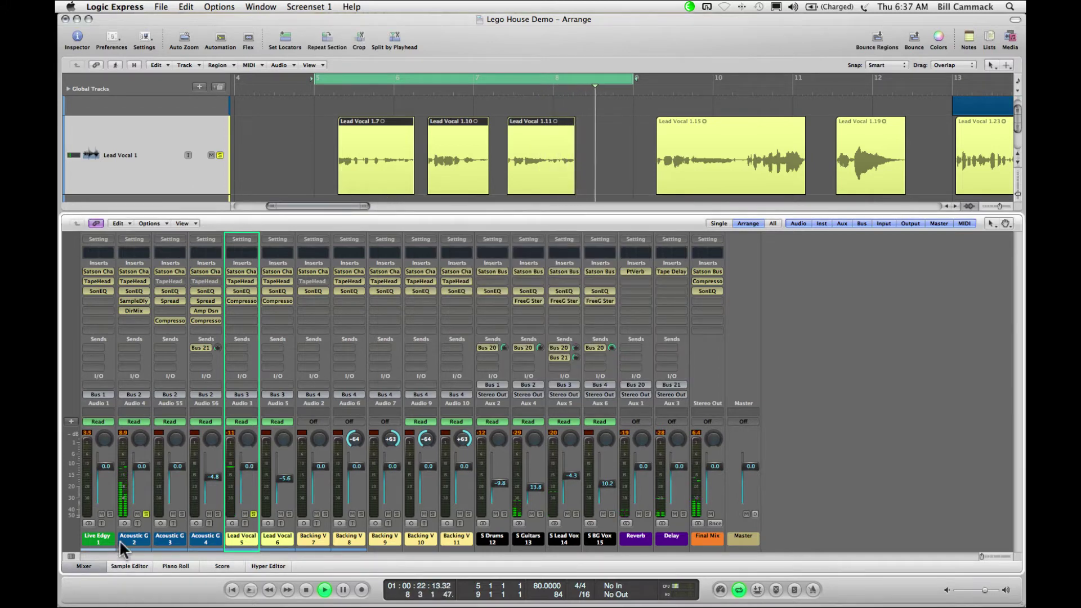
Solo the drums together with Acoustic G 1 and Lead Vocal 1, and view their regions with the mixer hidden
click(110, 514)
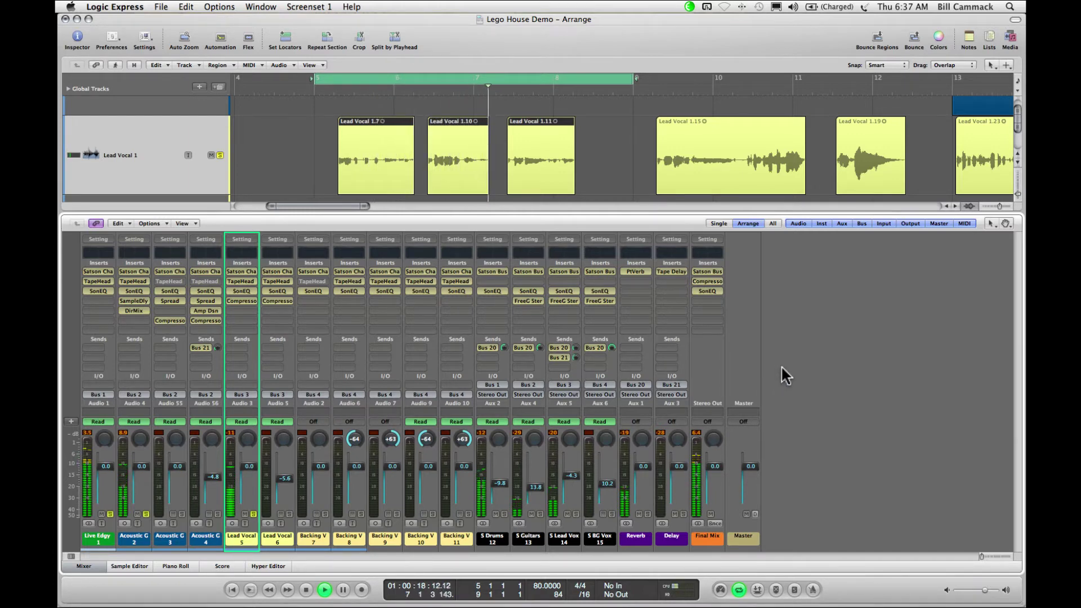
click(93, 564)
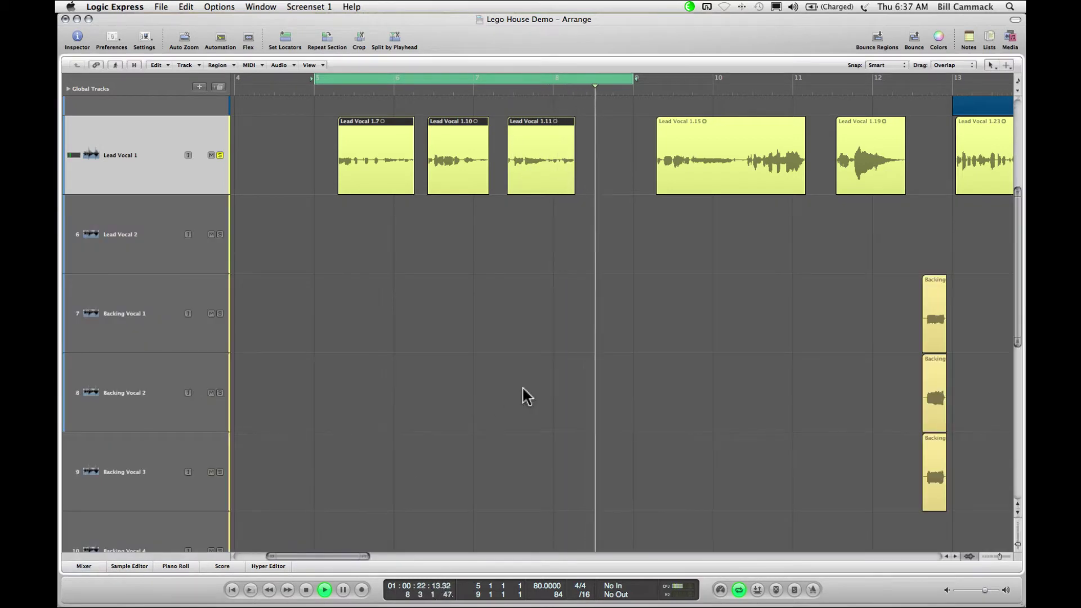
scroll(522, 386, up, 2)
scroll(522, 386, up, 5)
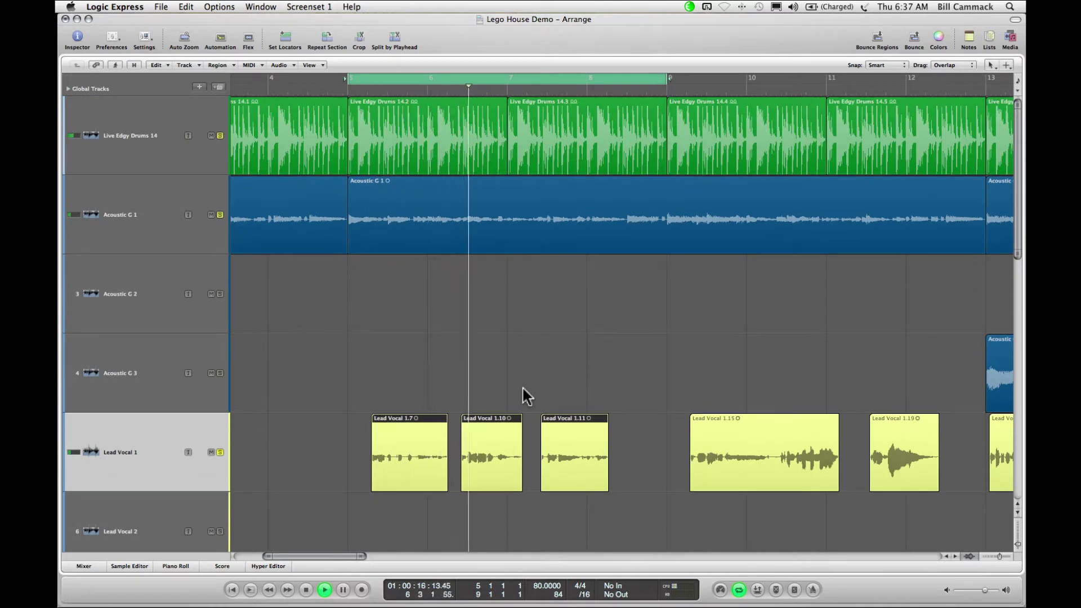
Examine the full song arrangement with all tracks and every section from bar 1 to the end in view
key(ctrl+Left)
key(ctrl+Left)
key(ctrl+Left)
key(ctrl+Up)
key(ctrl+Up)
key(ctrl+Up)
key(ctrl+Left)
key(ctrl+Up)
key(ctrl+Up)
key(ctrl+Up)
key(ctrl+Up)
key(ctrl+Up)
key(ctrl+Left)
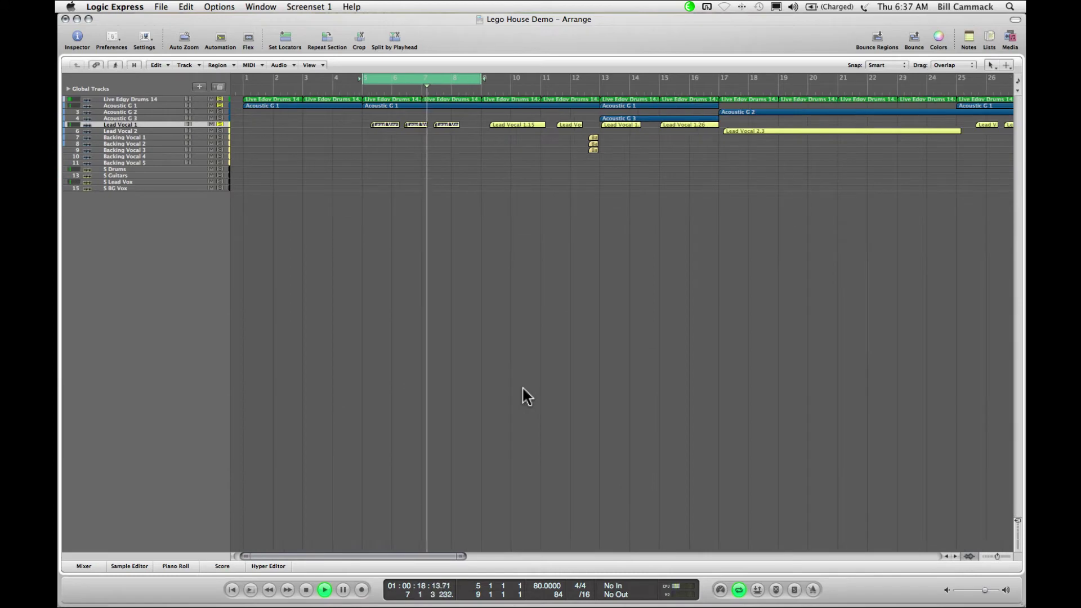
key(ctrl+Left)
key(ctrl+Left)
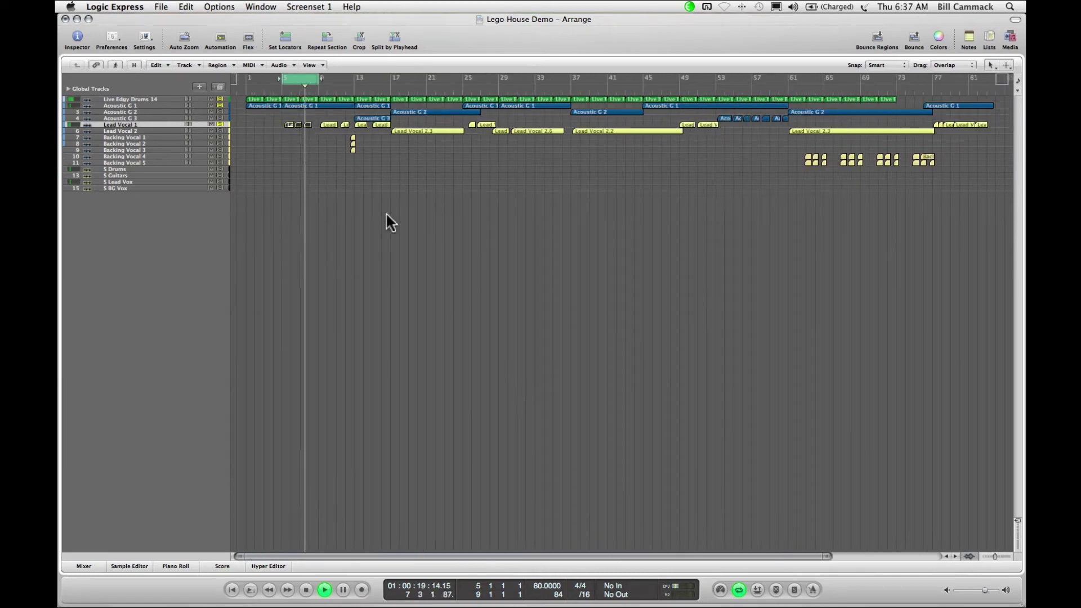
Turn off the loop over bars 5 to 9 and loop bars 11 to 13, around the first backing vocal regions
click(299, 80)
key(ctrl+Right)
key(ctrl+Right)
key(ctrl+Right)
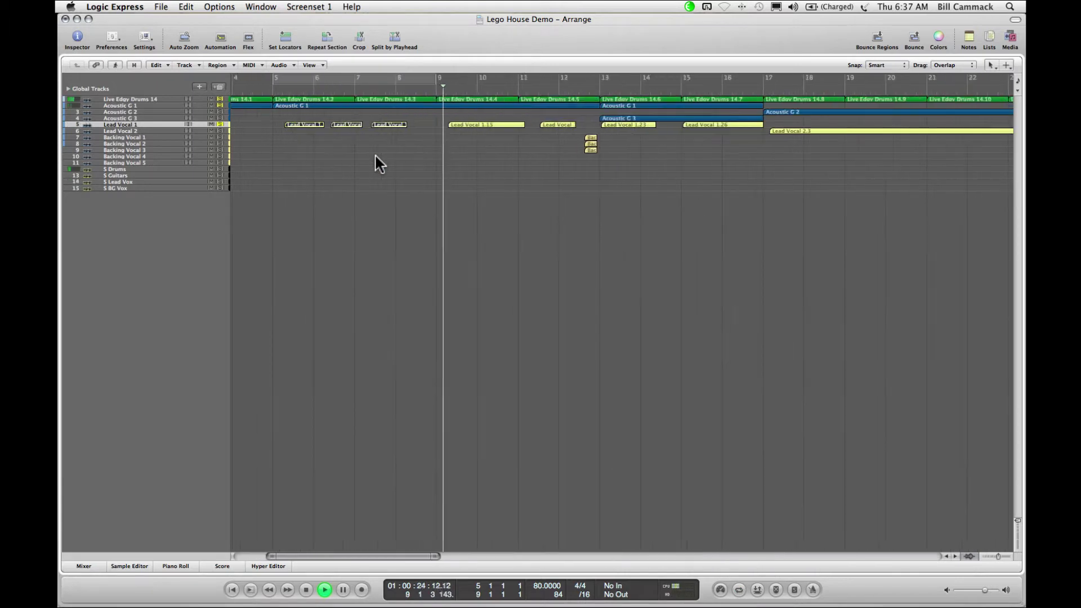
key(ctrl+Right)
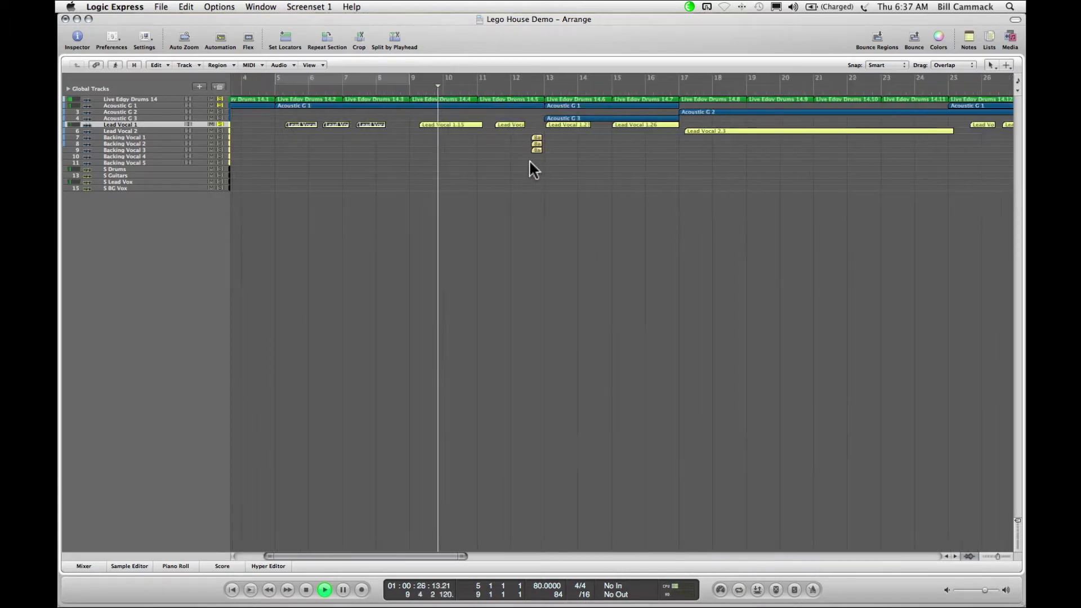
key(ctrl+Right)
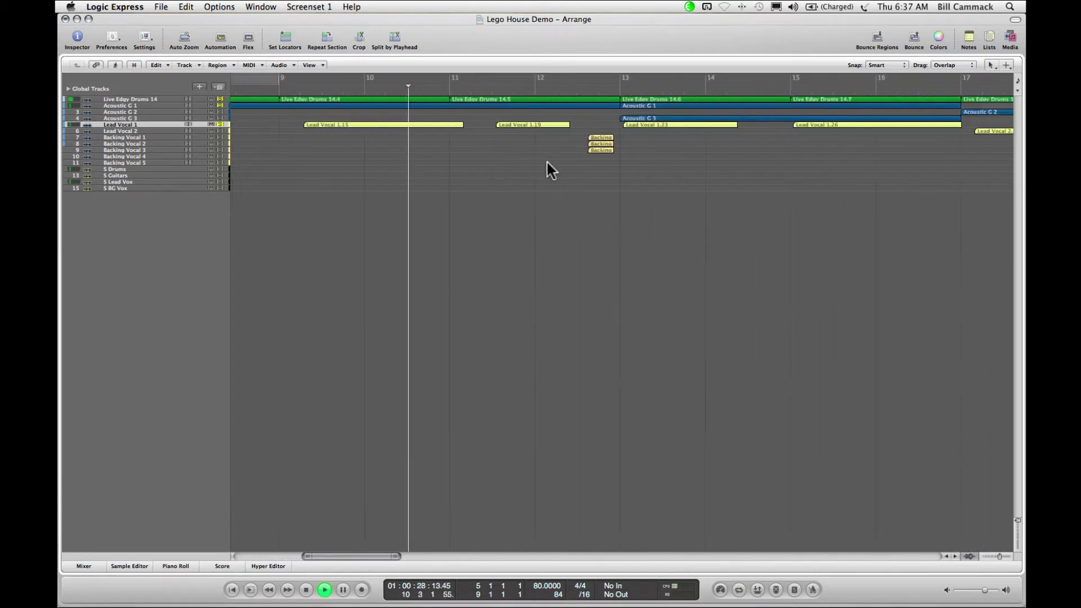
key(ctrl+Right)
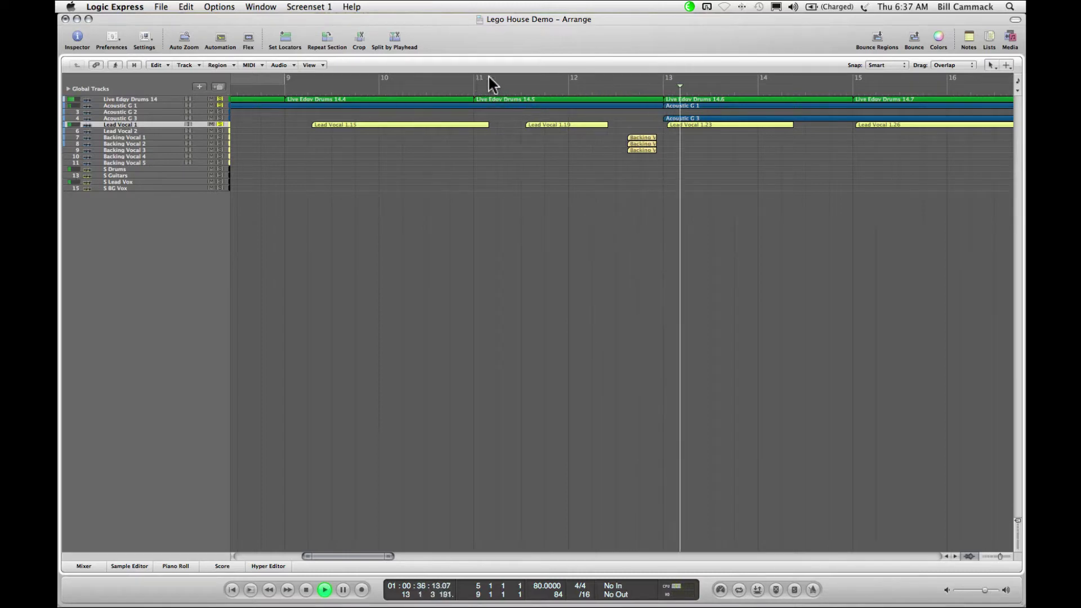
drag(487, 81, 654, 76)
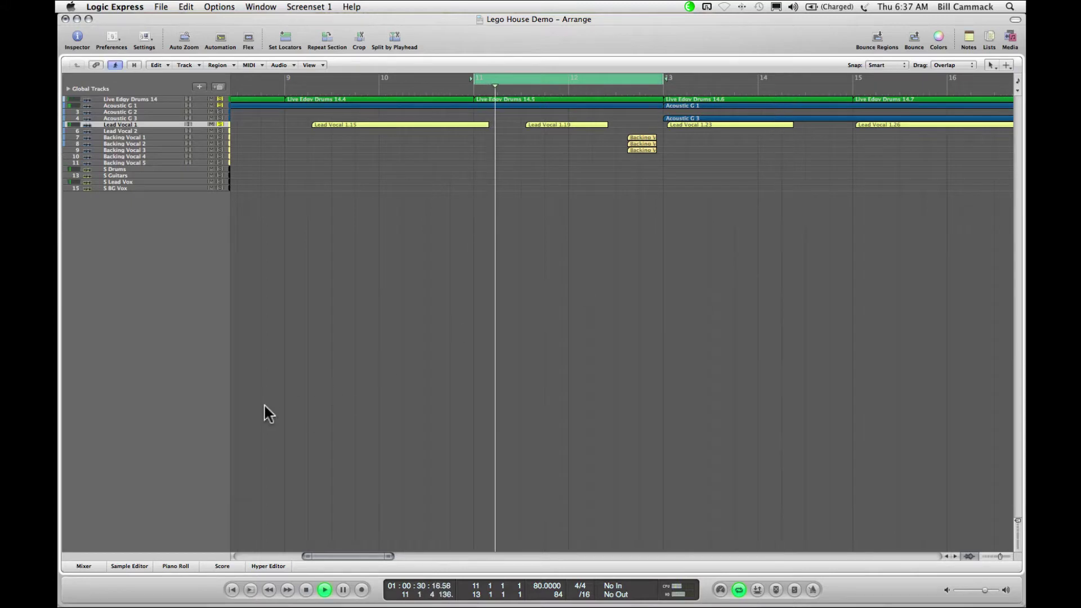
Solo S BG Vox alongside the soloed tracks and view the Backing Vocal 1, 2 and 3 regions enlarged with the mixer hidden
click(82, 566)
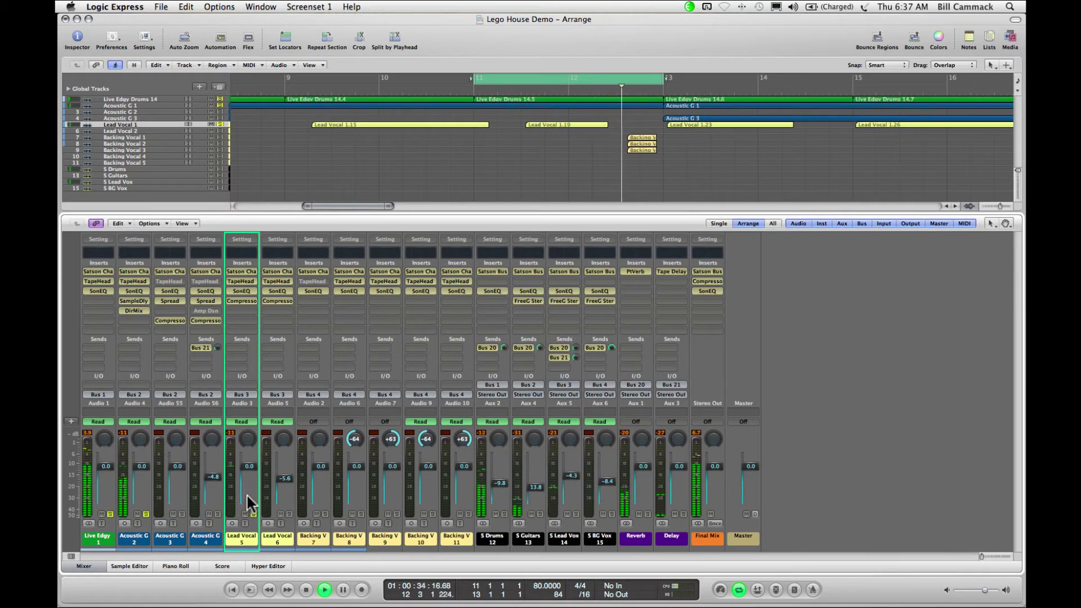
click(612, 513)
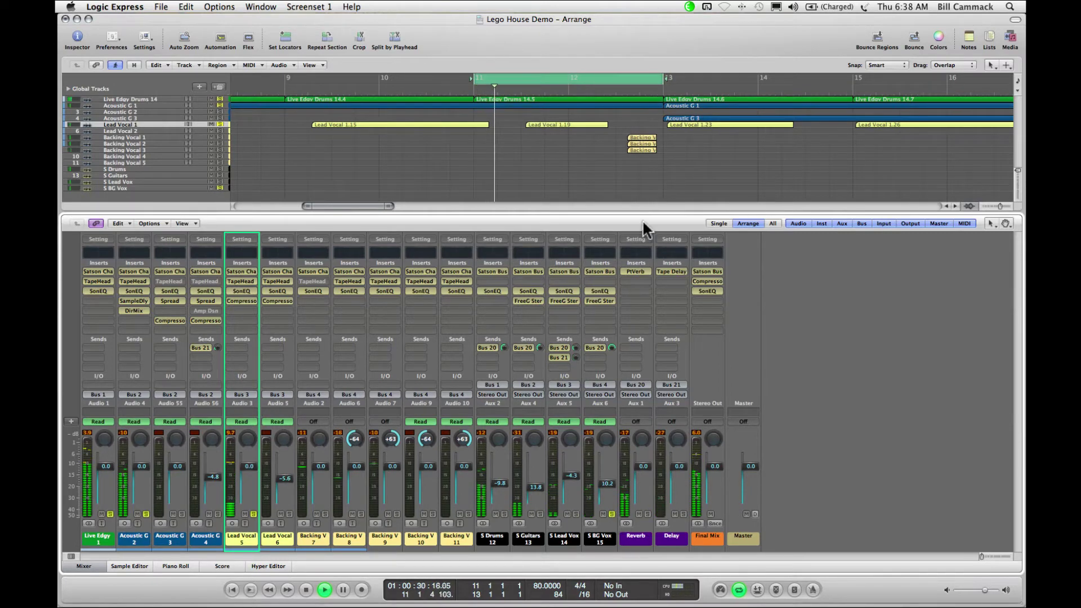
key(super+Right)
scroll(645, 174, right, 5)
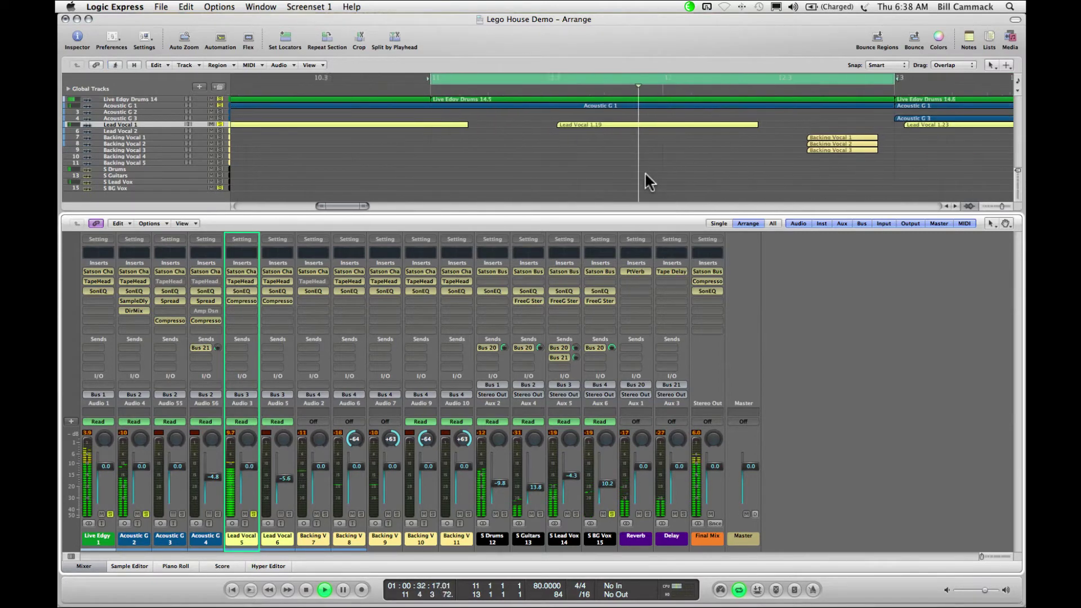
click(100, 565)
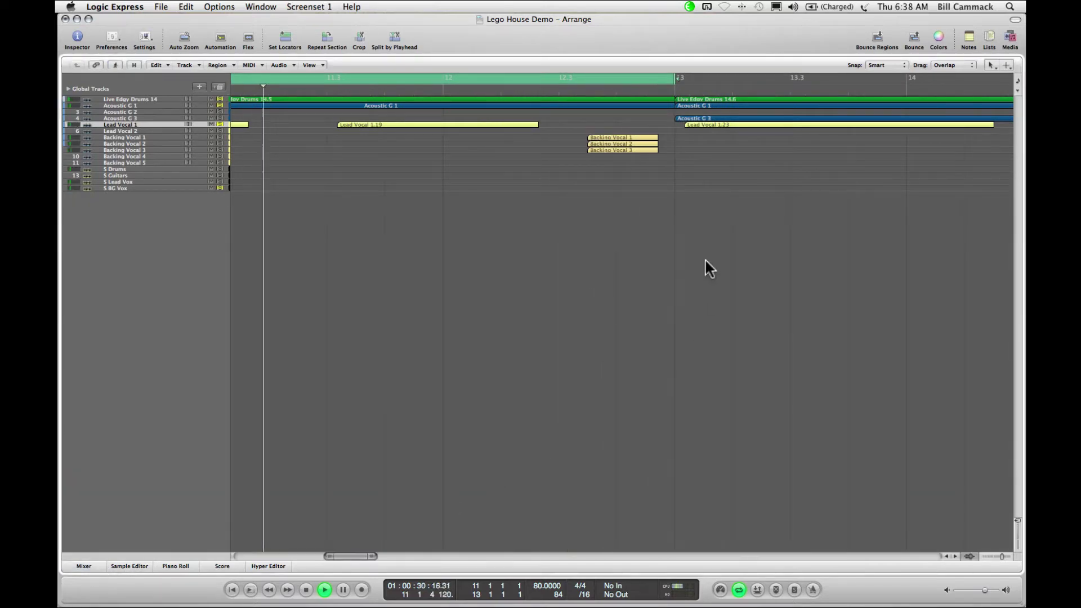
key(super+Down)
key(super+Left)
key(super+Down)
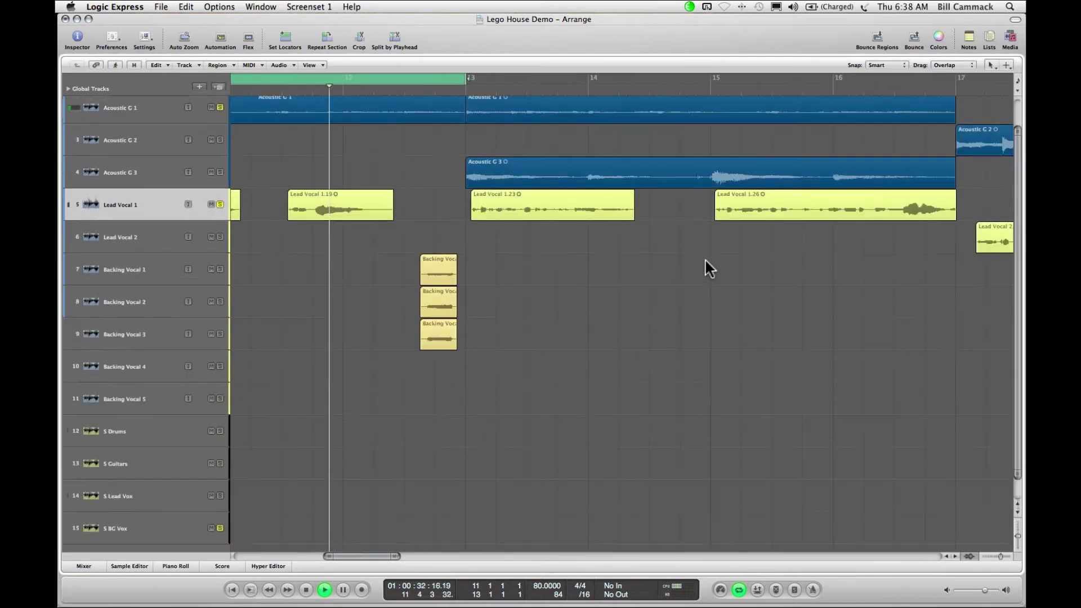
key(super+Right)
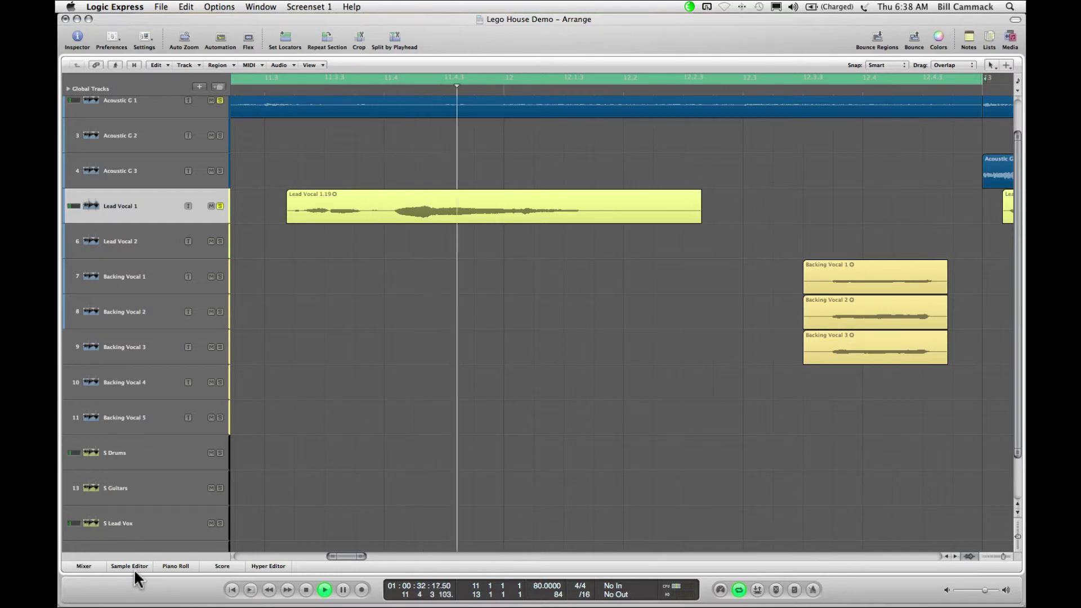
Show the mixer again and unsolo Lead Vocal 1 and the drums, leaving Acoustic G 1 and S BG Vox soloed
click(84, 566)
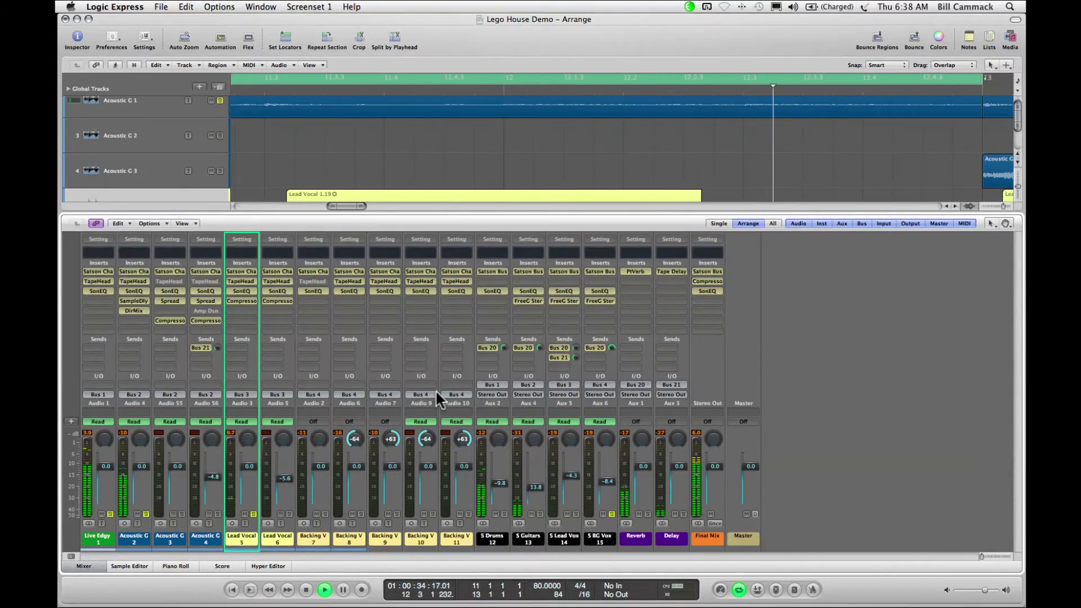
scroll(524, 140, down, 6)
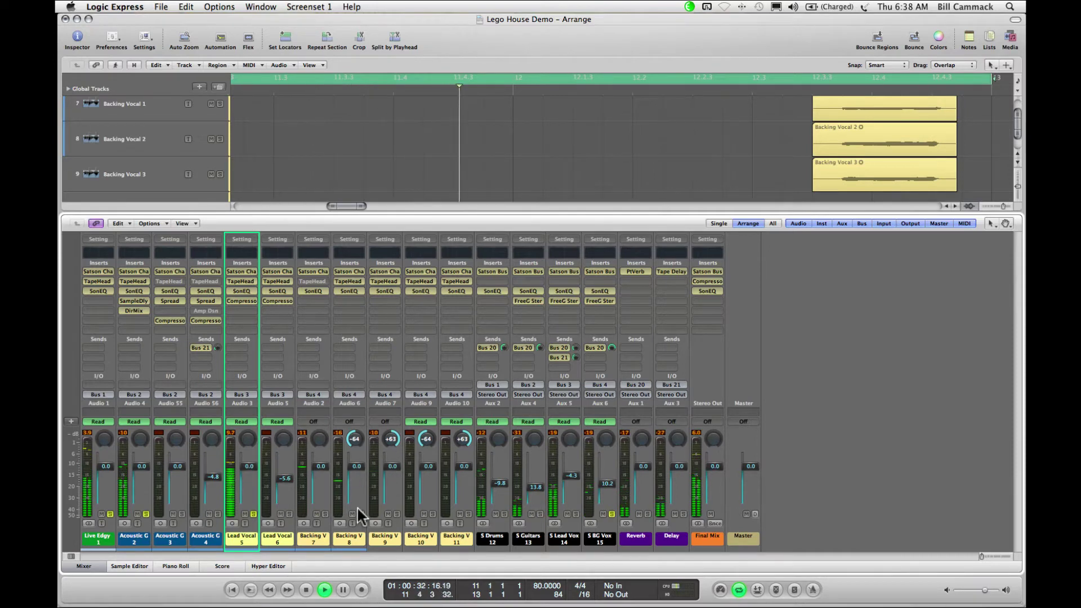
click(253, 514)
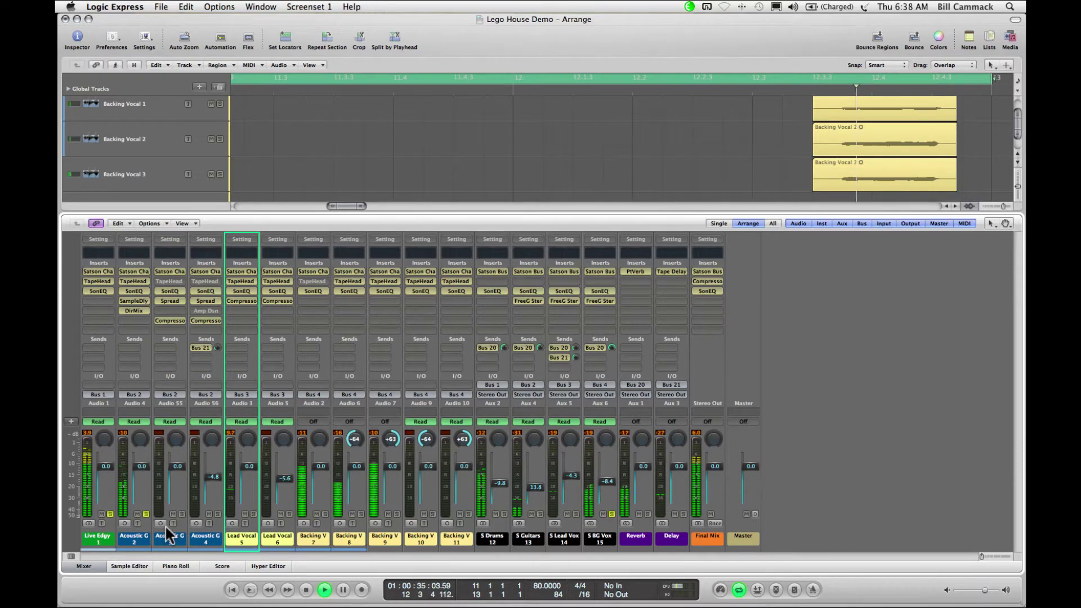
click(110, 514)
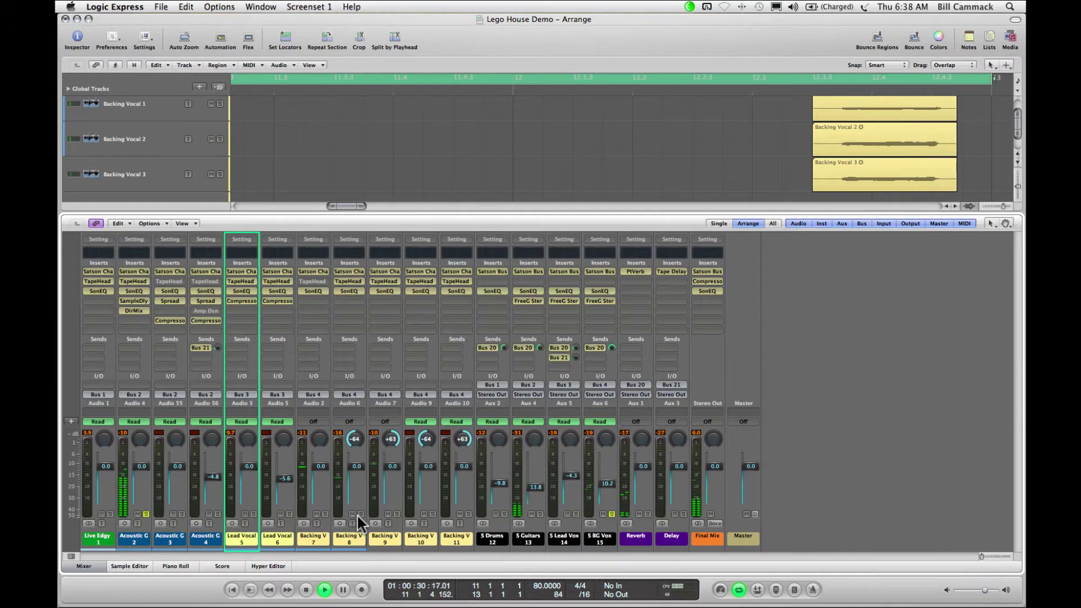
Audition Backing Vocals 1 to 3 with selected channels muted, leave them unmuted, and examine Backing Vocal 1's Satson Channel before closing it
click(316, 515)
click(352, 514)
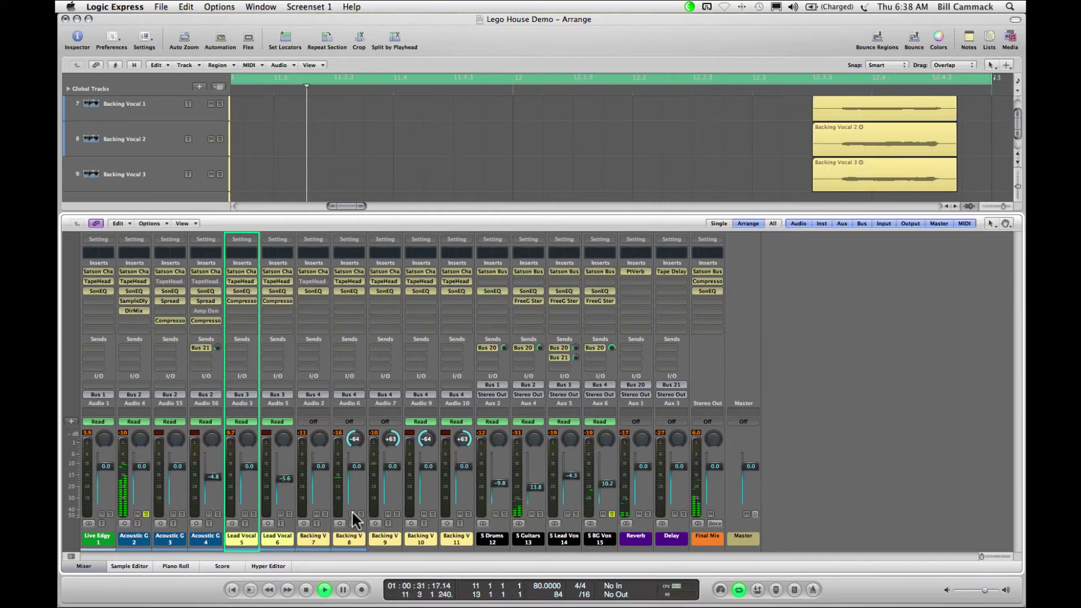
click(387, 514)
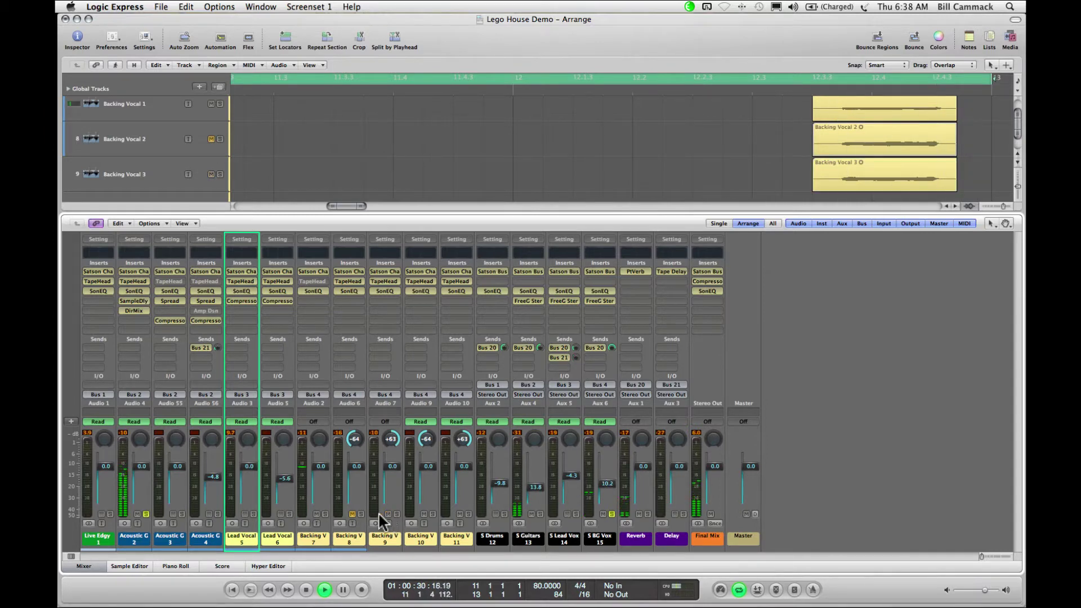
click(352, 514)
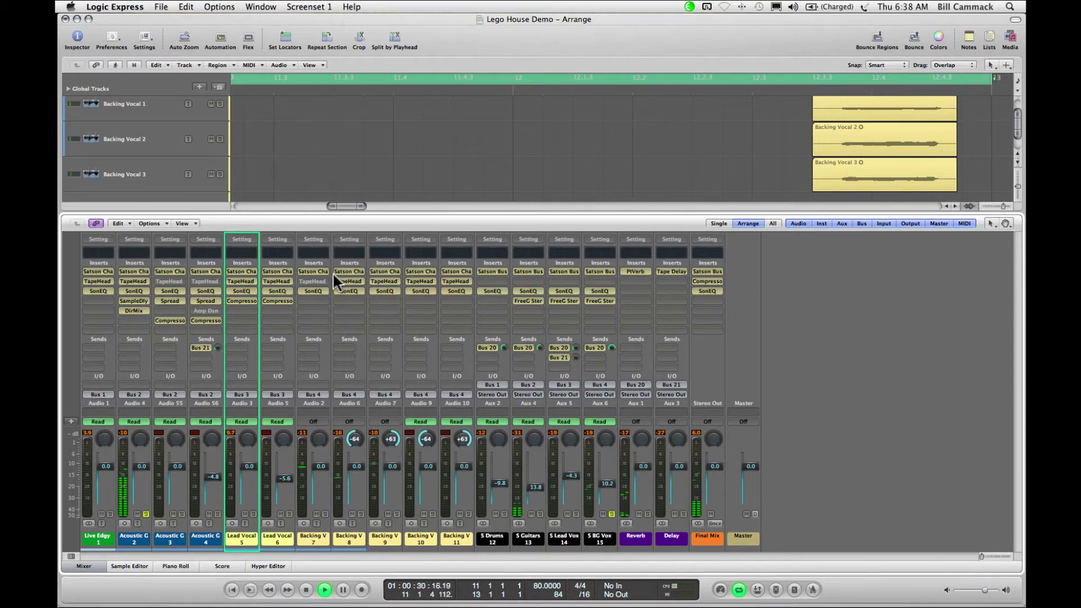
click(314, 271)
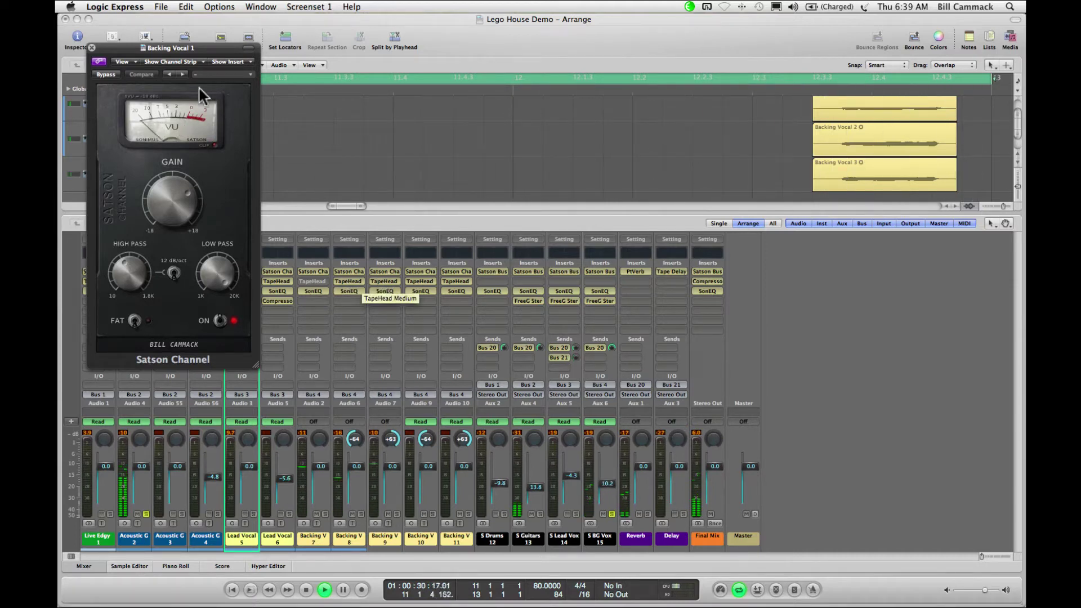
click(91, 49)
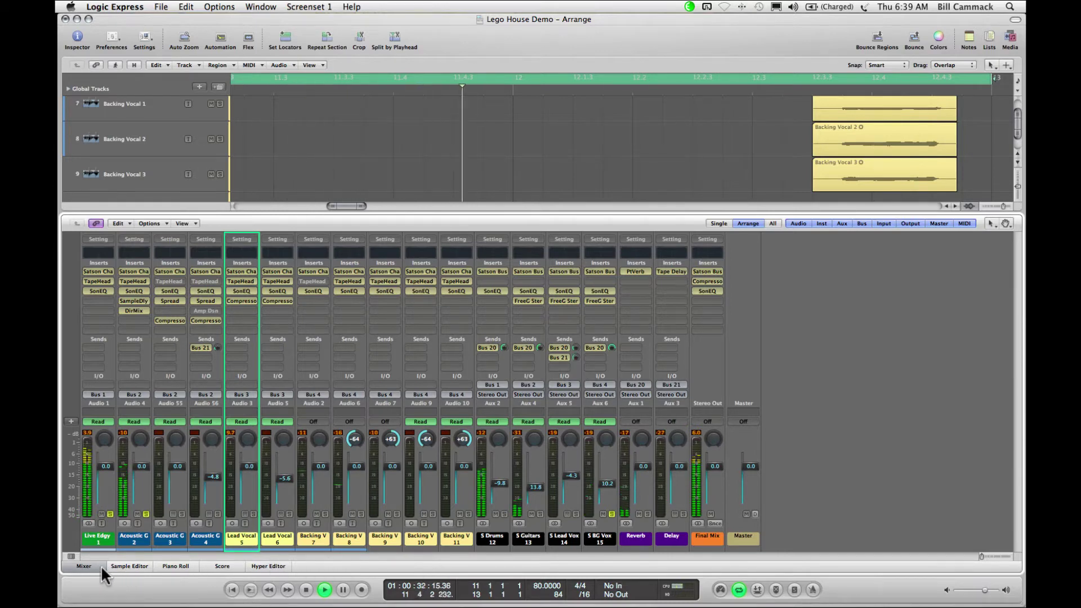
Hide the mixer and solo Lead Vocal 1 together with the drums and Acoustic G 1
click(85, 566)
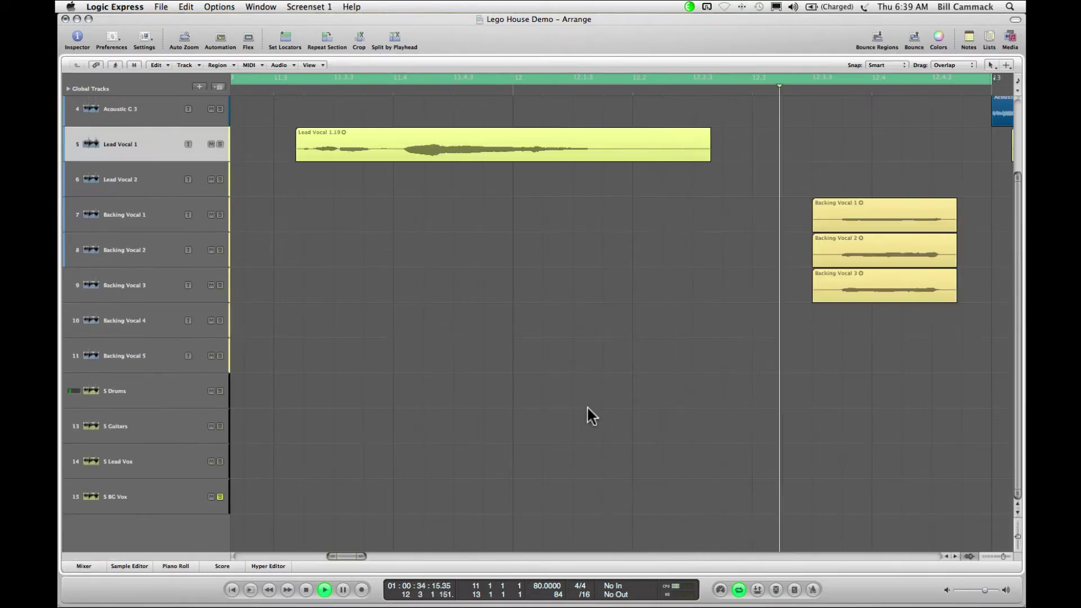
scroll(587, 406, up, 1)
key(ctrl+Left)
key(ctrl+Left)
key(ctrl+Left)
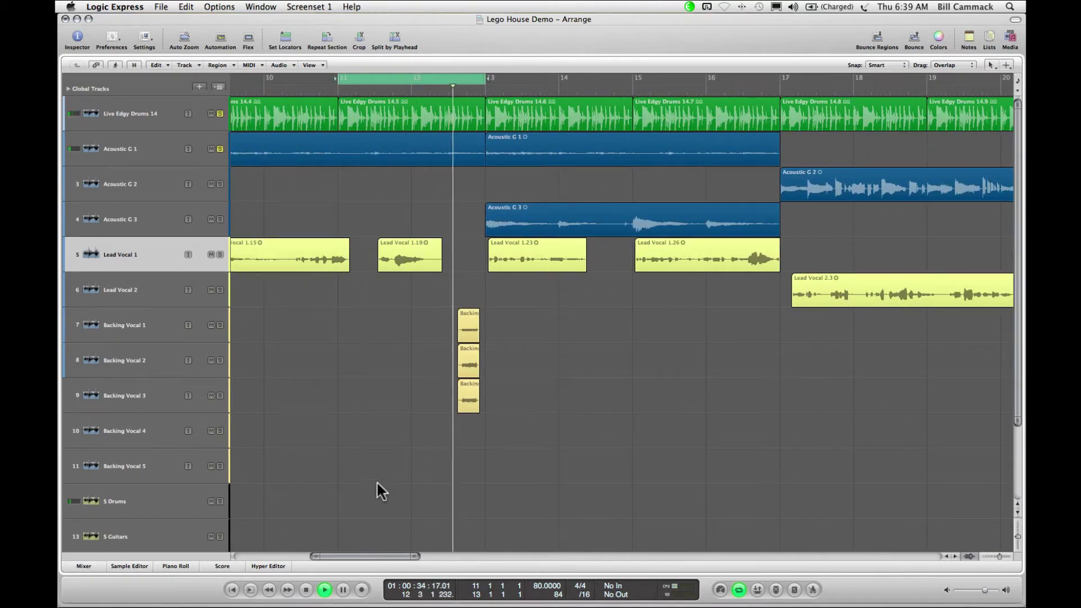
click(219, 256)
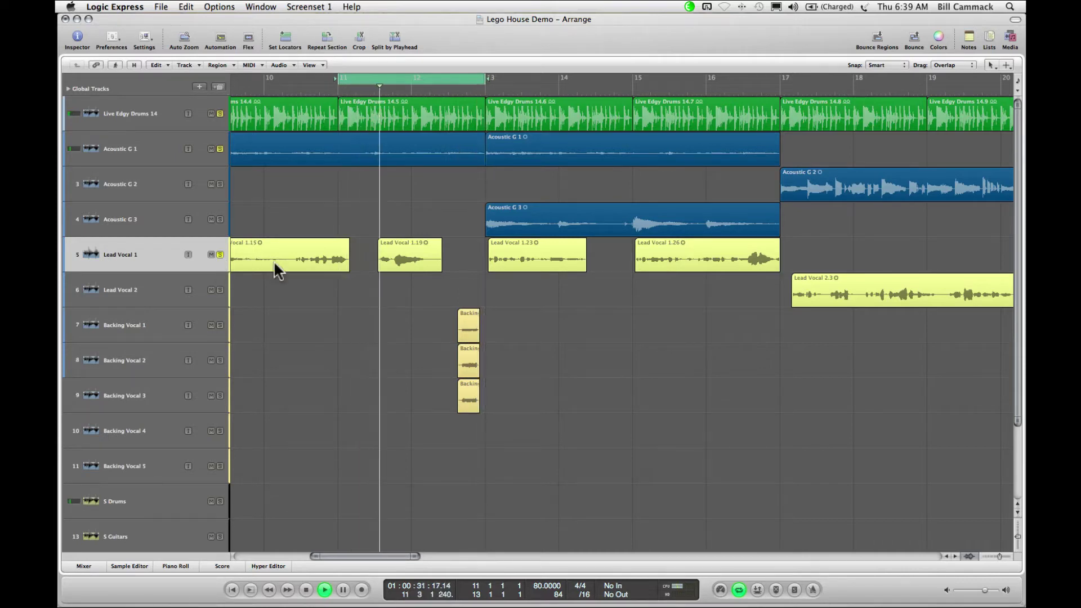
Move the loop to bars 13 to 17 and solo Acoustic G 3 in place of Acoustic G 1
click(444, 80)
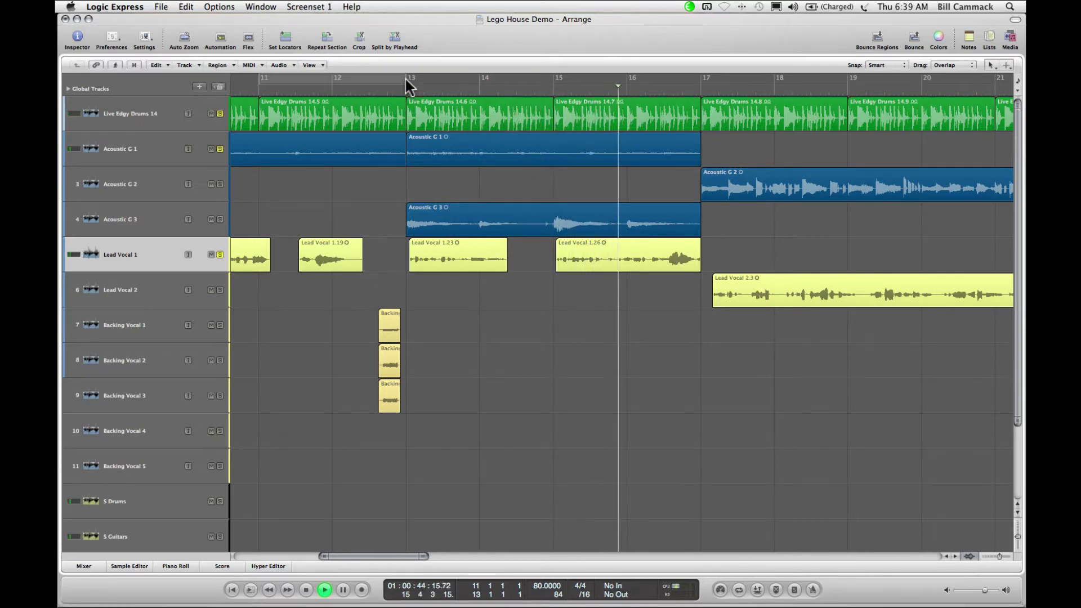
drag(406, 80, 694, 82)
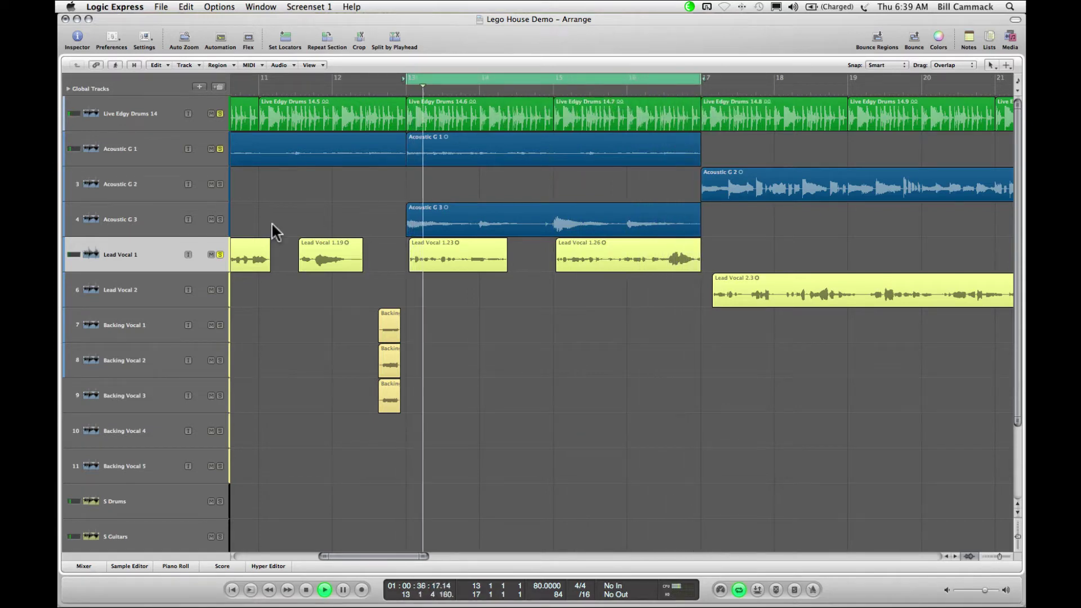
click(220, 219)
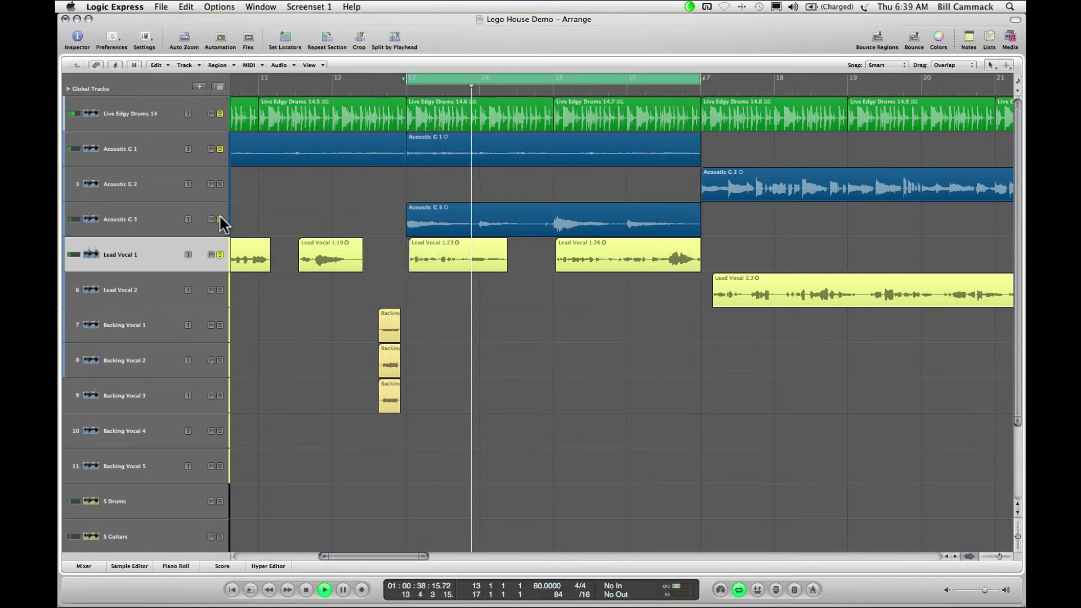
click(219, 149)
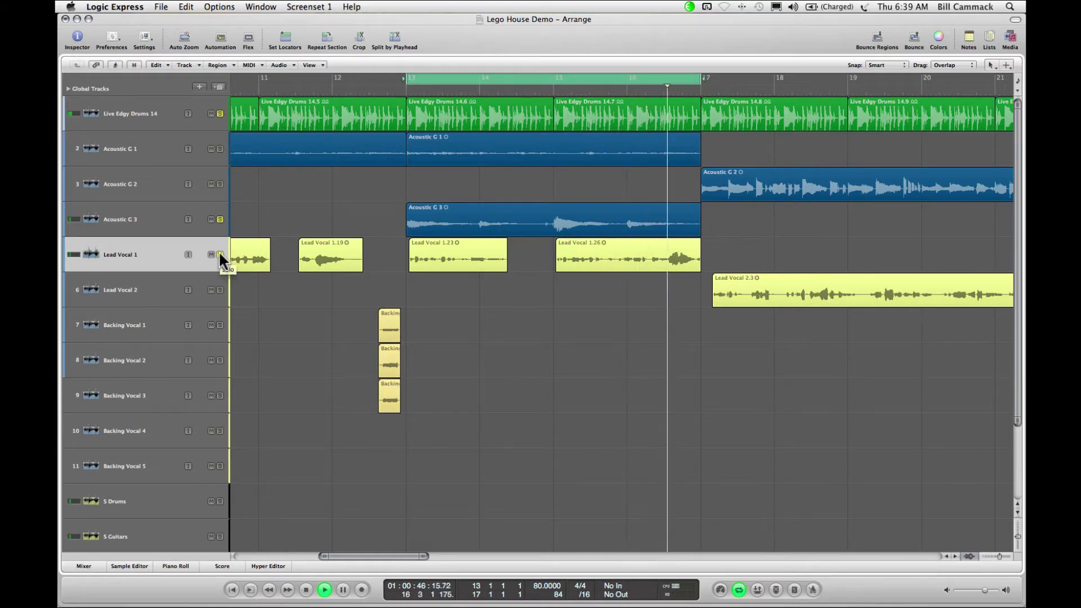
Show the mixer and unsolo the drums and Lead Vocal 1 so only Acoustic G 3 stays soloed
click(89, 565)
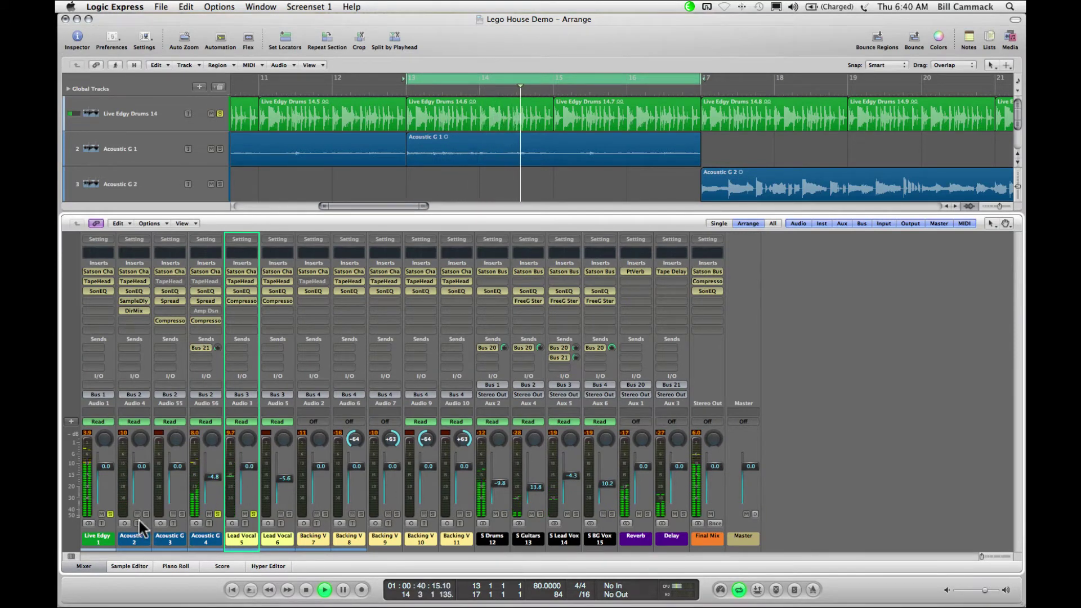
click(110, 514)
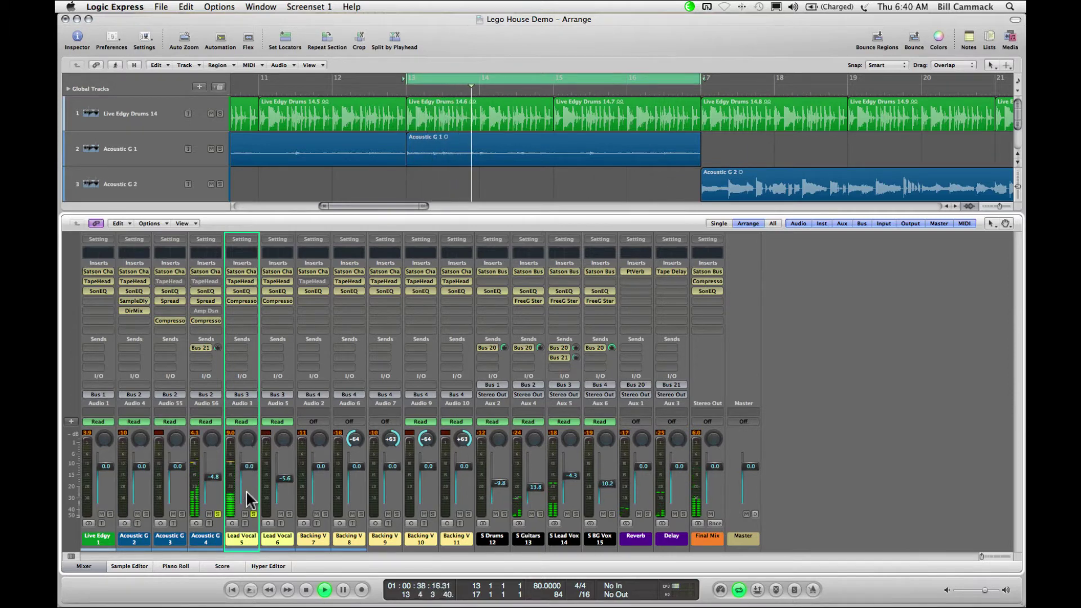
click(253, 514)
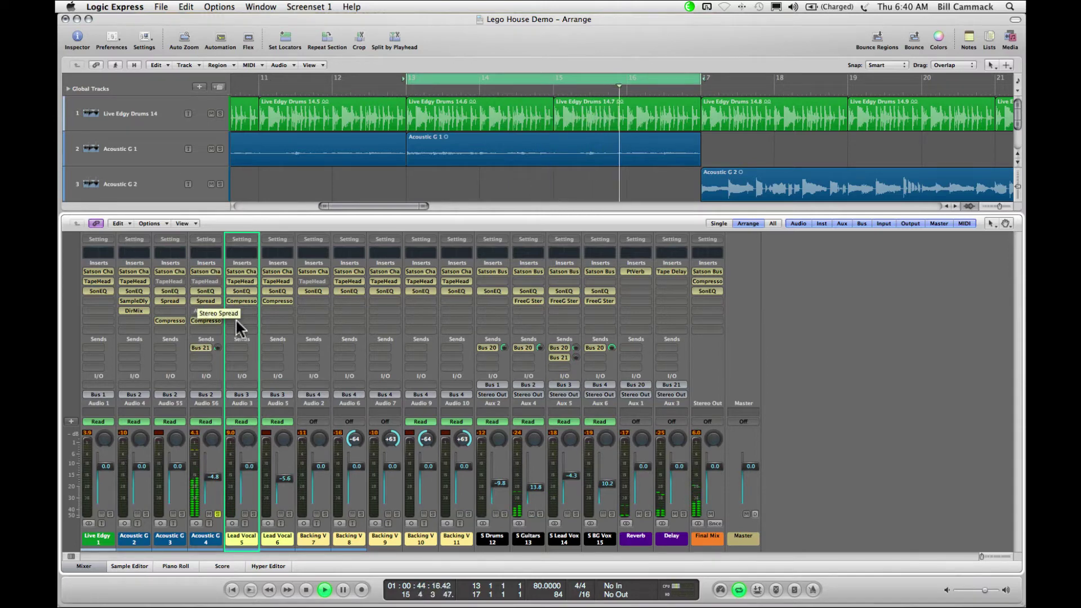
Examine Acoustic G 3's Satson Channel with its window moved clear of the channel's inserts, and open the channel's SonEQ
click(206, 272)
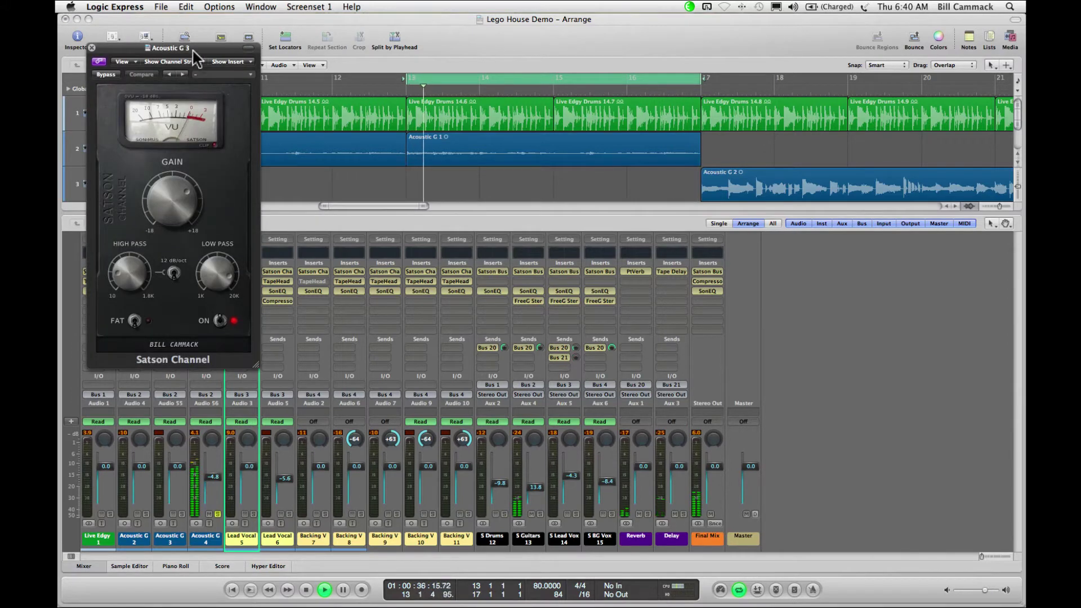
drag(186, 46, 659, 175)
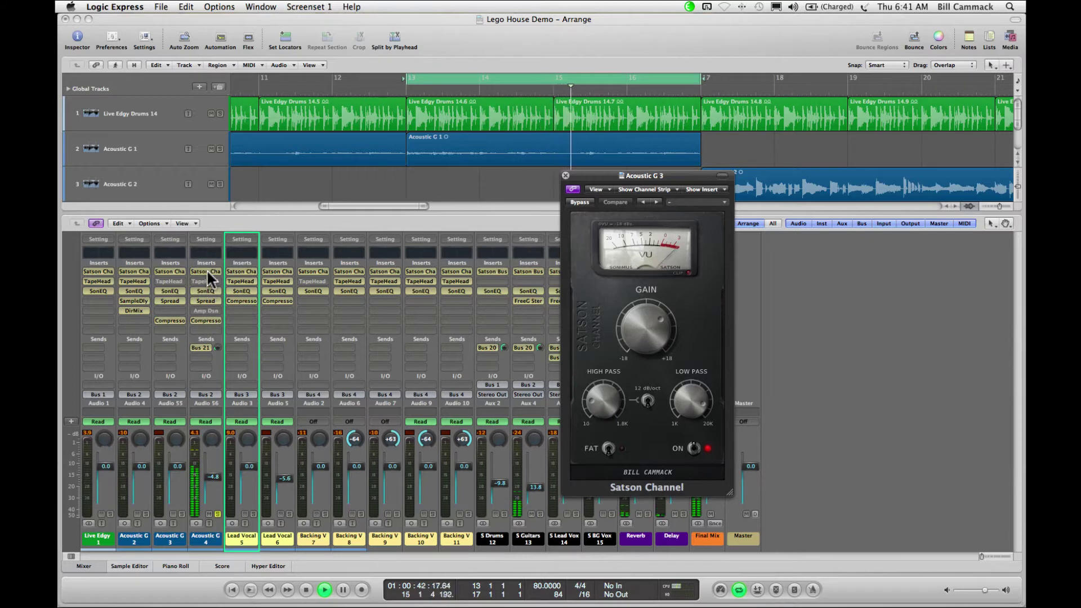
click(208, 287)
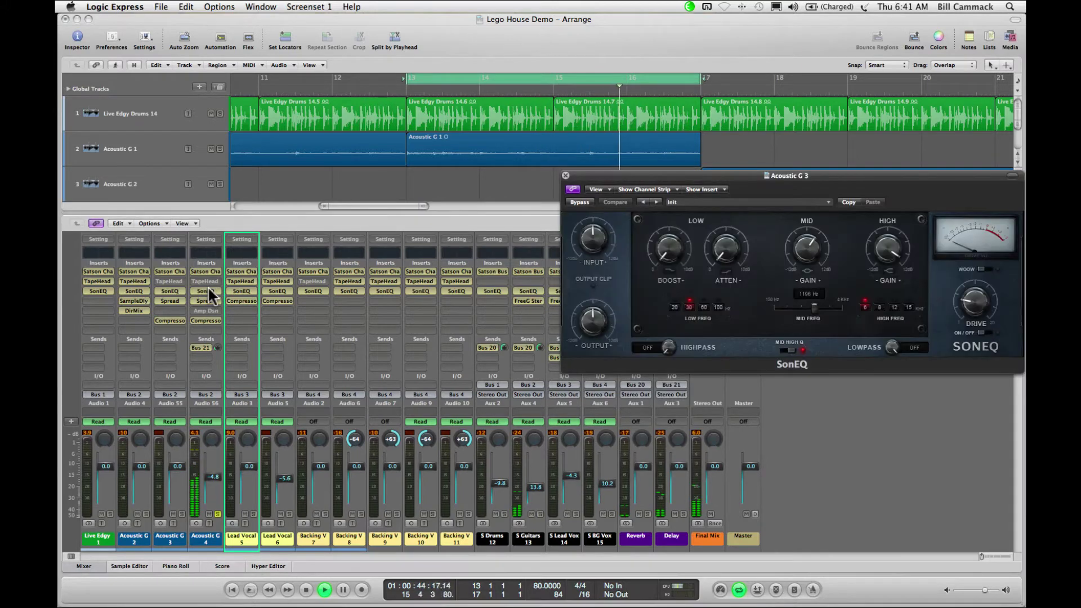
Move Acoustic G 3's SonEQ window clear of the channel's inserts and compare the EQ bypassed and active
drag(676, 181, 542, 186)
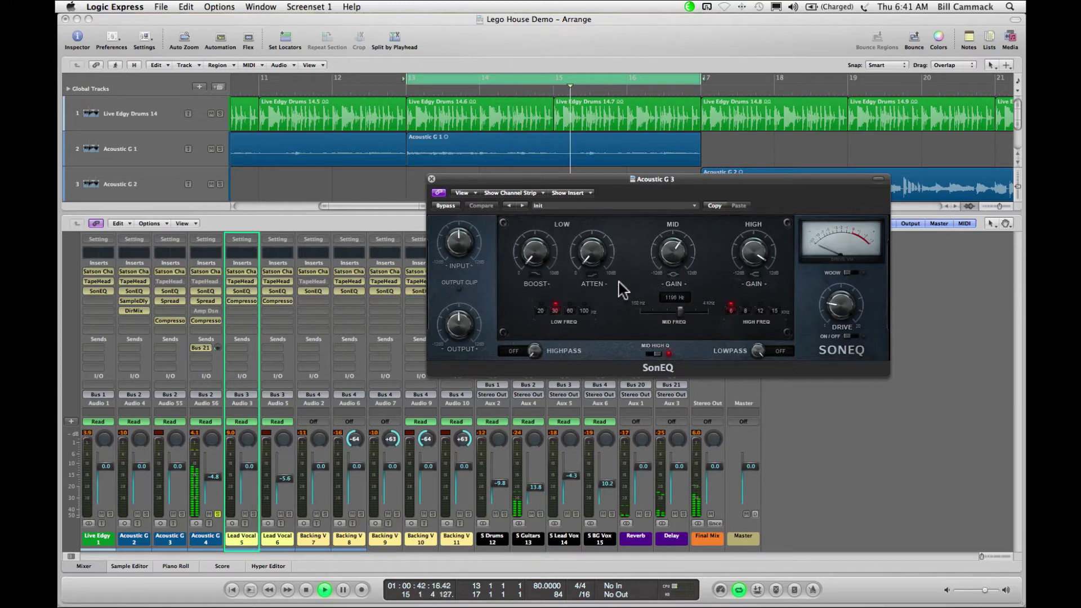
click(445, 206)
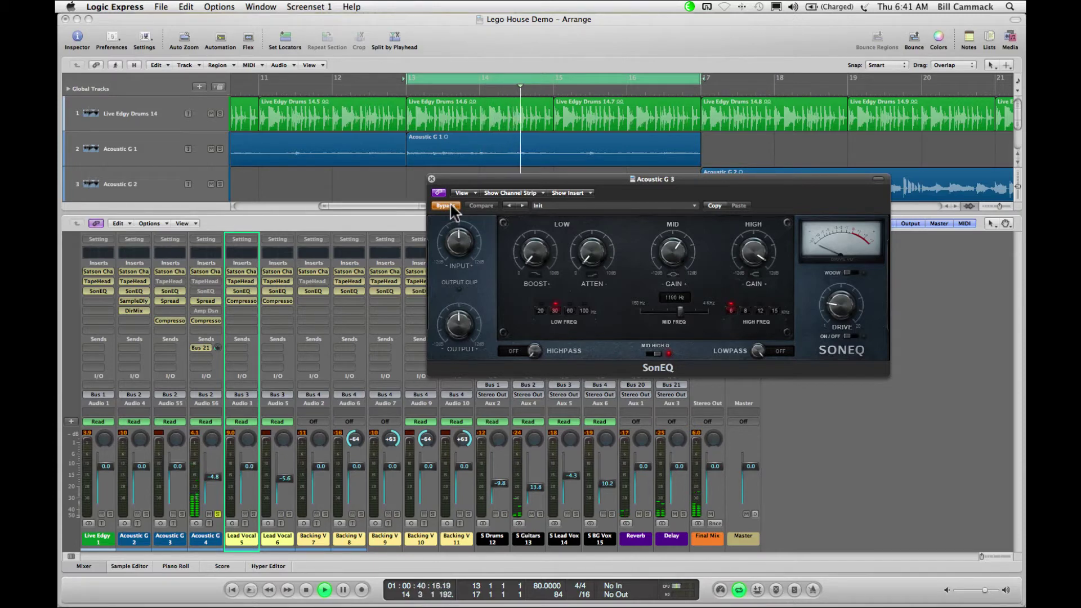
click(449, 206)
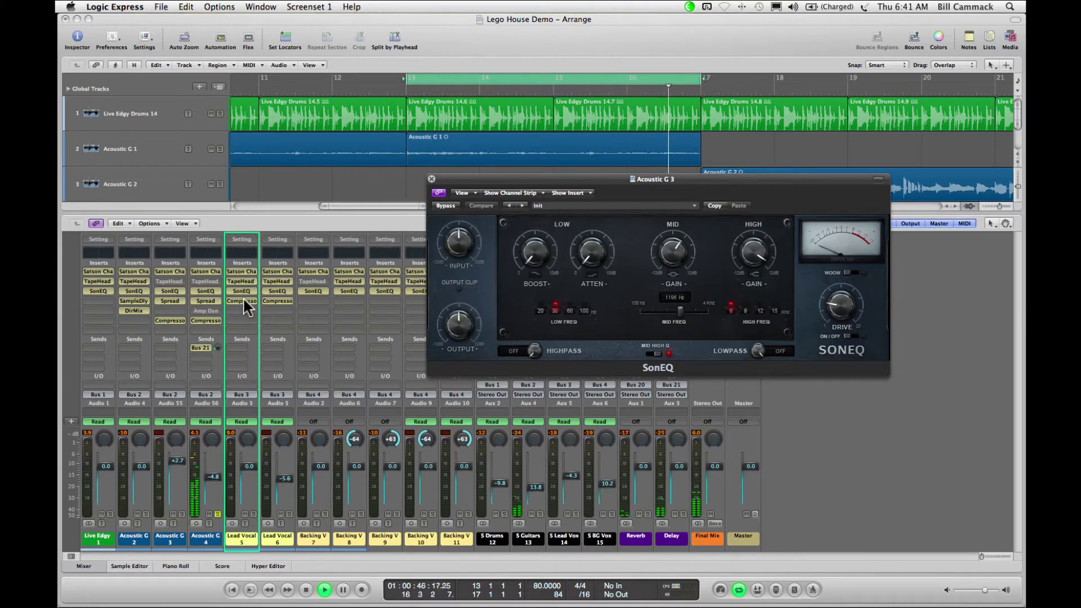
Open Acoustic G 3's Stereo Spread and compare it bypassed and active, both with the drums soloed and on its own
click(207, 300)
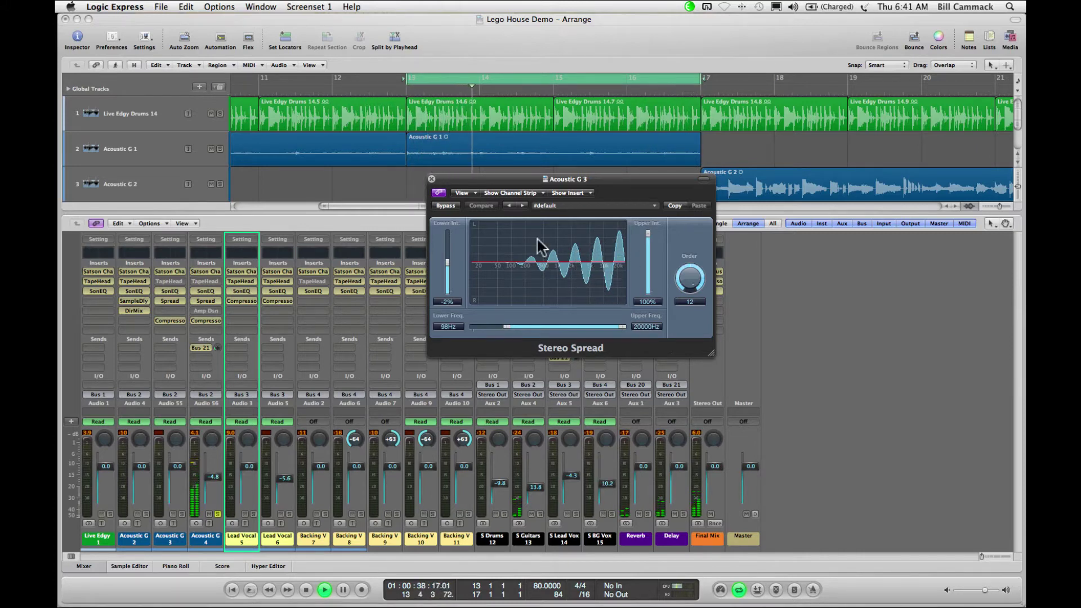
click(447, 206)
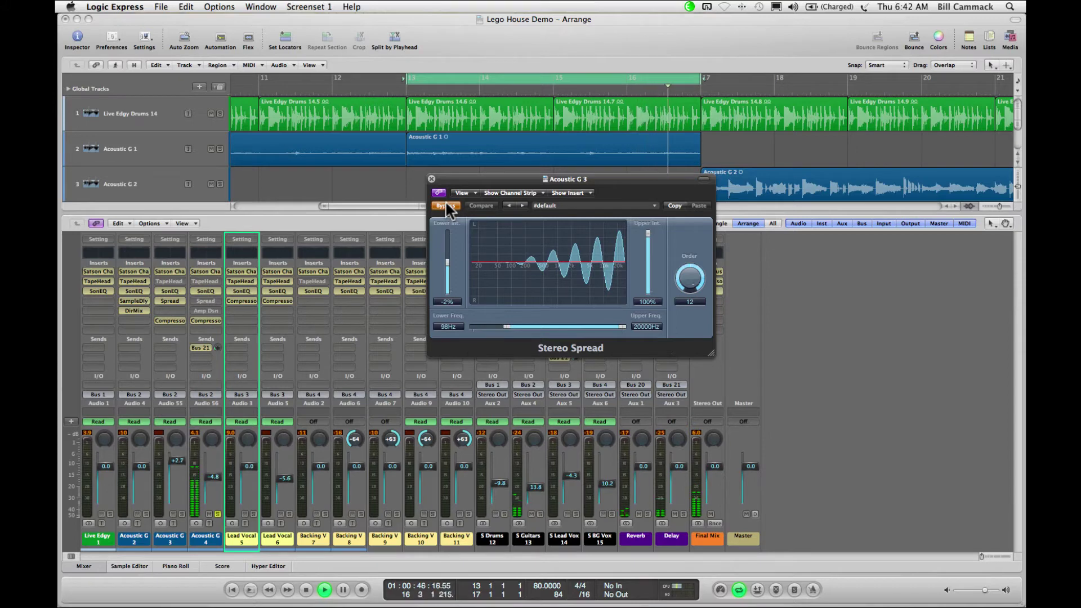
click(110, 514)
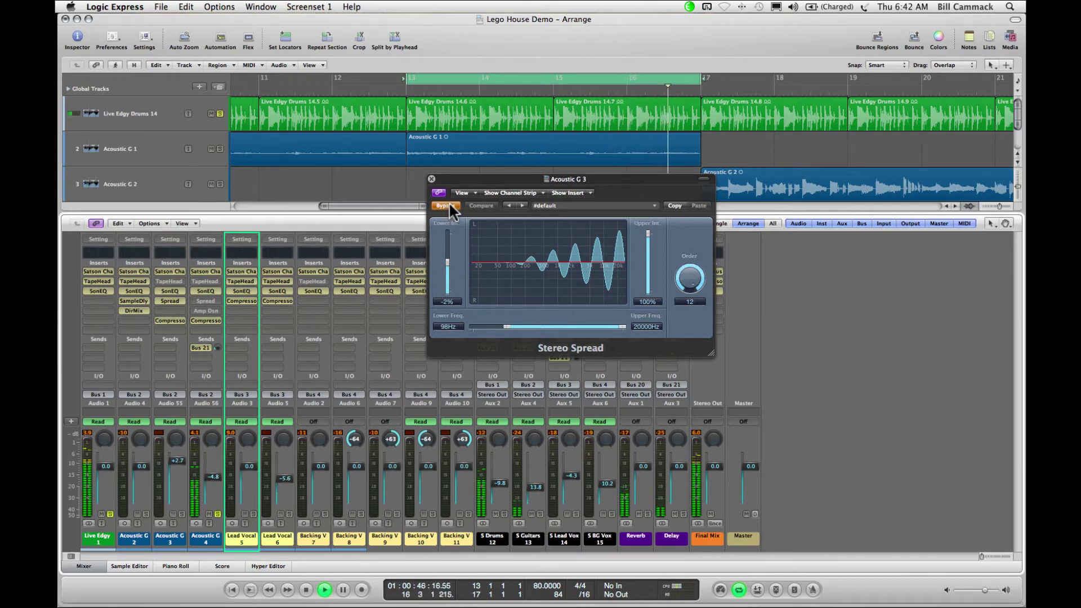
click(449, 206)
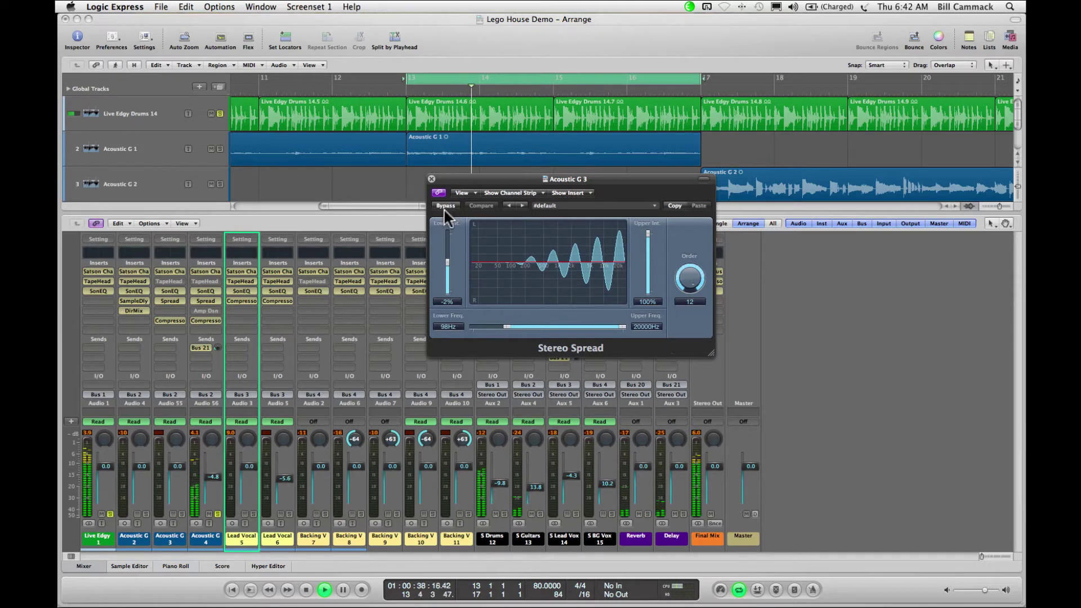
click(110, 514)
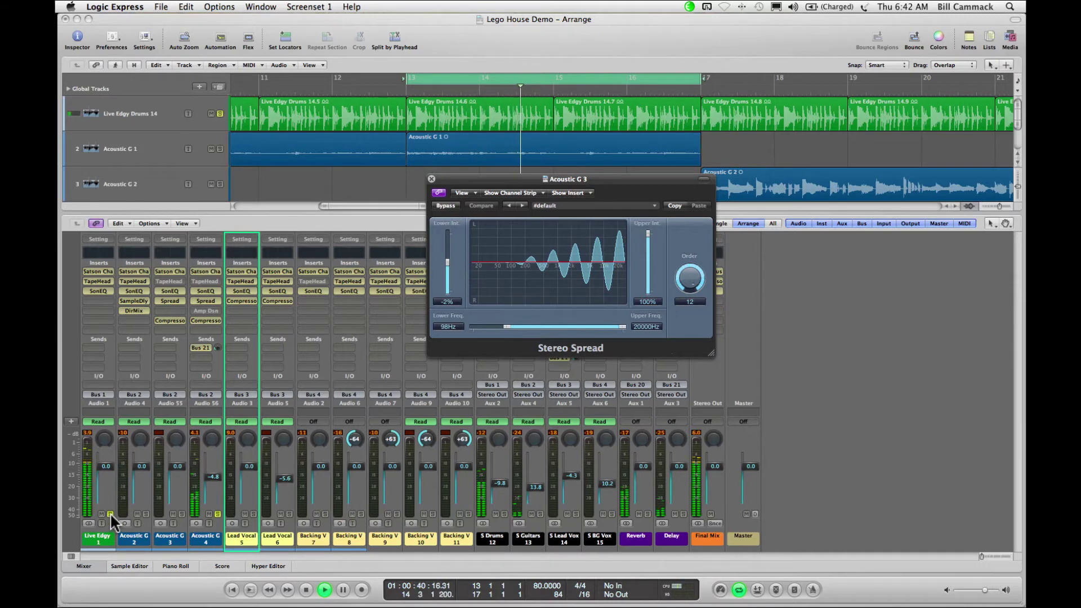
click(449, 203)
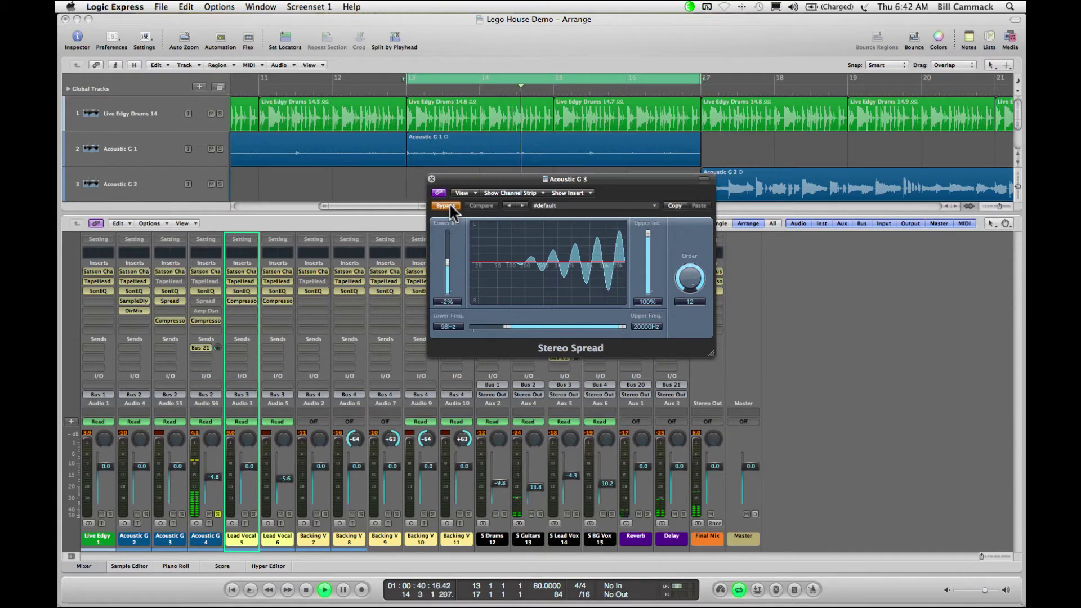
click(449, 204)
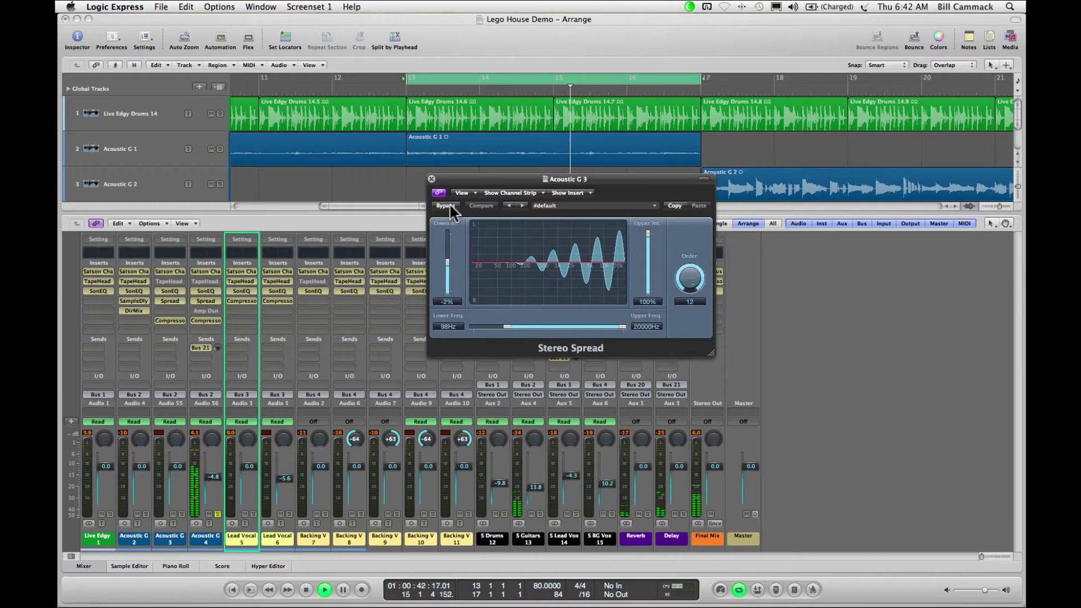
Examine Acoustic G 3's Compressor while briefly soloing Lead Vocal 1 and Acoustic G 1 alongside, and return to Acoustic G 3 alone
click(208, 318)
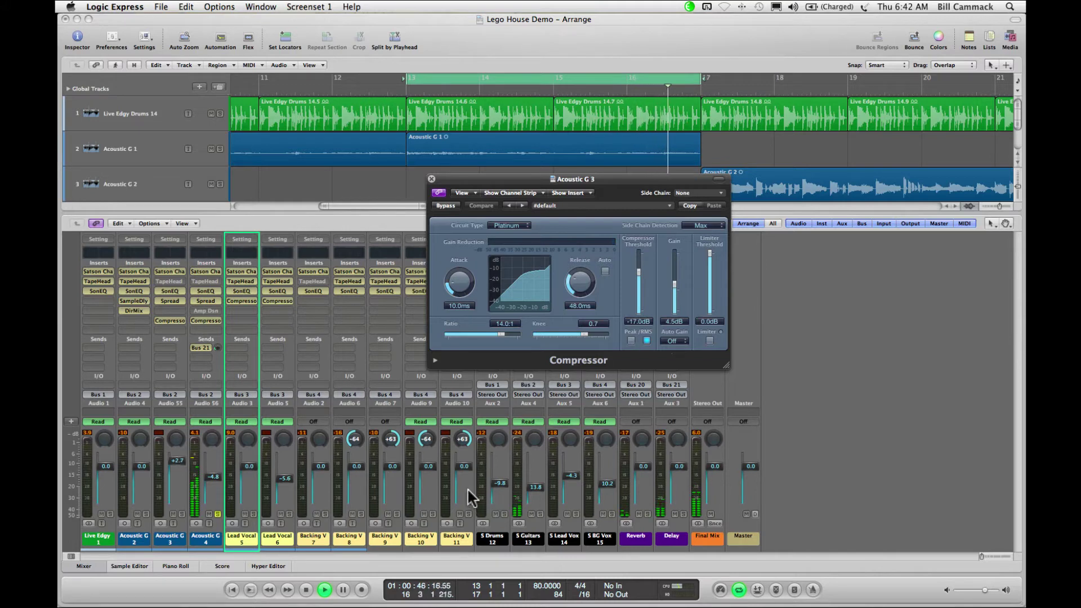
click(253, 514)
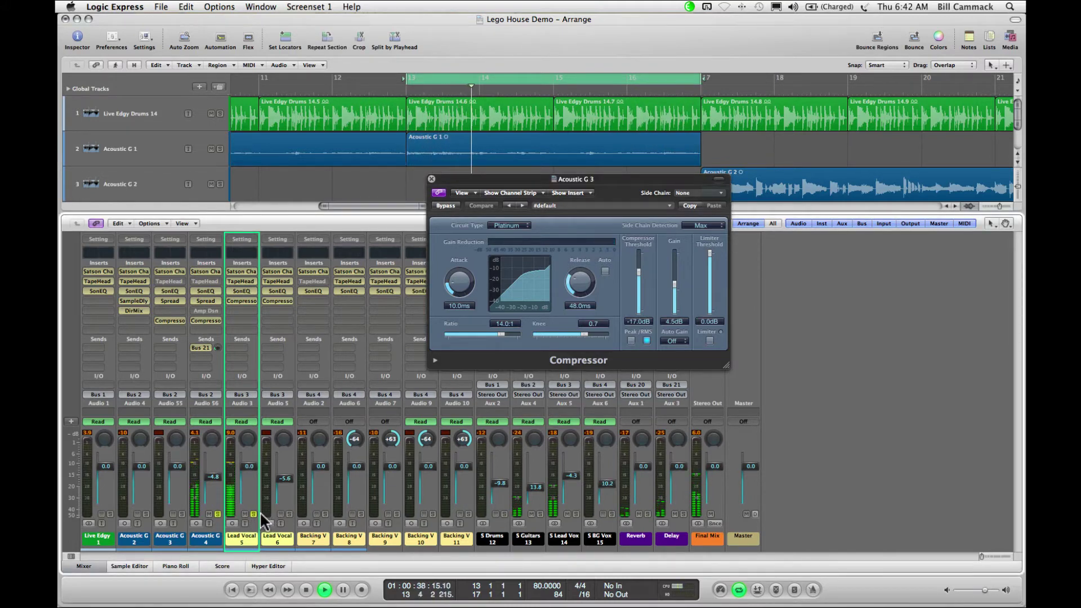
click(146, 514)
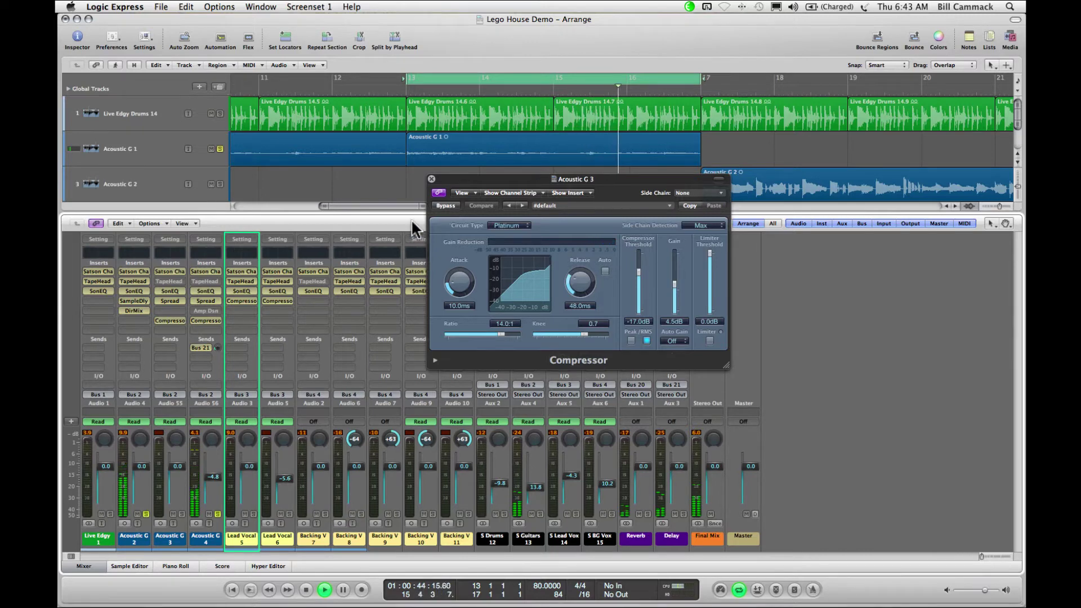
click(431, 178)
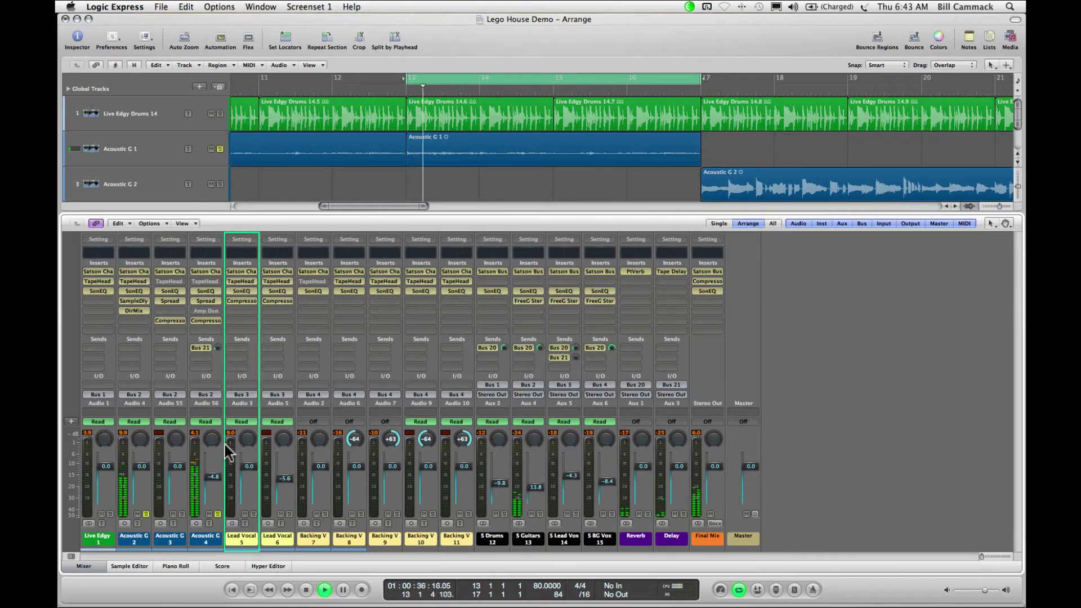
click(145, 515)
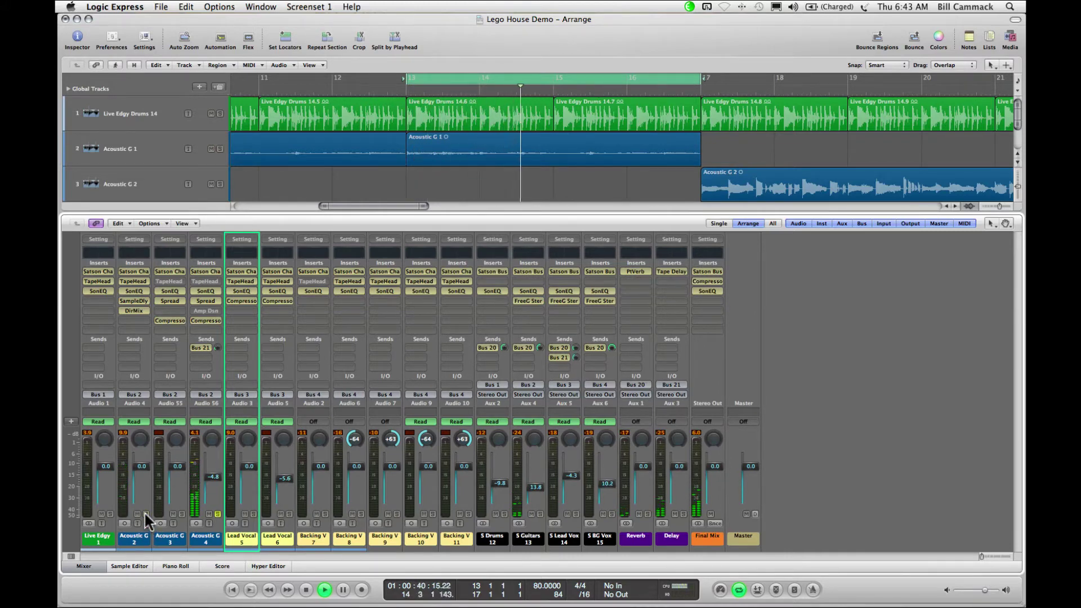
Follow Acoustic G 3's Bus 21 send to the Delay channel and compare its Tape Delay bypassed and active
click(201, 348)
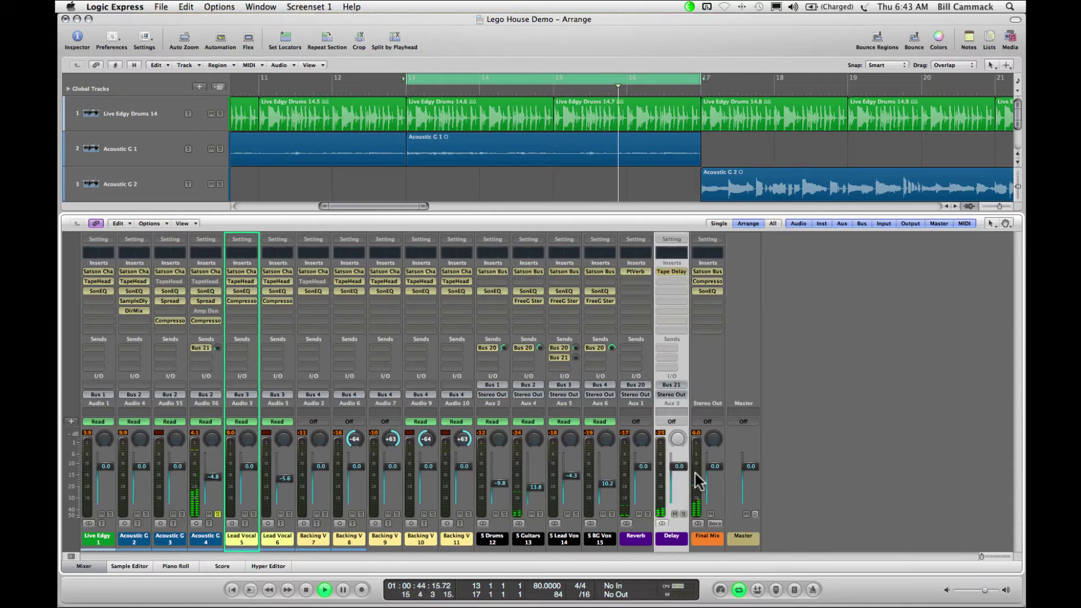
click(668, 271)
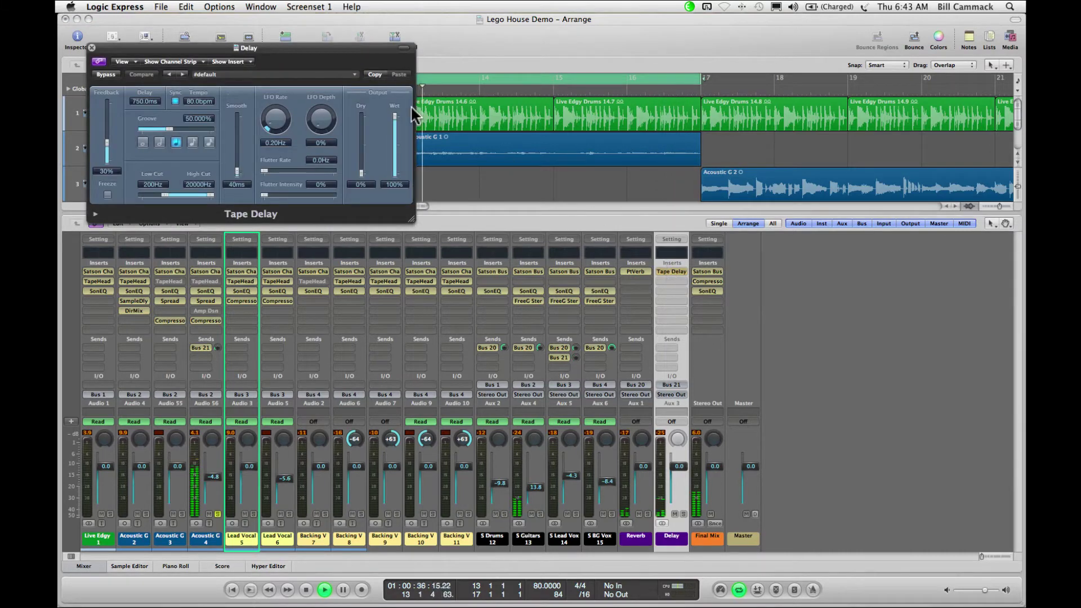
drag(331, 48, 571, 200)
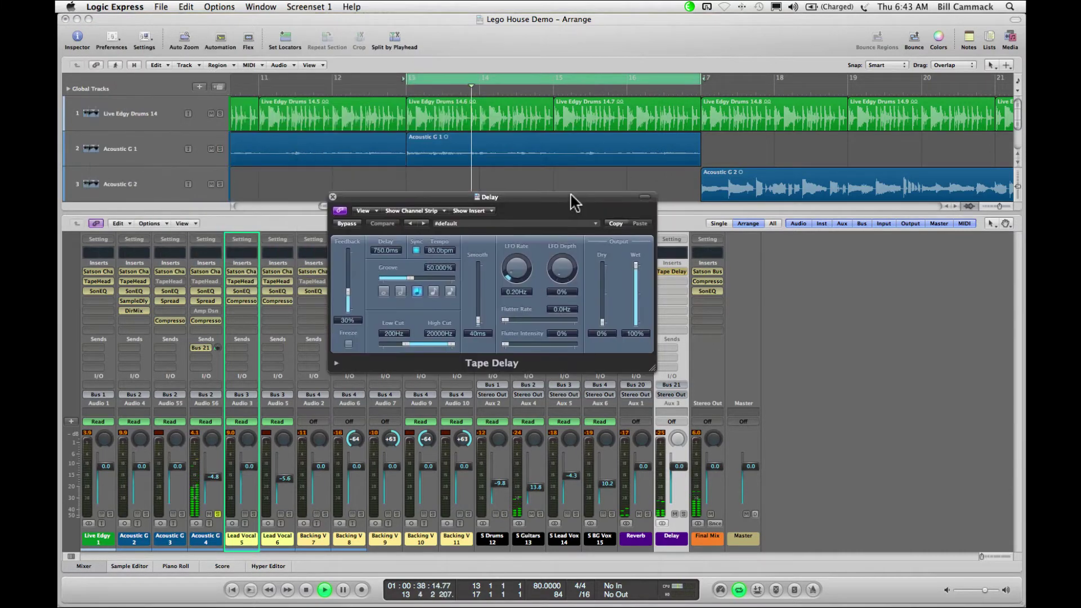
click(346, 223)
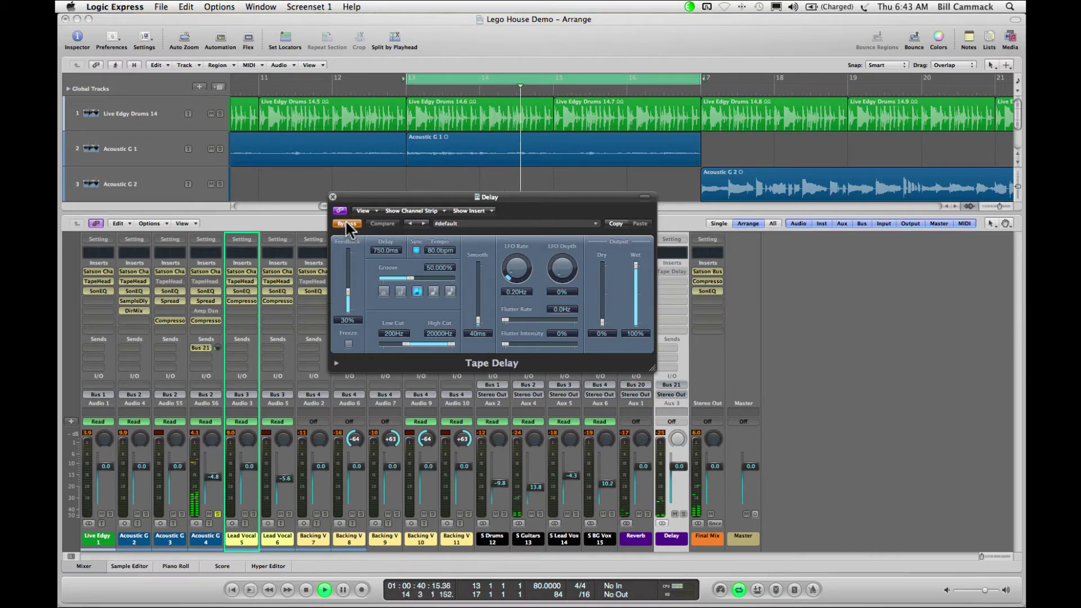
click(346, 224)
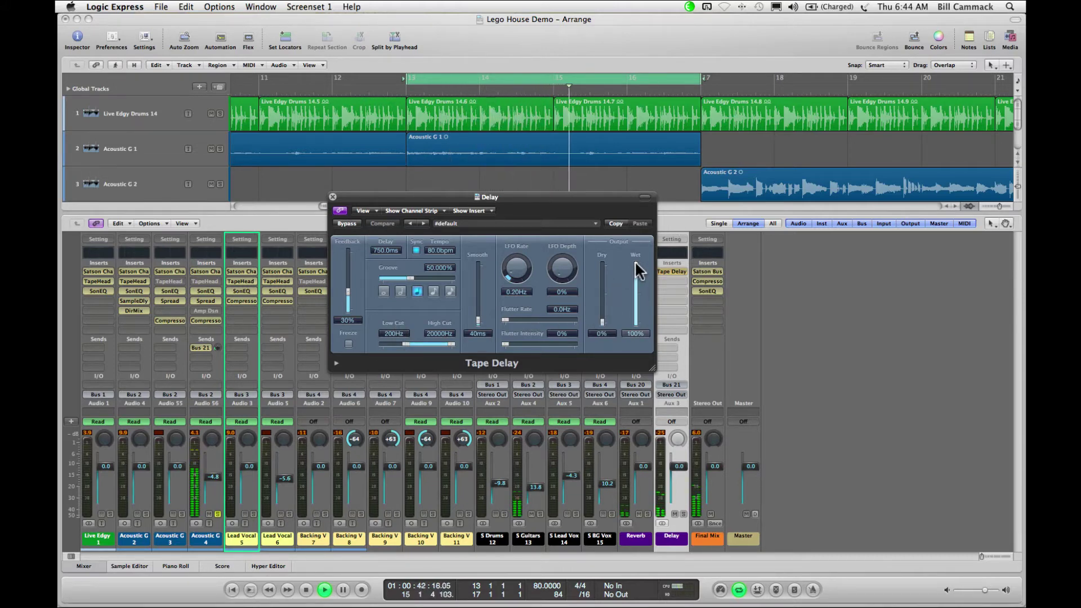
click(332, 197)
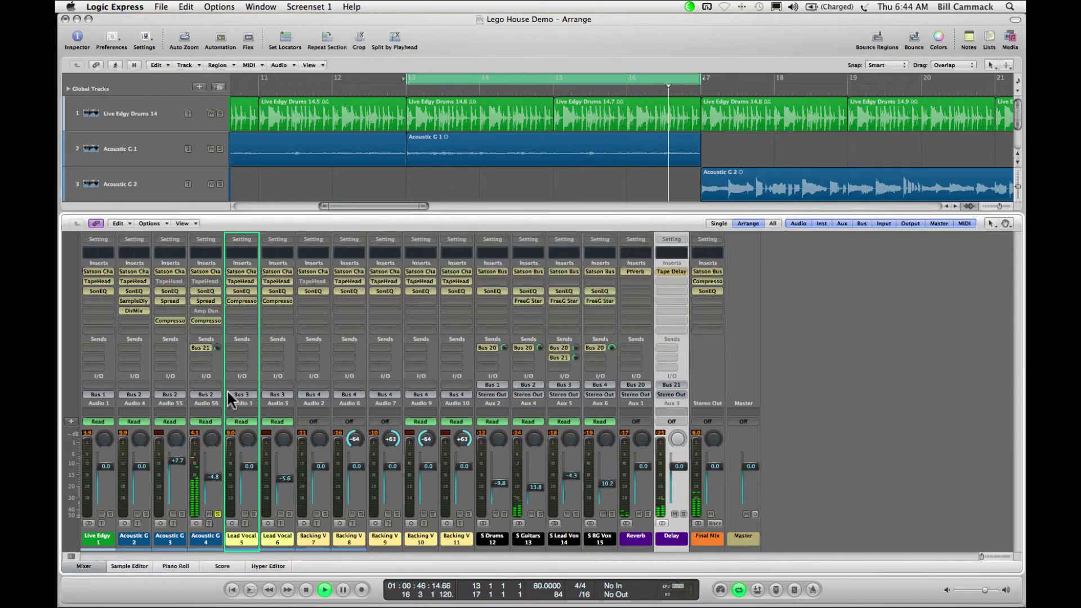
Solo Acoustic G 1, the drums and Lead Vocal 1 alongside Acoustic G 3, and reduce the solo to Lead Vocal 1 alone
click(146, 514)
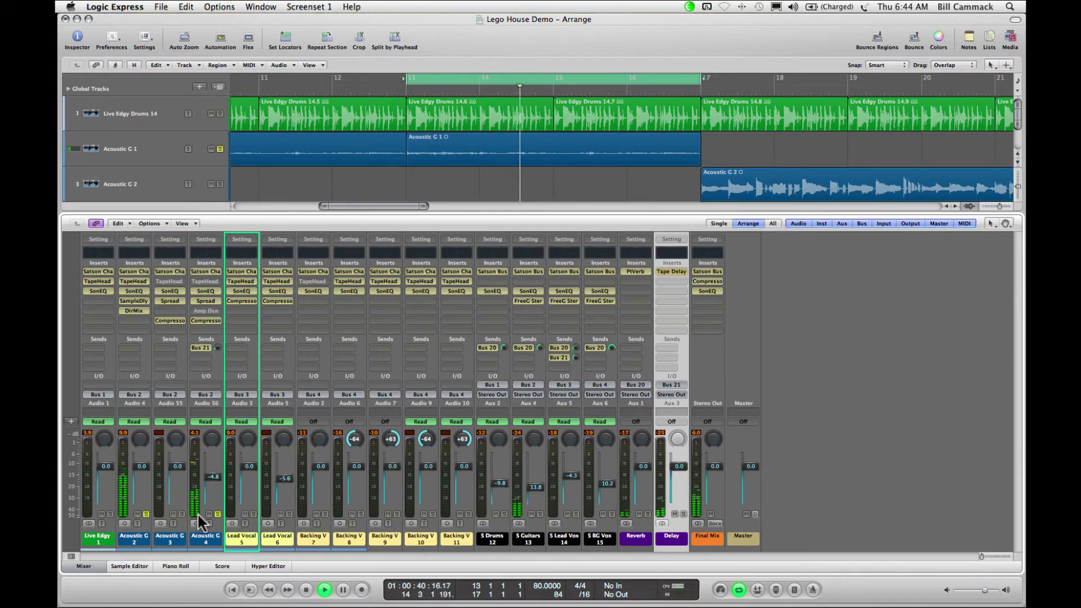
click(110, 514)
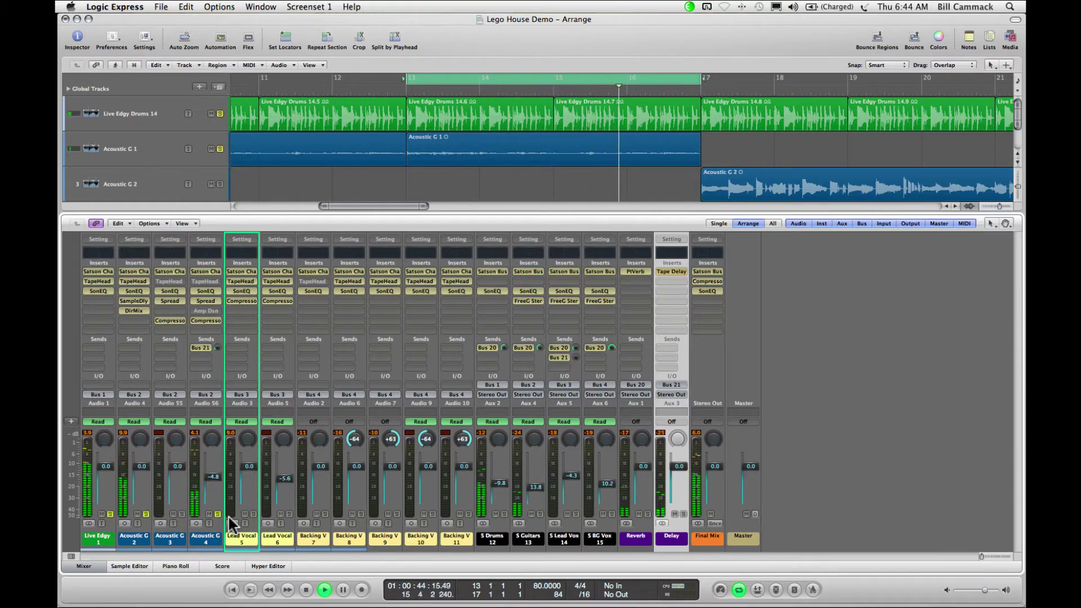
click(253, 513)
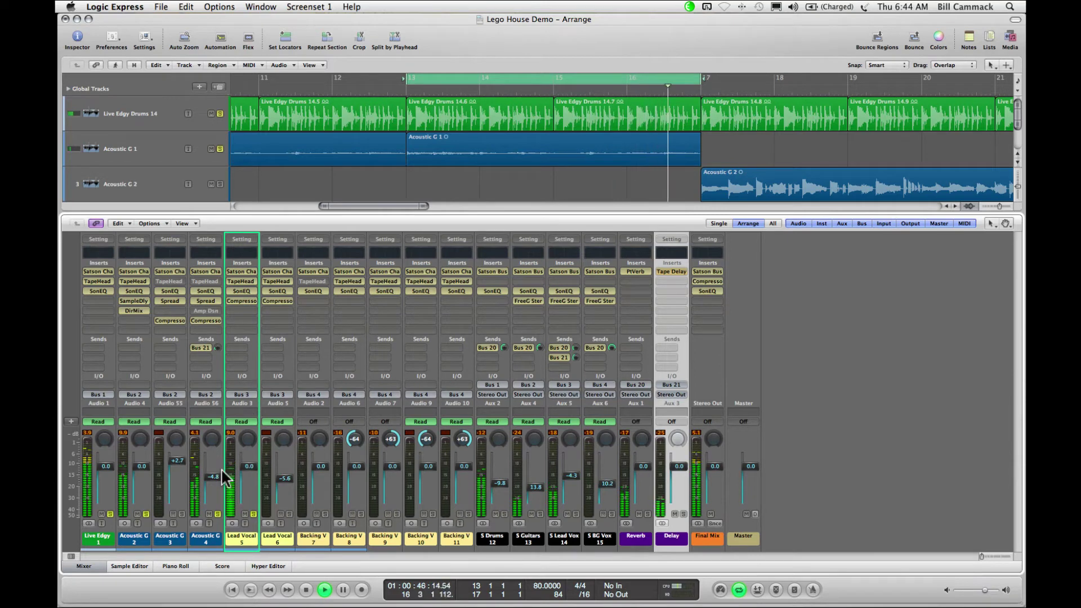
click(218, 514)
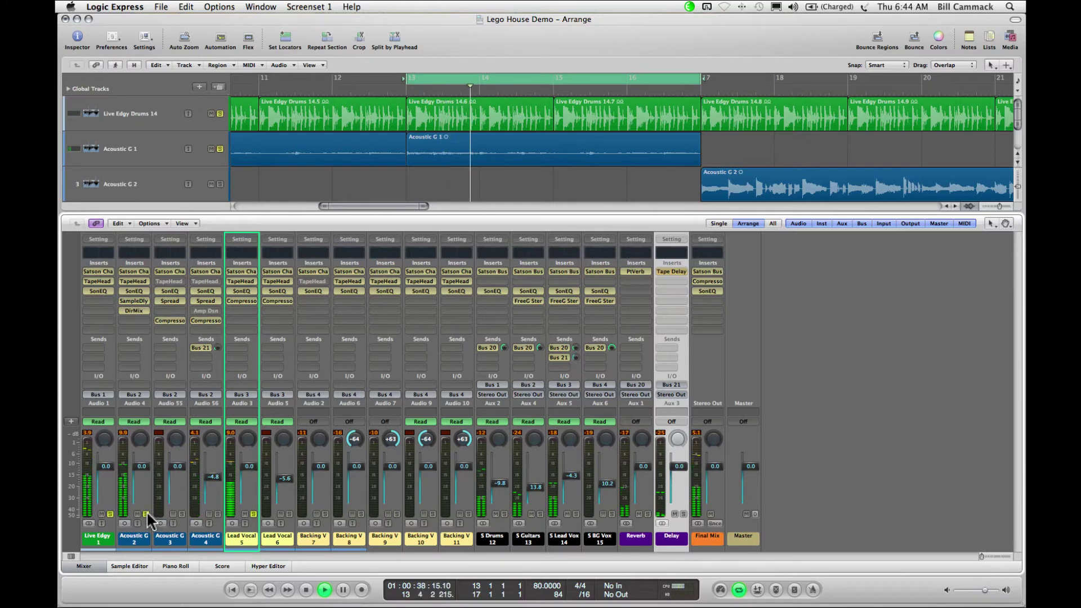
click(146, 514)
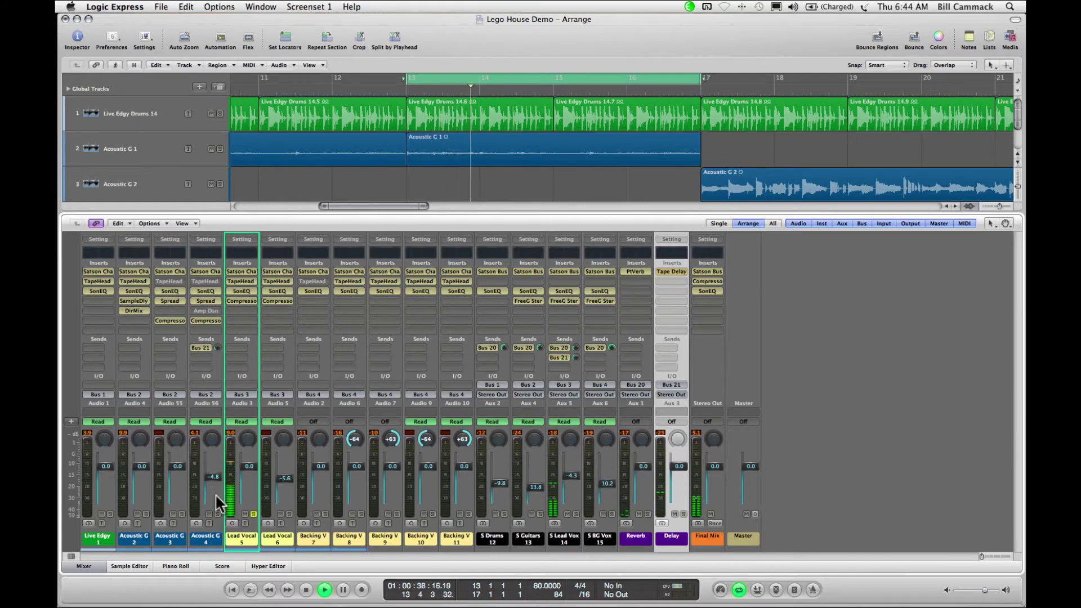
Follow Lead Vocal 1's Bus 3 output and its Bus 21 send to the Delay channel, and compare the Tape Delay bypassed and active
double_click(239, 395)
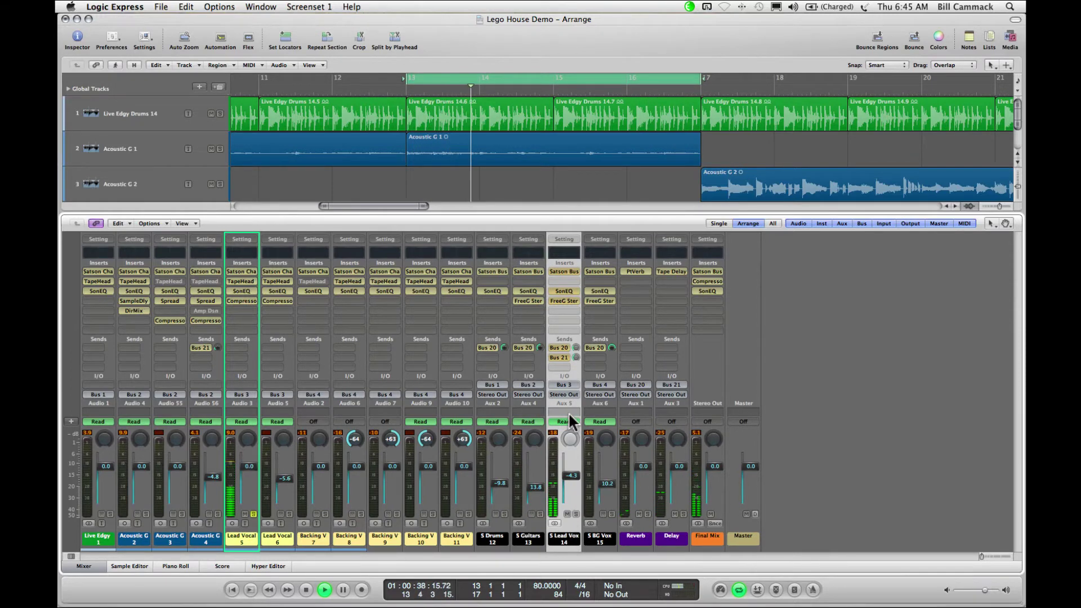
click(560, 357)
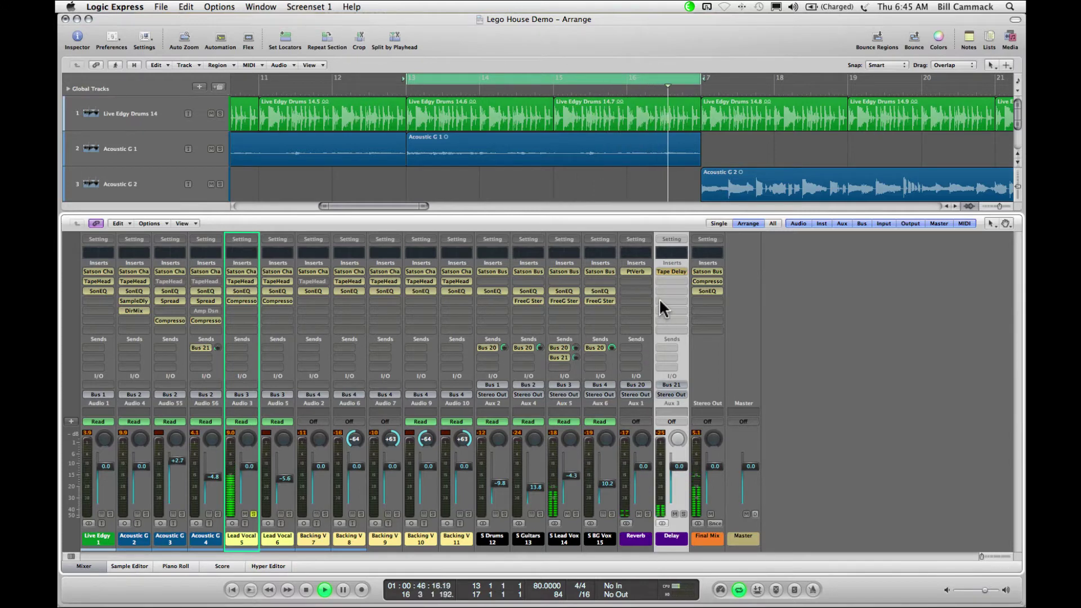
click(669, 273)
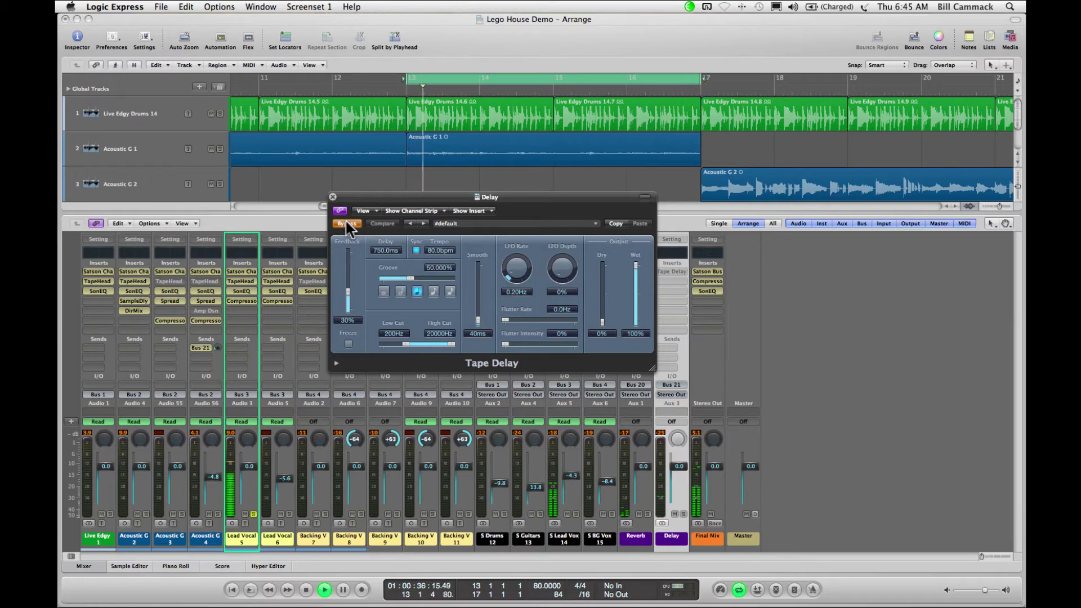
click(332, 197)
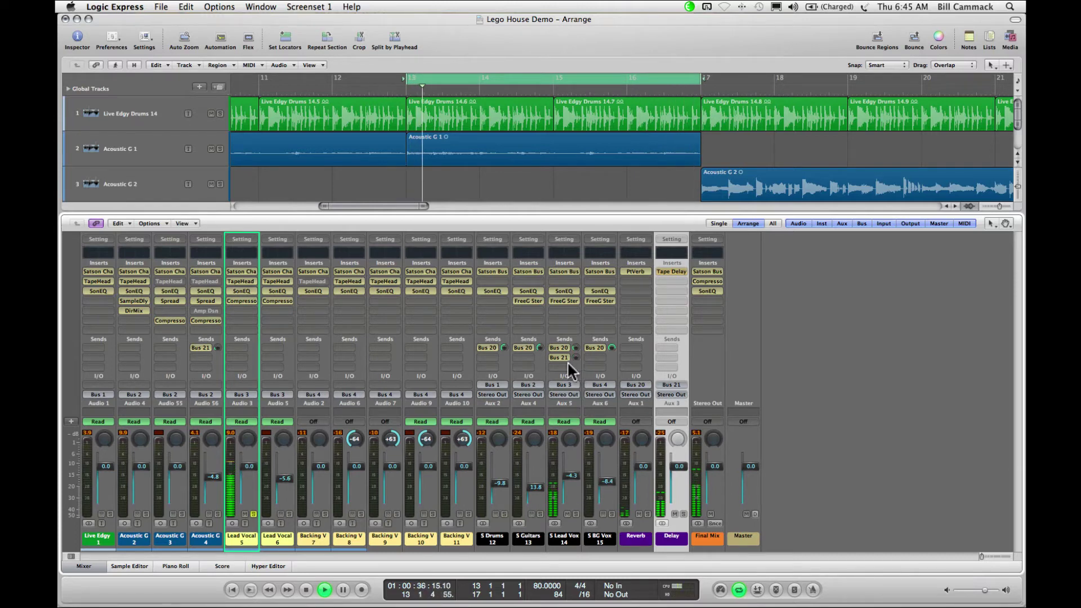
Hide the mixer, show track automation and examine Lead Vocal 1's Satson Channel gain automation up close around bars 11 to 17
click(96, 566)
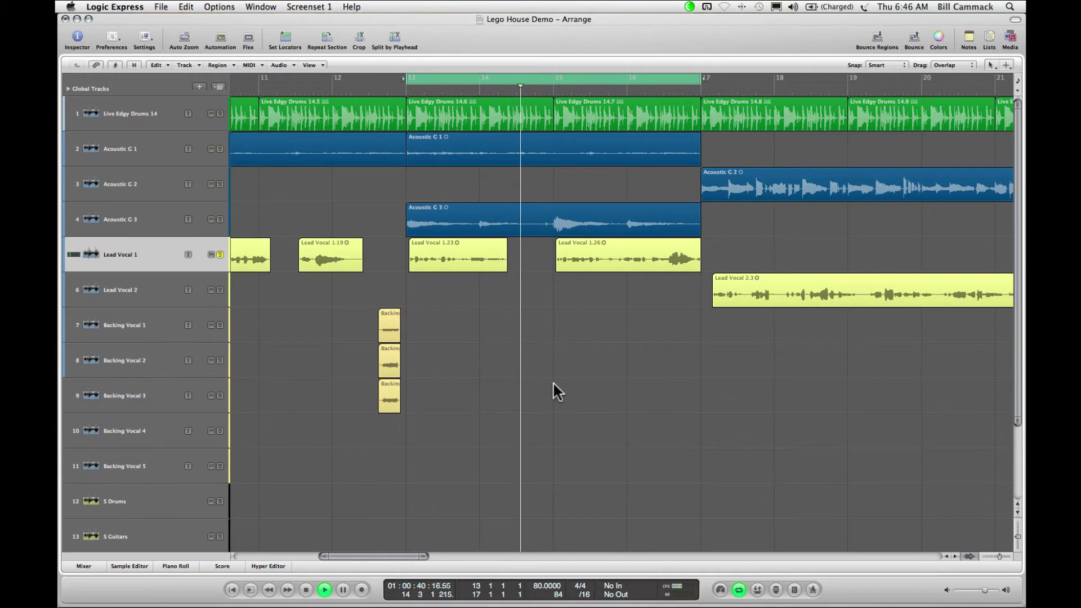
key(a)
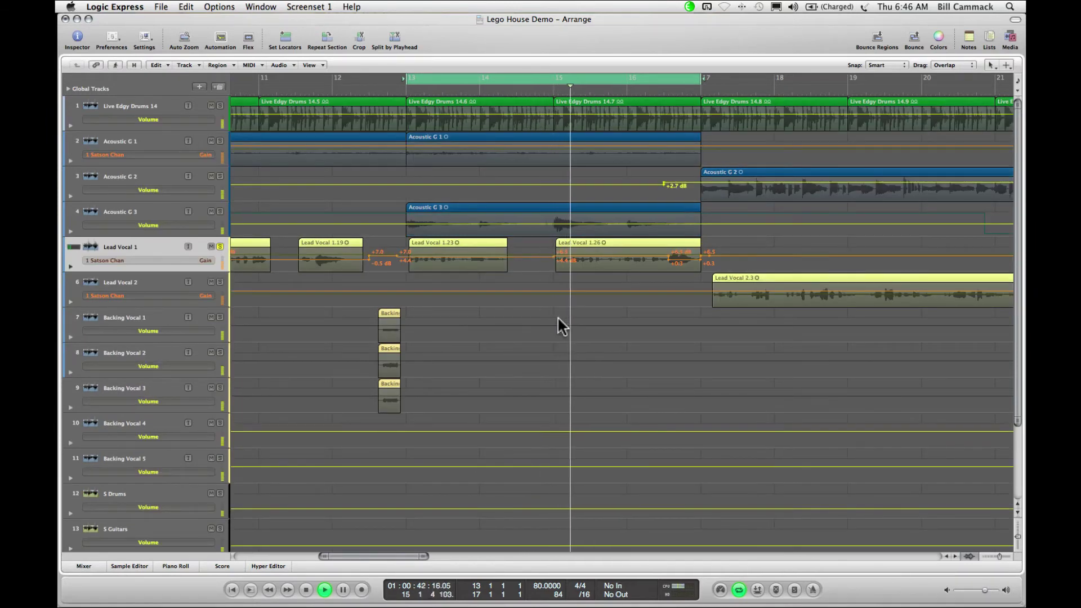
key(ctrl+Down)
key(ctrl+Down)
key(ctrl+Down)
key(ctrl+Down)
key(ctrl+Down)
key(ctrl+Down)
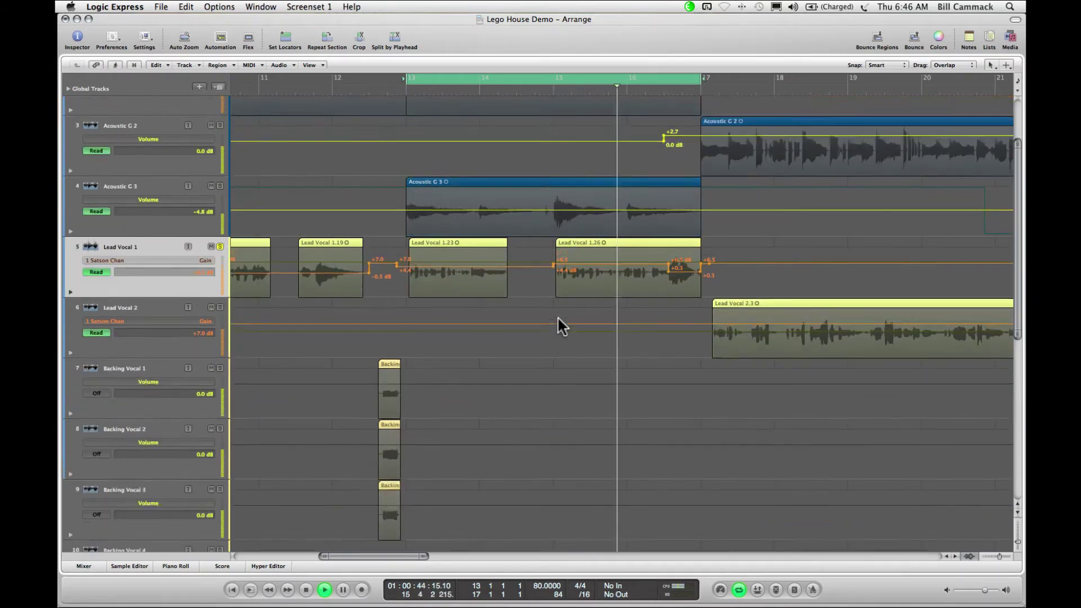
key(ctrl+Left)
key(ctrl+Down)
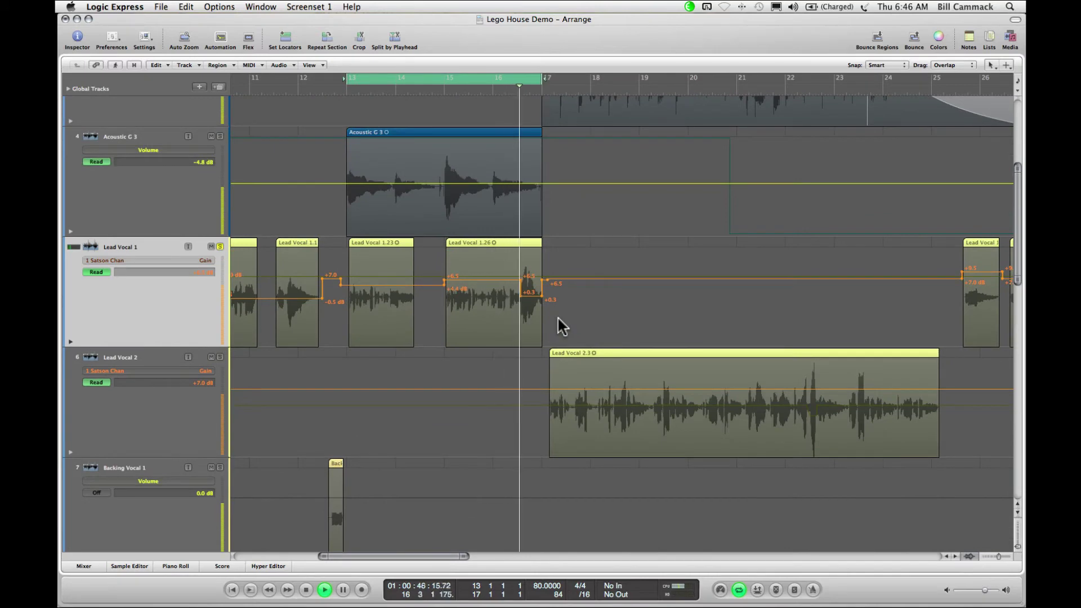
key(ctrl+Right)
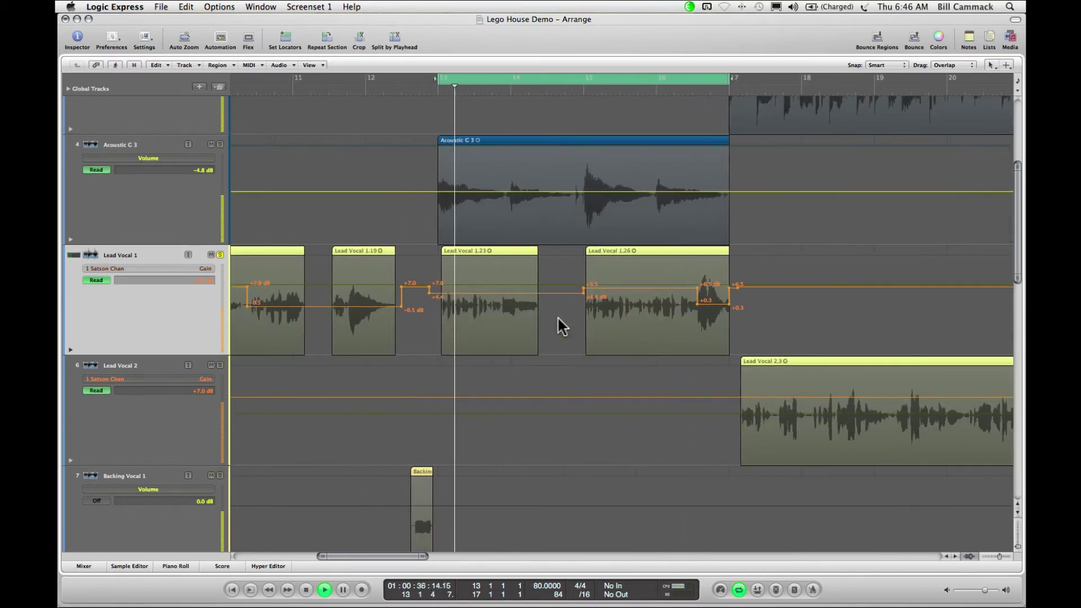
Find the S Lead Vox track below the backing vocals and examine its Send 2 (Delay) automation between bars 7 and 21
scroll(558, 316, down, 8)
scroll(558, 319, down, 7)
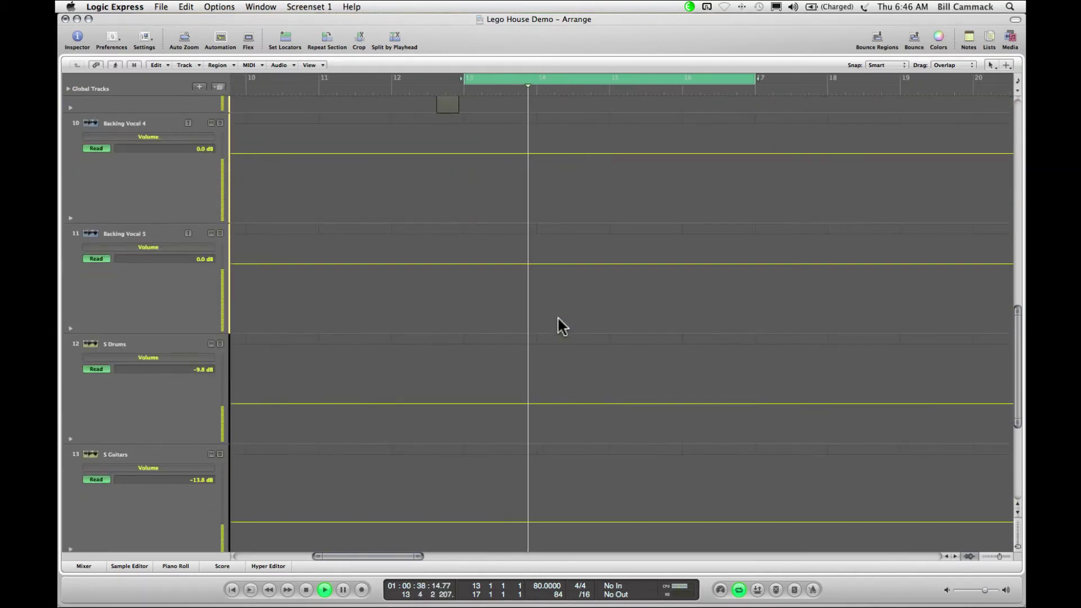
scroll(557, 319, up, 3)
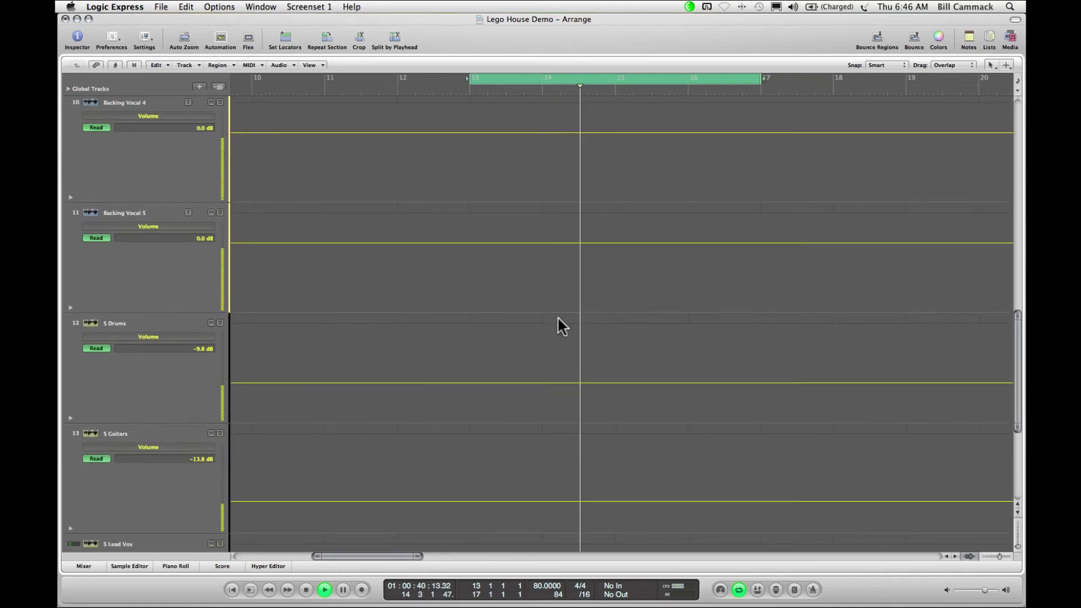
scroll(558, 319, up, 4)
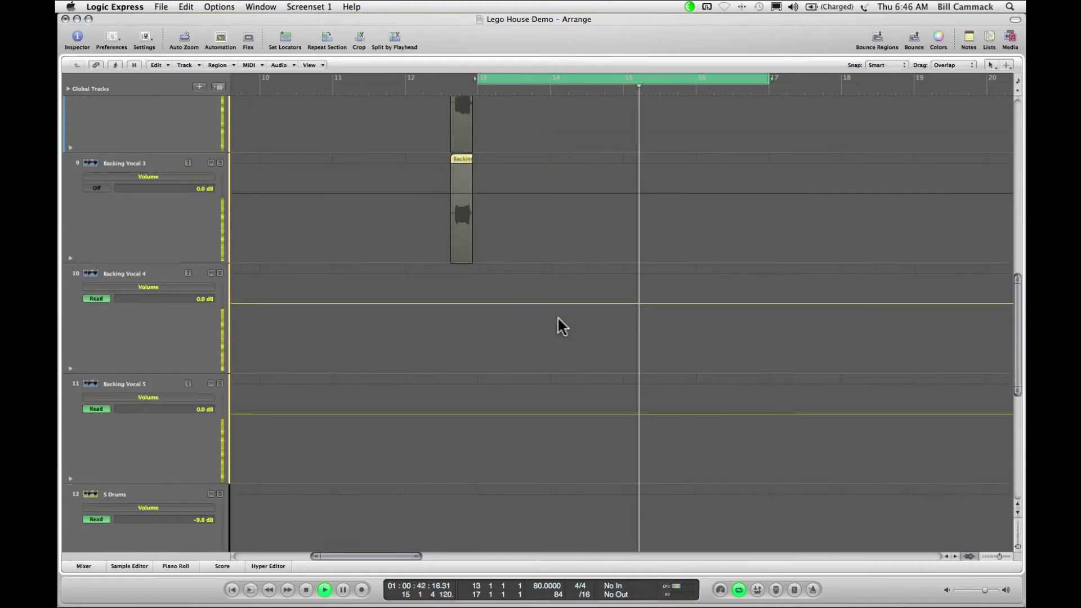
scroll(557, 325, up, 5)
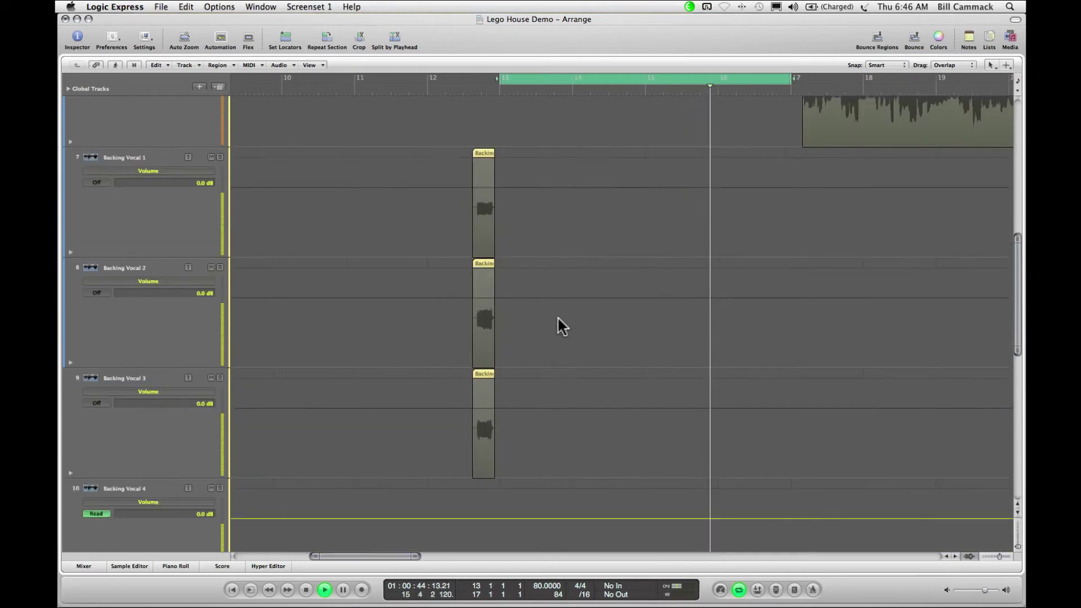
scroll(558, 318, up, 4)
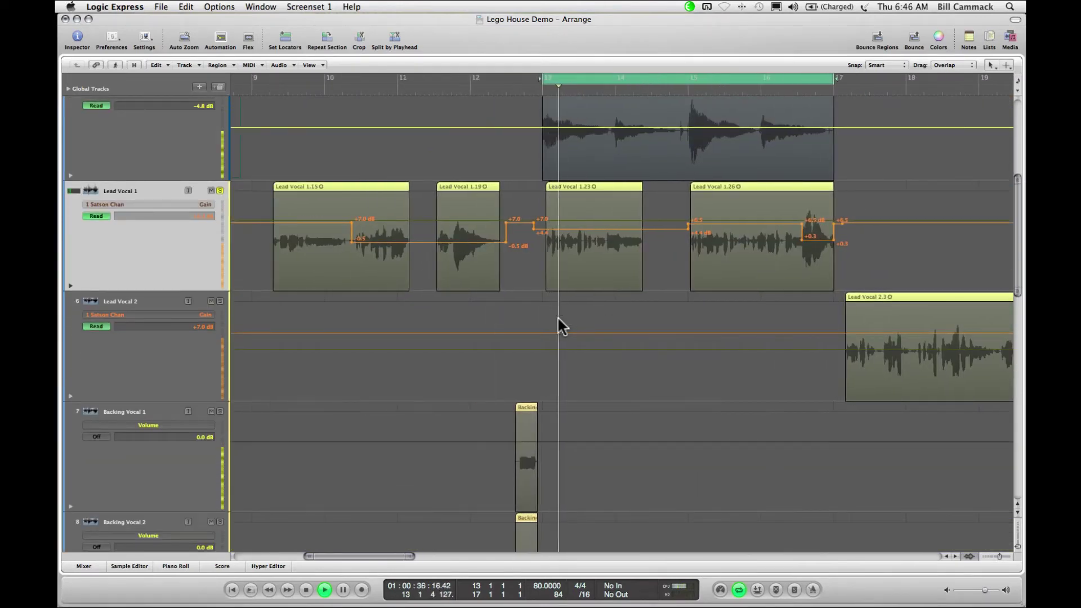
scroll(558, 319, down, 20)
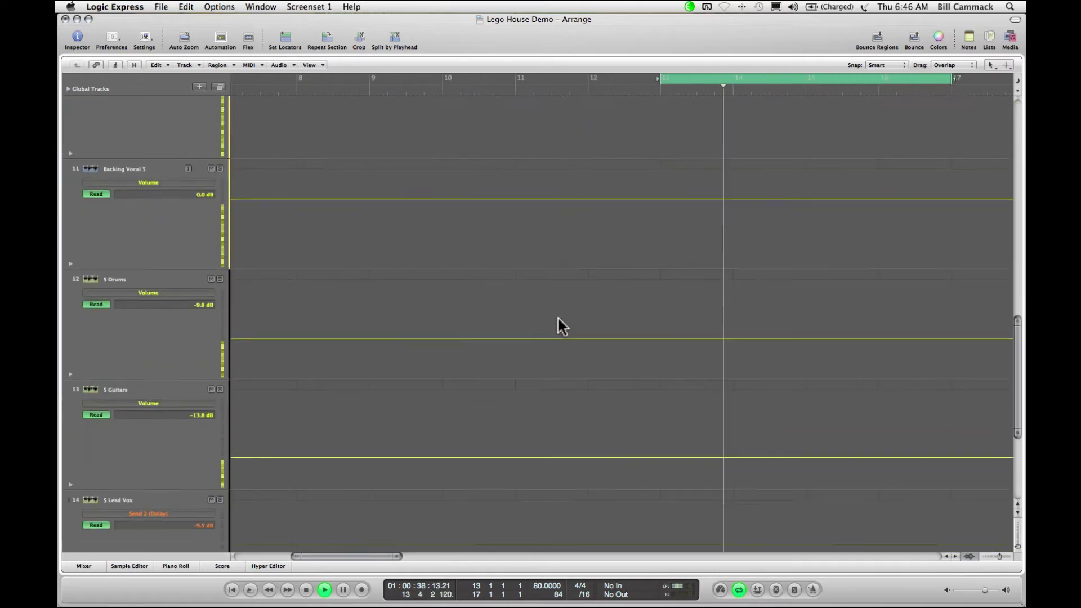
scroll(557, 321, up, 2)
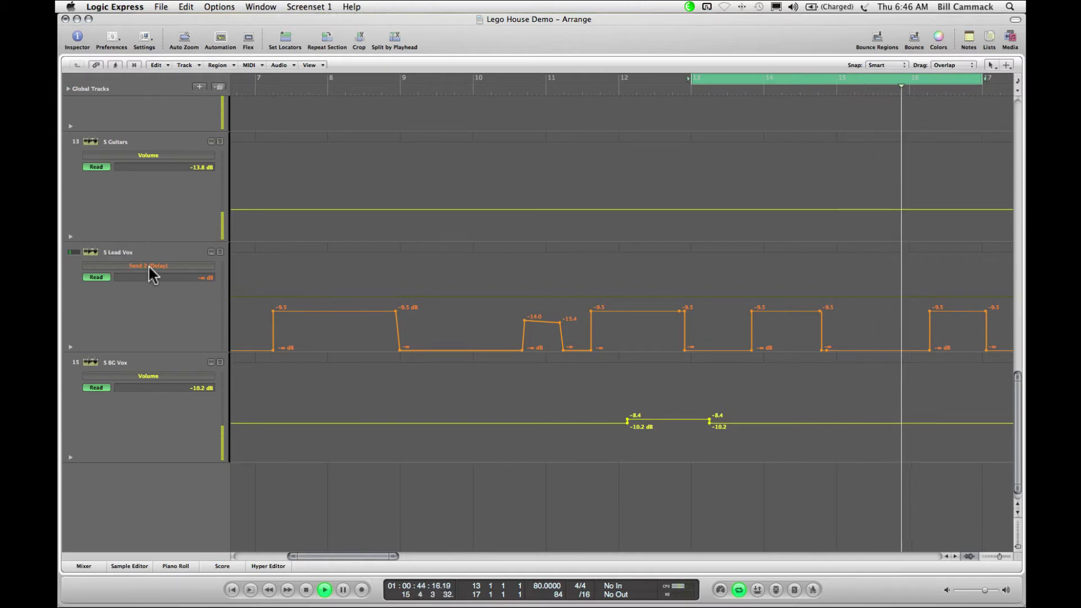
scroll(512, 286, right, 5)
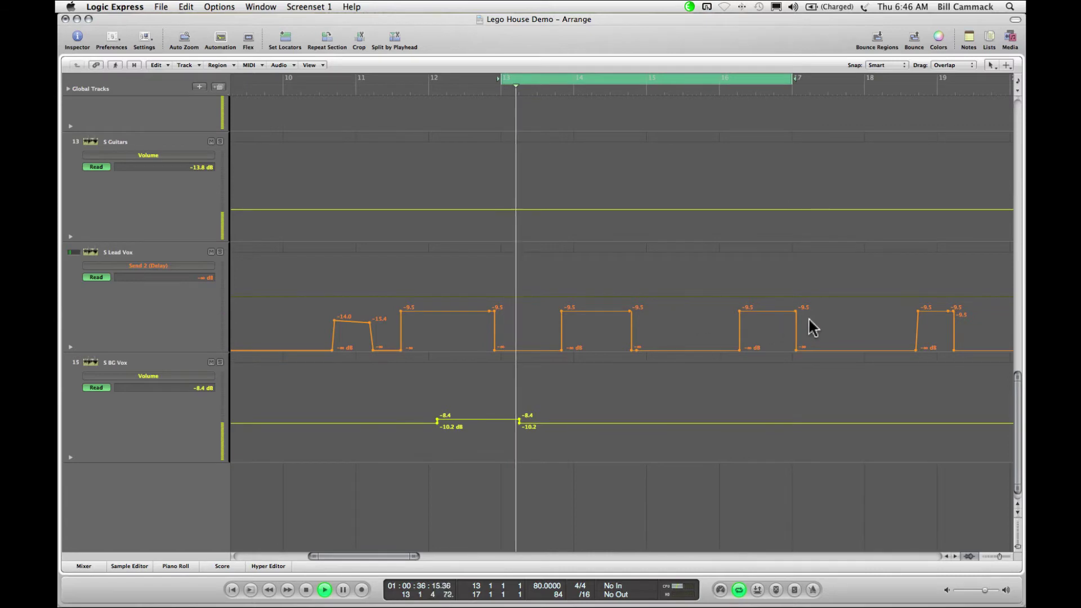
scroll(834, 316, down, 1)
scroll(834, 315, left, 1)
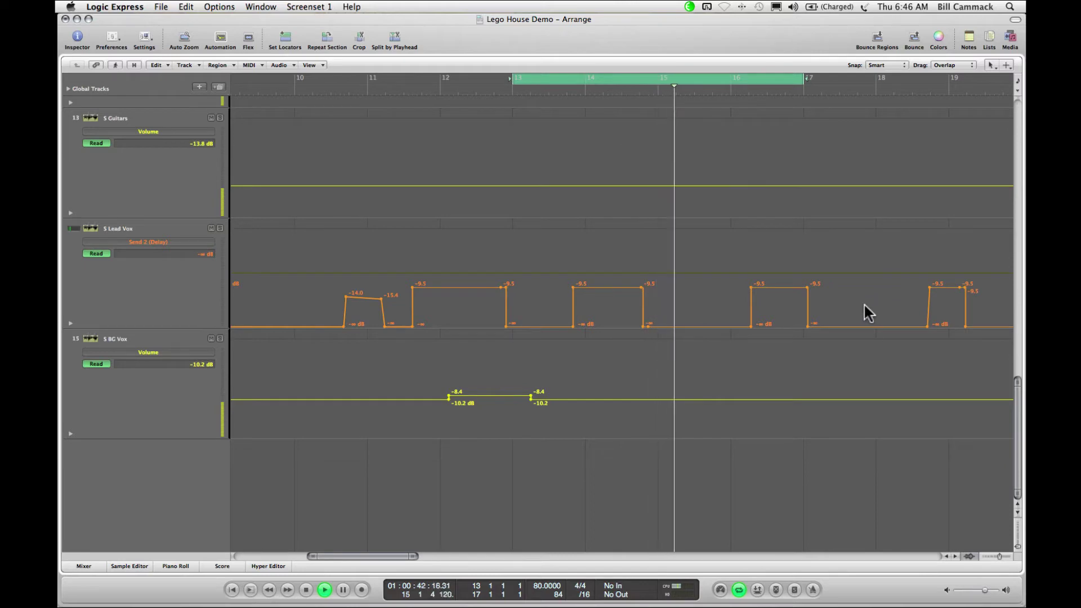
scroll(864, 302, up, 10)
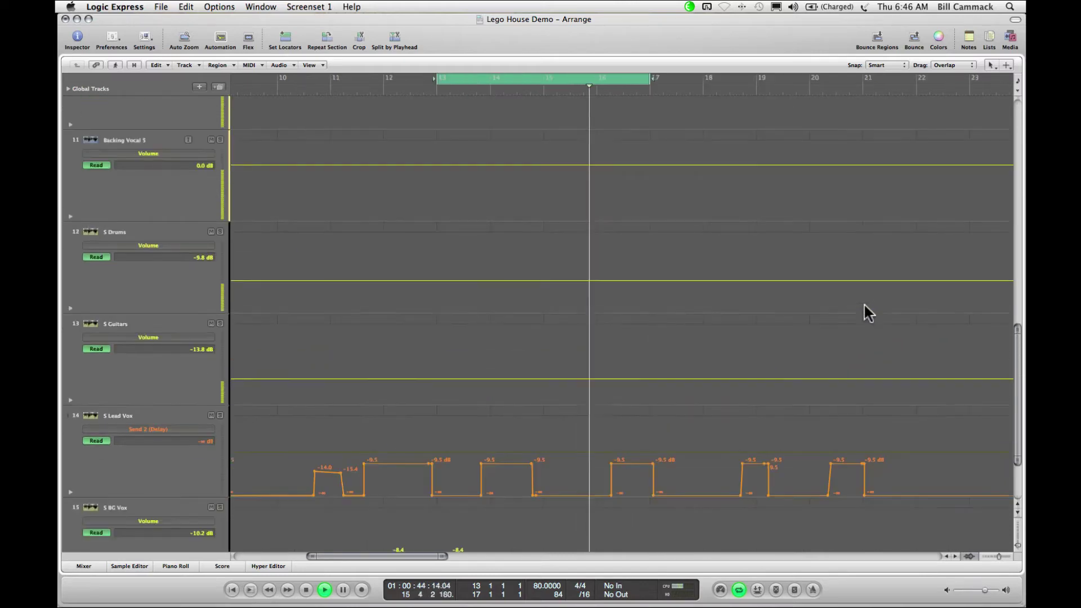
scroll(864, 305, down, 10)
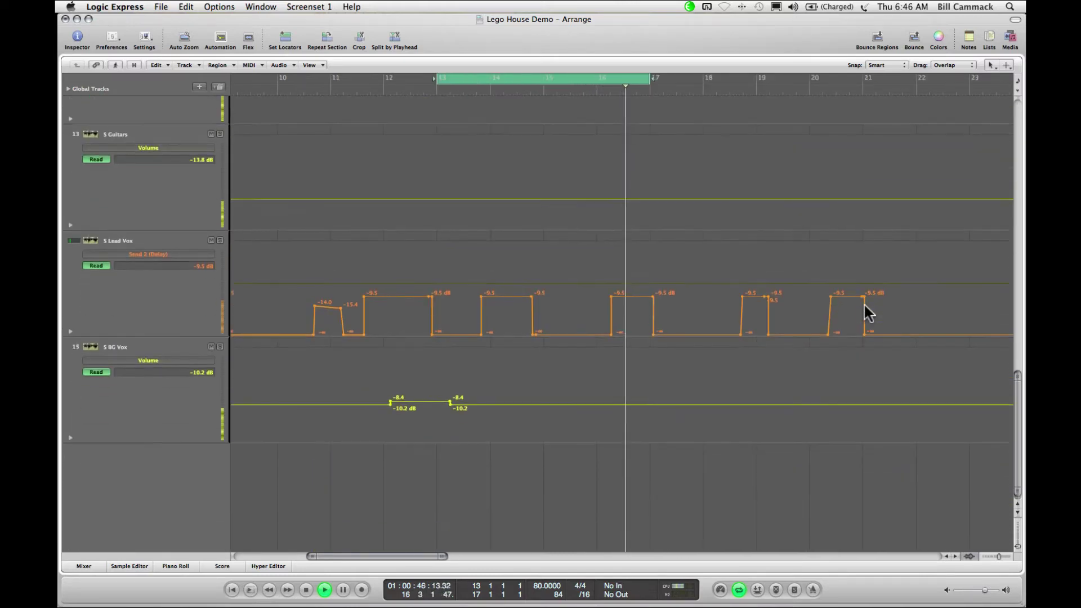
Shrink the track heights to view Lead Vocal 1's gain automation together with S Lead Vox's Send 2 (Delay) automation
key(ctrl+Down)
key(ctrl+Down)
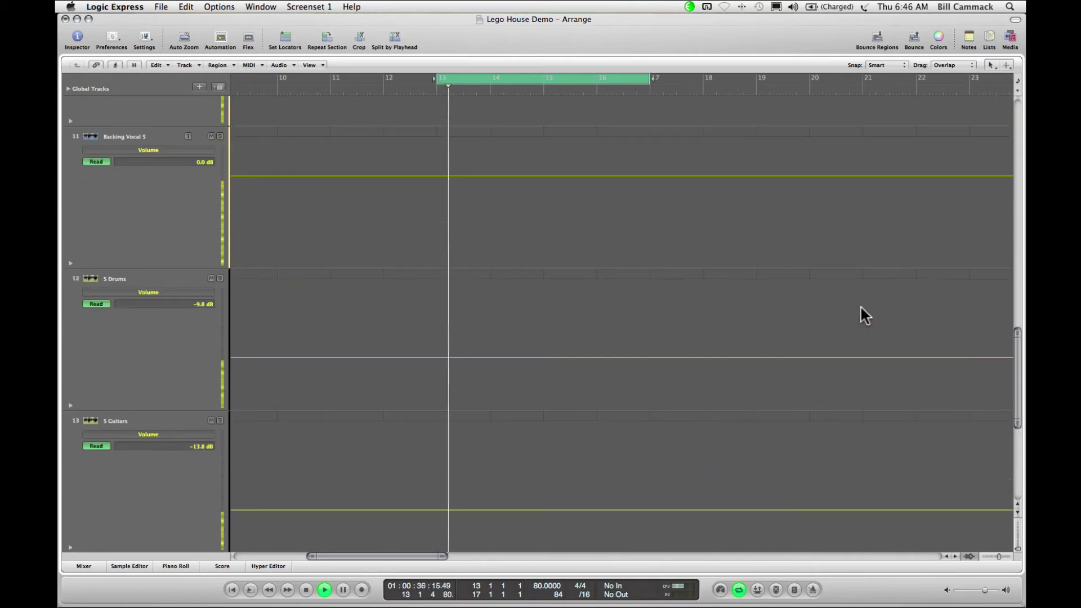
key(ctrl+Up)
key(ctrl+Up)
key(ctrl+Up)
key(ctrl+Left)
key(ctrl+Up)
key(ctrl+Up)
key(ctrl+Up)
key(ctrl+Up)
key(ctrl+Up)
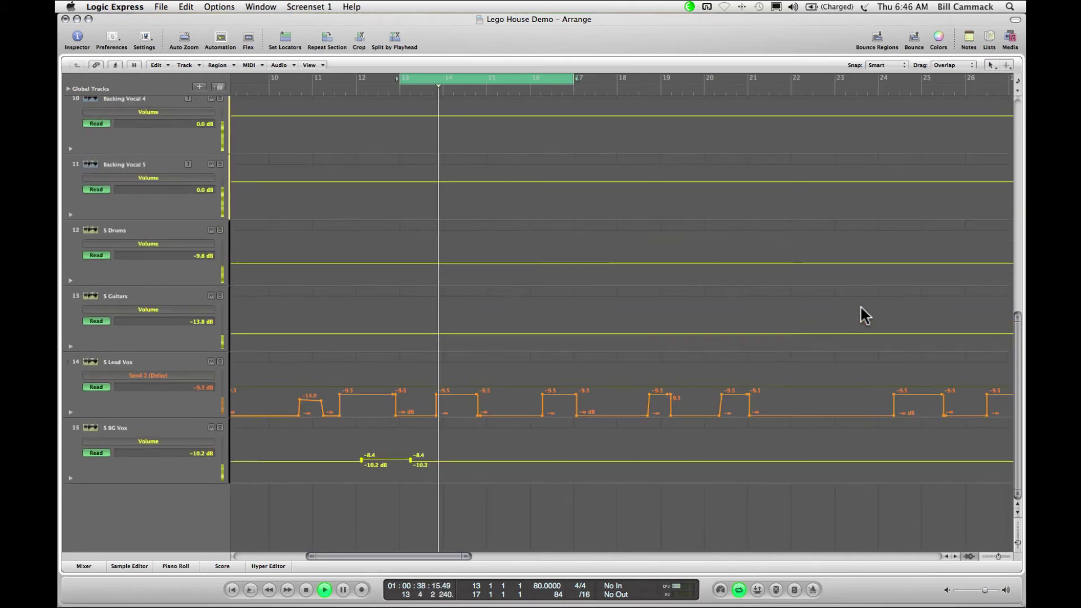
key(ctrl+Up)
key(ctrl+Up)
key(ctrl+Up)
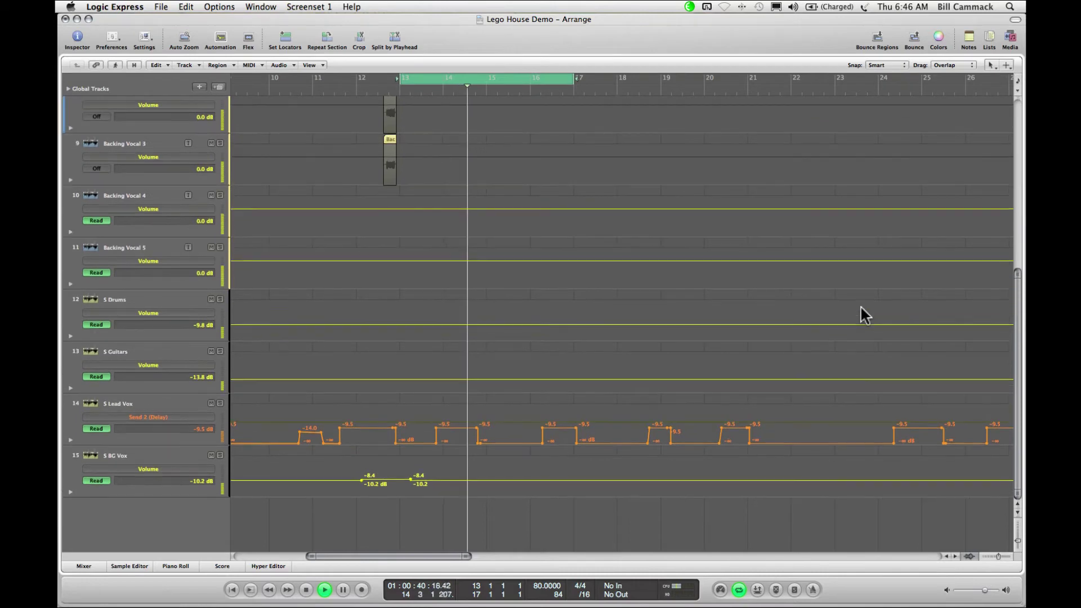
key(ctrl+Up)
key(ctrl+Up)
key(ctrl+Up)
key(ctrl+Up)
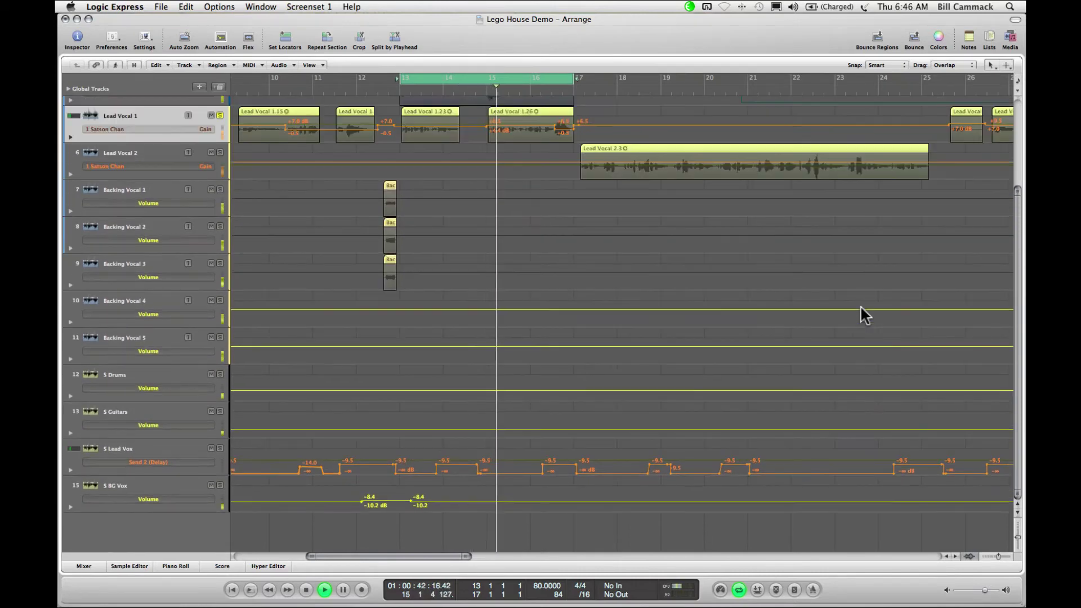
key(a)
key(a)
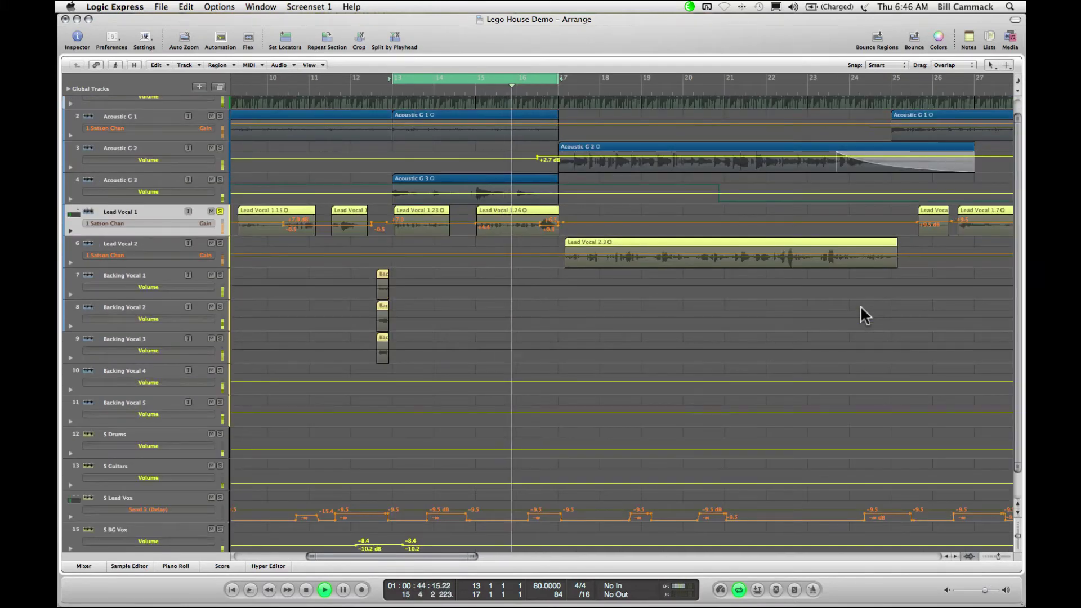
key(ctrl+Down)
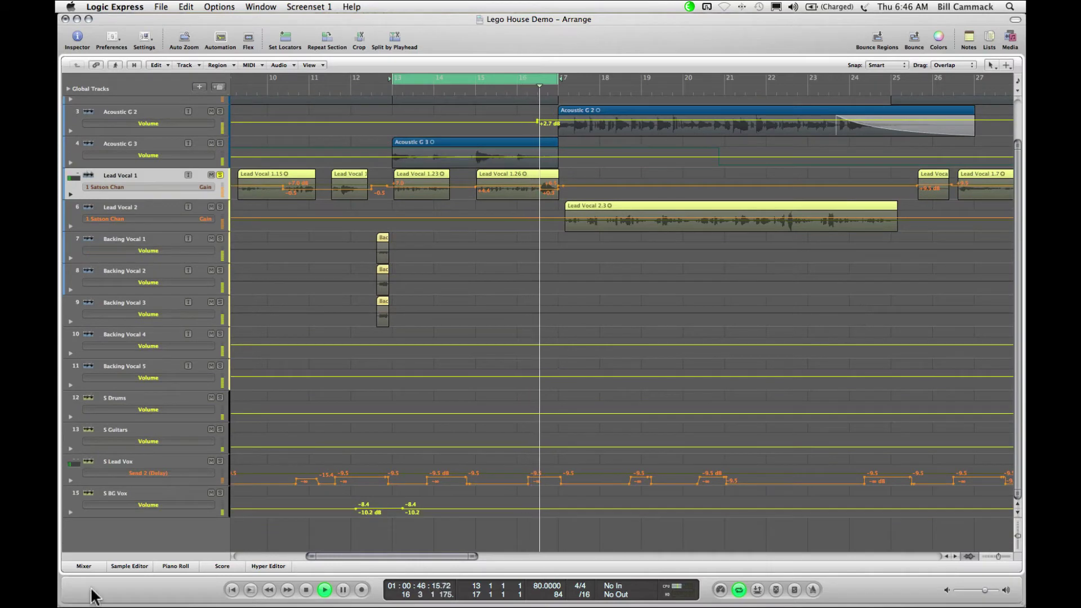
Show the mixer and examine Lead Vocal 1's gain automation and S Lead Vox's delay send automation enlarged alongside the channels
click(85, 566)
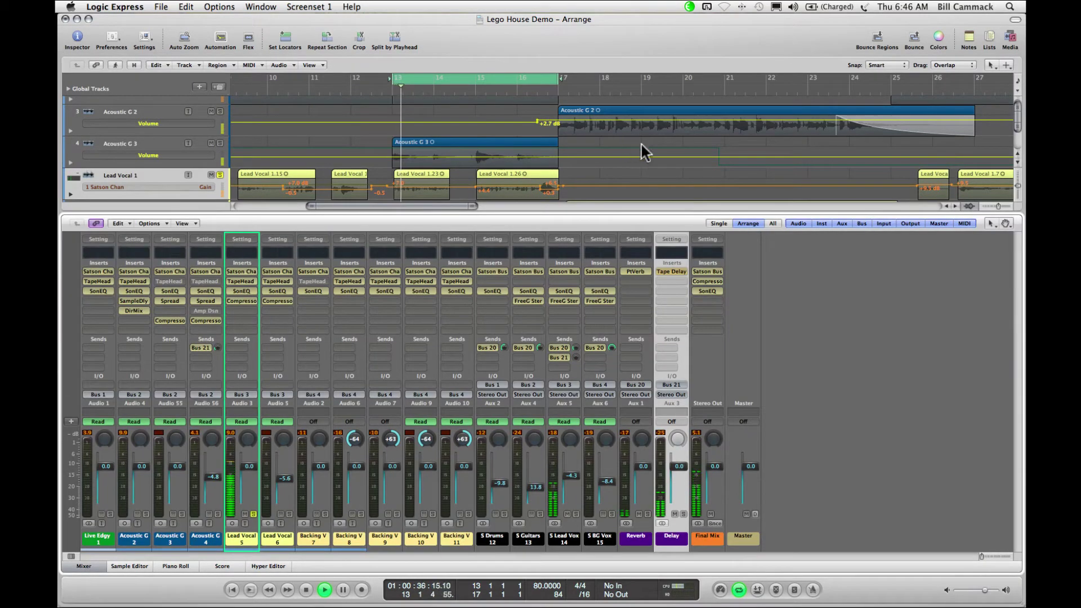
scroll(711, 144, down, 3)
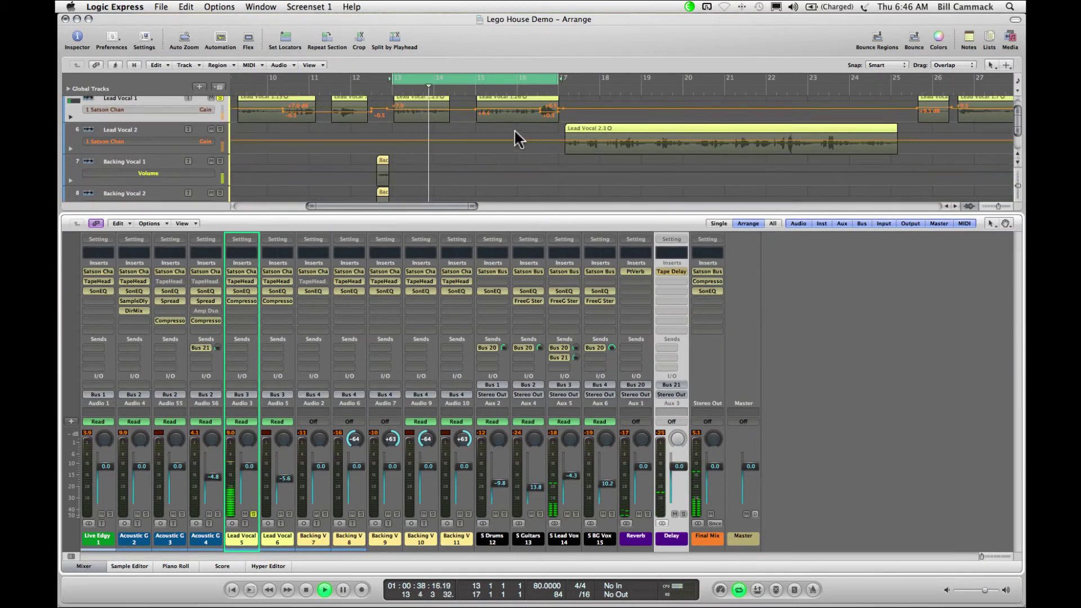
key(ctrl+alt+Down)
key(ctrl+alt+Down)
key(ctrl+alt+Down)
key(ctrl+alt+Down)
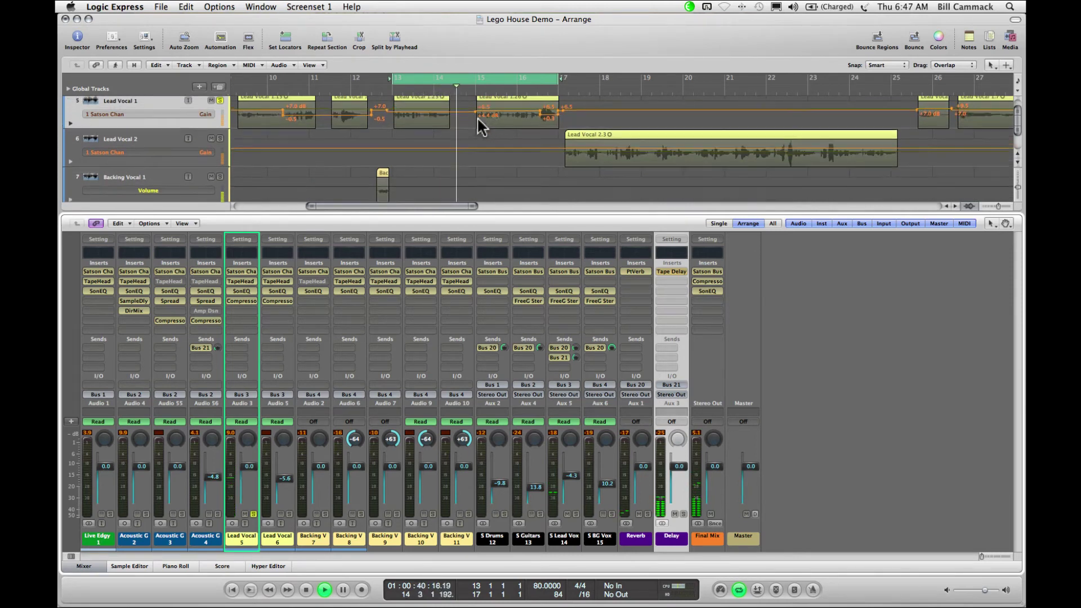
key(ctrl+alt+Down)
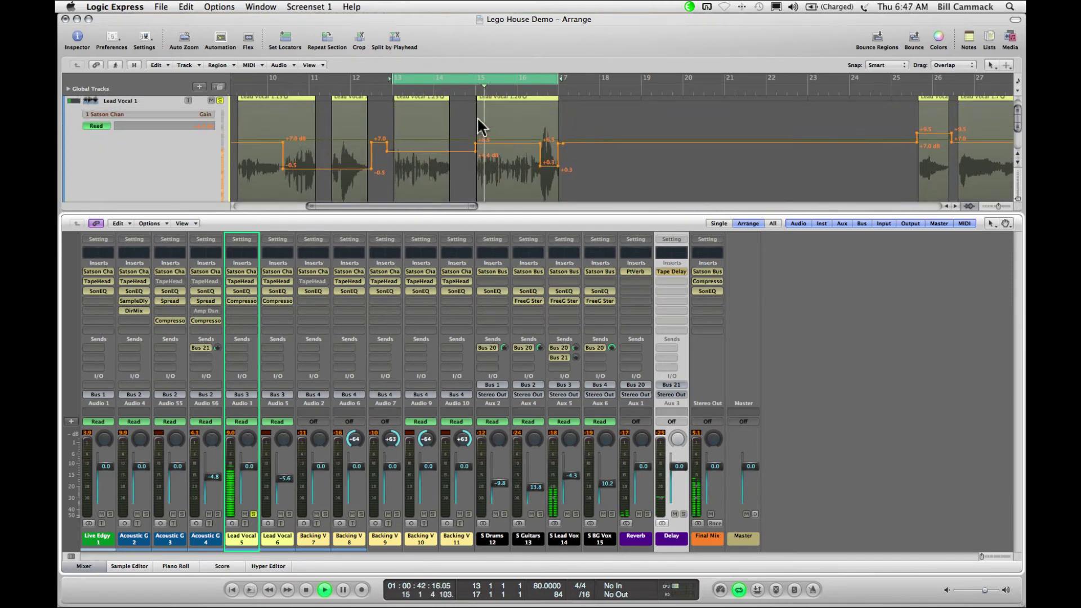
scroll(478, 118, down, 5)
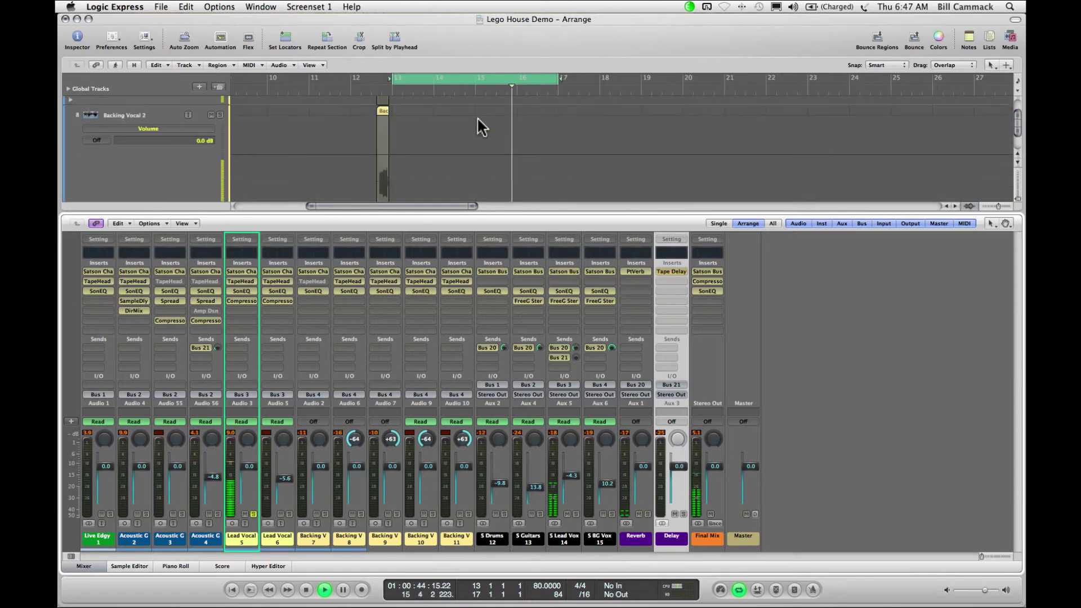
scroll(477, 116, down, 6)
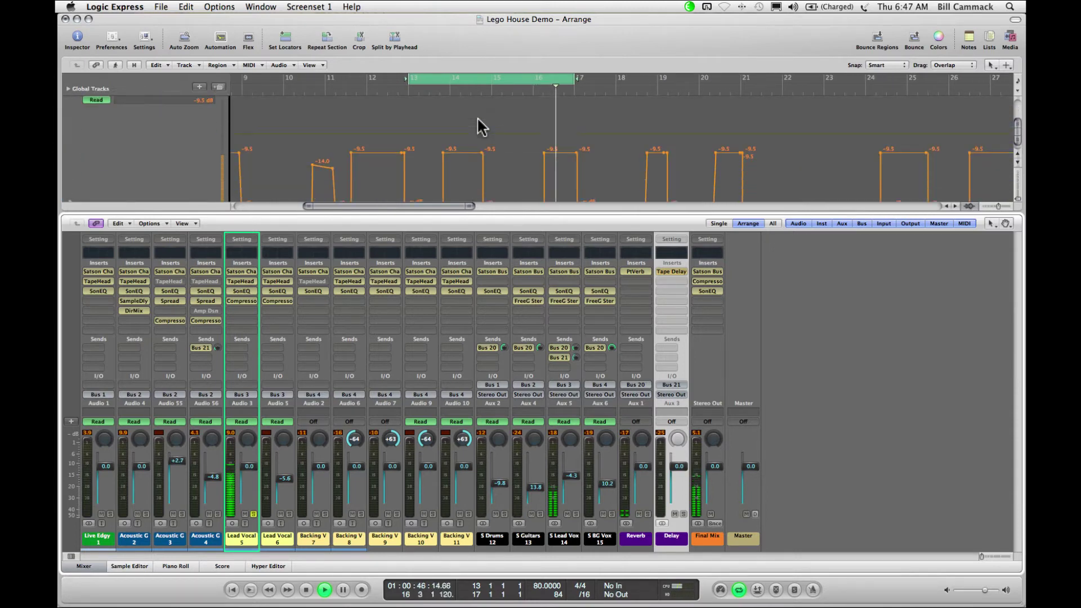
scroll(477, 116, down, 5)
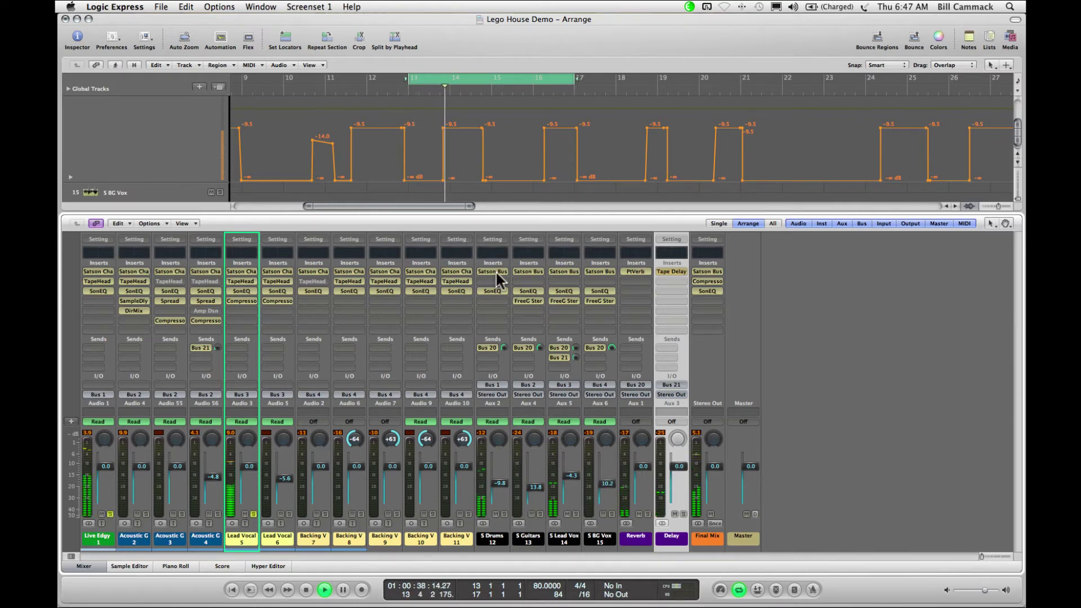
Hide the mixer, examine S BG Vox's Volume automation around bars 12 to 13, and bring the whole arrangement into view
click(85, 566)
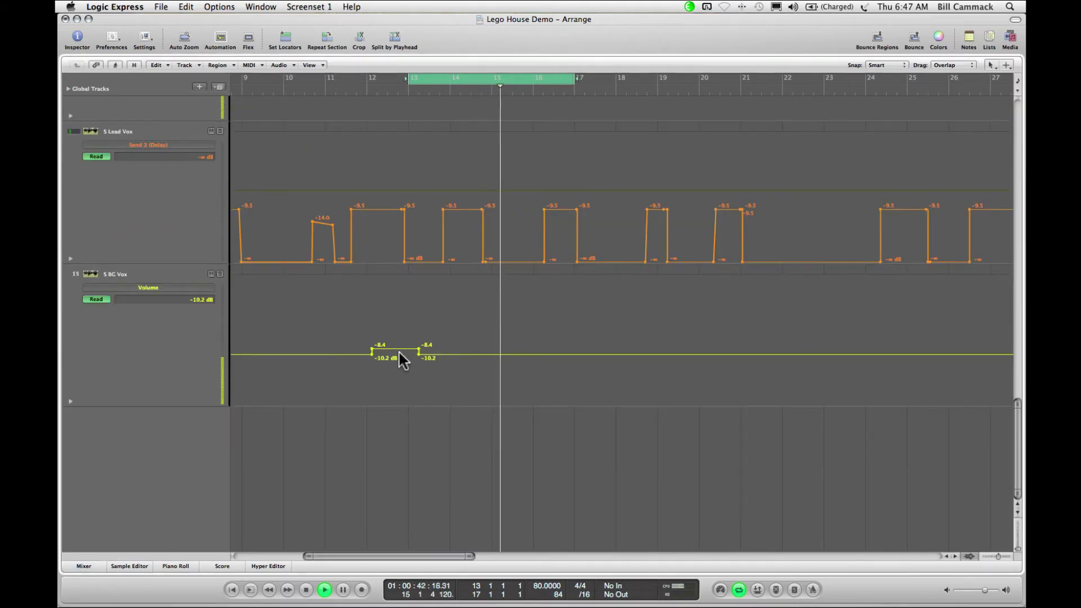
key(z)
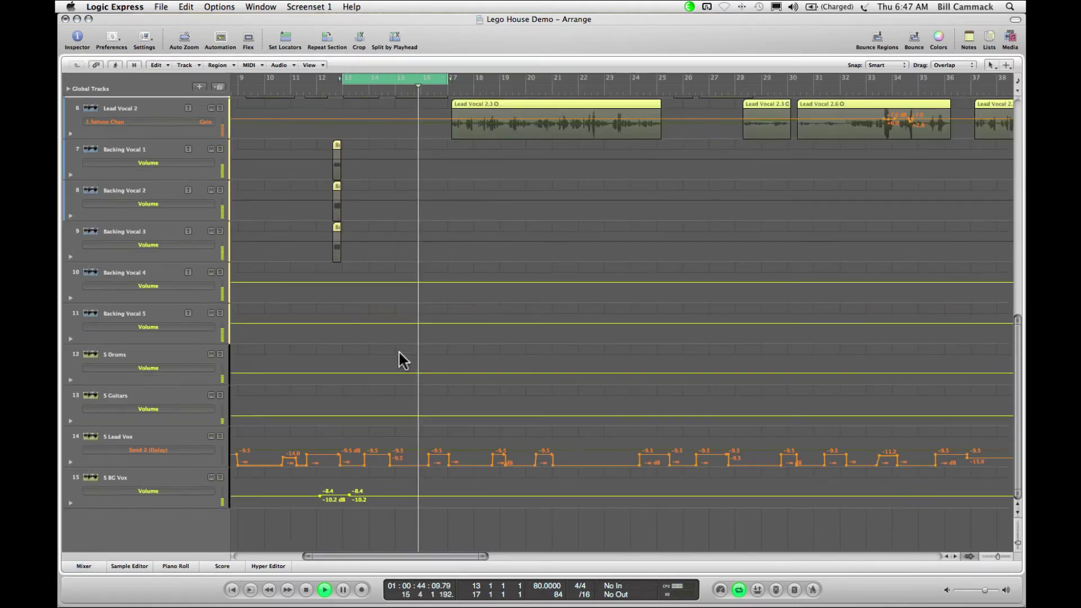
scroll(399, 352, up, 5)
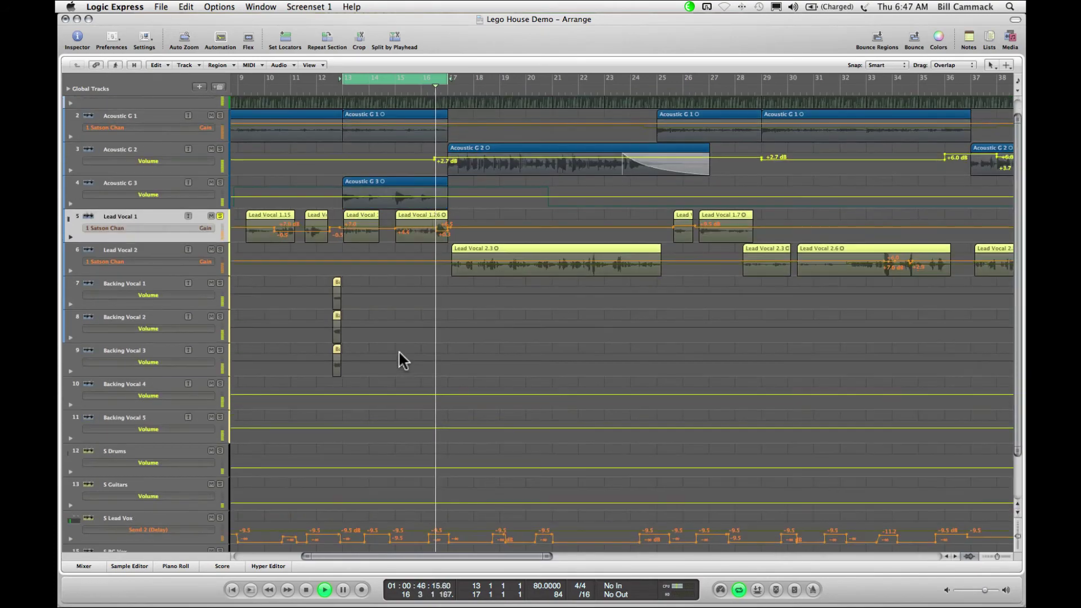
key(super+Left)
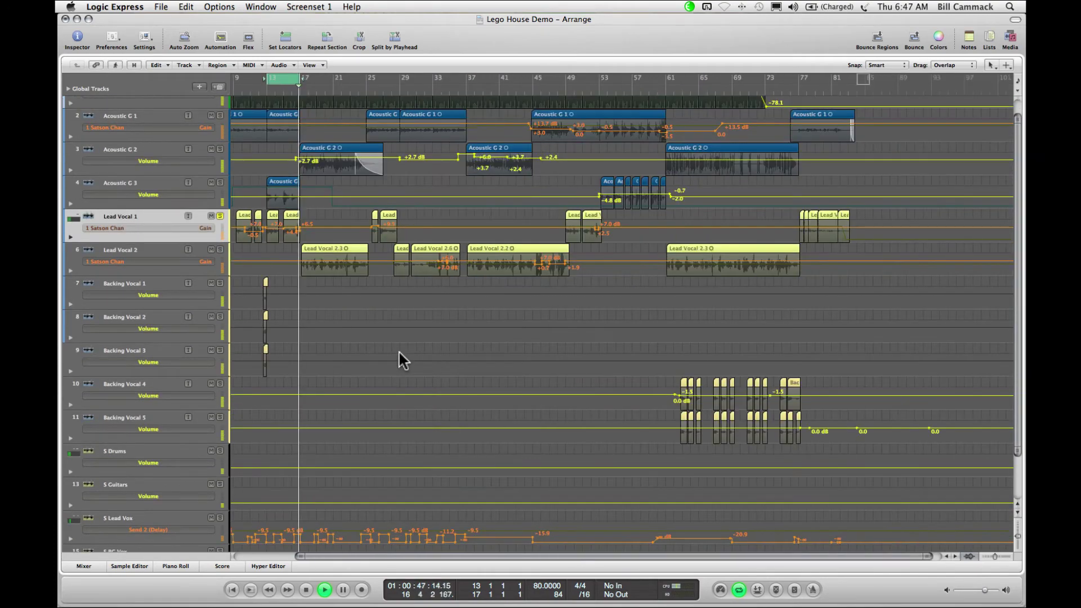
Turn off the cycle over bars 13 to 17 and focus the arrangement on the section from bar 13 onward
click(286, 89)
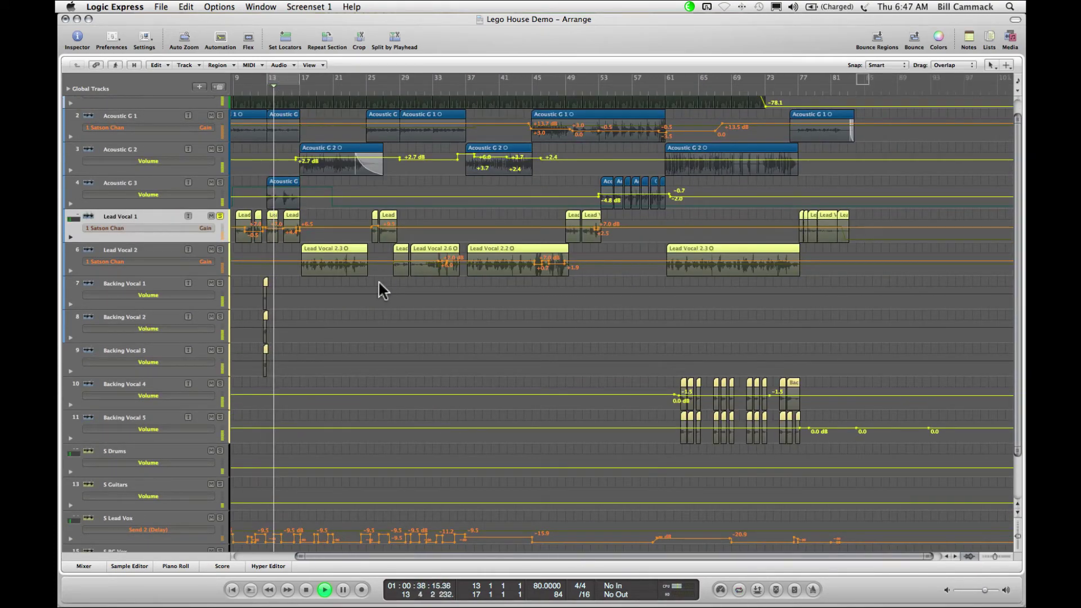
scroll(378, 281, left, 3)
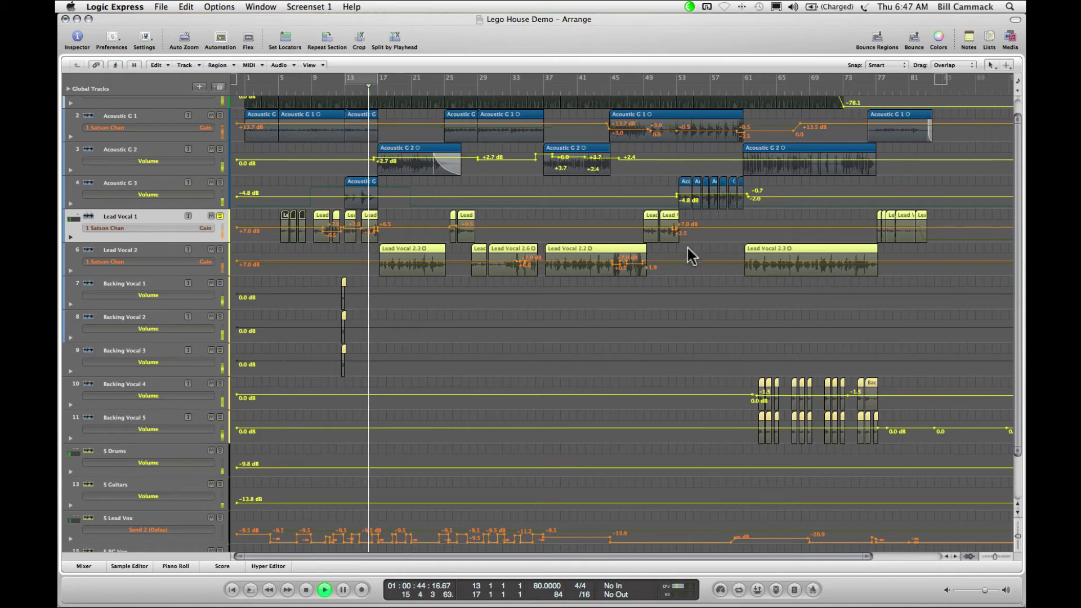
key(ctrl+Right)
key(ctrl+Right)
key(ctrl+Right)
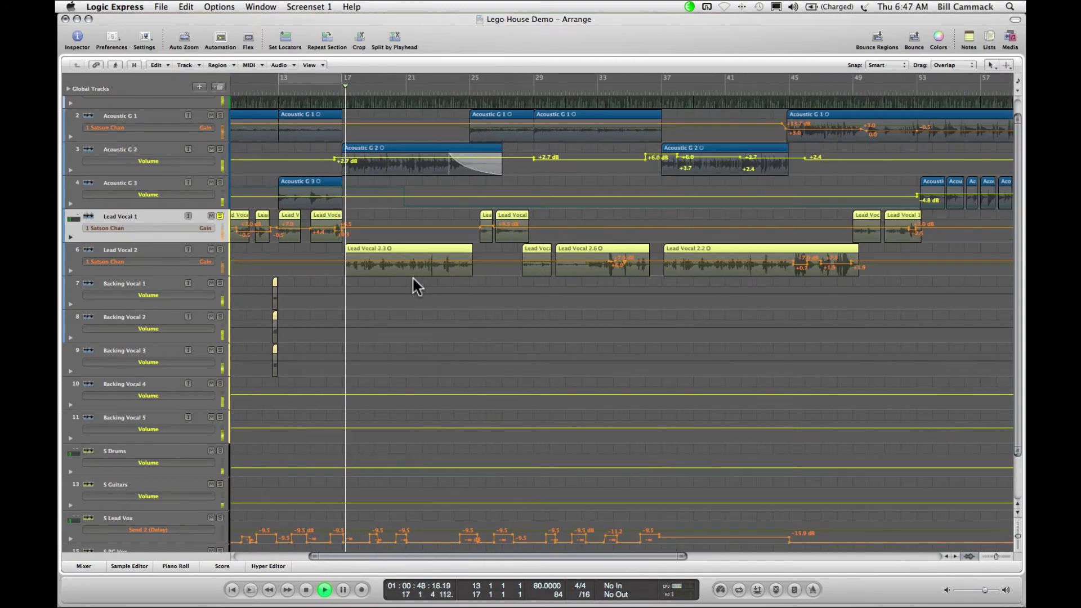
Clear the Lead Vocal 1 and drum channel solos in the mixer so the full mix plays, and return to the full track view
click(92, 562)
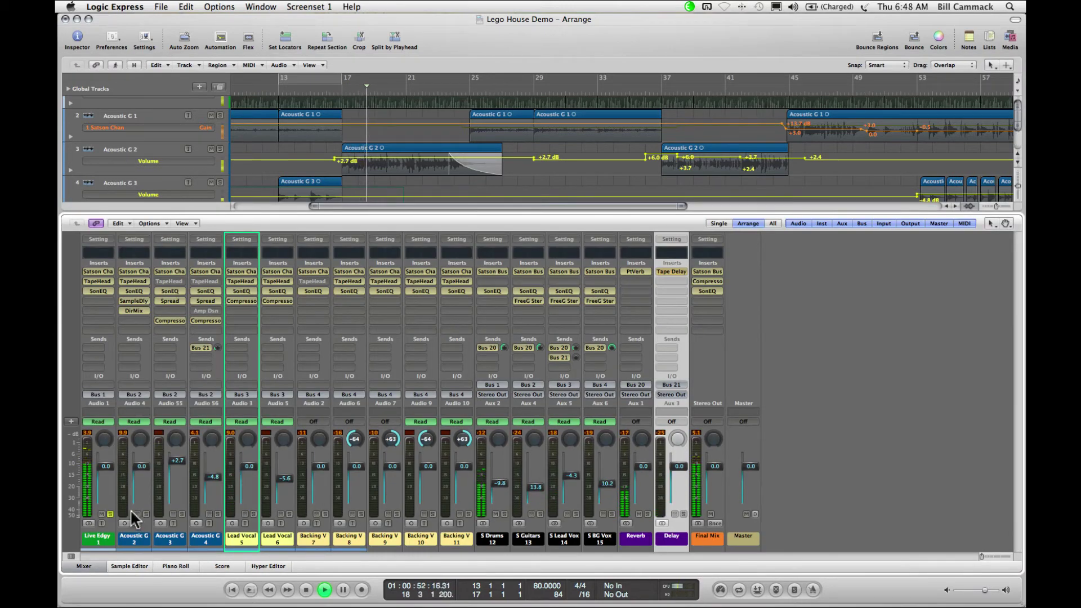
click(110, 515)
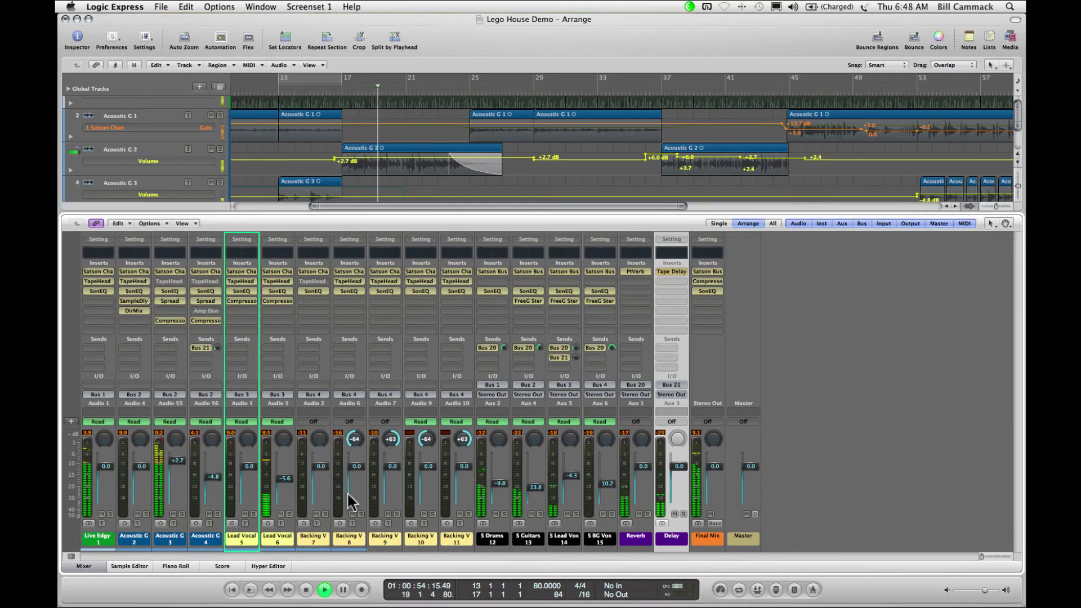
click(95, 565)
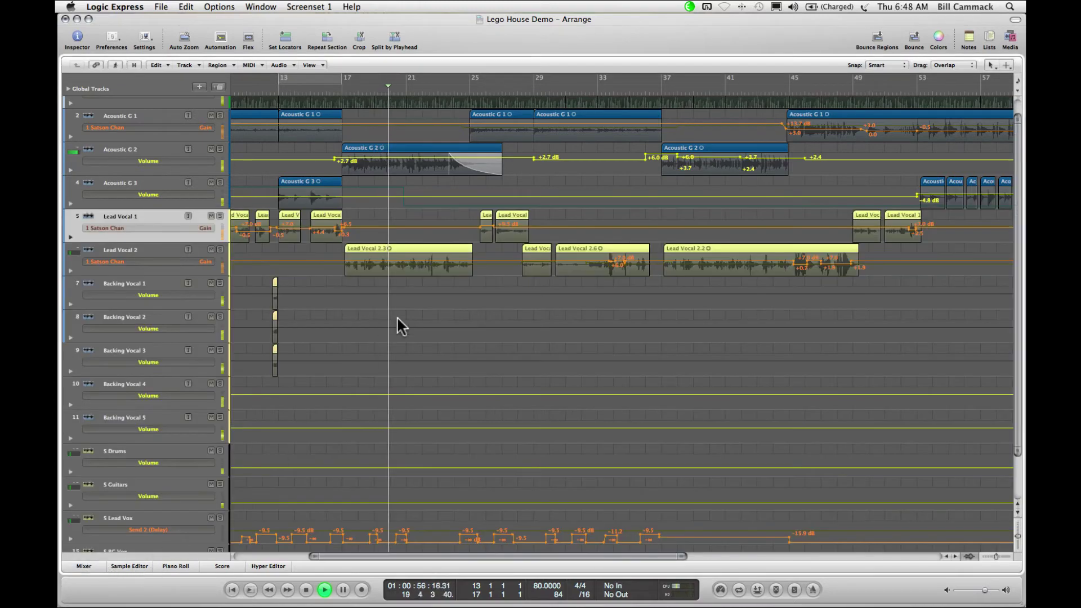
scroll(520, 325, down, 1)
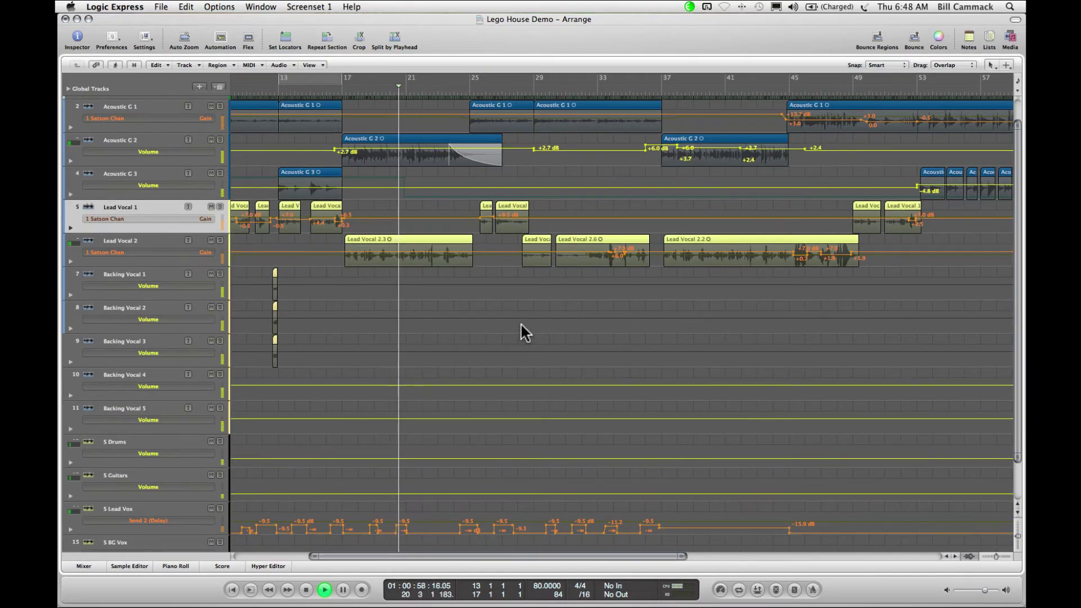
Follow the playing mix from bar 17 onward, examining the vocal regions and S Lead Vox's delay send automation enlarged
key(super+Right)
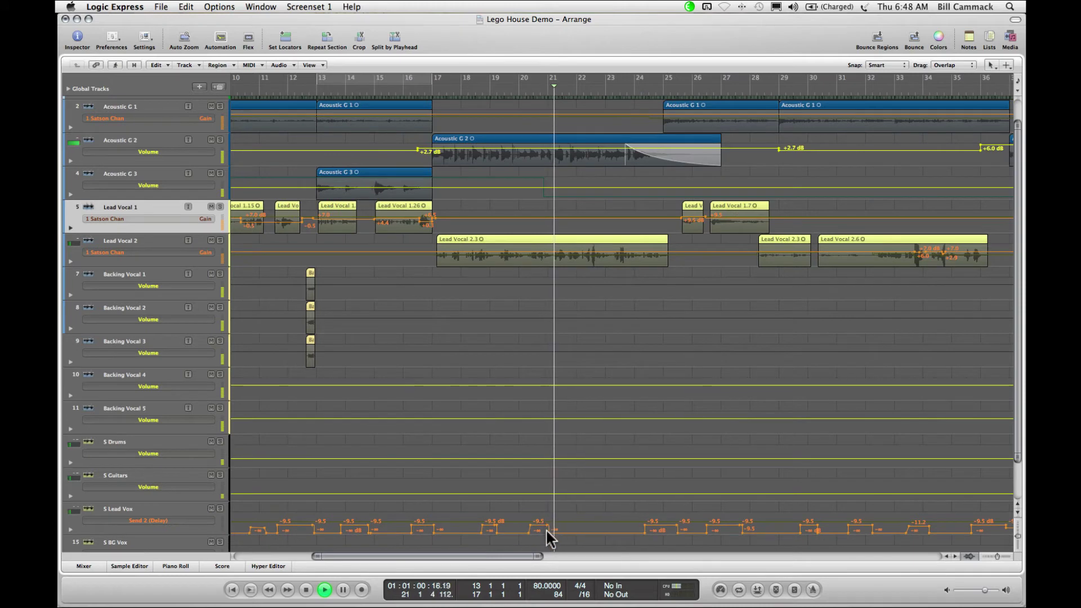
scroll(704, 302, up, 1)
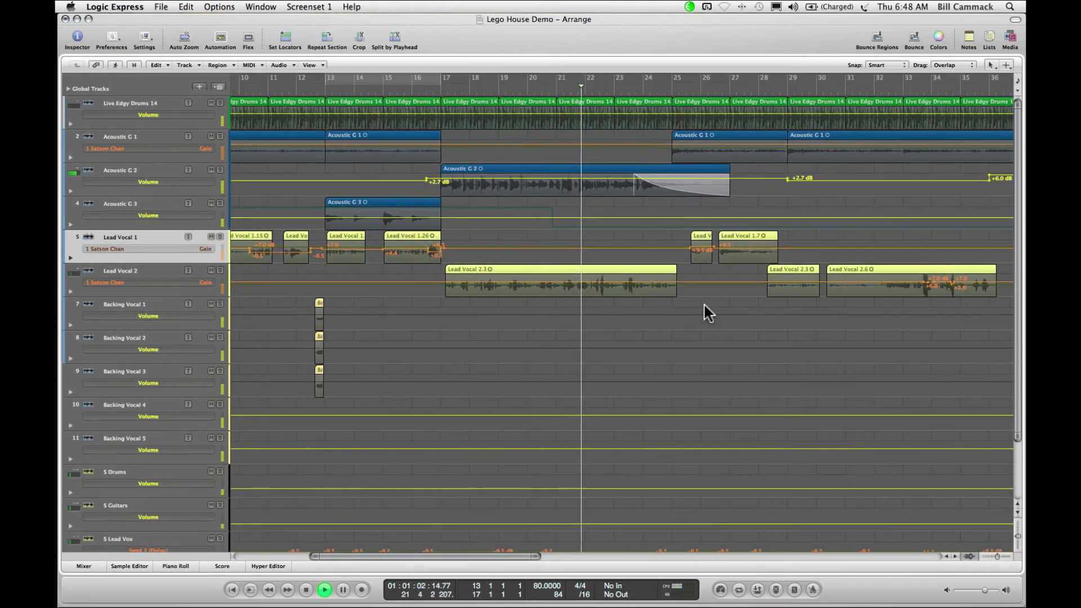
scroll(704, 302, right, 3)
scroll(704, 303, right, 1)
scroll(704, 303, down, 2)
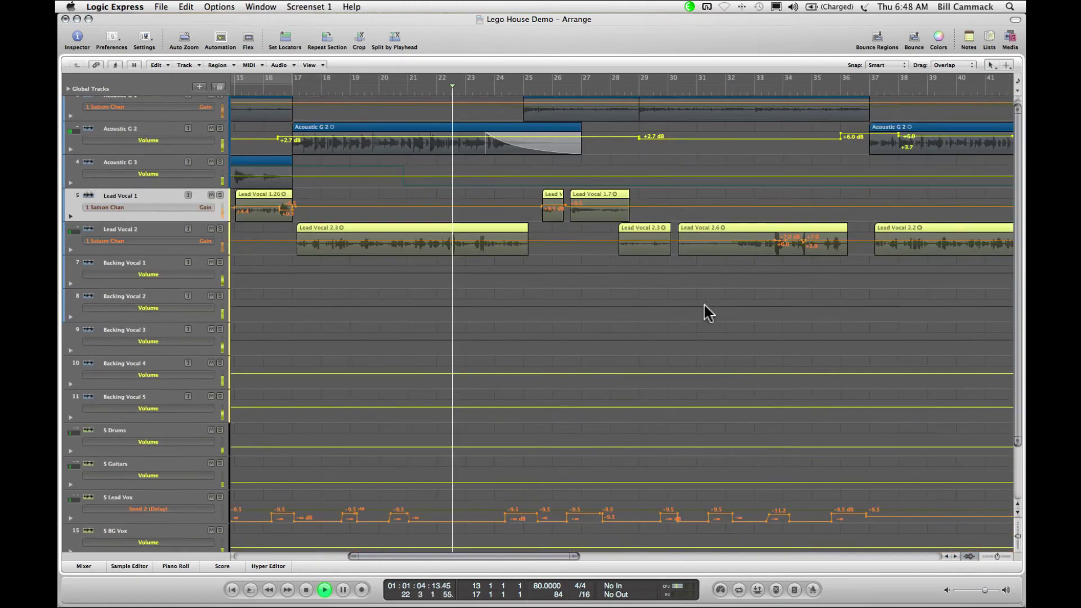
scroll(704, 303, right, 1)
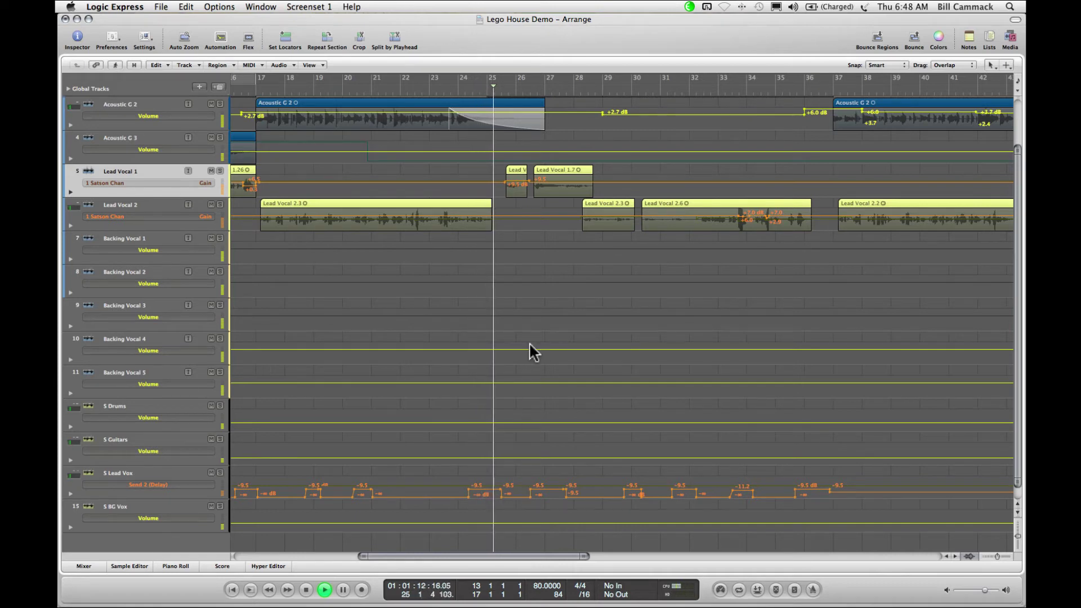
Enlarge Lead Vocal 2 around bars 33 to 35 and examine its gain automation dips over the loud peaks
scroll(528, 342, up, 2)
scroll(529, 342, up, 3)
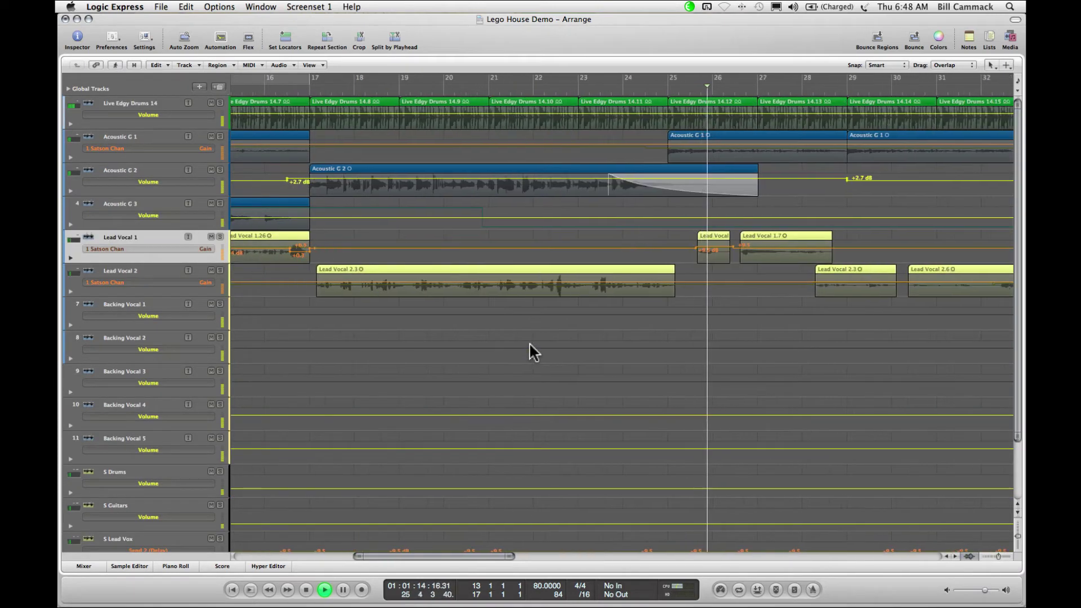
scroll(529, 342, right, 10)
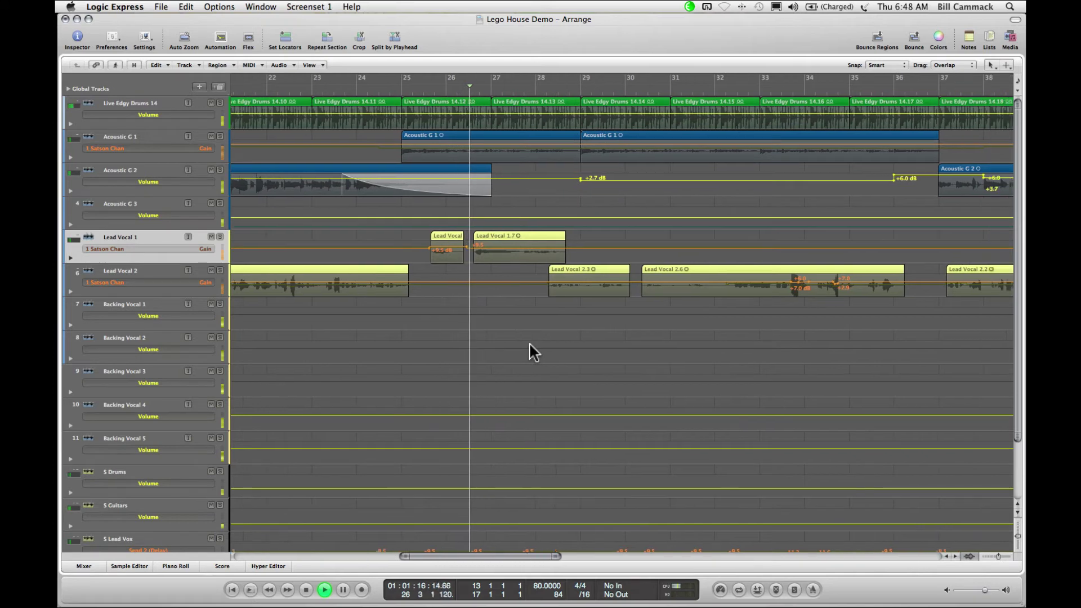
scroll(528, 341, up, 4)
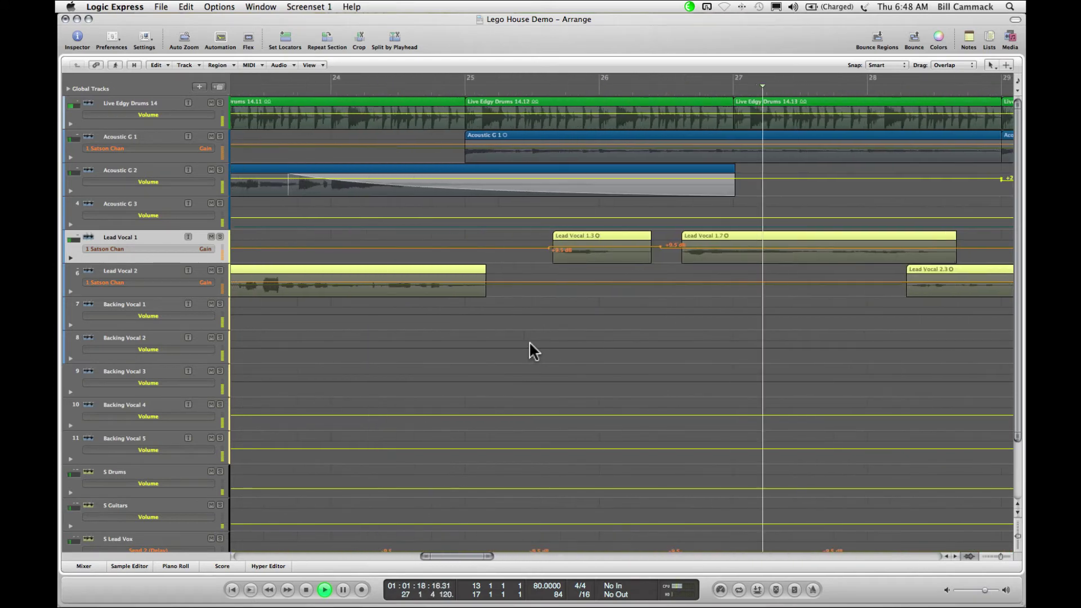
scroll(529, 349, right, 6)
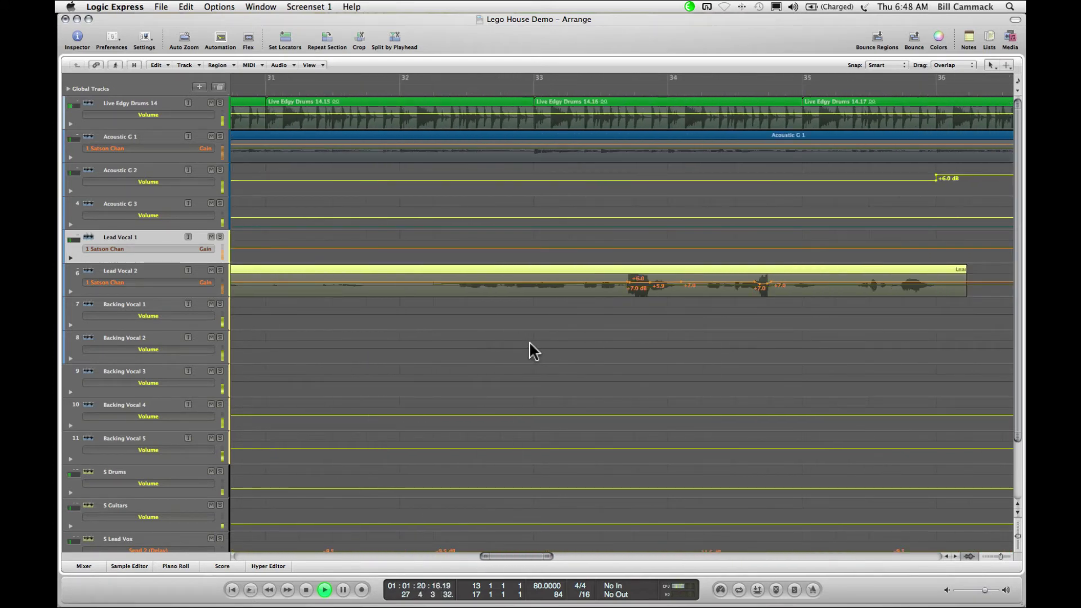
scroll(529, 340, up, 3)
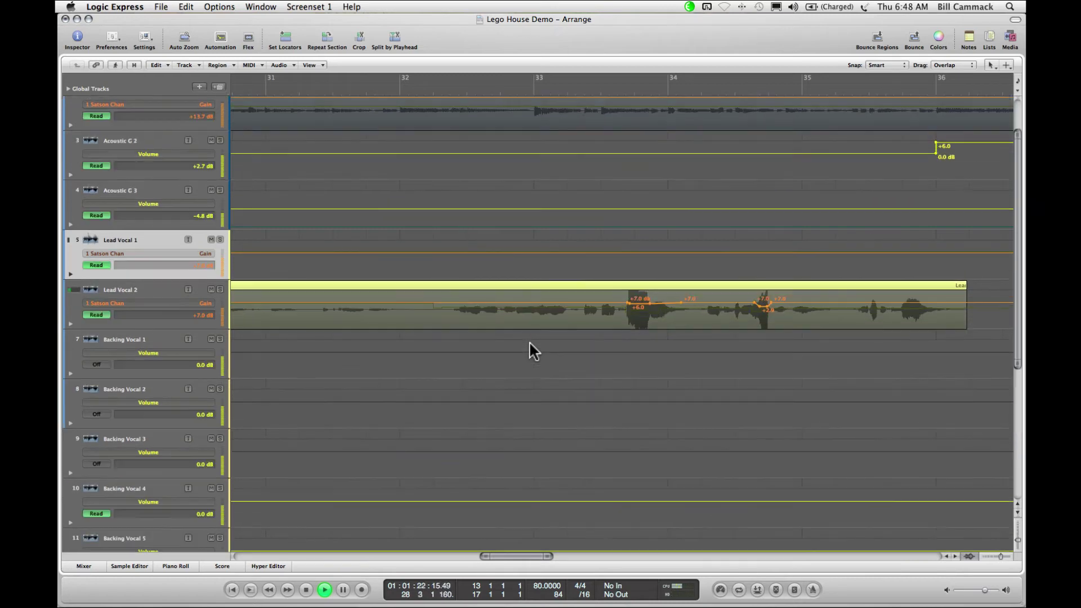
scroll(528, 340, up, 2)
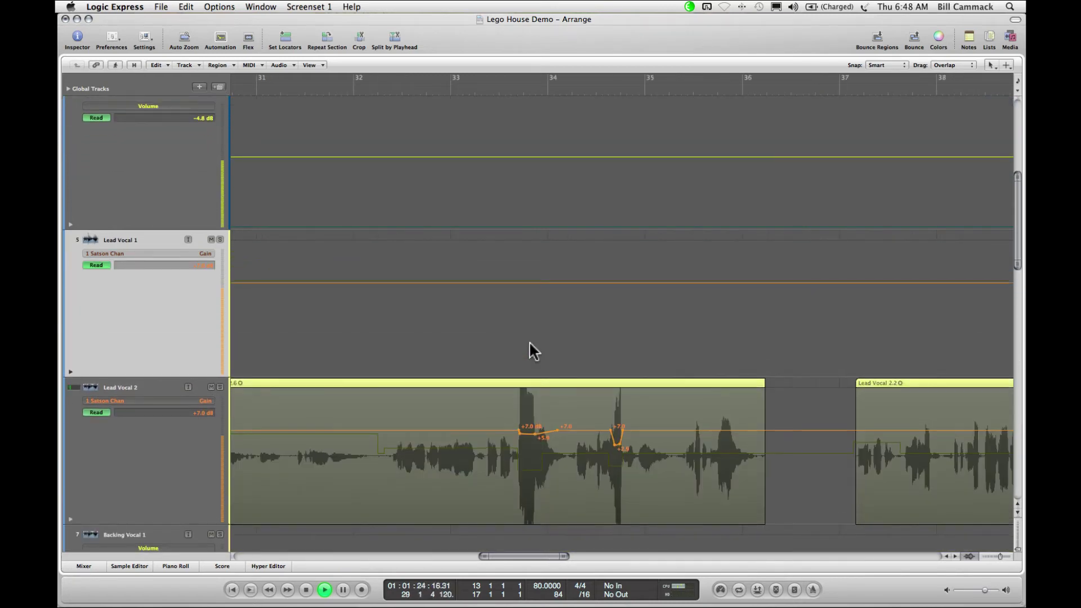
scroll(529, 340, down, 1)
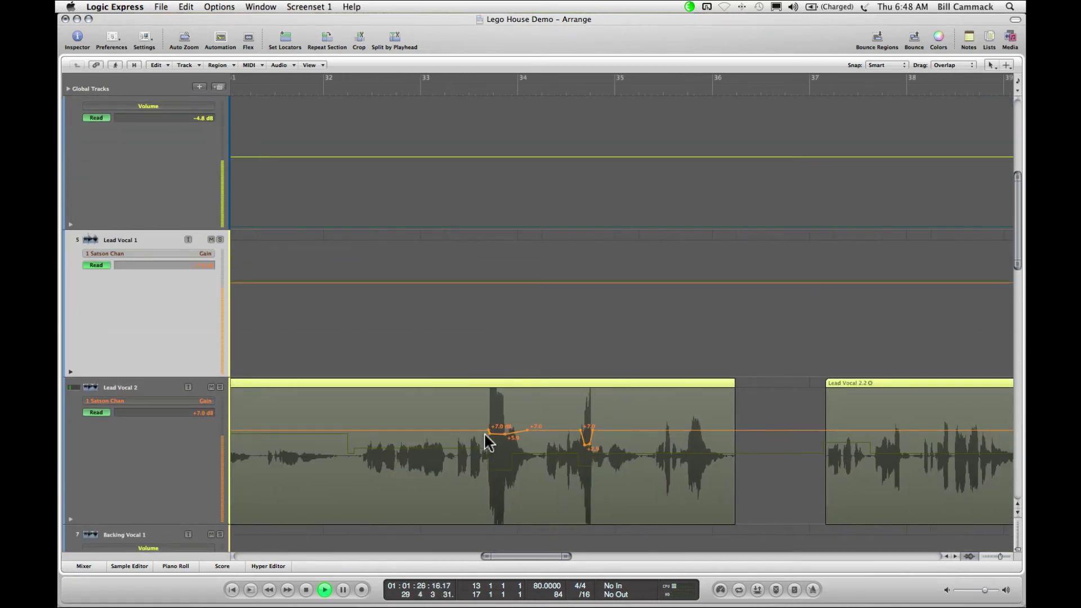
scroll(488, 449, down, 2)
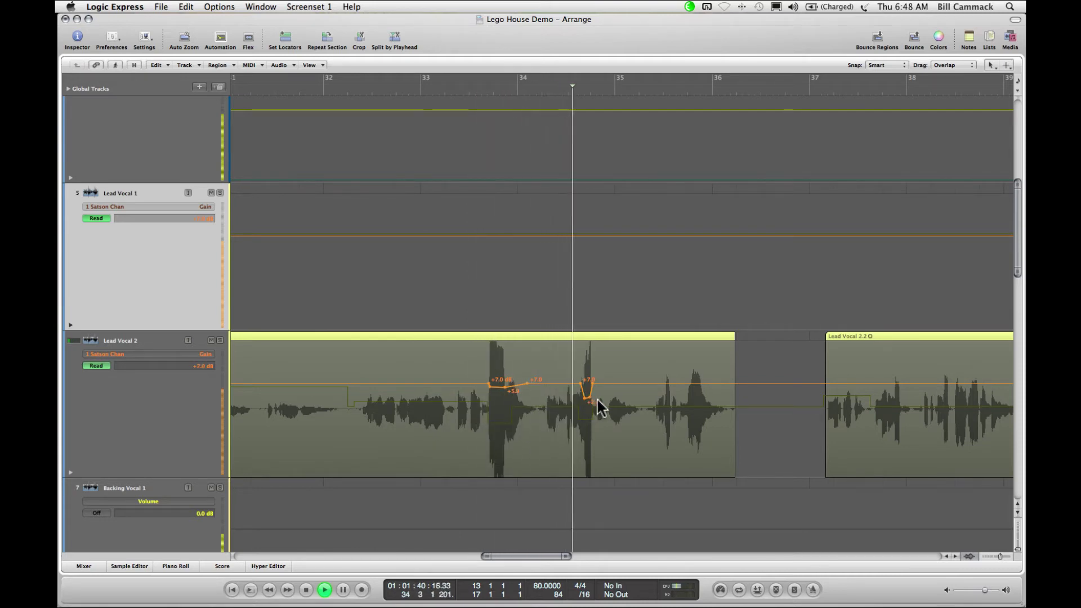
Replay Lead Vocal 2 from about bar 32, comparing its gain automation with the mixer channels, and hide the mixer again
click(288, 87)
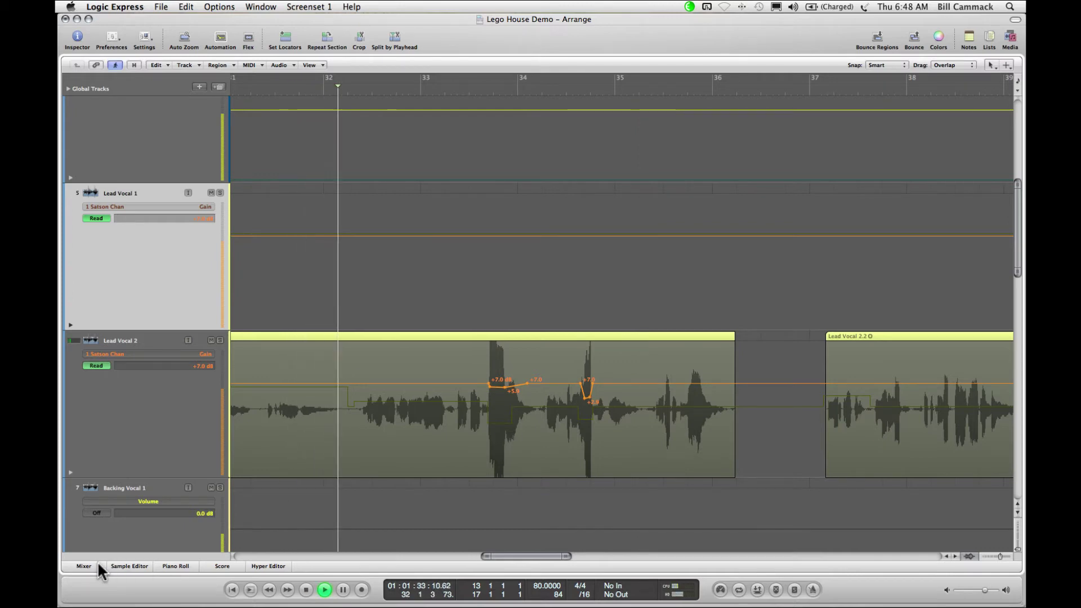
click(96, 565)
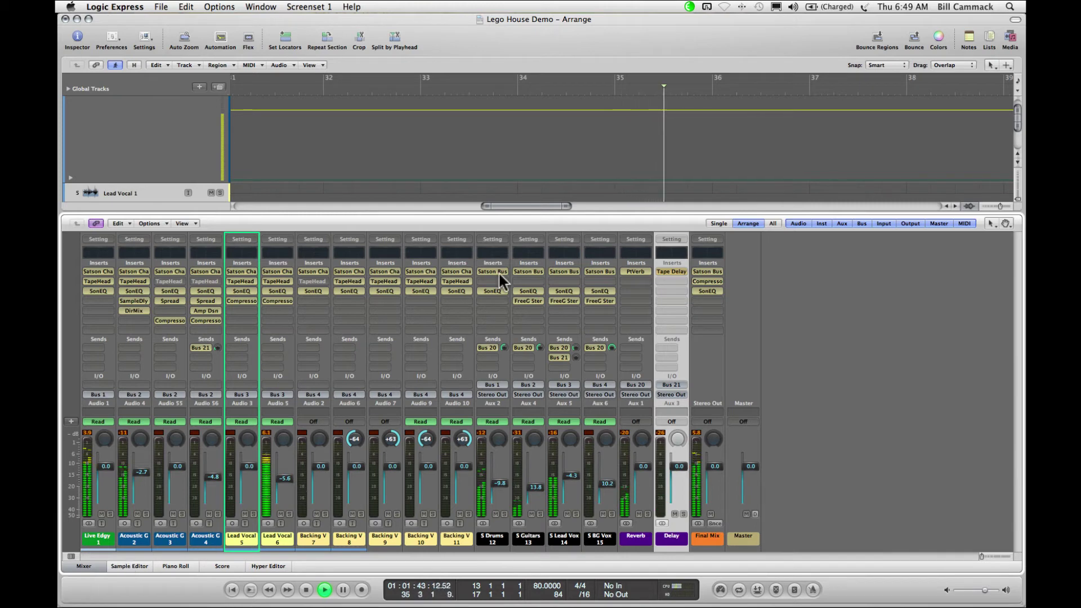
scroll(499, 185, down, 5)
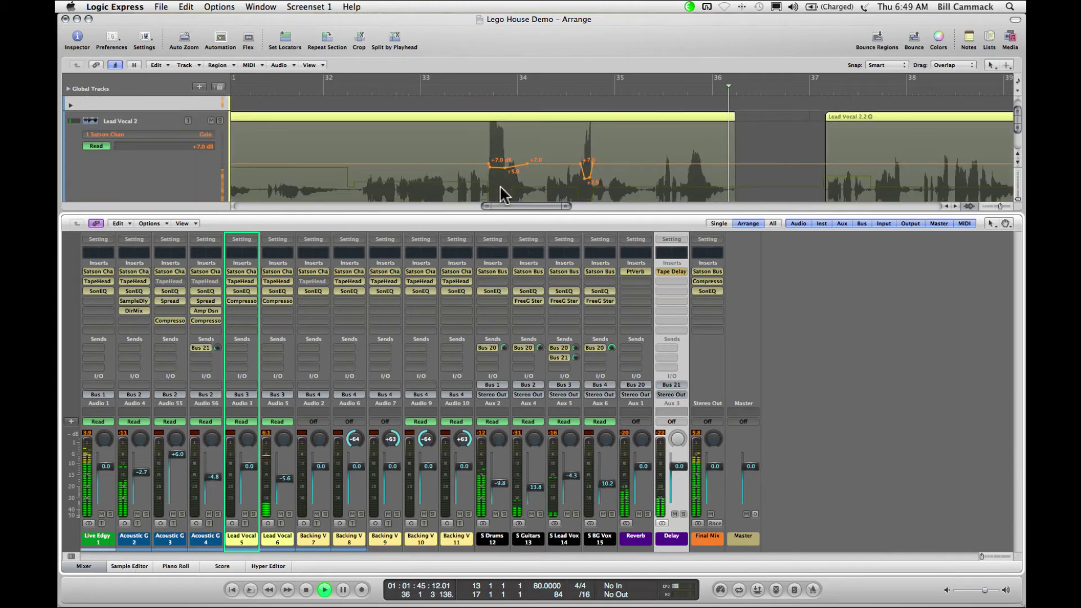
click(359, 88)
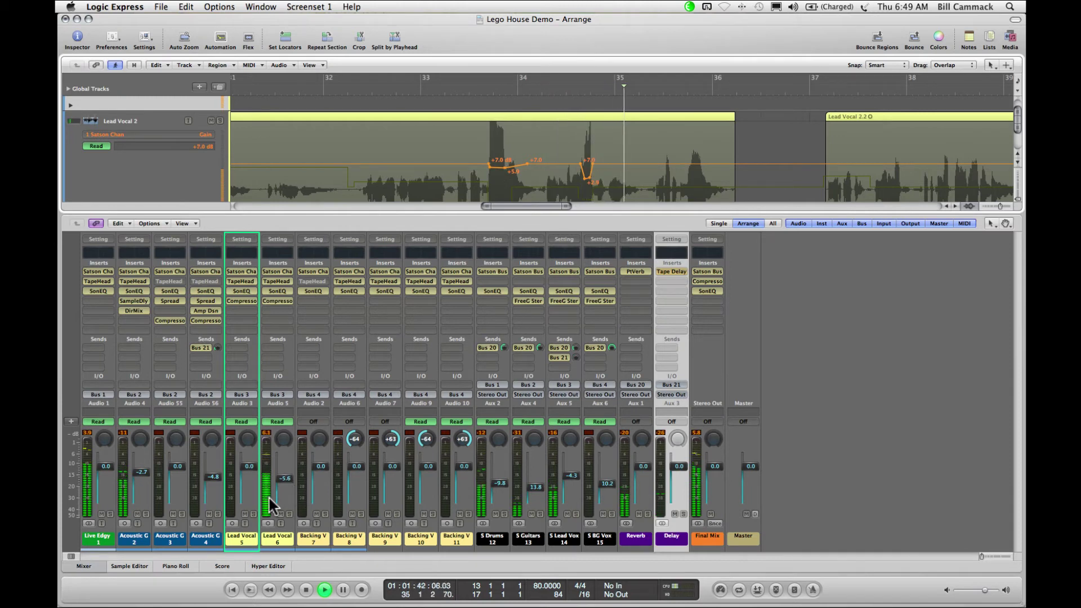
click(90, 563)
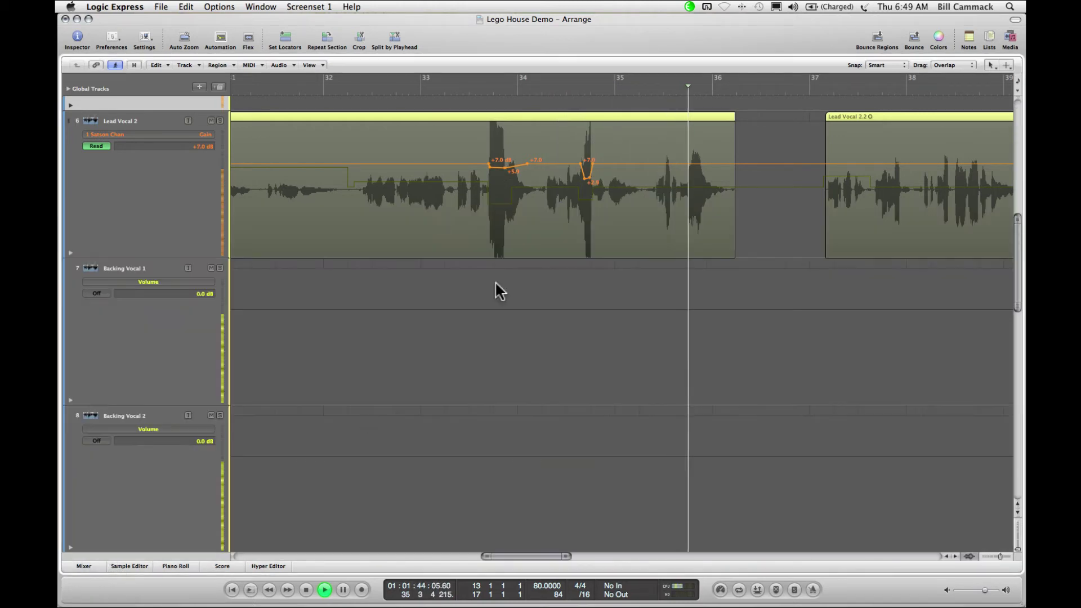
Hide the track automation, shrink the arrangement to a compact overview of all tracks, and show the mixer
key(ctrl+Up)
key(ctrl+Up)
key(ctrl+Up)
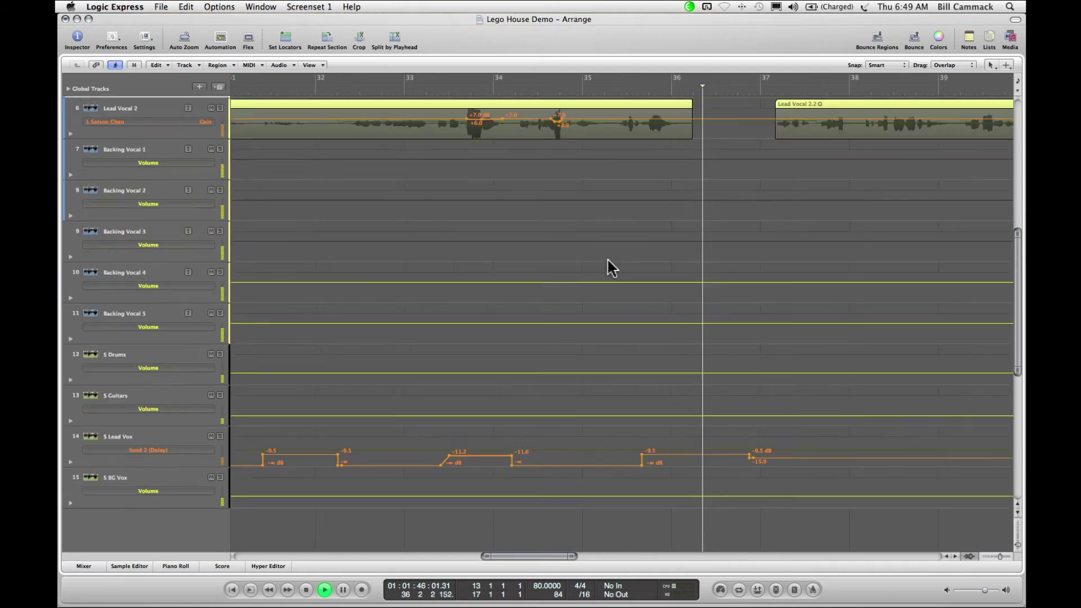
key(a)
key(ctrl+Up)
key(ctrl+Left)
key(ctrl+Left)
key(ctrl+Left)
key(ctrl+Left)
key(ctrl+Left)
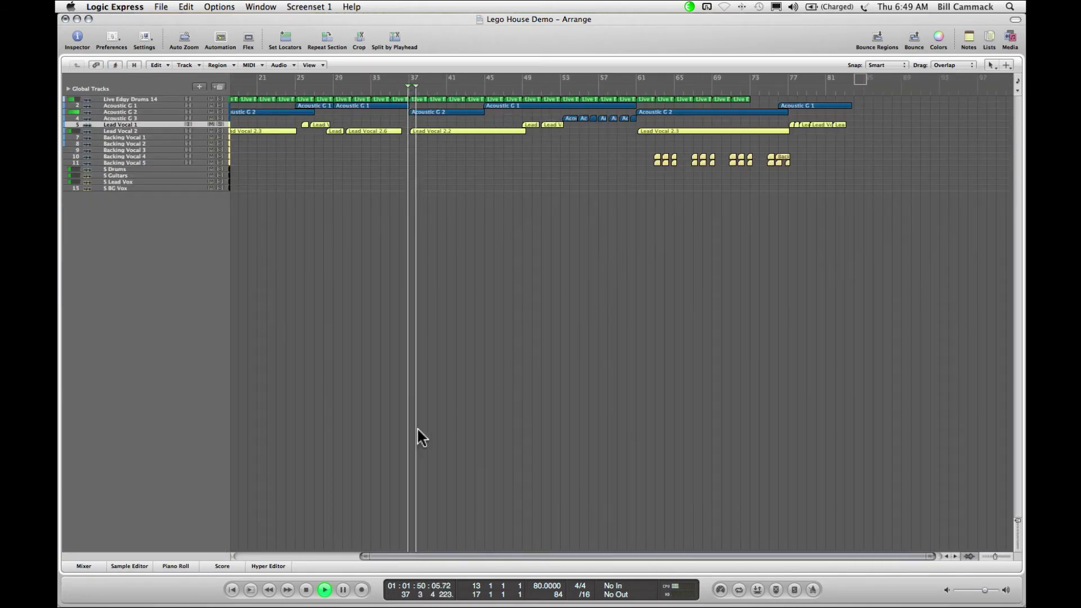
click(83, 566)
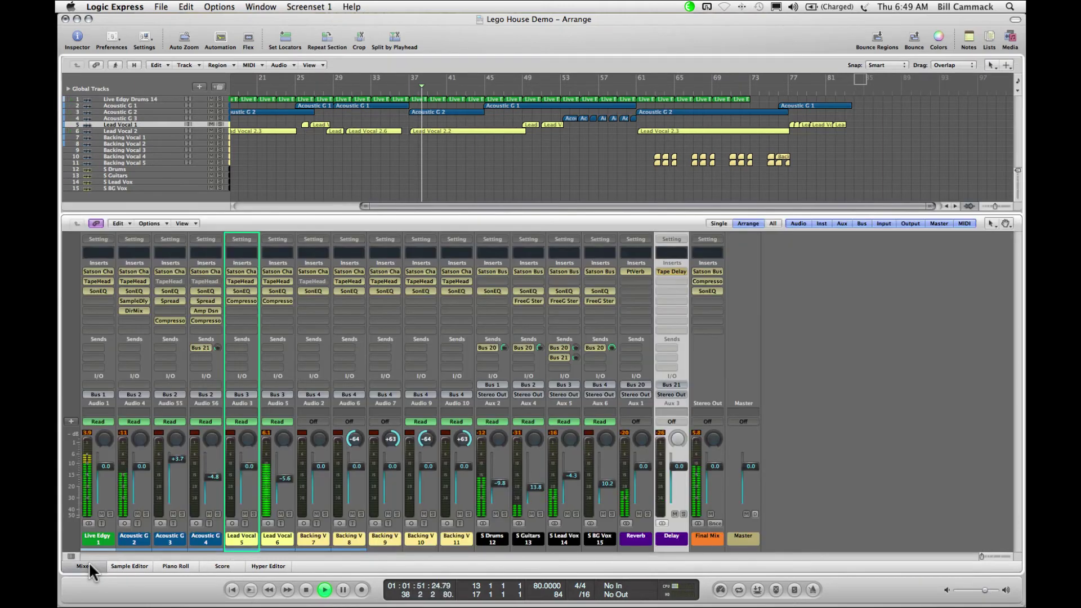
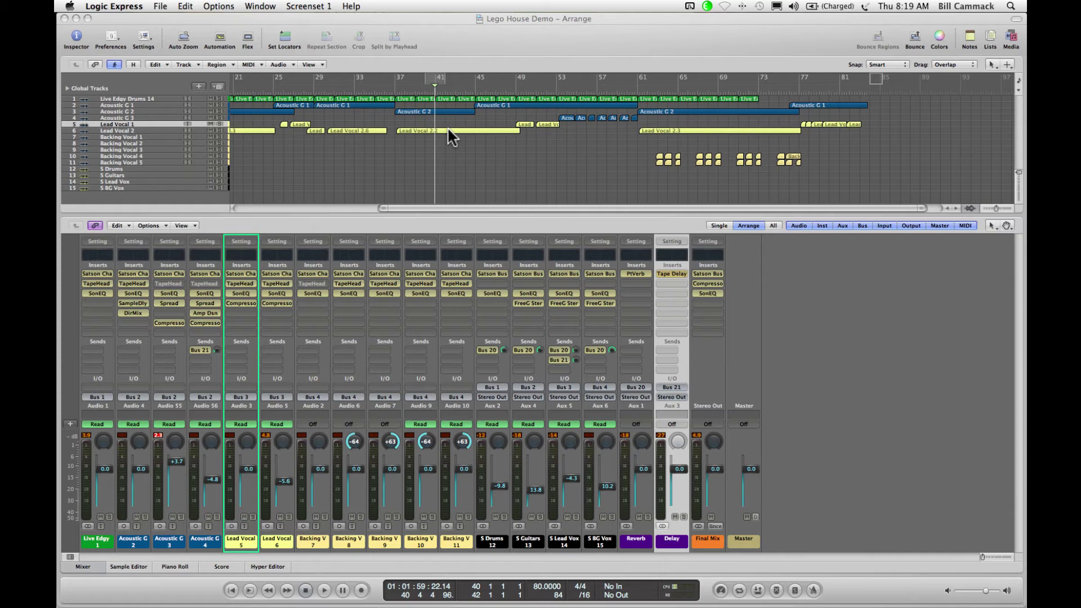
Turn on the cycle over bars 40 to 42, start playback, and enlarge the looped section in the arrangement
click(431, 82)
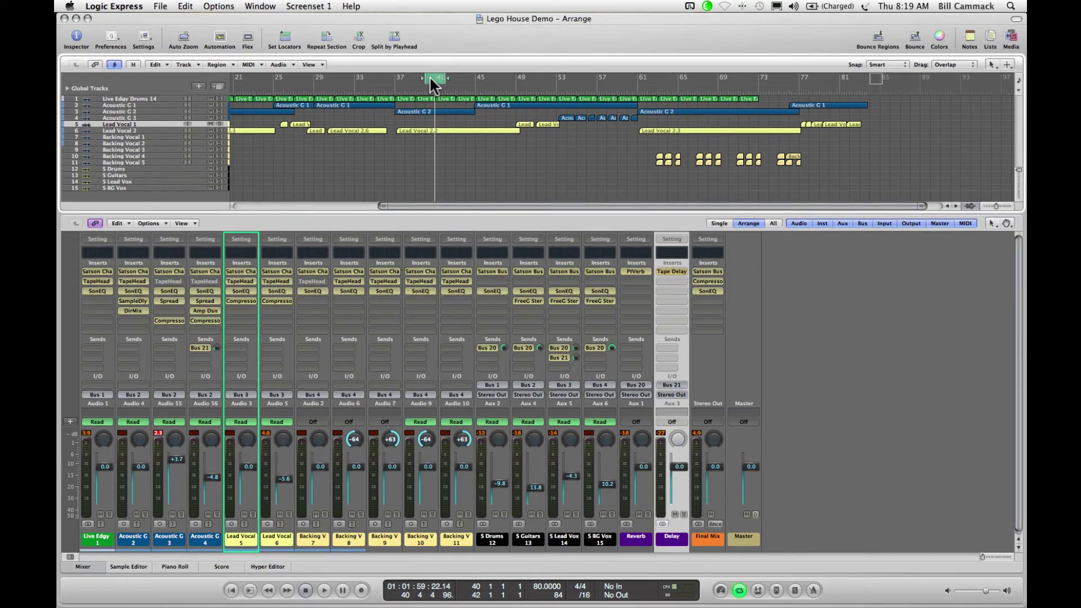
key(space)
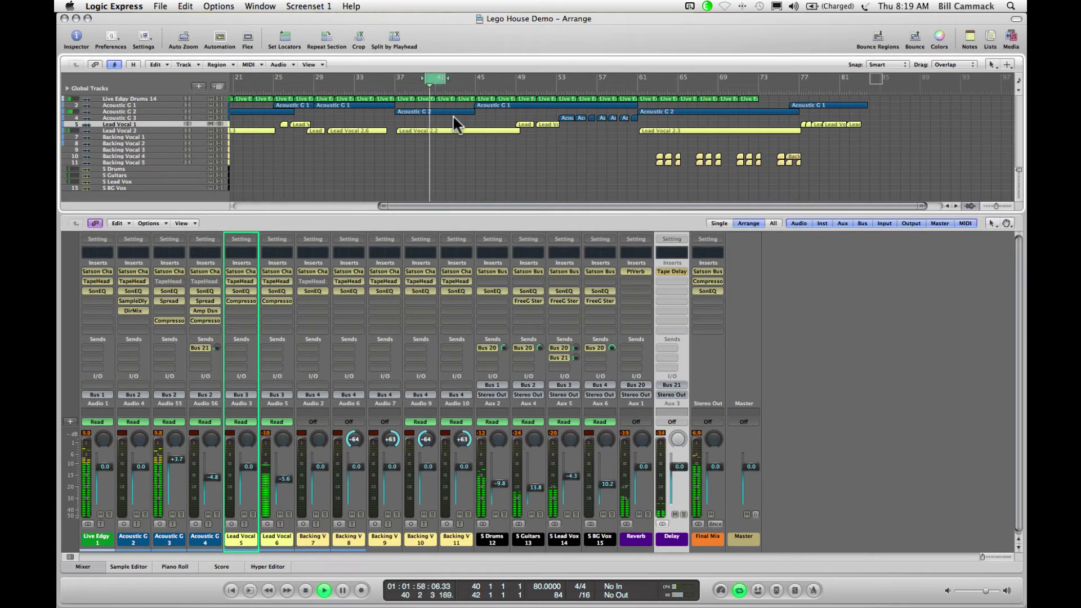
key(super+Right)
key(super+Right)
key(super+Right)
scroll(452, 115, left, 3)
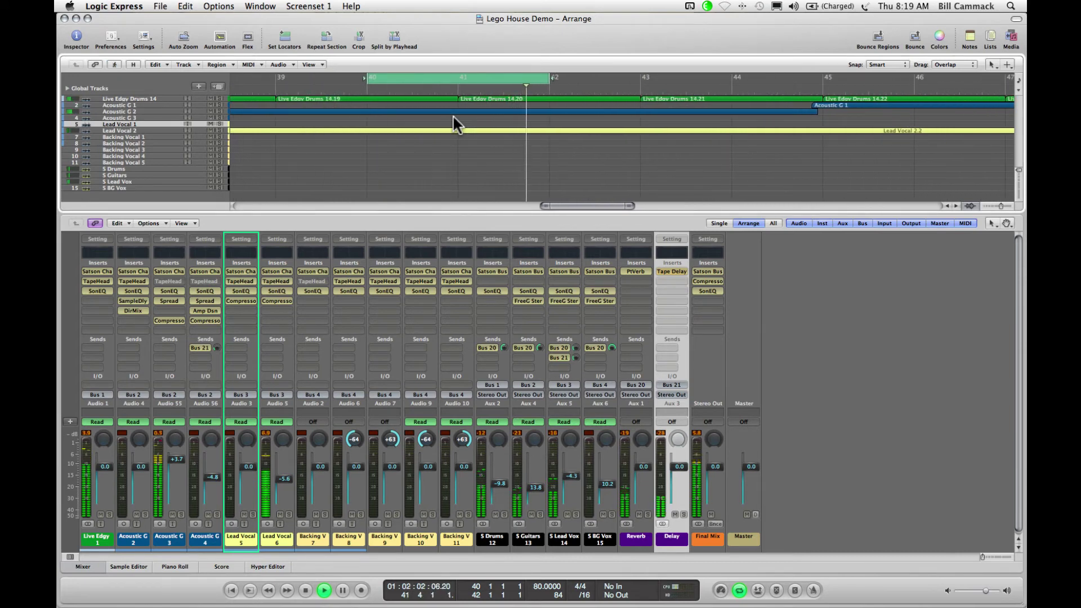
Hide the mixer, display the track automation, and frame the enlarged tracks around the looped bars 40 to 42
click(83, 564)
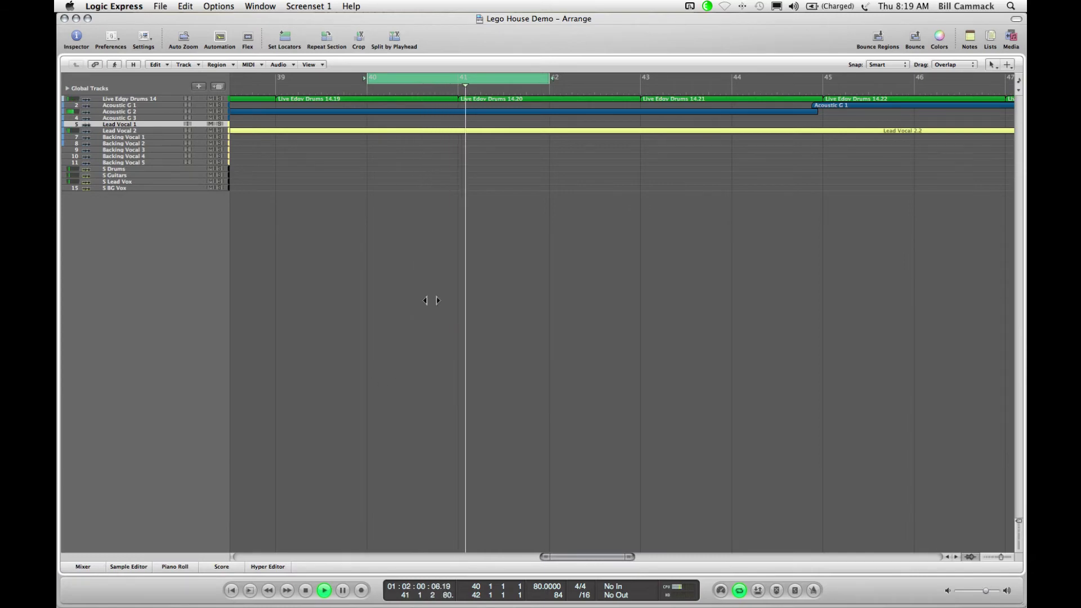
key(super+Down)
key(a)
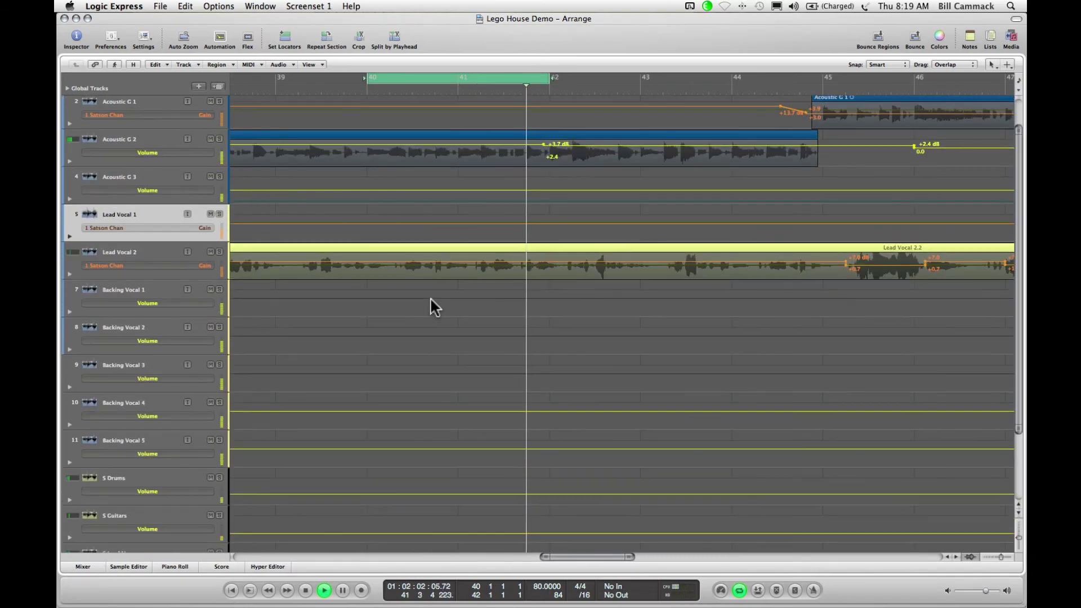
key(super+Right)
key(super+Right)
scroll(431, 308, up, 2)
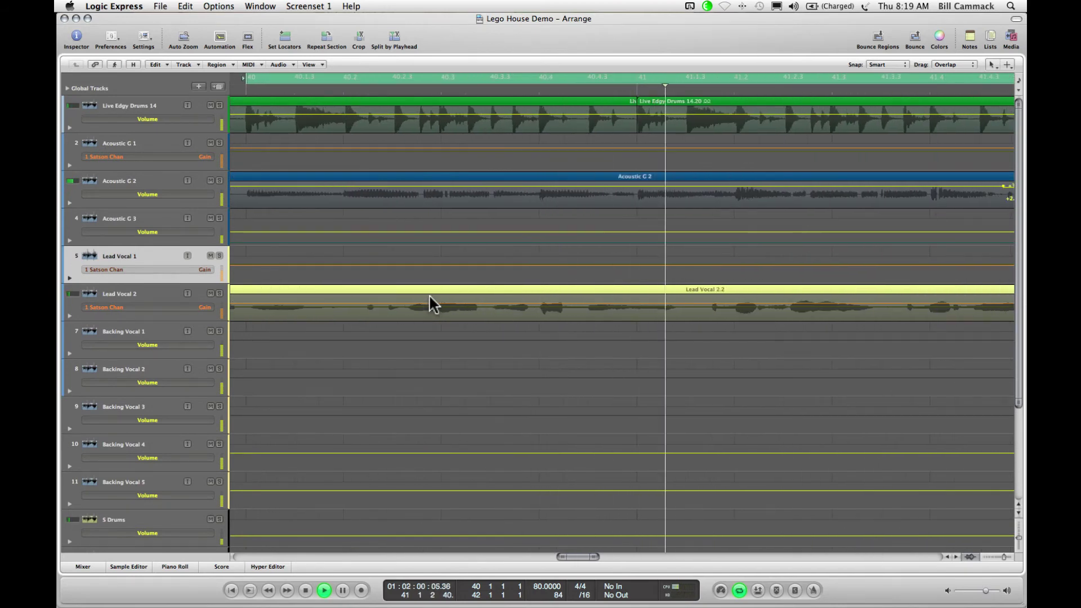
key(super+Left)
key(super+Left)
key(super+Right)
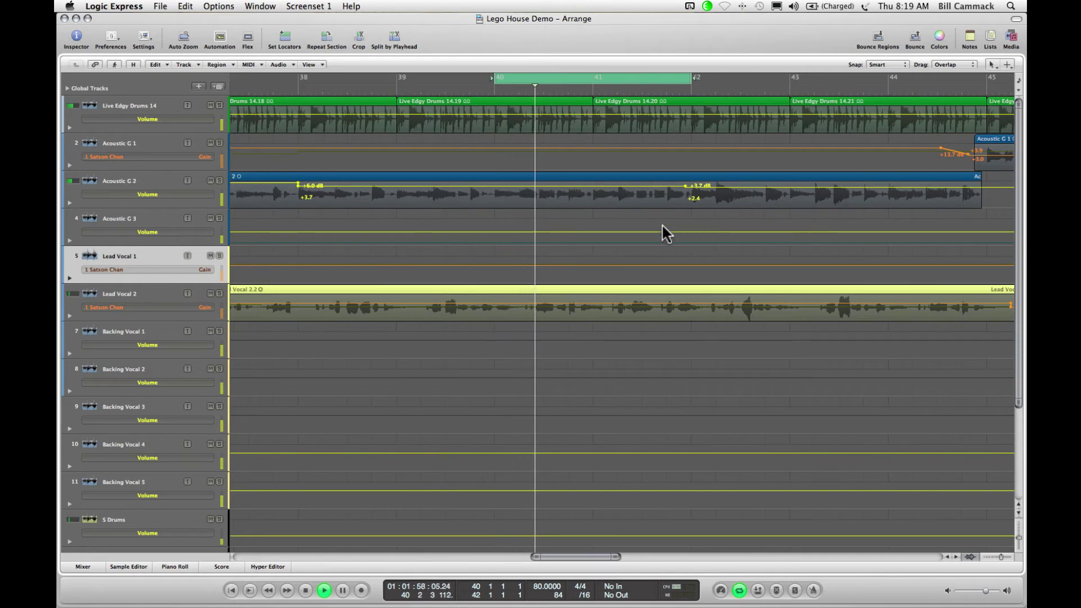
Make the tracks taller and examine Acoustic G 2's Volume automation between bars 38 and 42
key(super+Down)
key(super+Down)
key(super+Down)
key(super+Down)
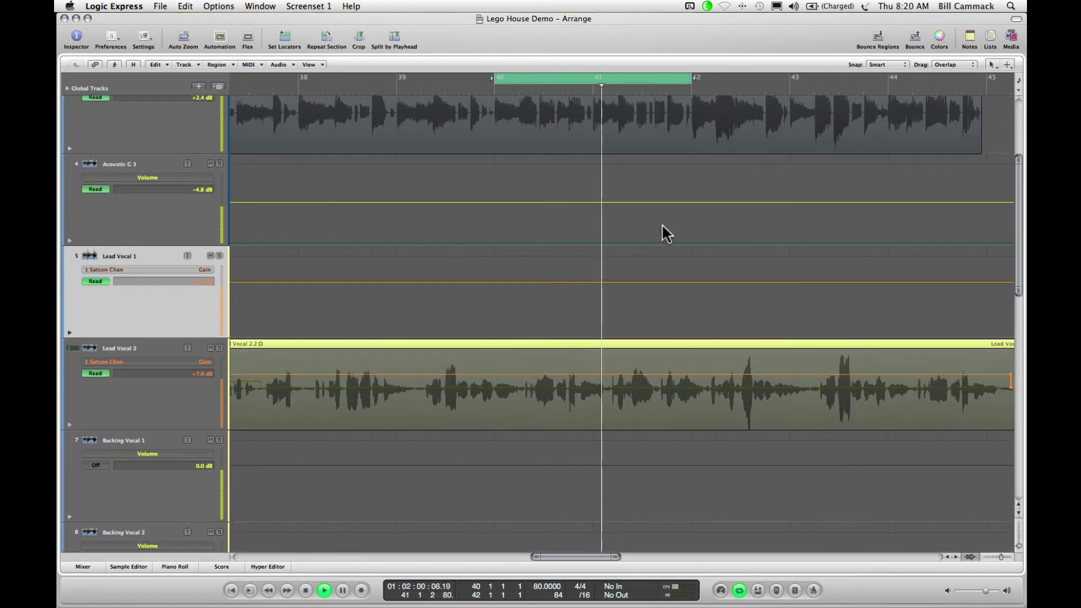
scroll(662, 226, up, 5)
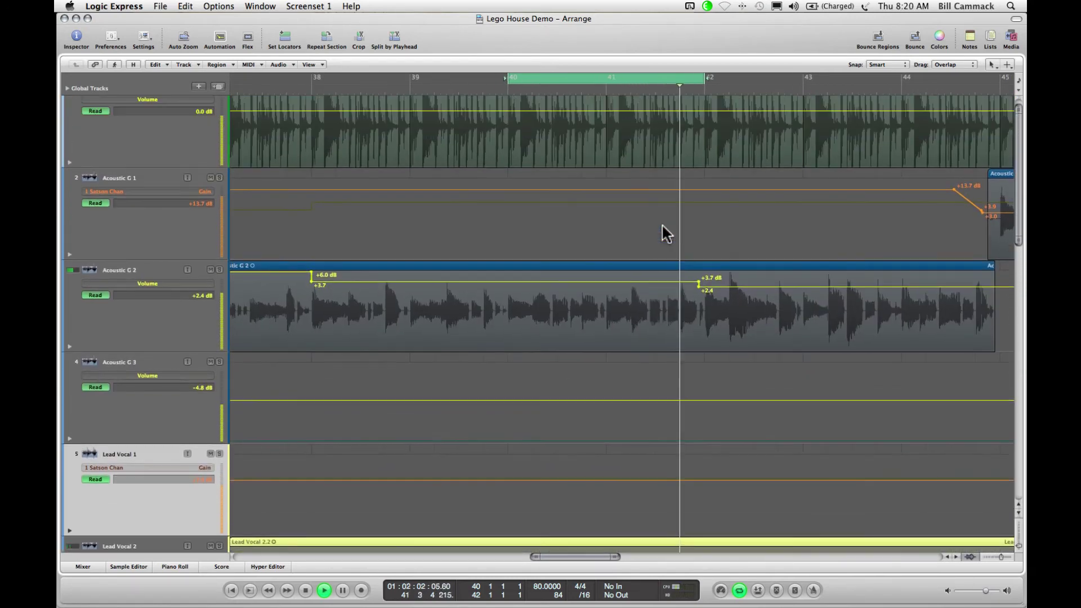
scroll(661, 224, up, 1)
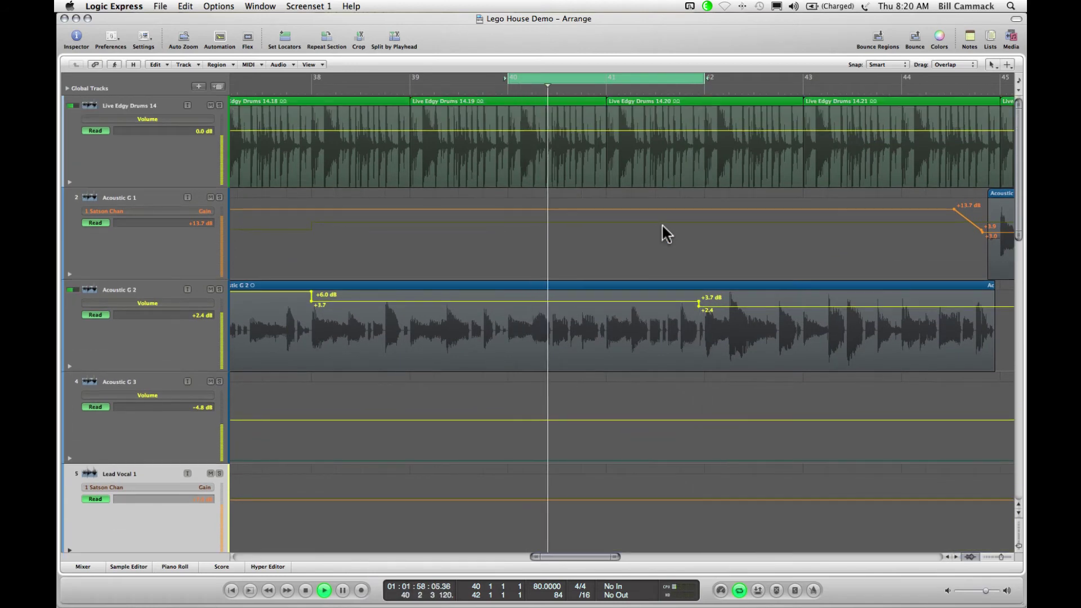
Switch the tracks to the Flex view, show the mixer, and solo the Acoustic G 2 track
click(248, 38)
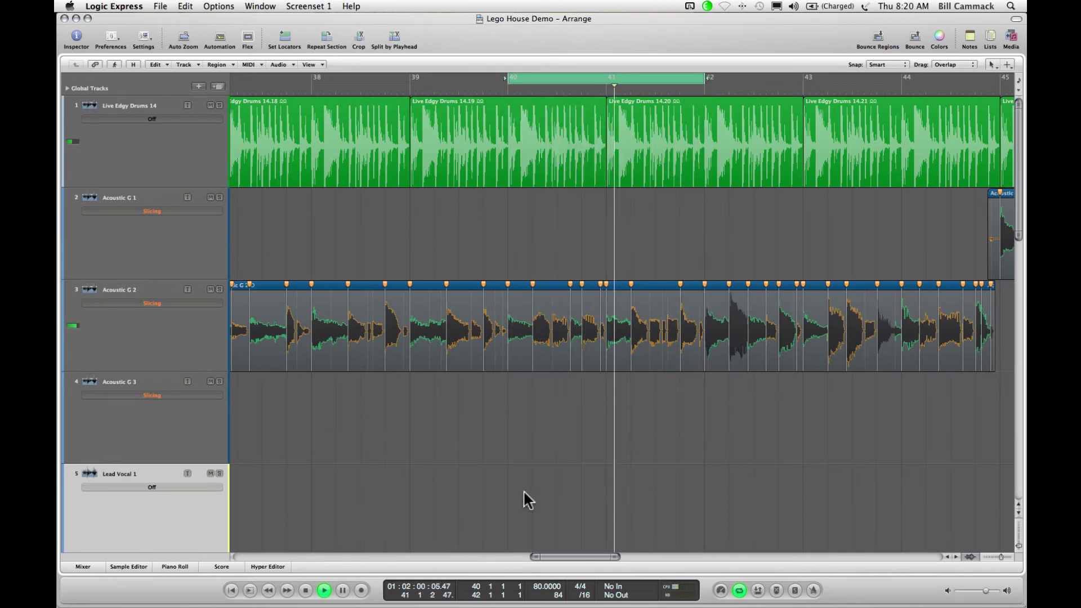
scroll(522, 490, down, 5)
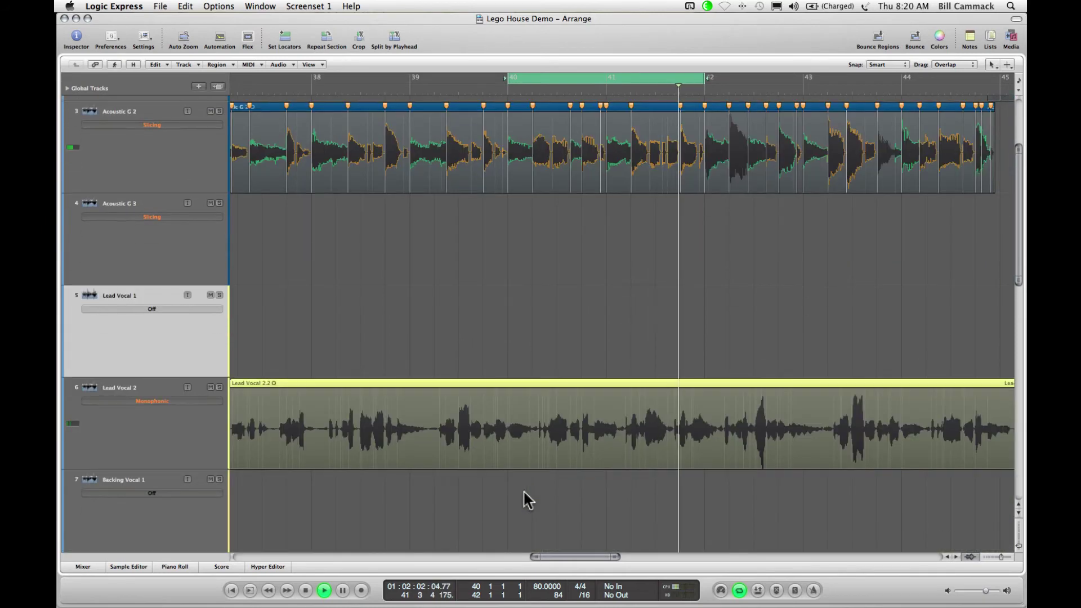
click(89, 566)
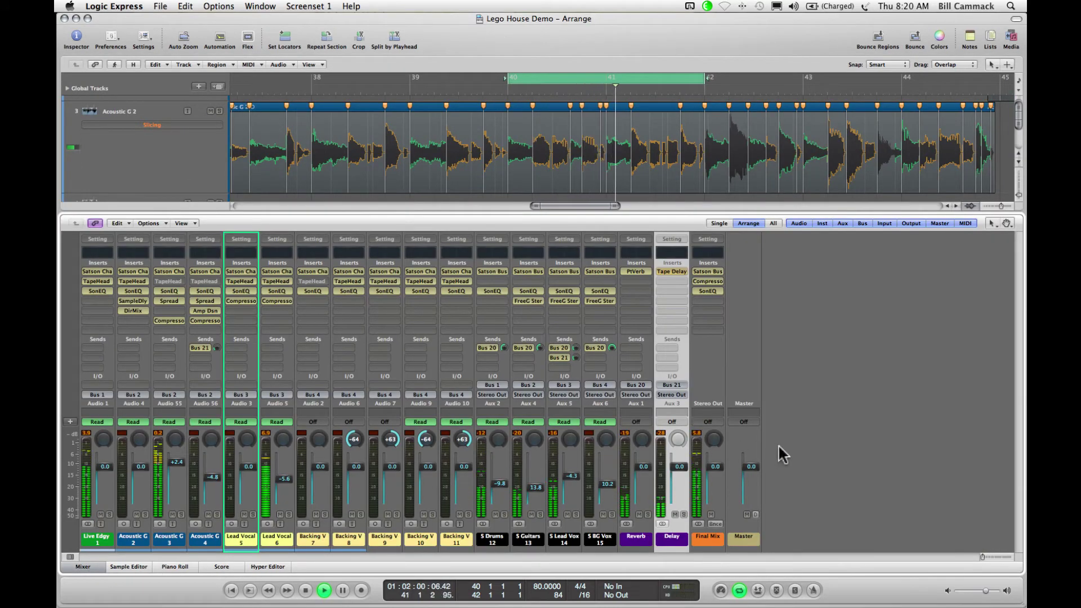
key(s)
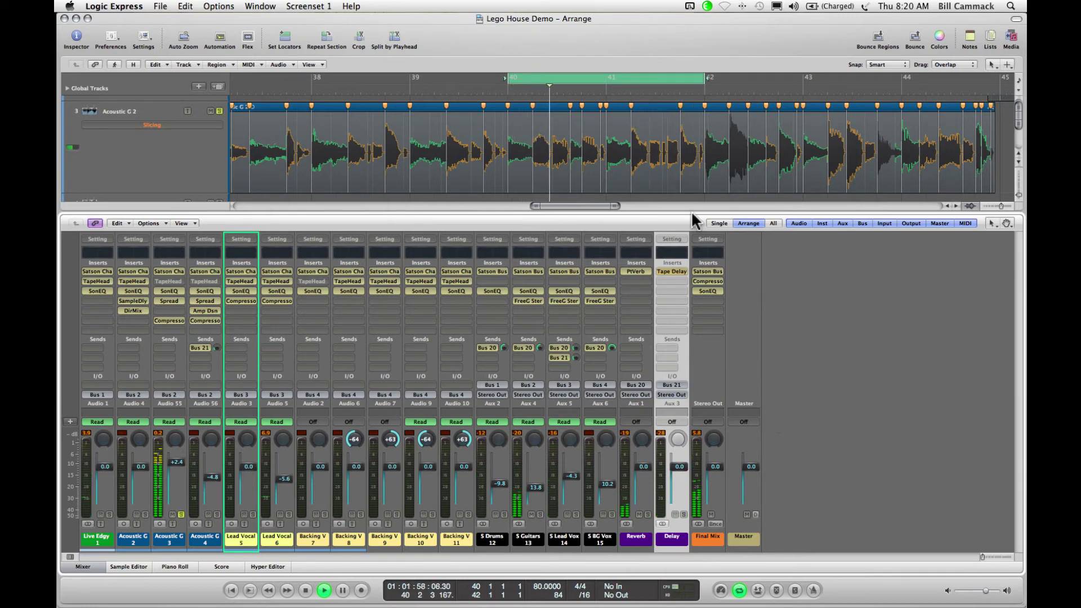
Enable the metronome click, enlarge the looped bars 40 to 42, and solo S Lead Vox alongside Acoustic G 2
click(813, 590)
key(super+Right)
key(super+Right)
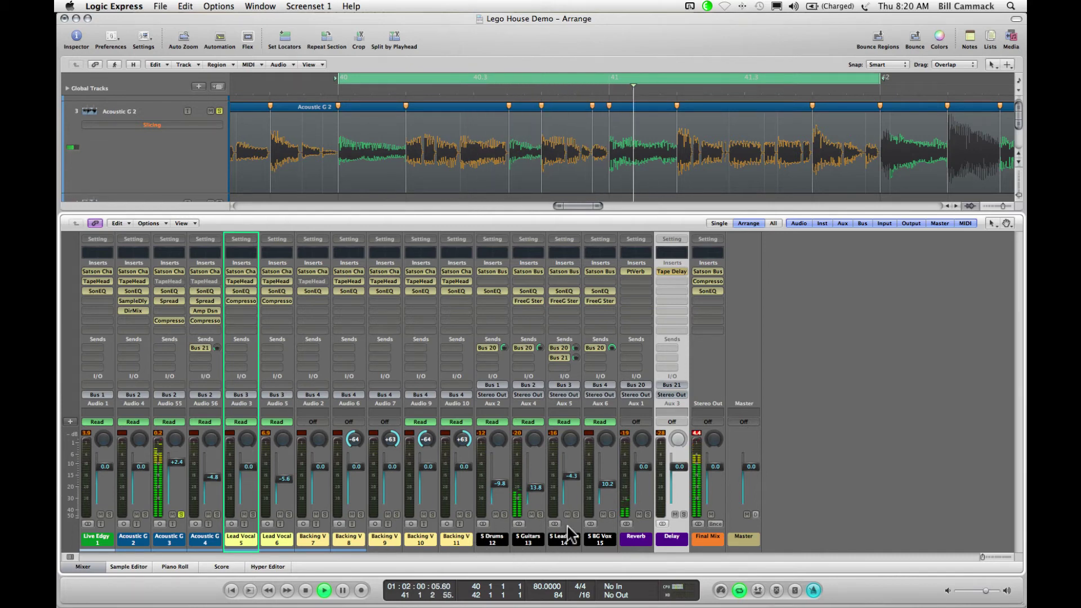
click(575, 514)
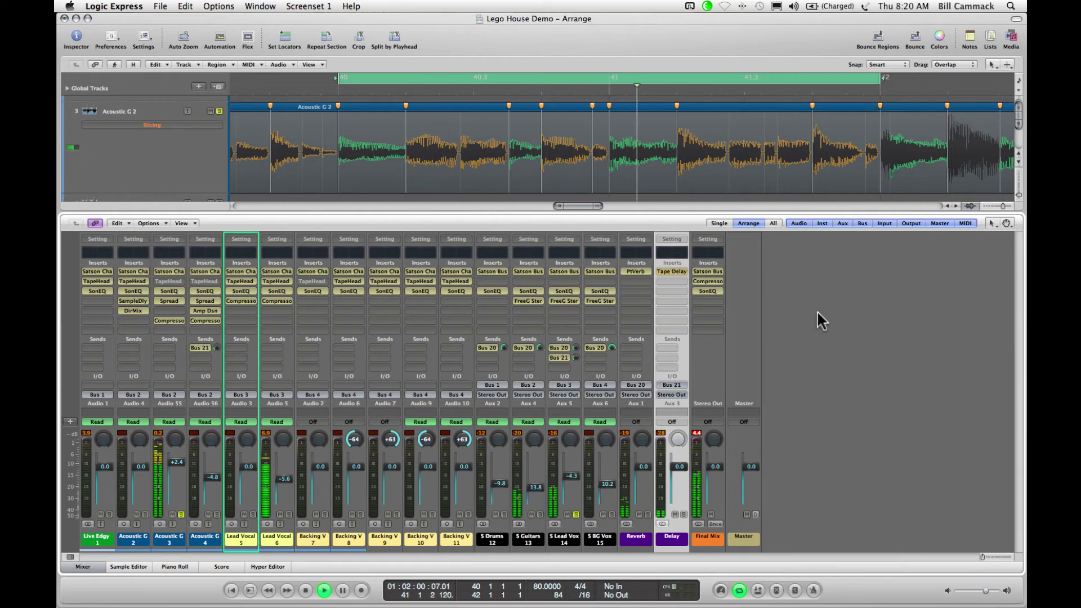
Add the Live Edgy Drums 14 track to the solo and compare its waveform with Acoustic G 2 across the loop
scroll(752, 177, up, 3)
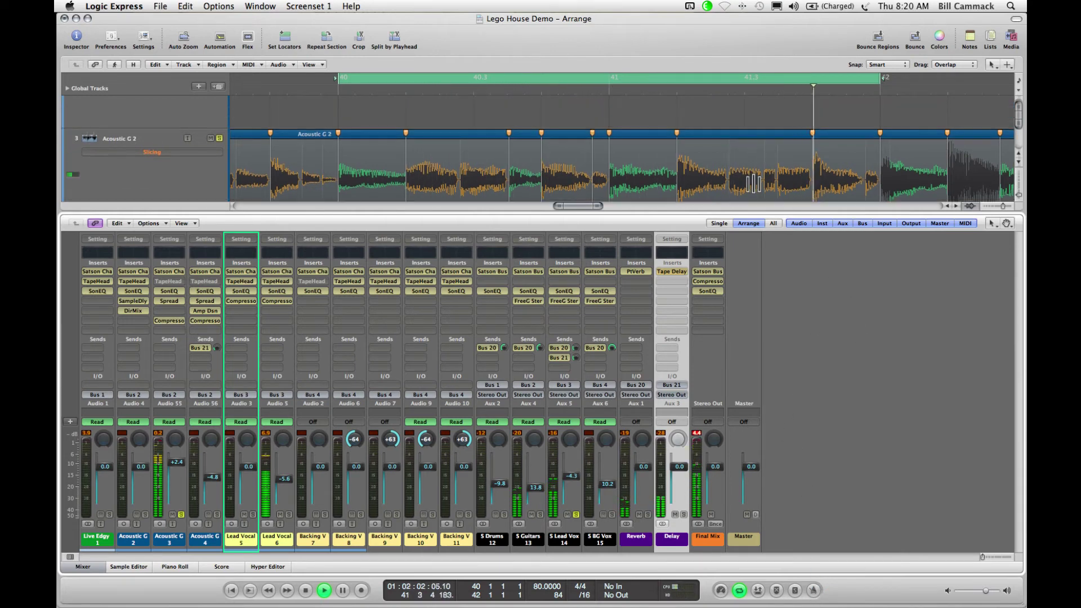
scroll(754, 183, up, 2)
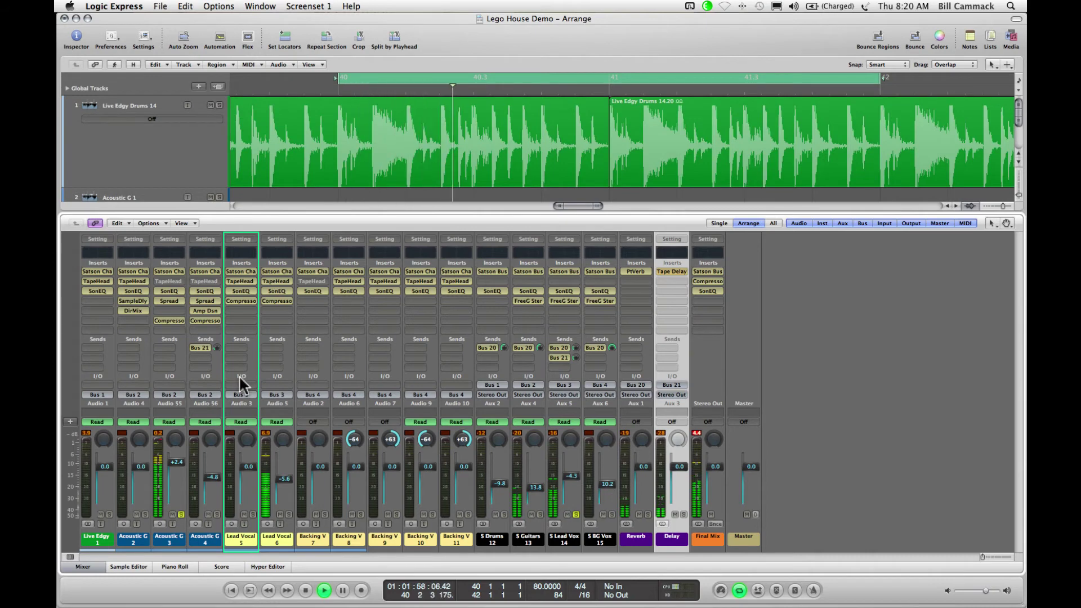
click(110, 514)
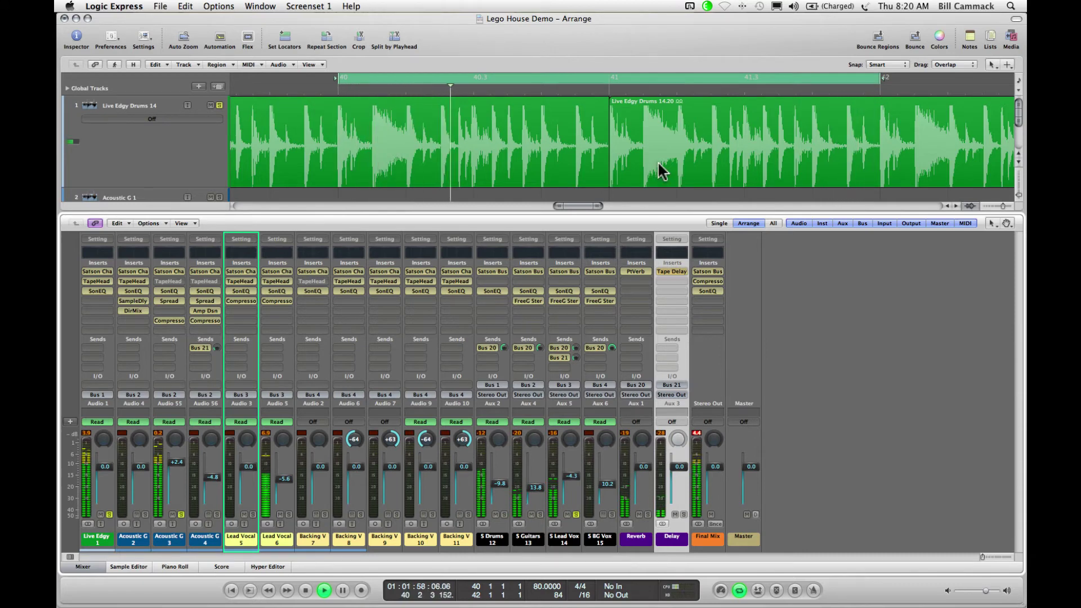
scroll(658, 161, down, 3)
scroll(657, 161, up, 2)
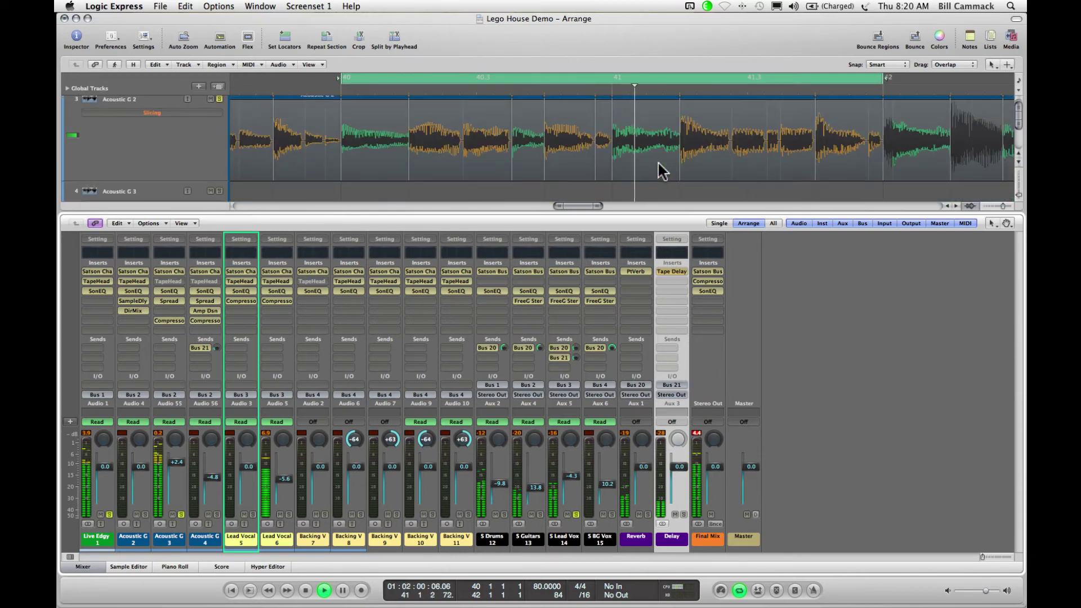
scroll(660, 169, down, 1)
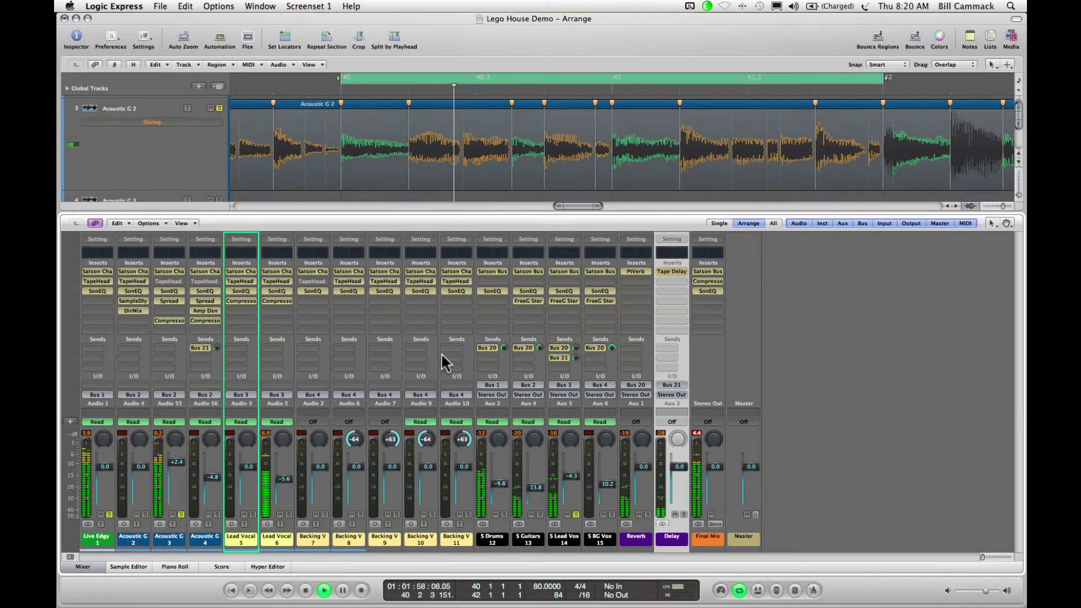
Leave only Acoustic G 2 soloed and move three of its flex markers earlier, two in bar 40 and one in bar 41
click(110, 514)
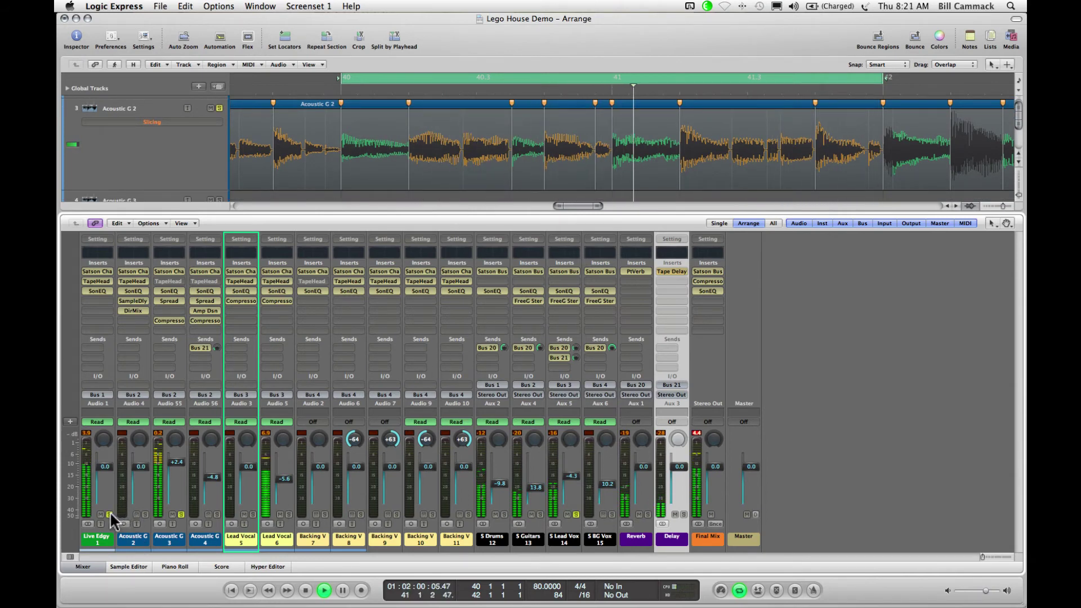
click(576, 514)
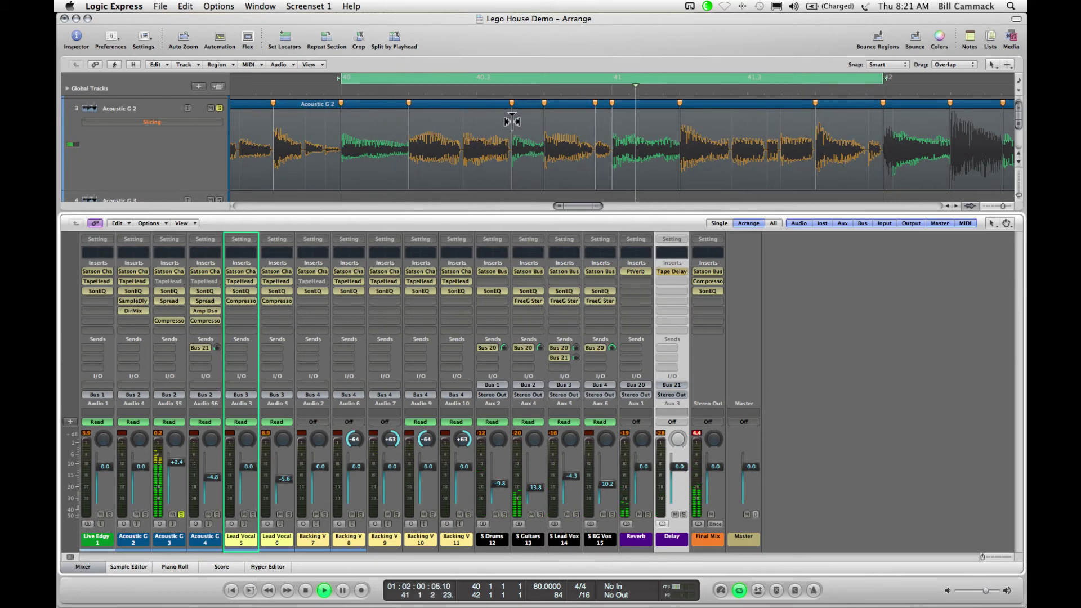
drag(475, 121, 471, 121)
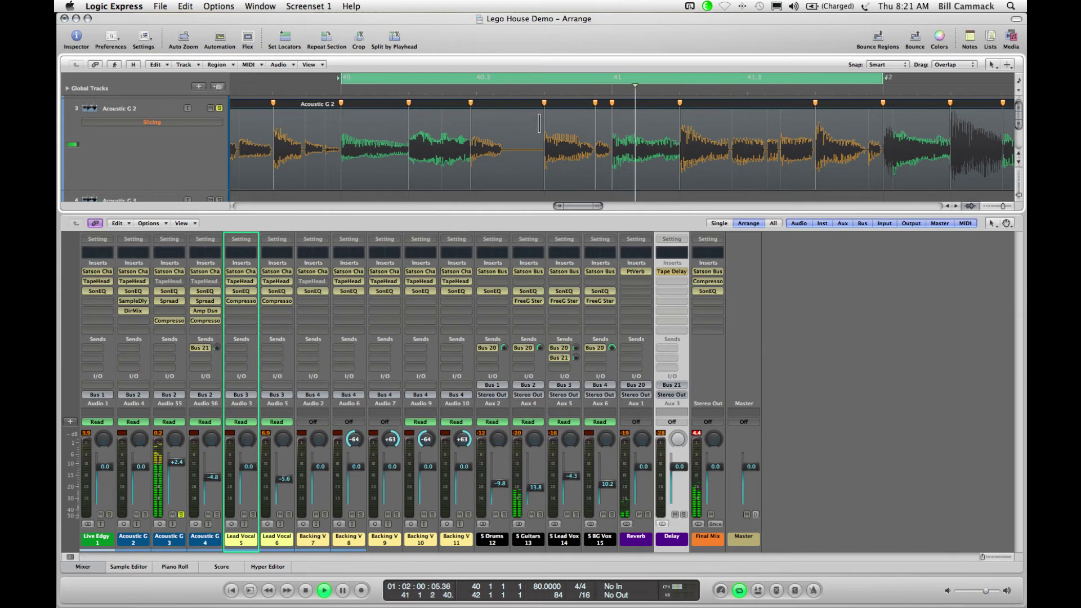
drag(532, 123, 521, 123)
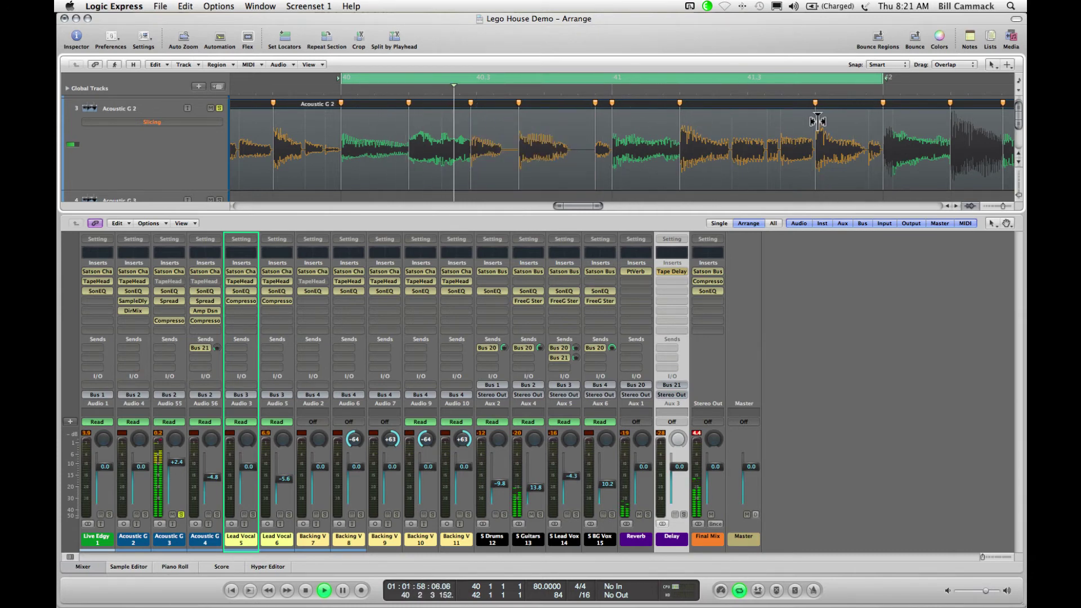
drag(790, 121, 760, 120)
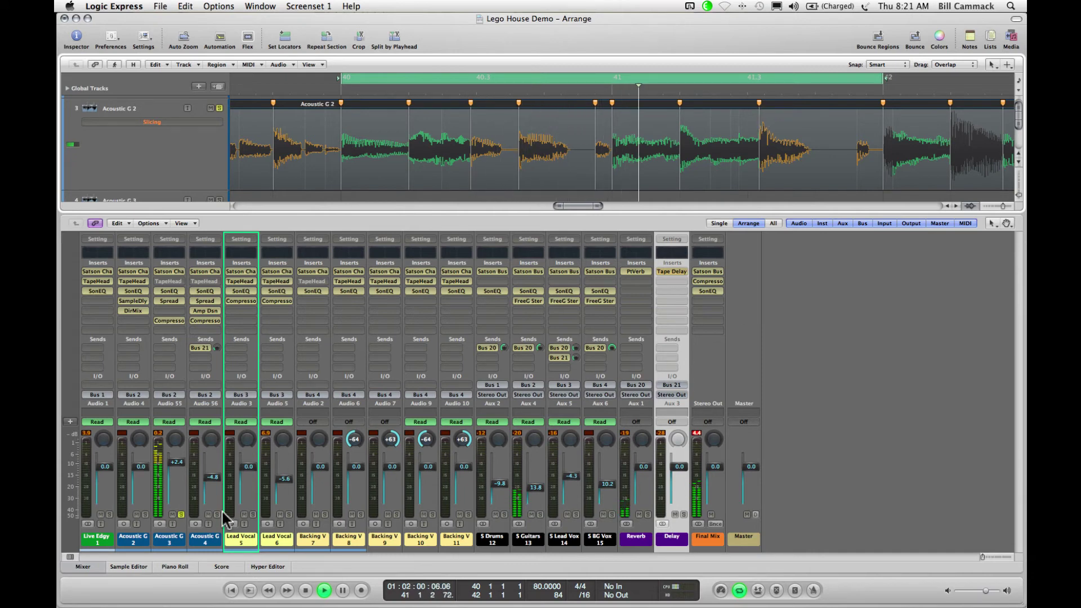
Audition the edited loop with the drums and S Lead Vox soloed in, return to Acoustic G 2 alone, and stop playback
click(109, 515)
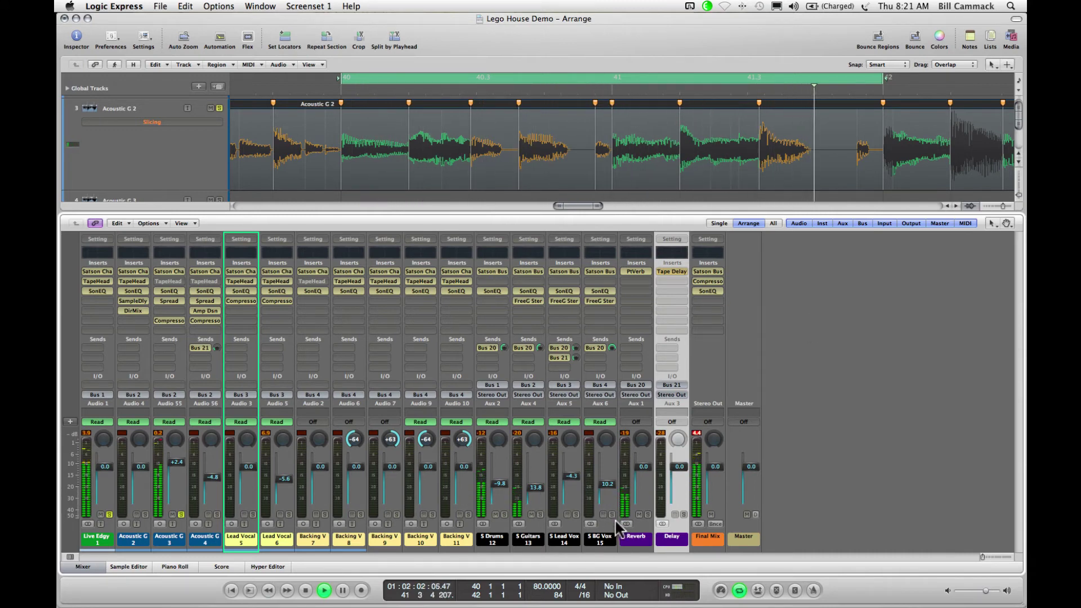
click(576, 514)
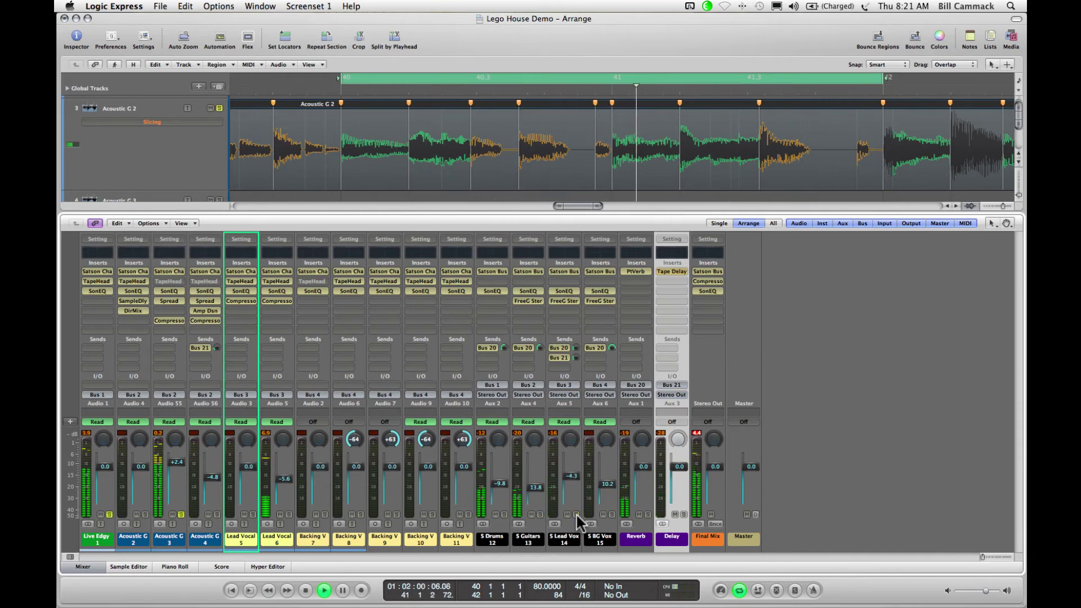
click(110, 514)
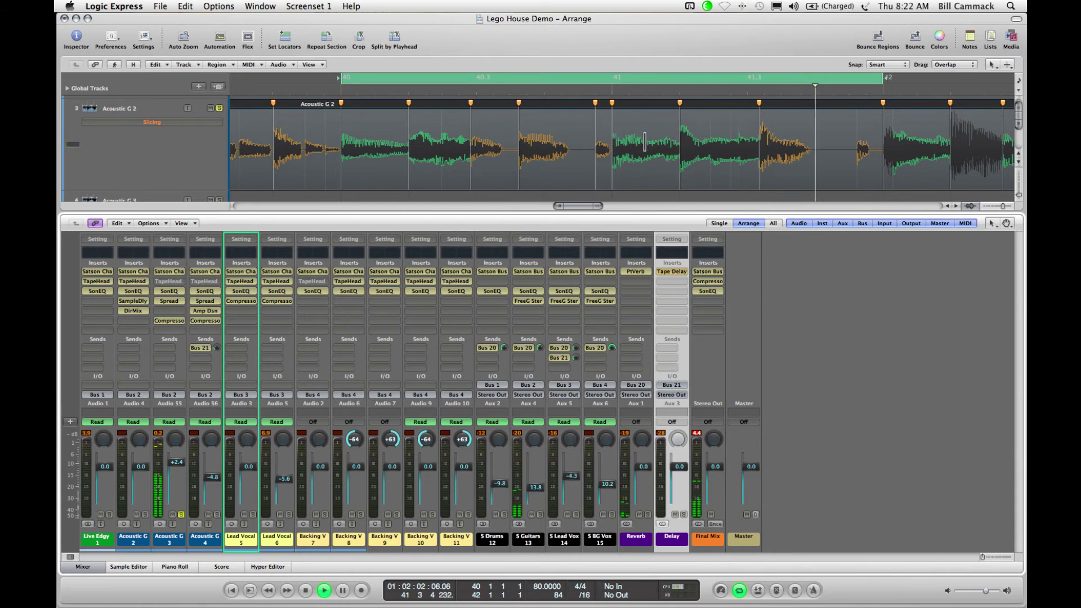
key(space)
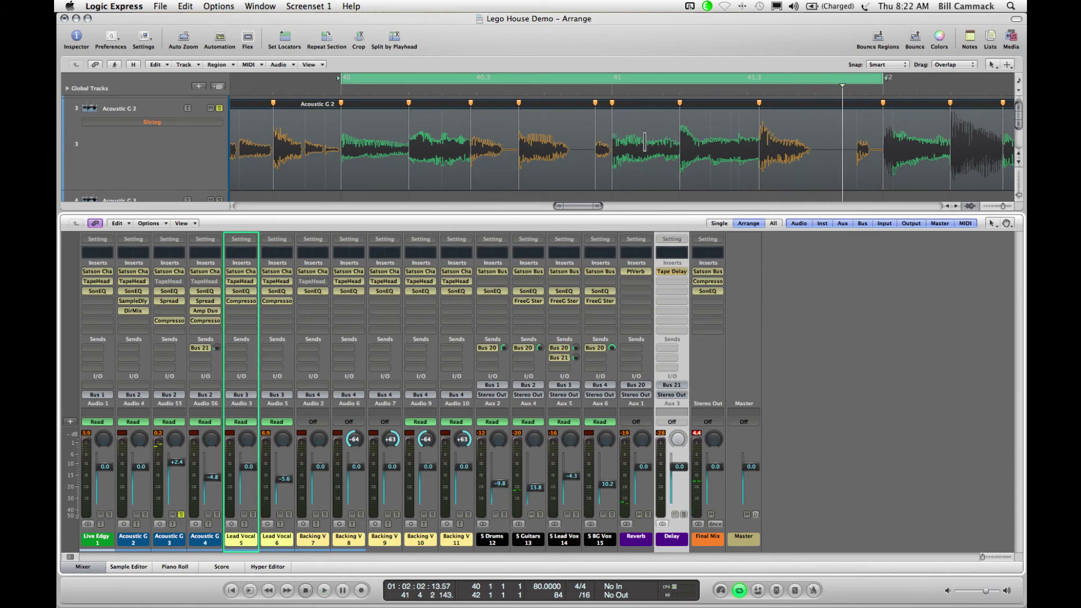
Turn off the cycle and play from just before bar 37 with Live Edgy Drums soloed alongside Acoustic G 2
key(super+Left)
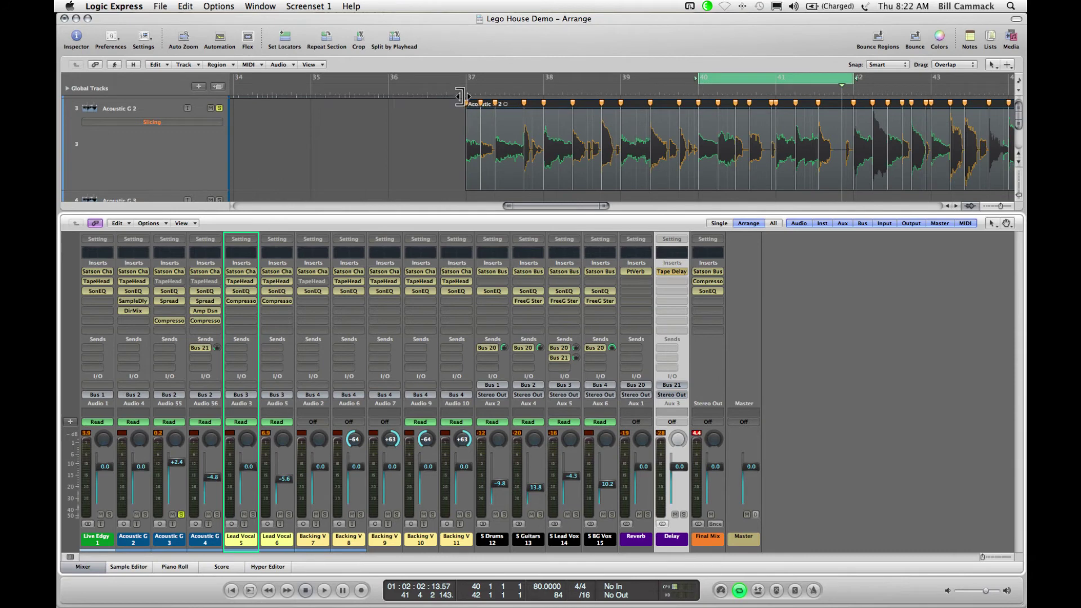
click(758, 80)
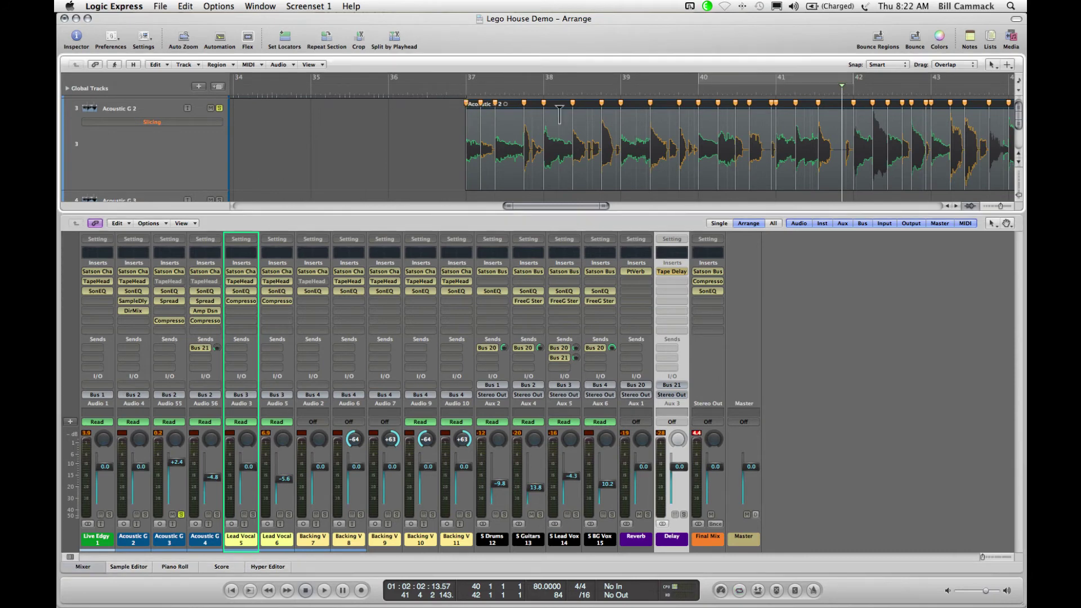
click(444, 89)
key(space)
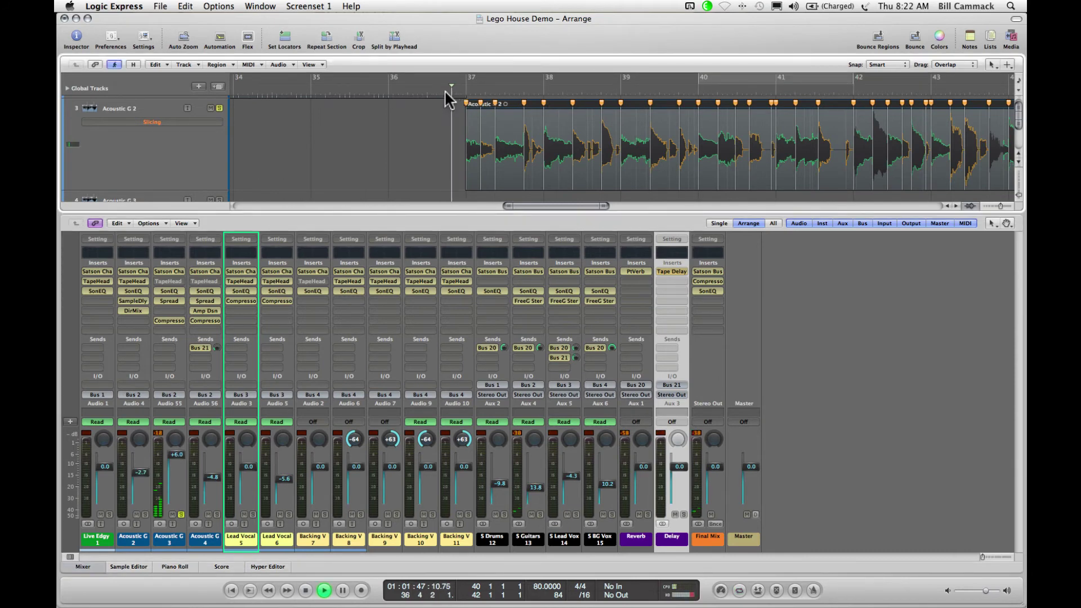
click(109, 515)
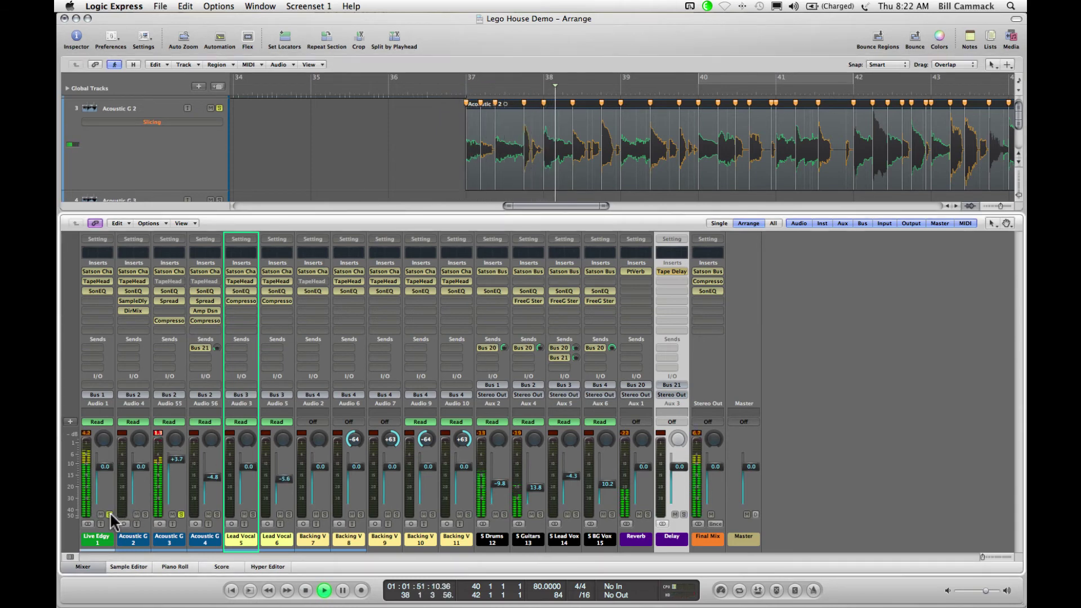
Hide the mixer and examine the drum and acoustic guitar tracks from bar 37 onward during playback
scroll(548, 169, right, 5)
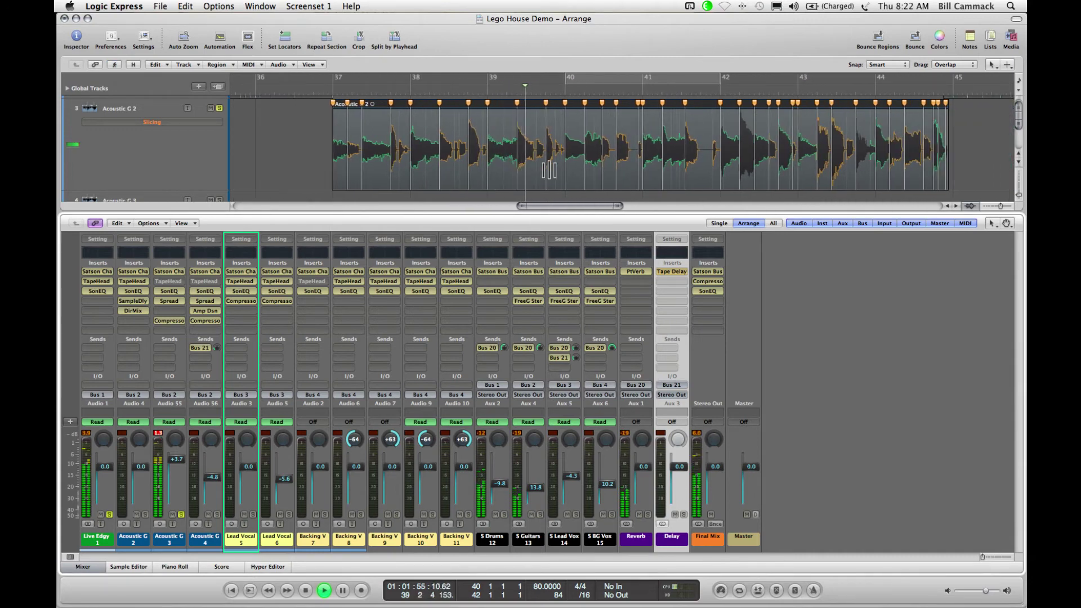
click(95, 565)
scroll(542, 320, up, 5)
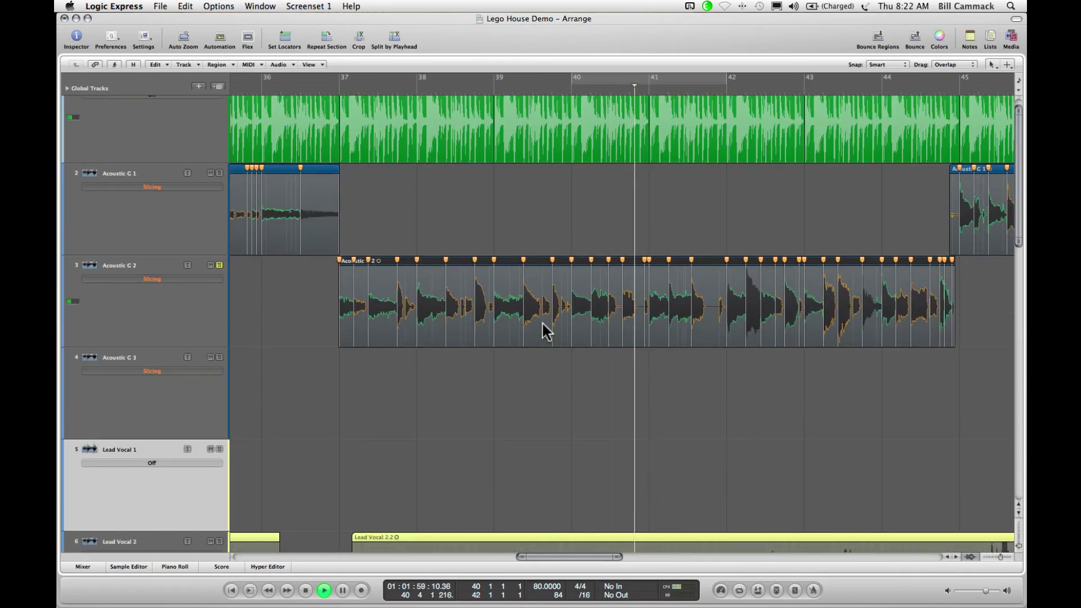
scroll(542, 321, right, 5)
scroll(545, 331, right, 2)
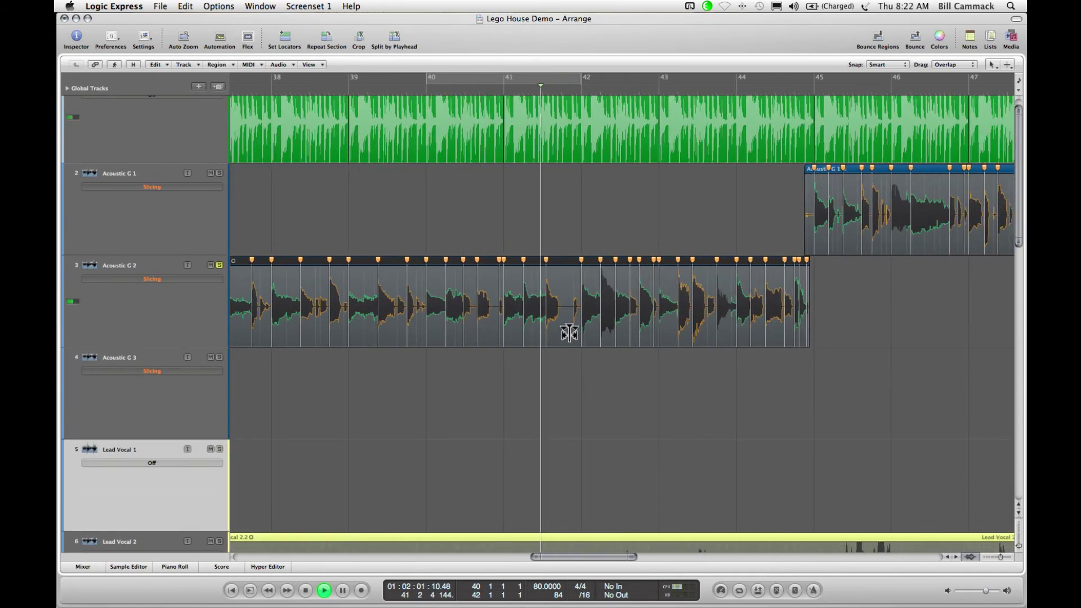
scroll(632, 365, up, 2)
scroll(632, 364, right, 8)
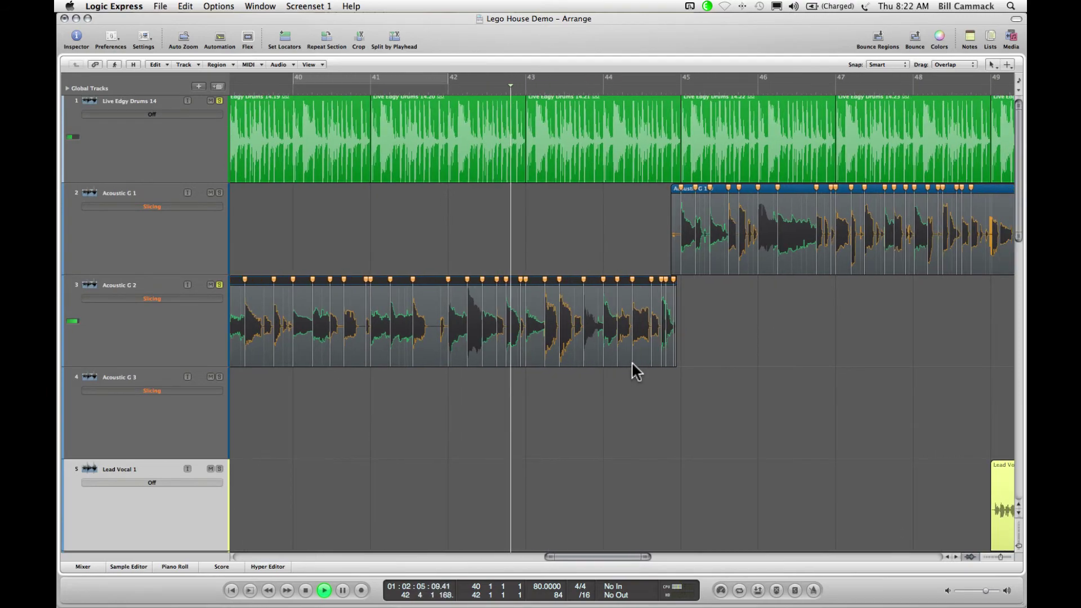
scroll(631, 364, down, 5)
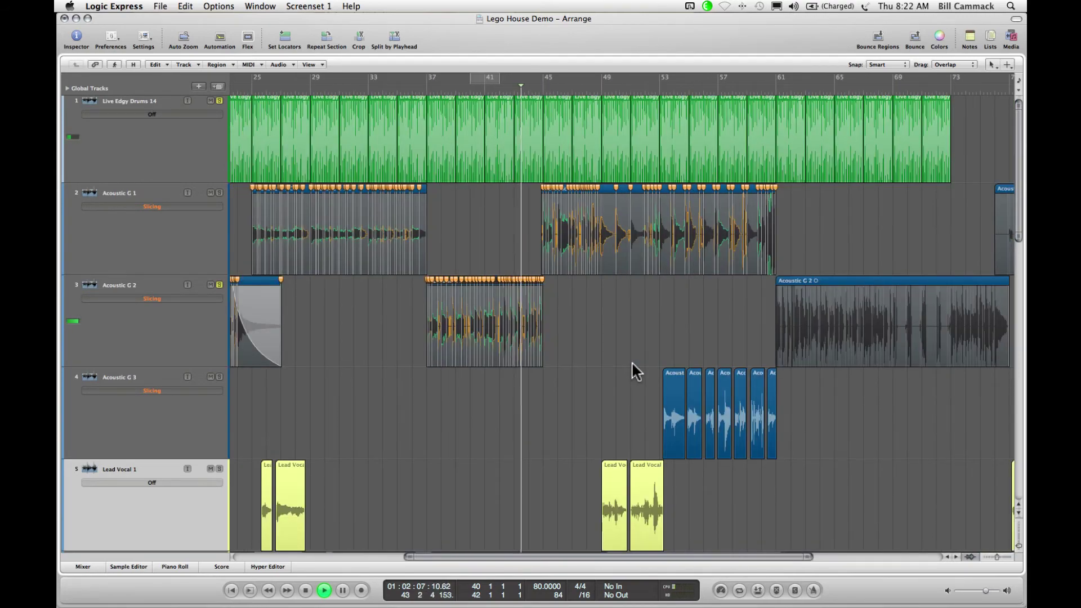
scroll(632, 365, up, 4)
scroll(632, 365, right, 4)
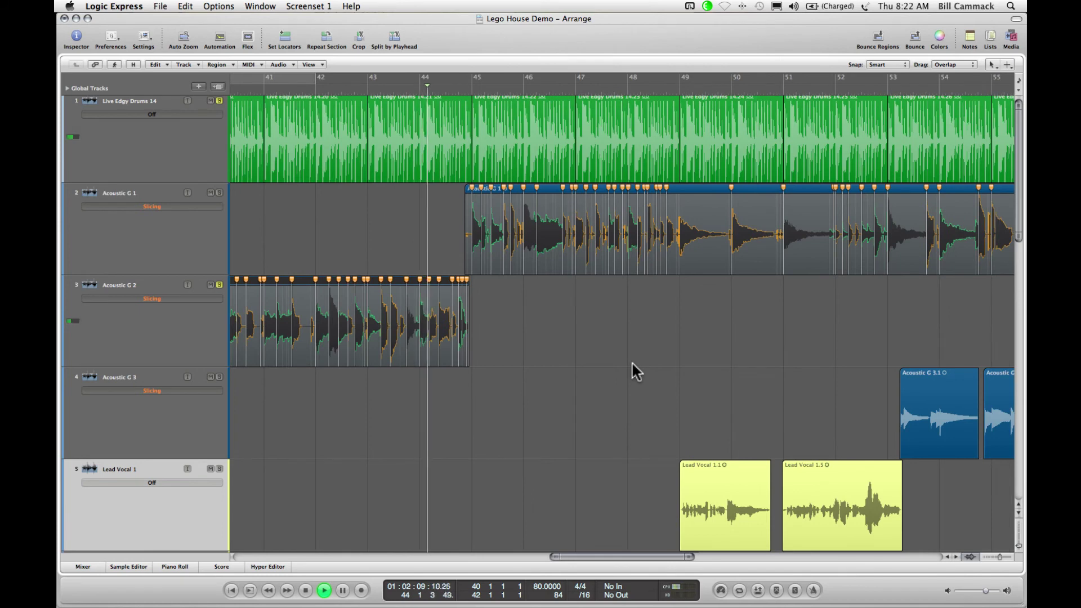
scroll(632, 364, up, 2)
scroll(631, 363, right, 2)
scroll(632, 363, up, 1)
scroll(630, 366, right, 1)
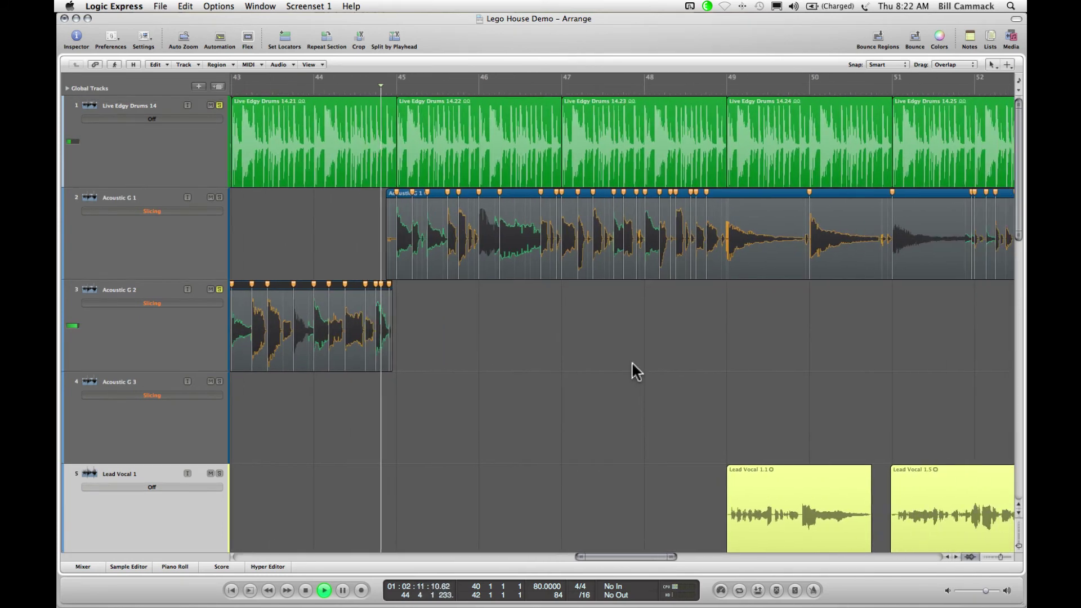
scroll(631, 366, right, 3)
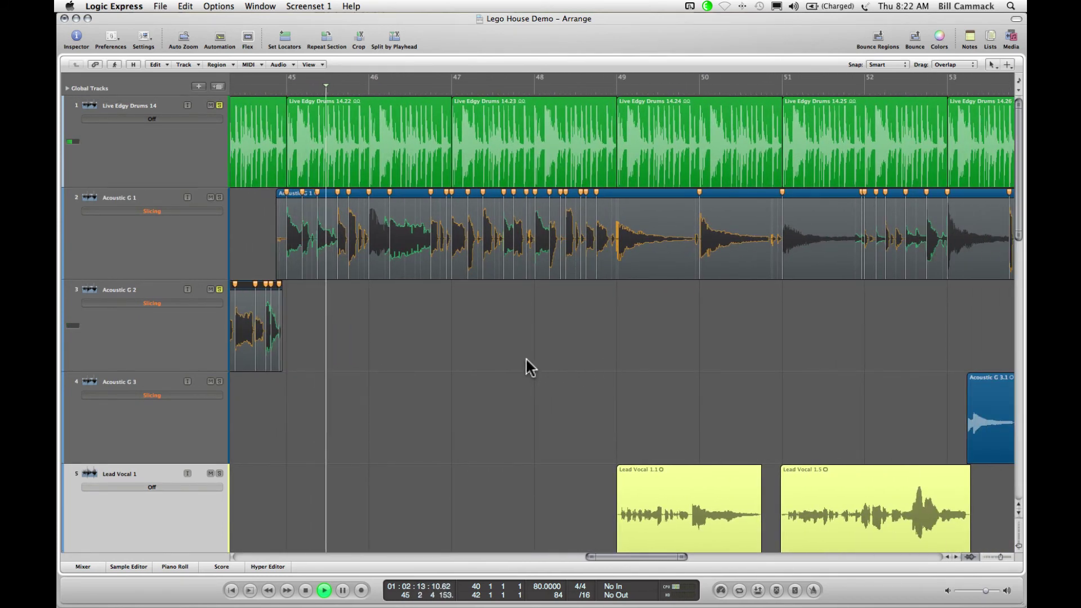
scroll(525, 361, left, 2)
scroll(527, 360, right, 3)
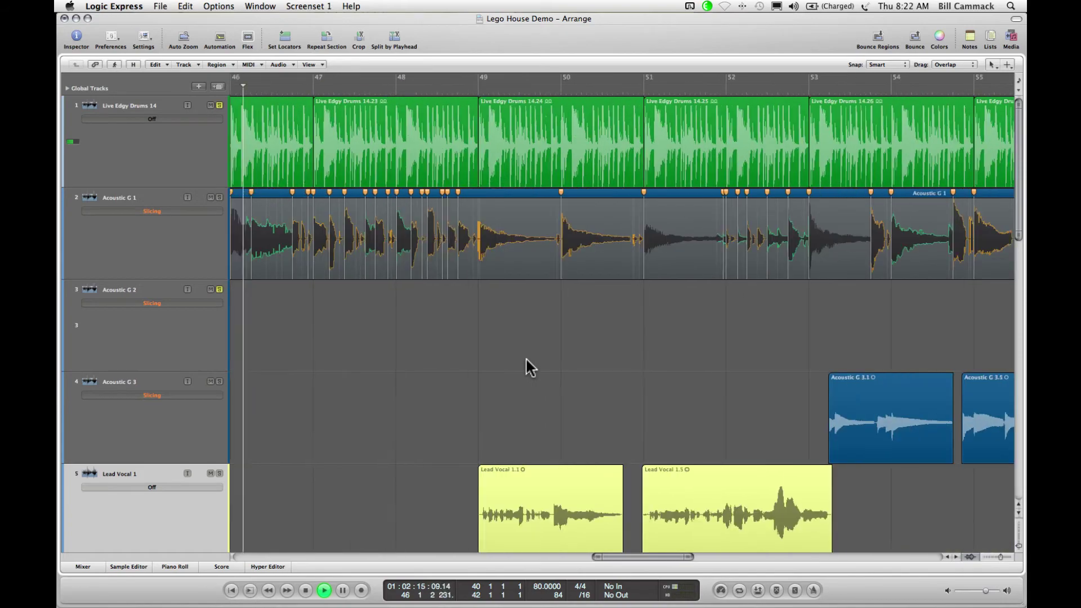
scroll(526, 360, left, 7)
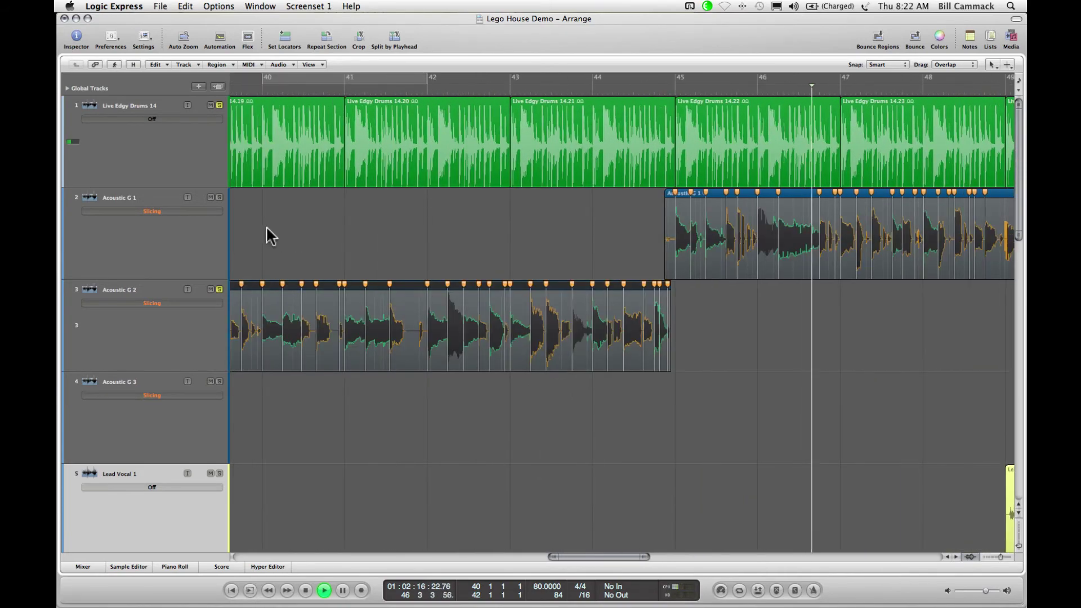
Add Acoustic G 1 to the solo, examine its sliced region between bars 45 and 61, and stop playback
click(219, 197)
scroll(676, 225, right, 1)
scroll(716, 229, right, 2)
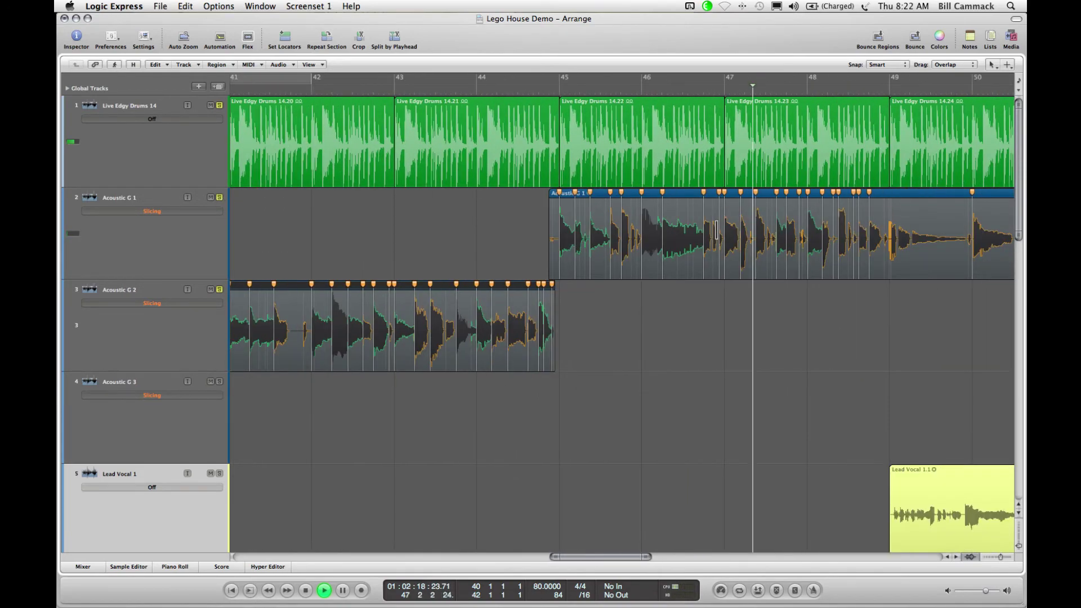
scroll(712, 230, down, 3)
scroll(710, 230, down, 1)
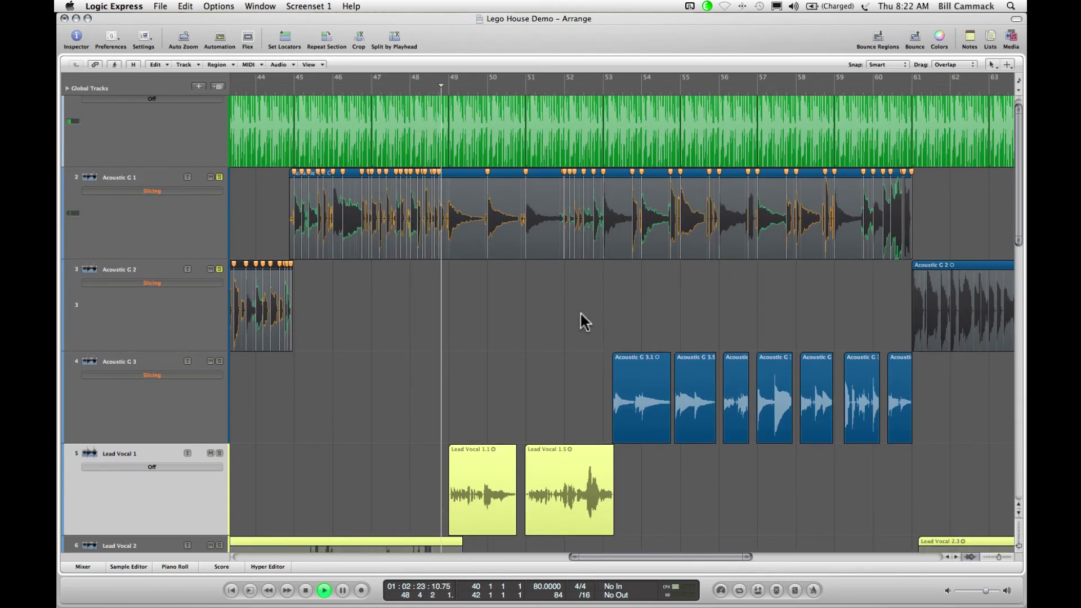
key(space)
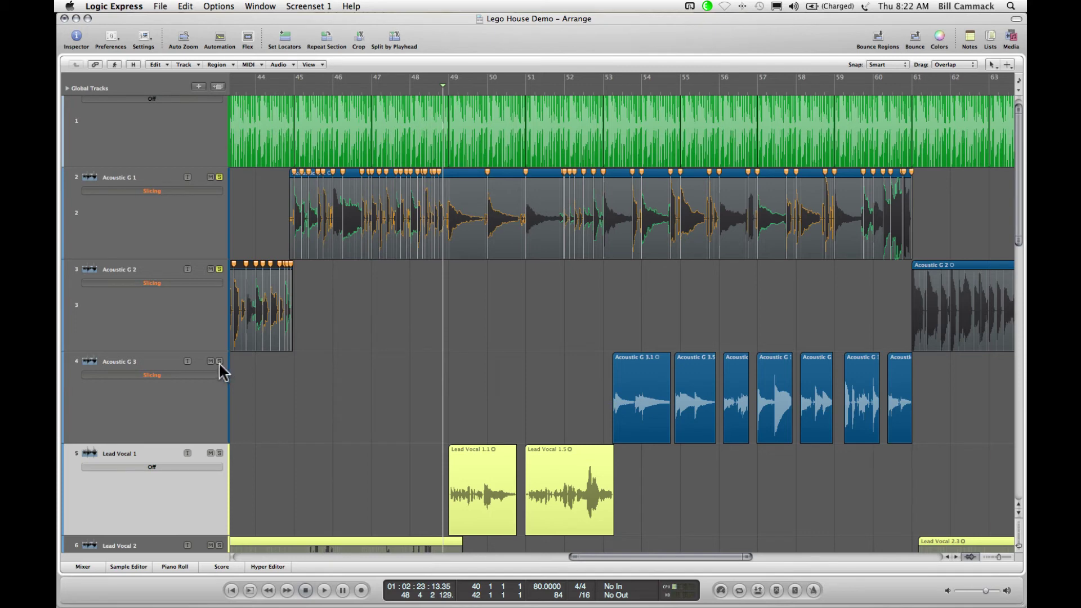
Solo only the Acoustic G 3 track and audition it from just before bar 53
click(219, 361)
click(596, 86)
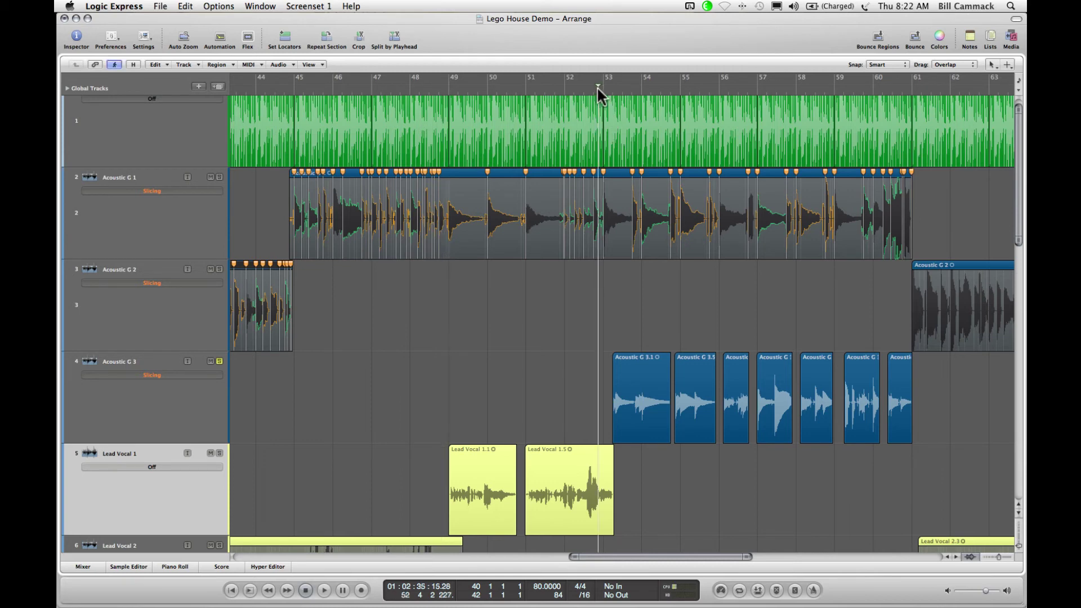
key(space)
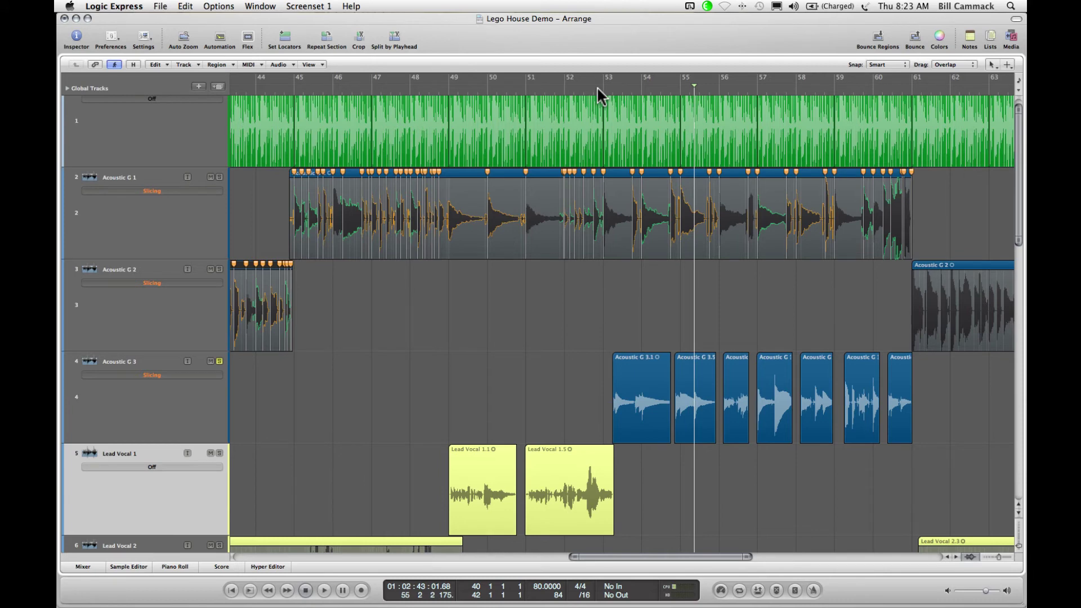
Show the mixer, play Acoustic G 3 from just before bar 53, and set the cycle range from bar 53 to bar 61
click(597, 86)
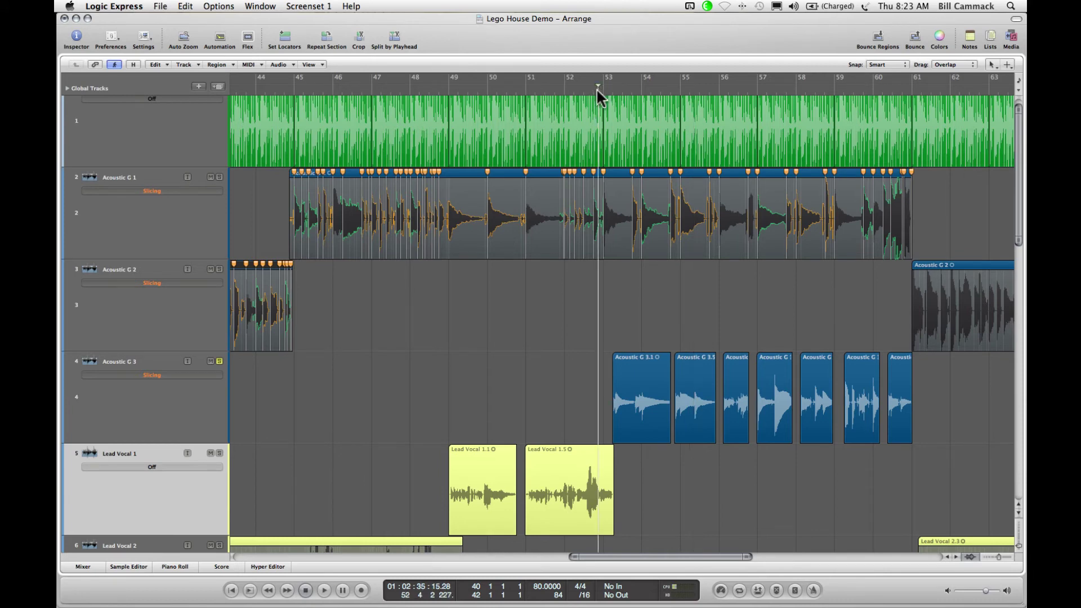
click(83, 567)
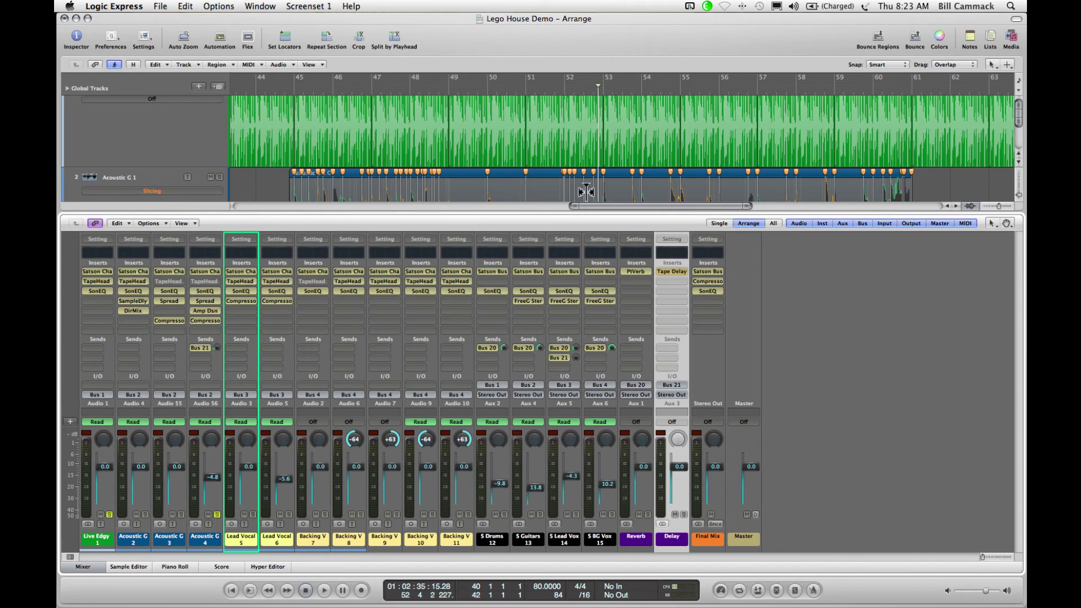
key(space)
scroll(596, 147, down, 3)
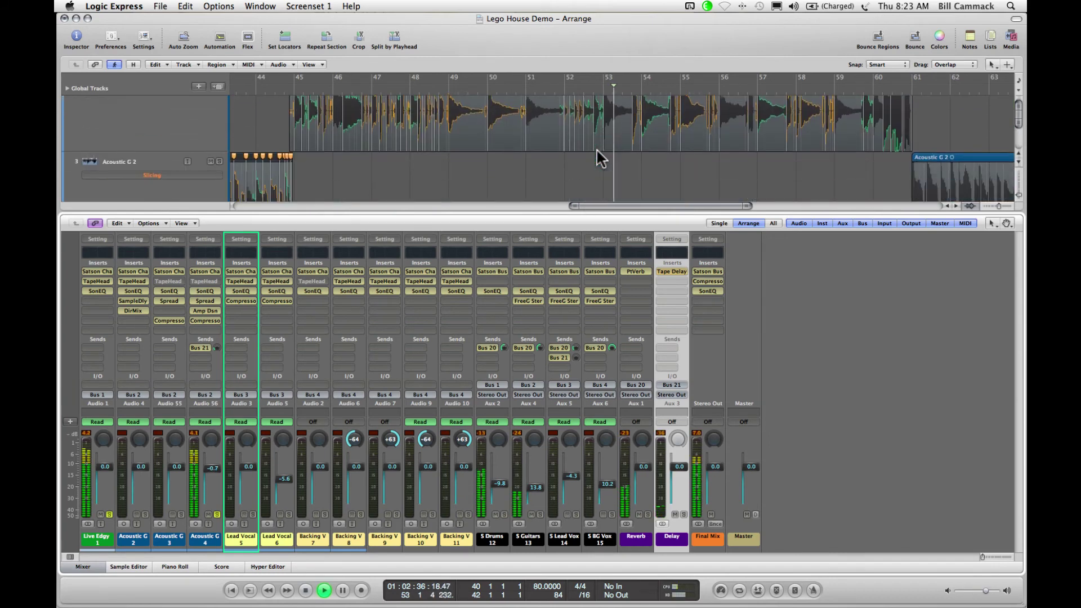
scroll(597, 159, down, 2)
scroll(596, 159, down, 1)
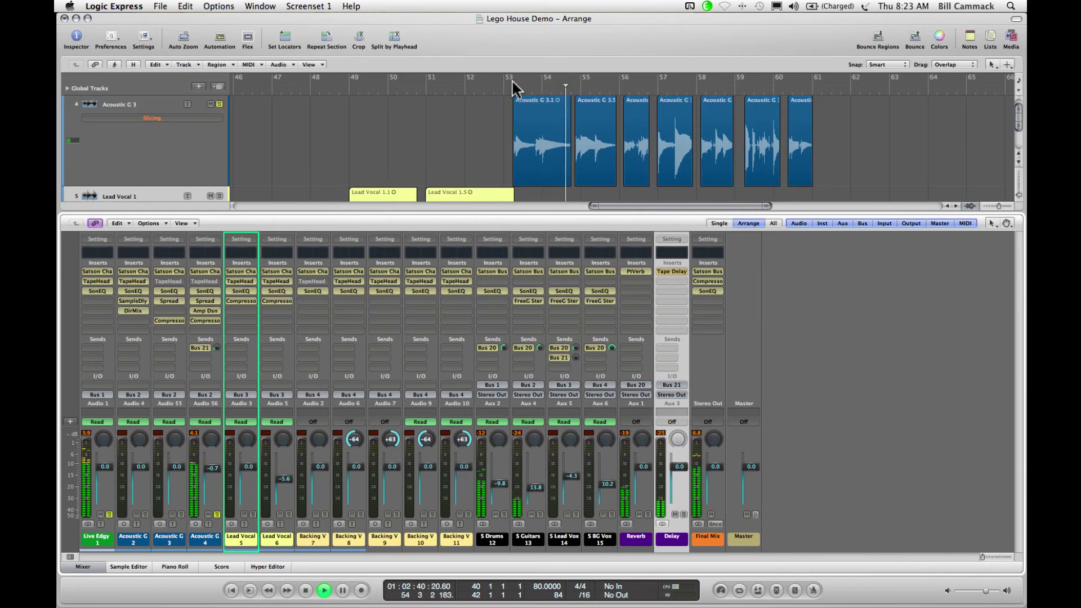
drag(505, 79, 802, 78)
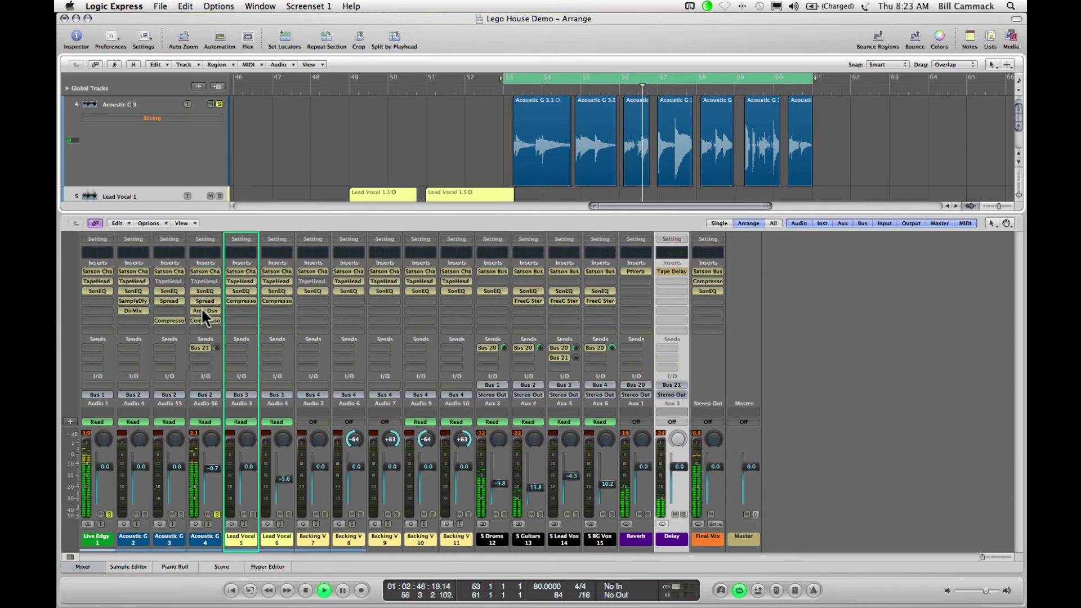
key(space)
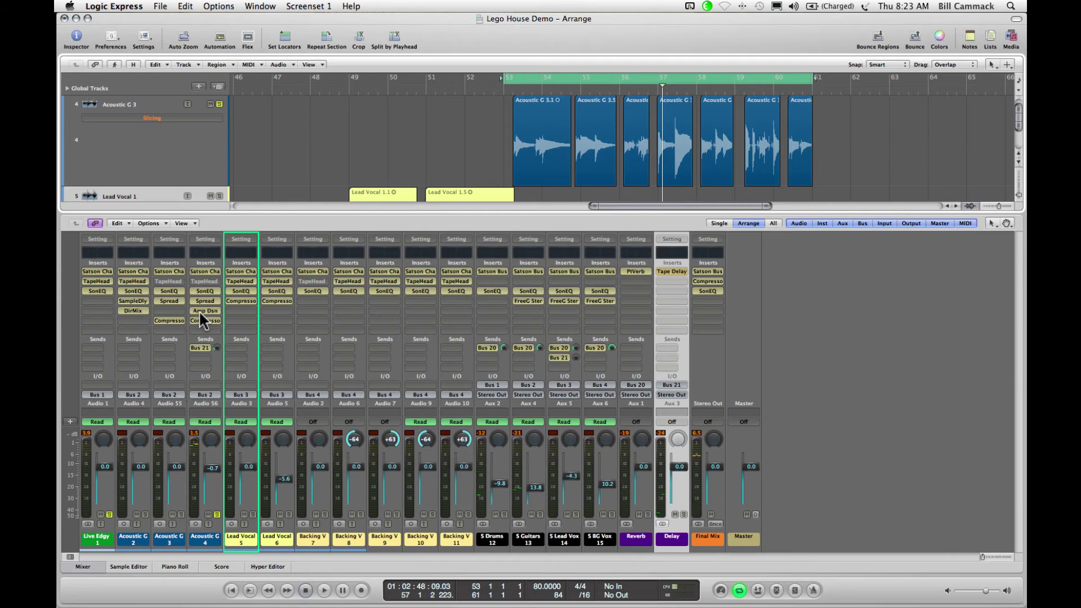
Open Amp Designer on Acoustic G 3 and compare the looped guitar with the amp bypassed and active
click(203, 310)
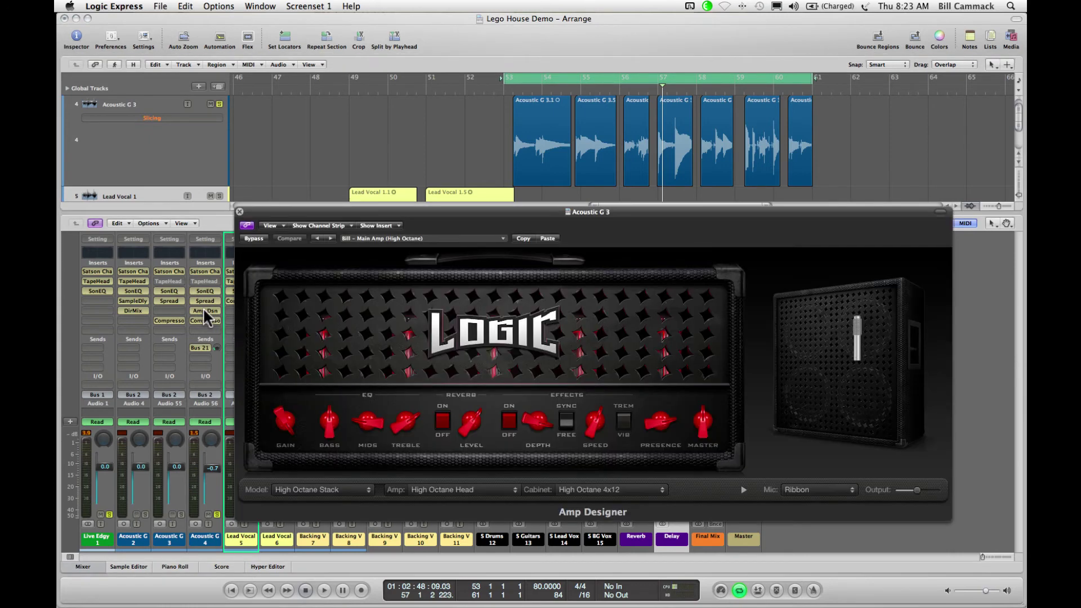
key(space)
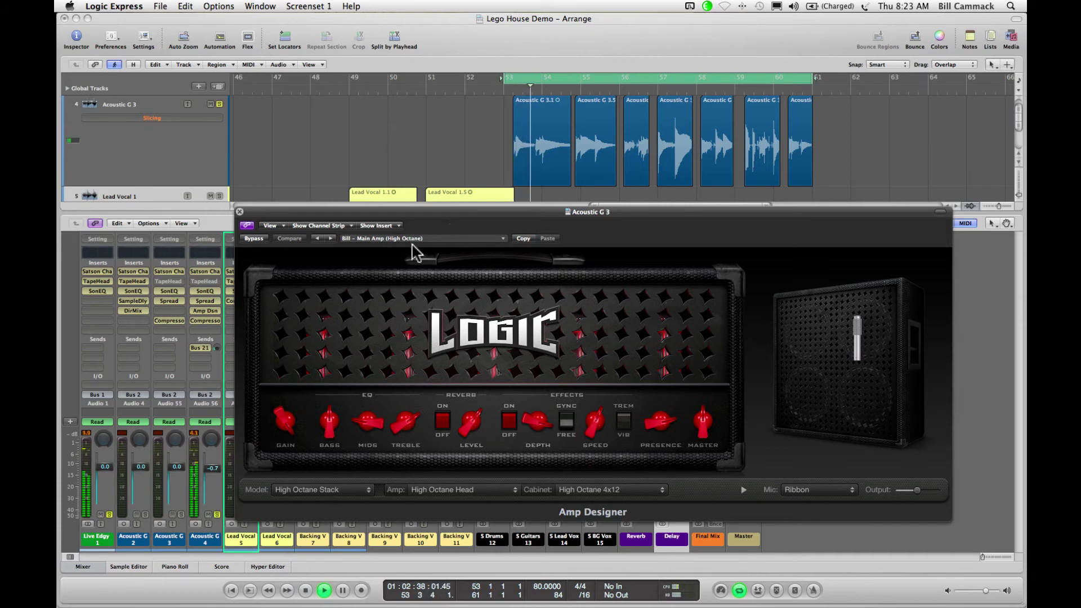
click(256, 240)
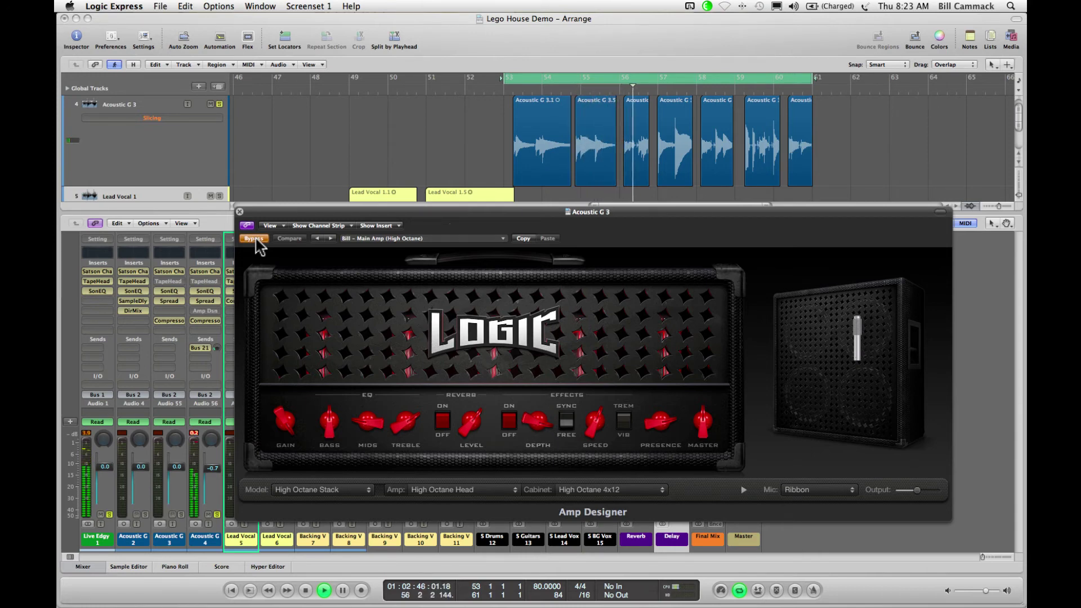
click(255, 240)
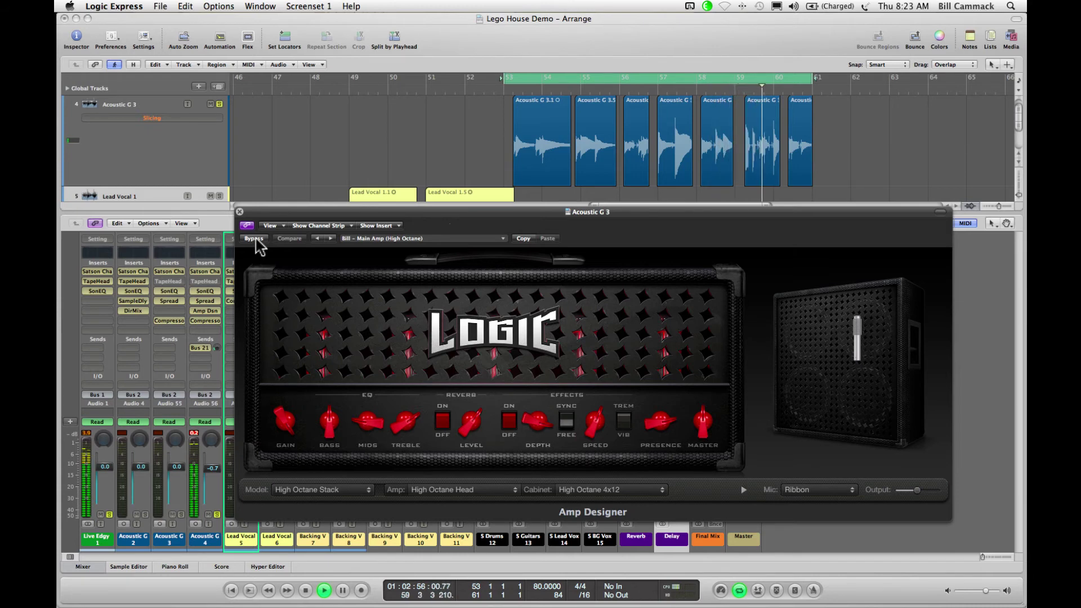
Move the Amp Designer window aside and compare Acoustic G 3 with its Bus 21 send bypassed and active
drag(269, 215, 305, 218)
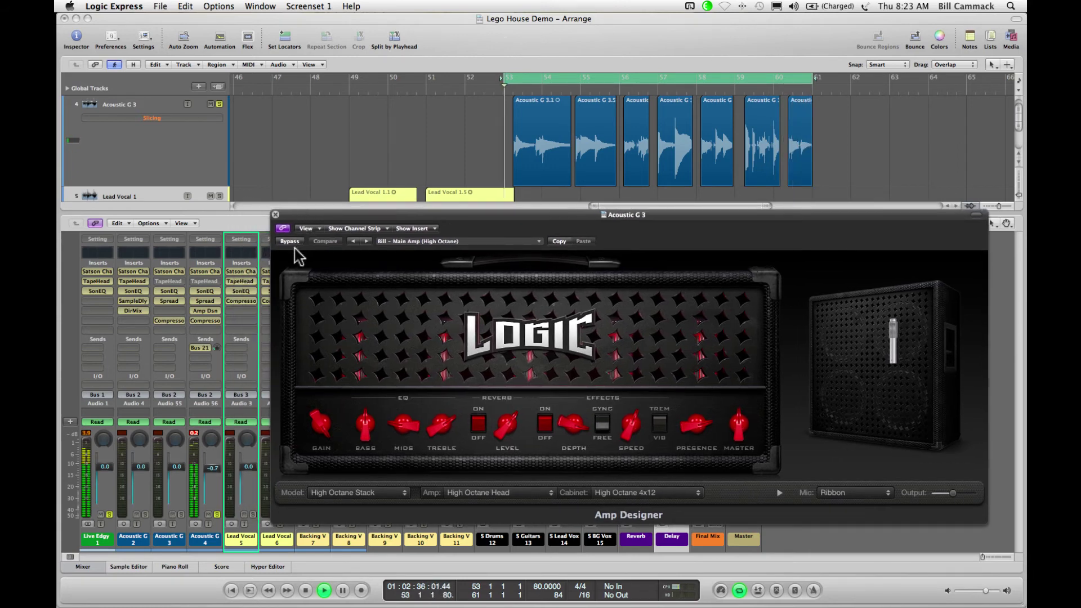
alt+click(198, 347)
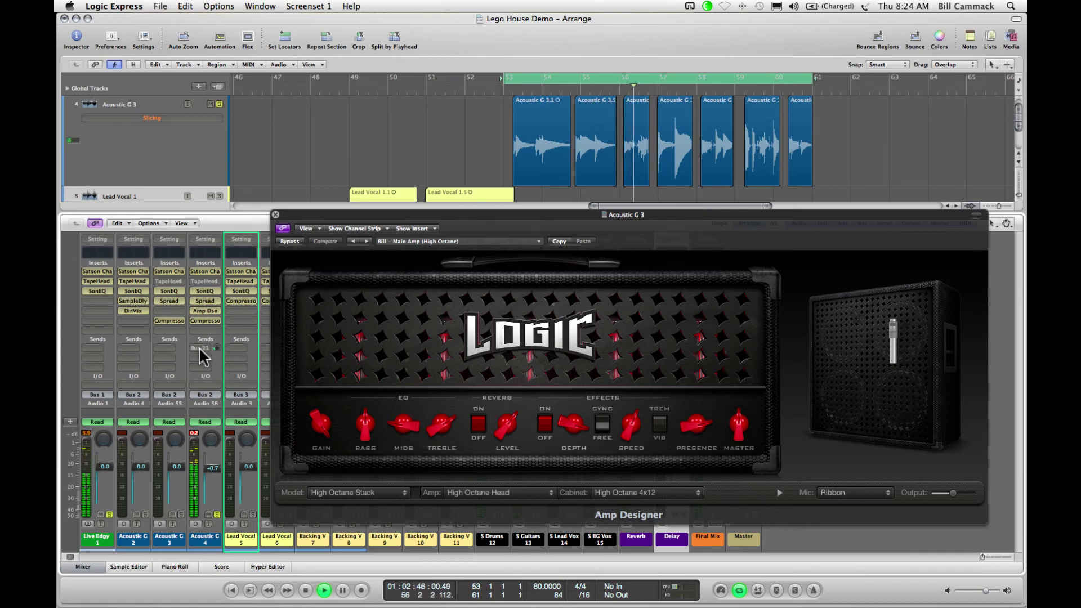
alt+click(198, 347)
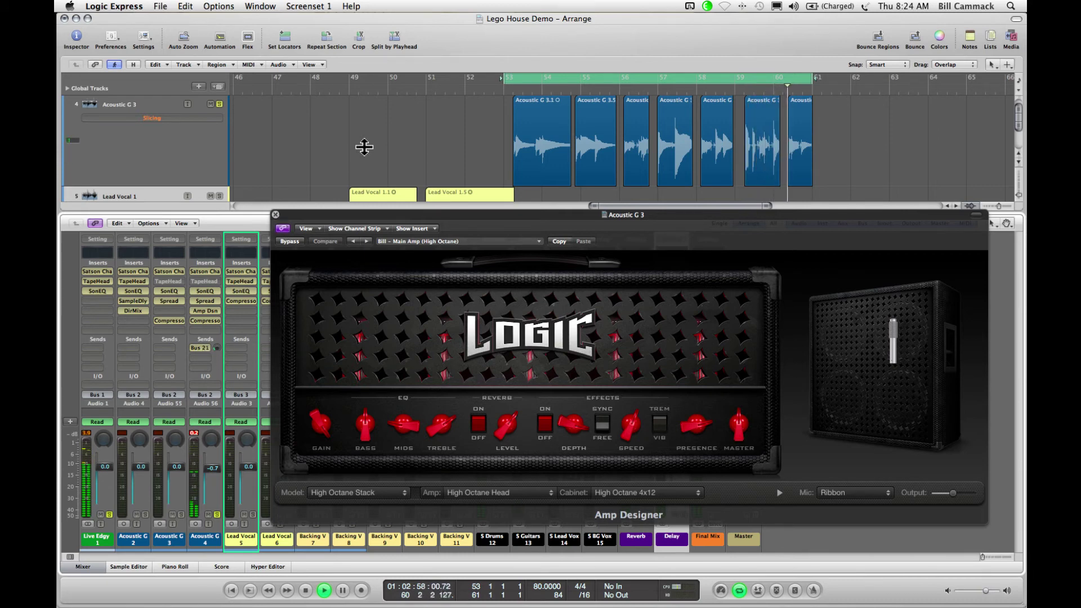
Play the earlier Acoustic G 3 region at bars 13 to 17 from about bar 11, watch its Amp Designer bypass automation, and close the plug-in
scroll(364, 146, left, 5)
key(ctrl+Left)
scroll(363, 143, left, 6)
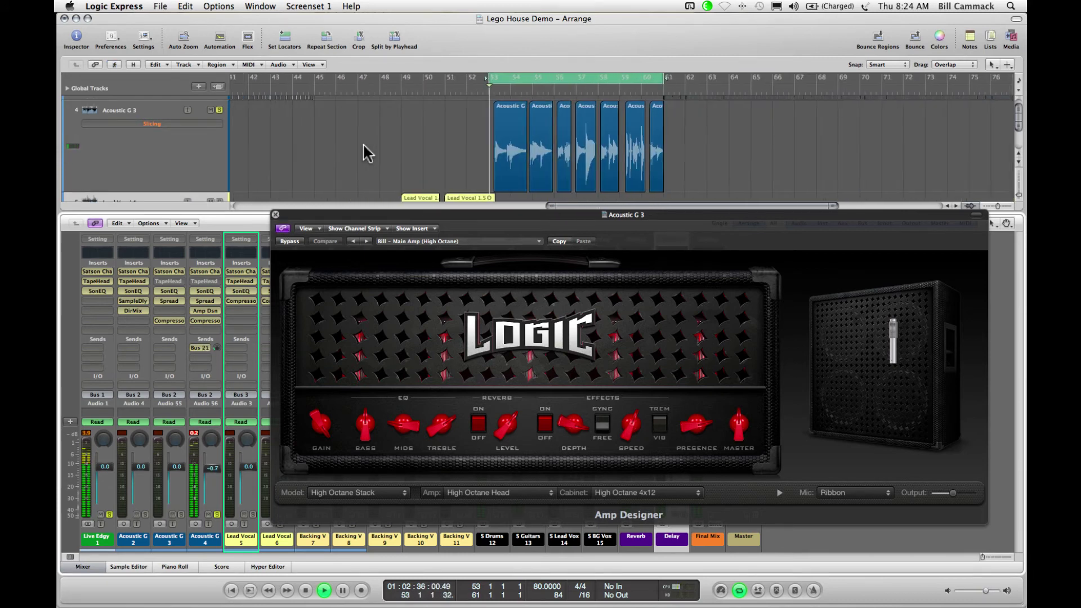
key(ctrl+Left)
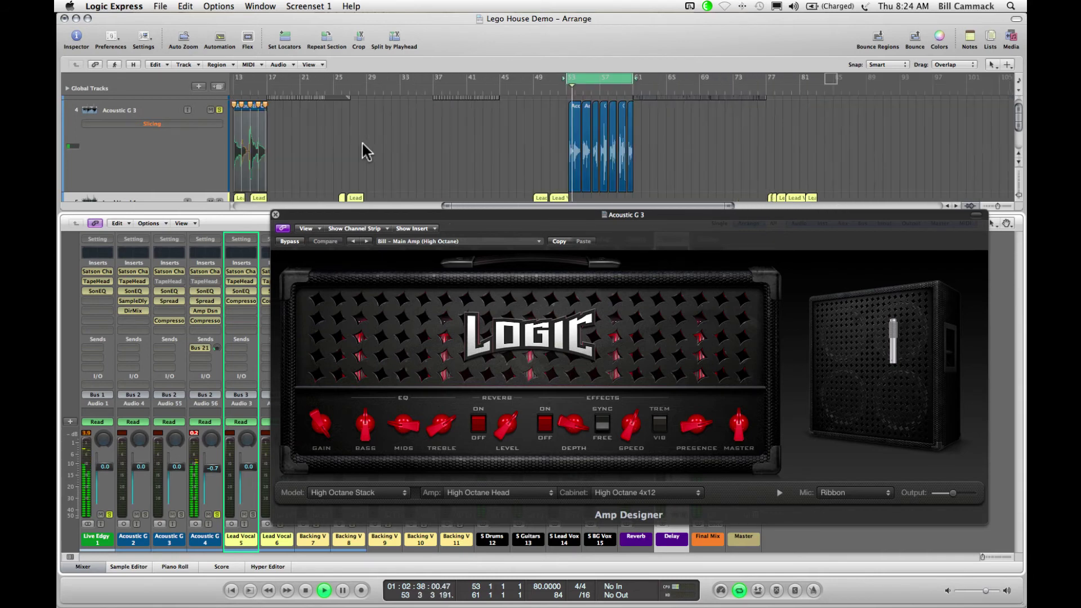
scroll(363, 145, left, 4)
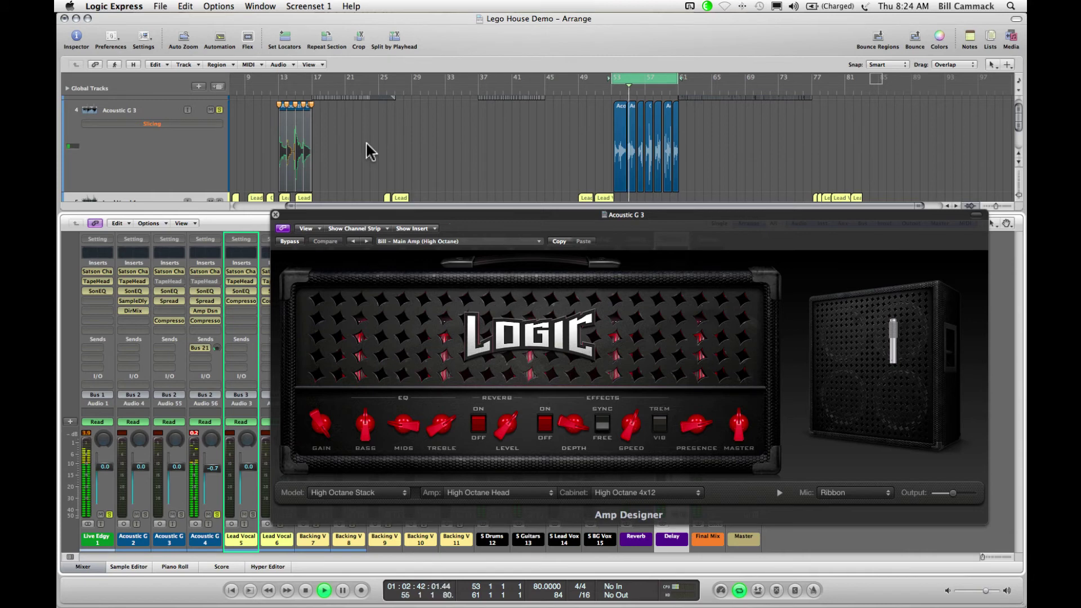
click(267, 85)
key(ctrl+Right)
key(ctrl+Right)
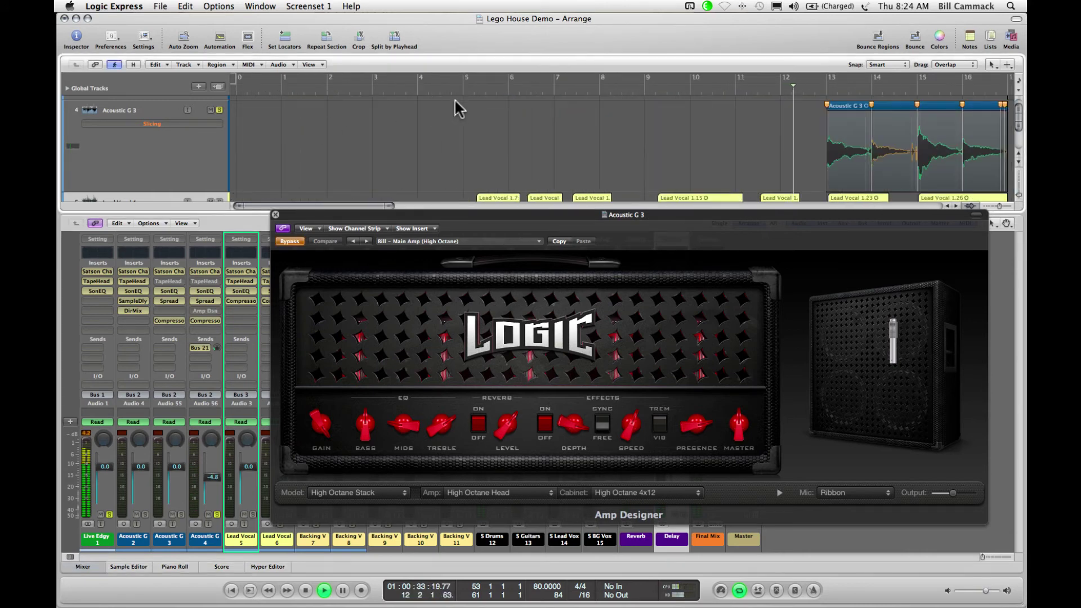
scroll(494, 99, right, 10)
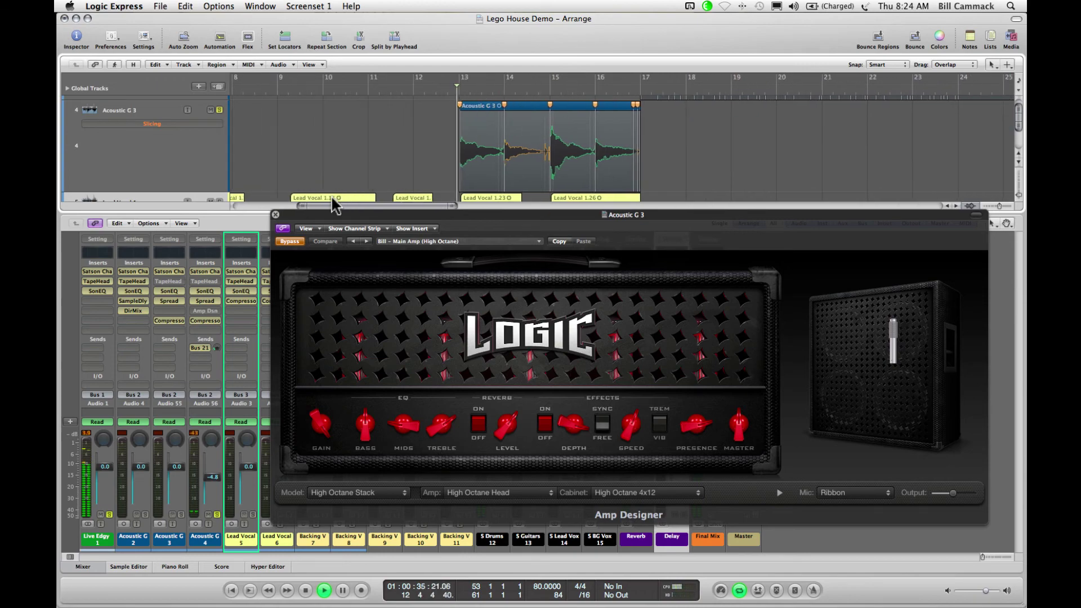
click(276, 214)
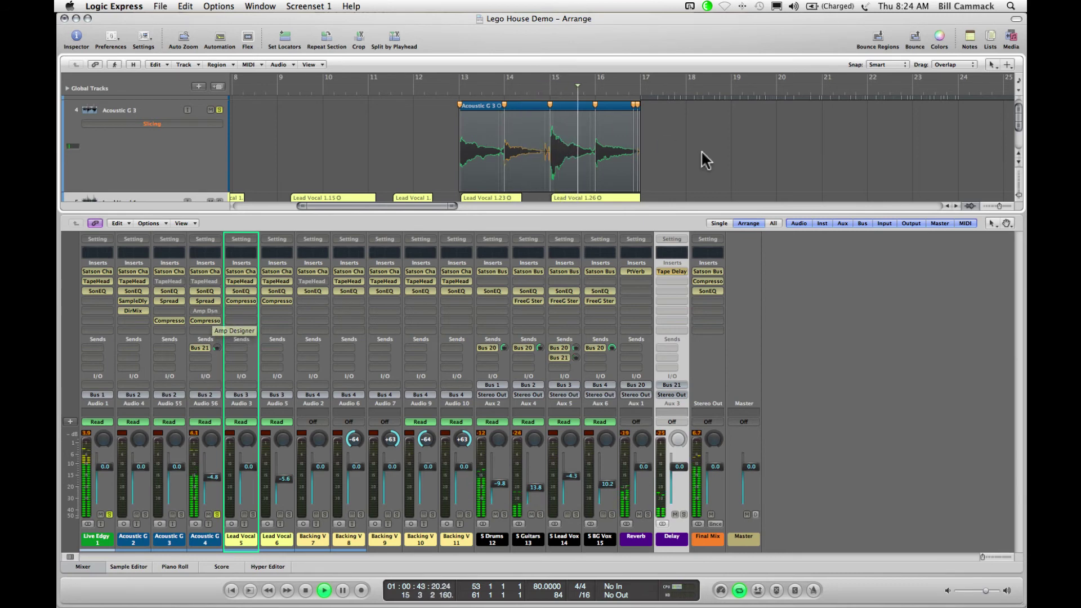
Examine the fader and plug-in automation in the mixer by jumping playback to several points between bars 19 and 41
key(z)
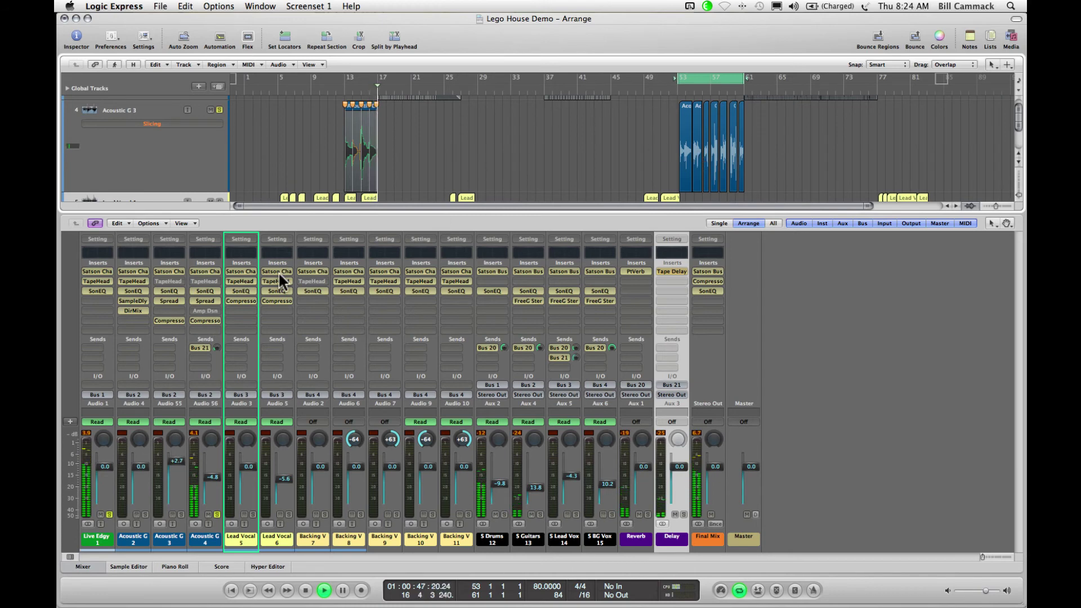
click(526, 87)
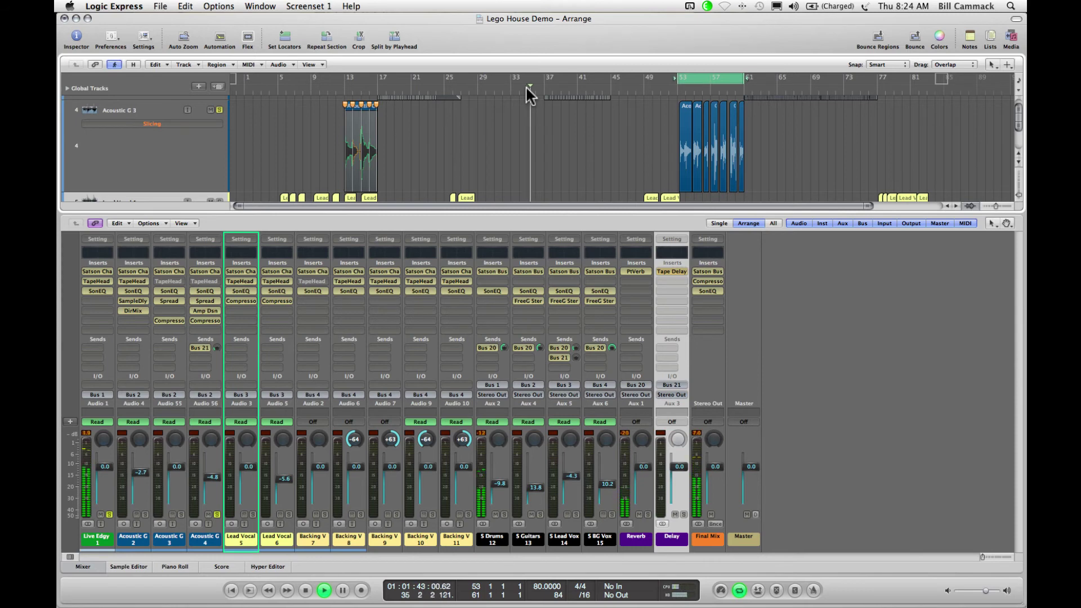
click(572, 86)
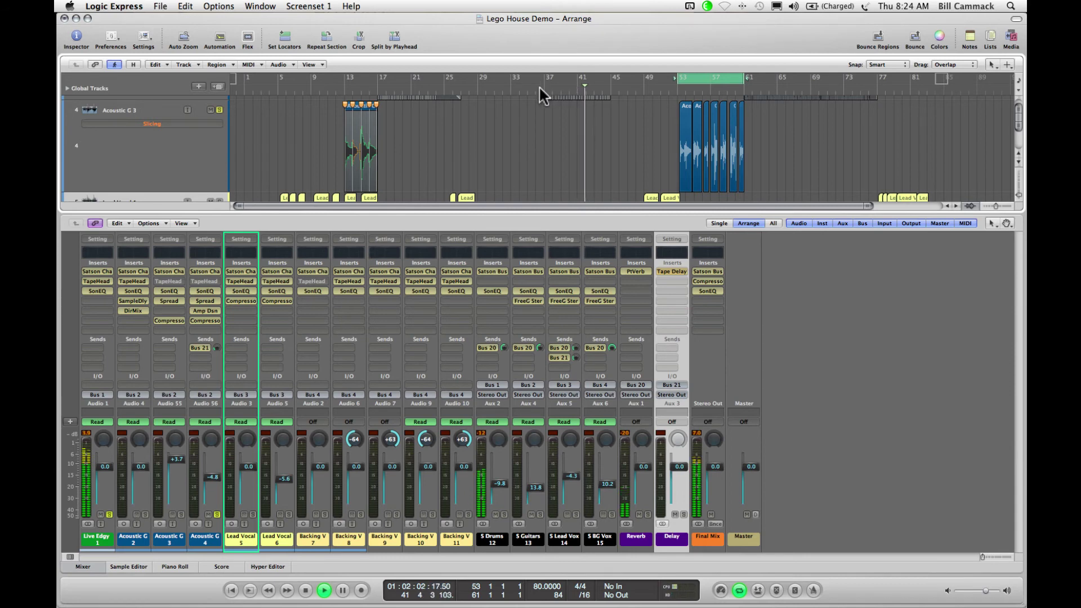
click(478, 85)
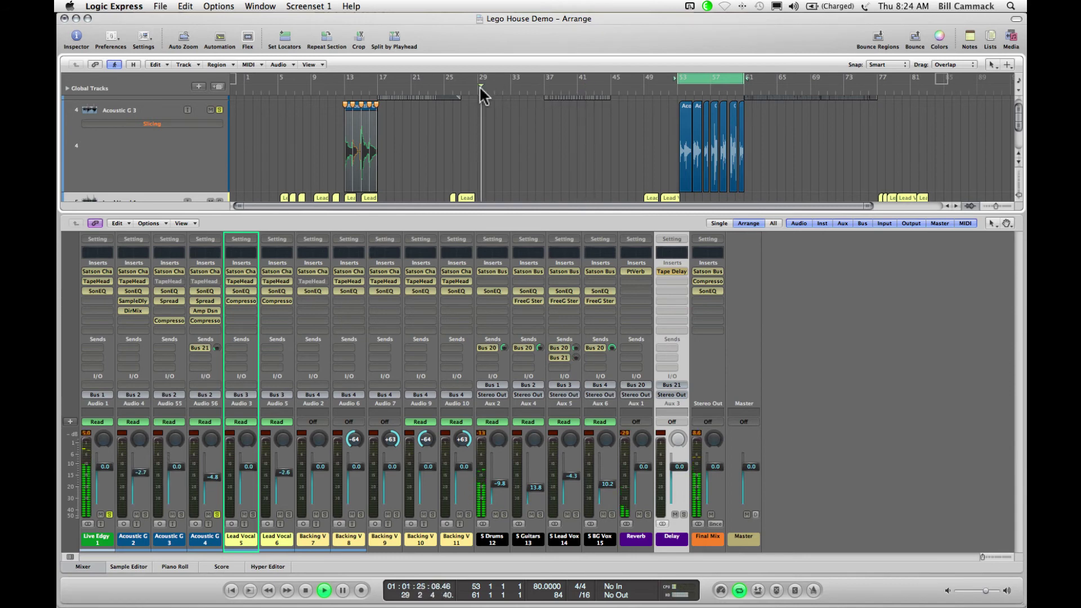
click(458, 86)
click(442, 86)
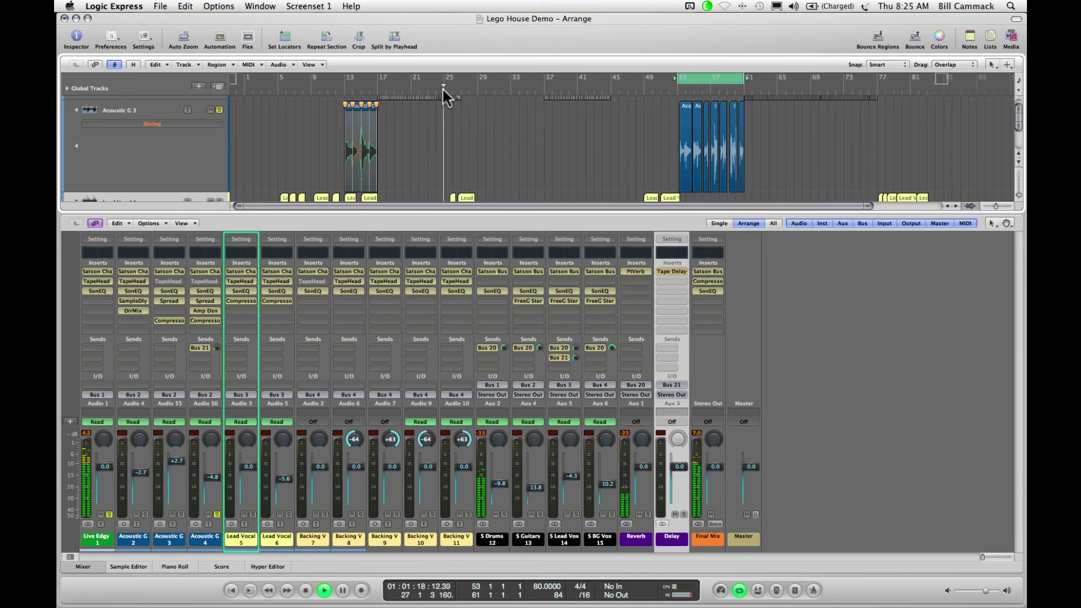
click(424, 87)
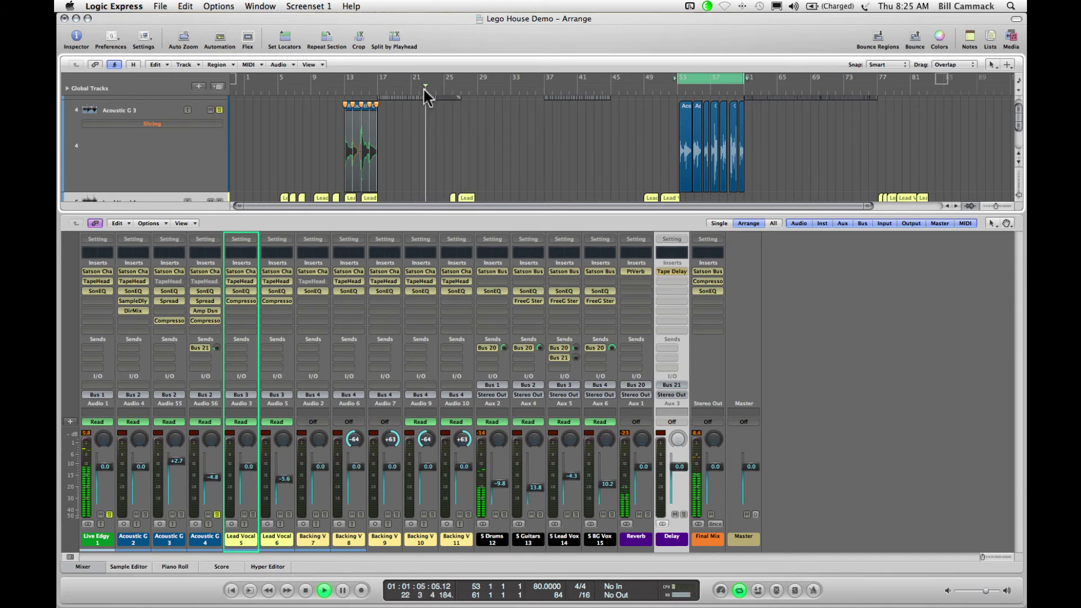
click(408, 86)
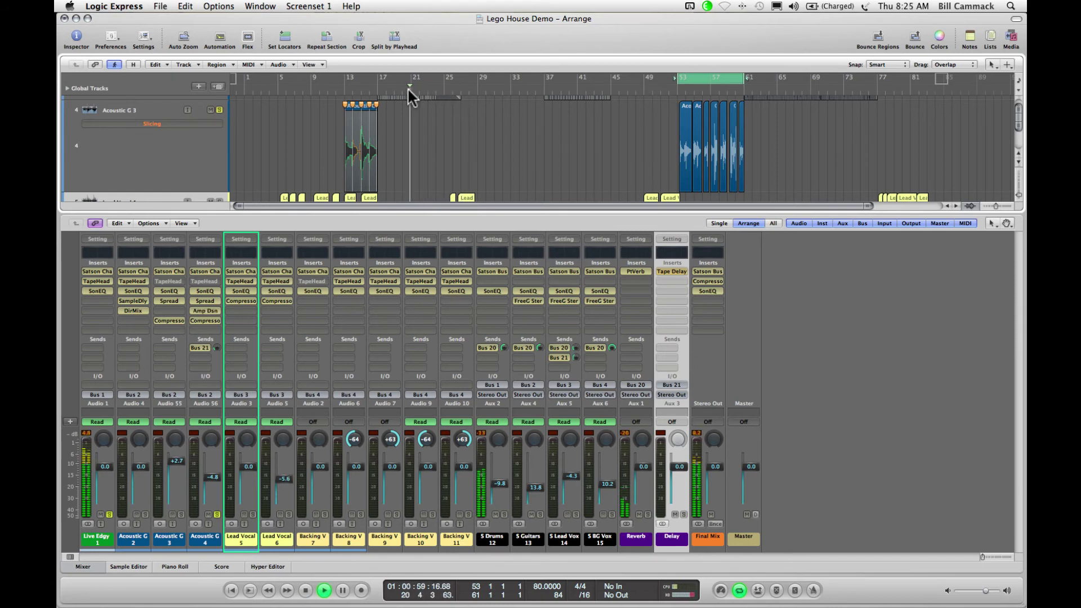
click(399, 87)
click(397, 87)
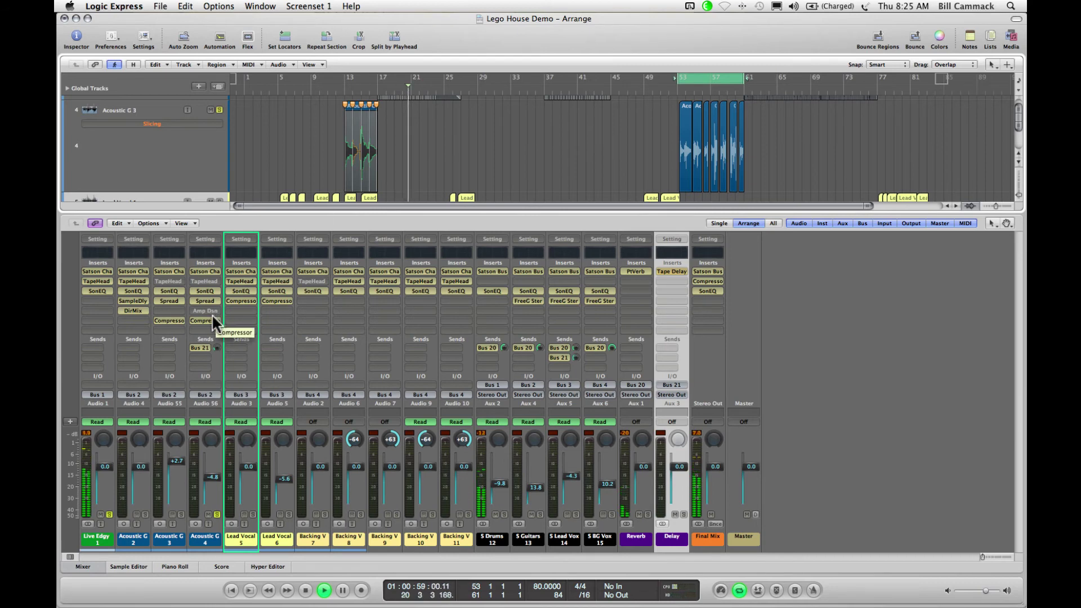
Toggle Acoustic G 3's Amp Designer insert, and audition it bypassed and active from just before bar 53
alt+click(206, 310)
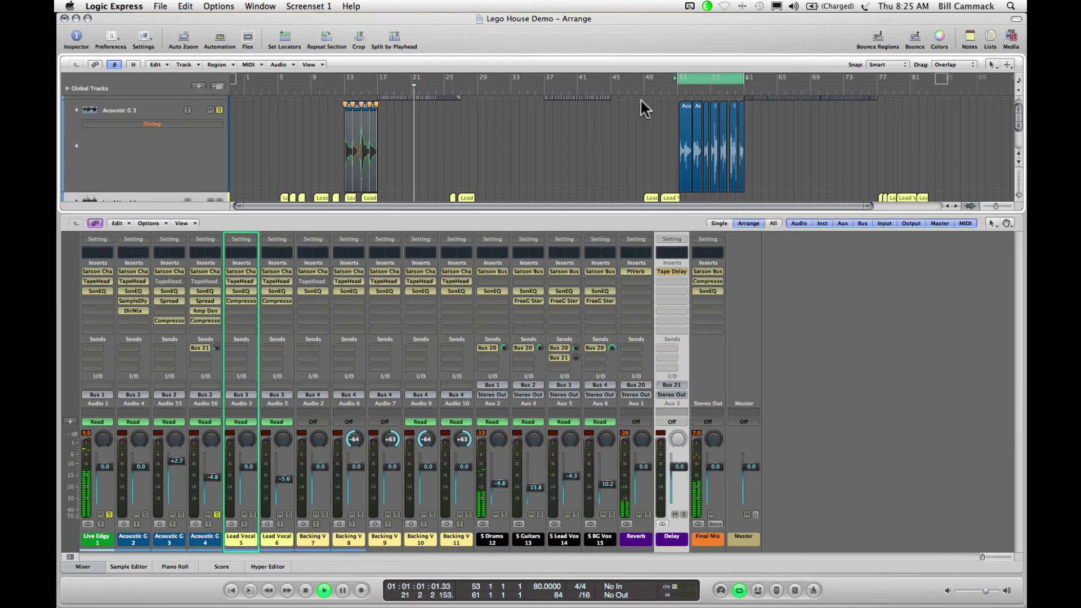
click(670, 90)
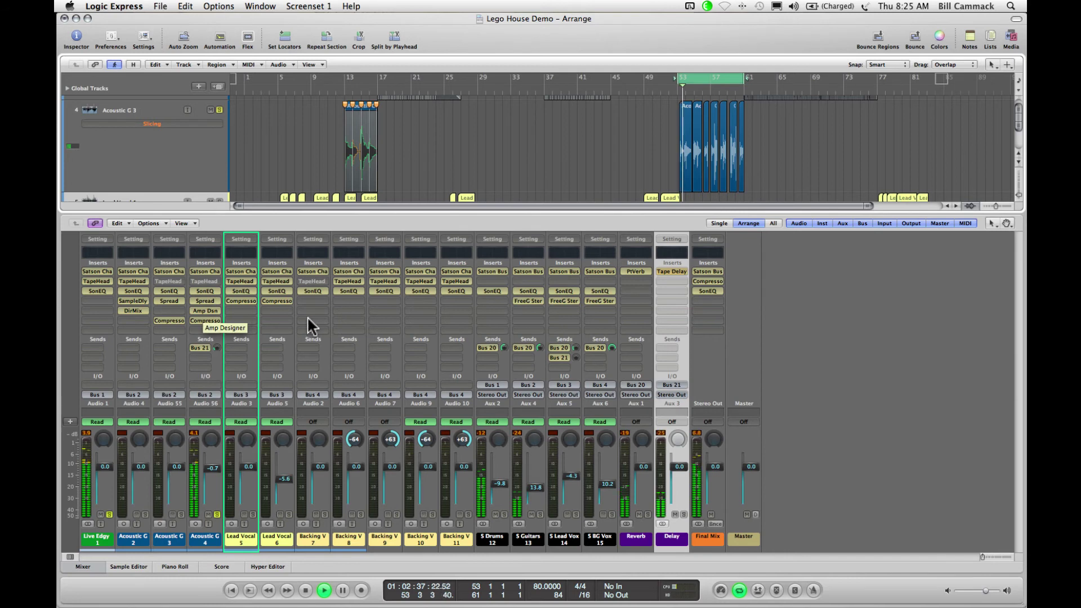
alt+click(206, 311)
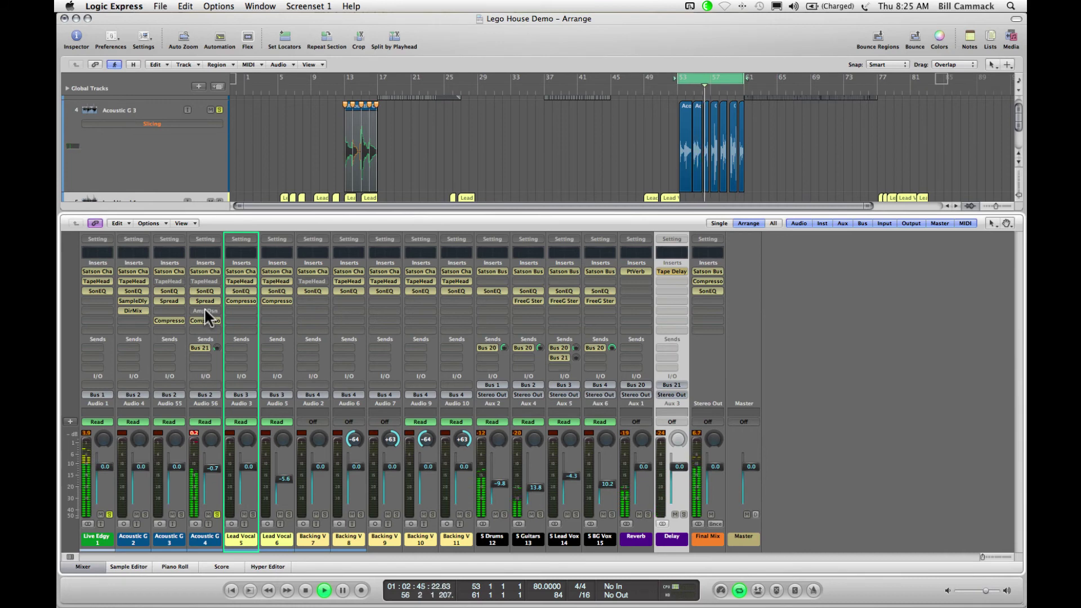
alt+click(204, 308)
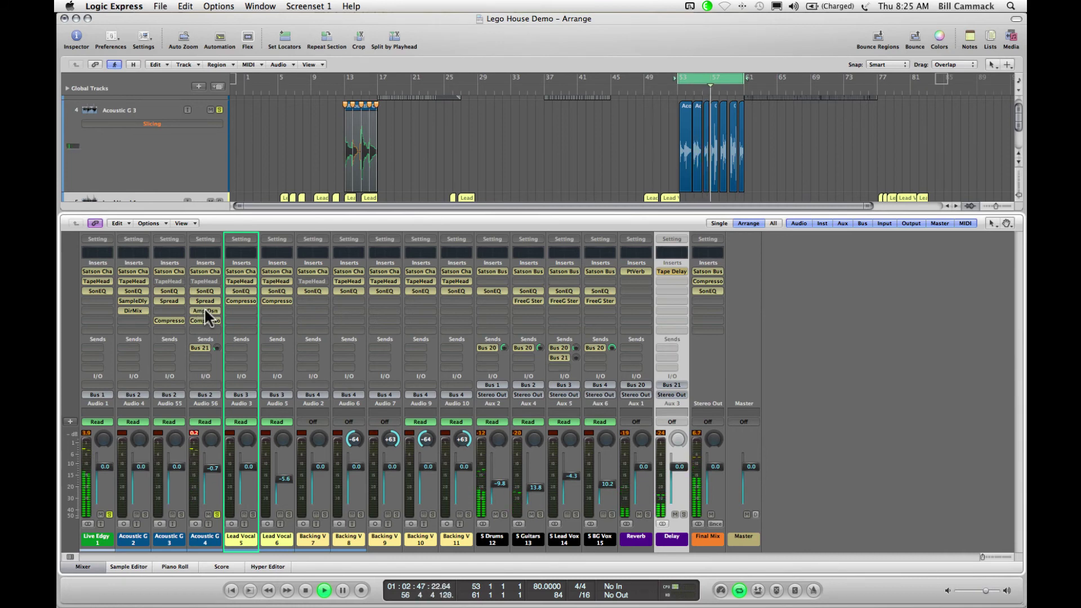
Inspect the Stereo Spread and Satson Channel settings on Acoustic G 3 during playback, keeping the plug-in window clear of its channel strip
click(201, 298)
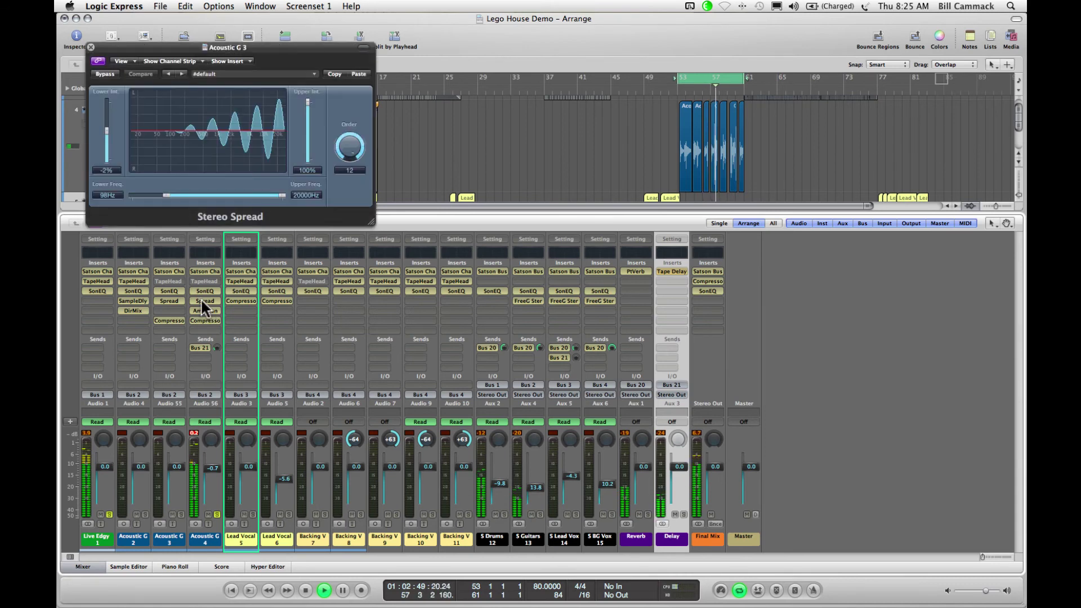
drag(283, 53, 537, 243)
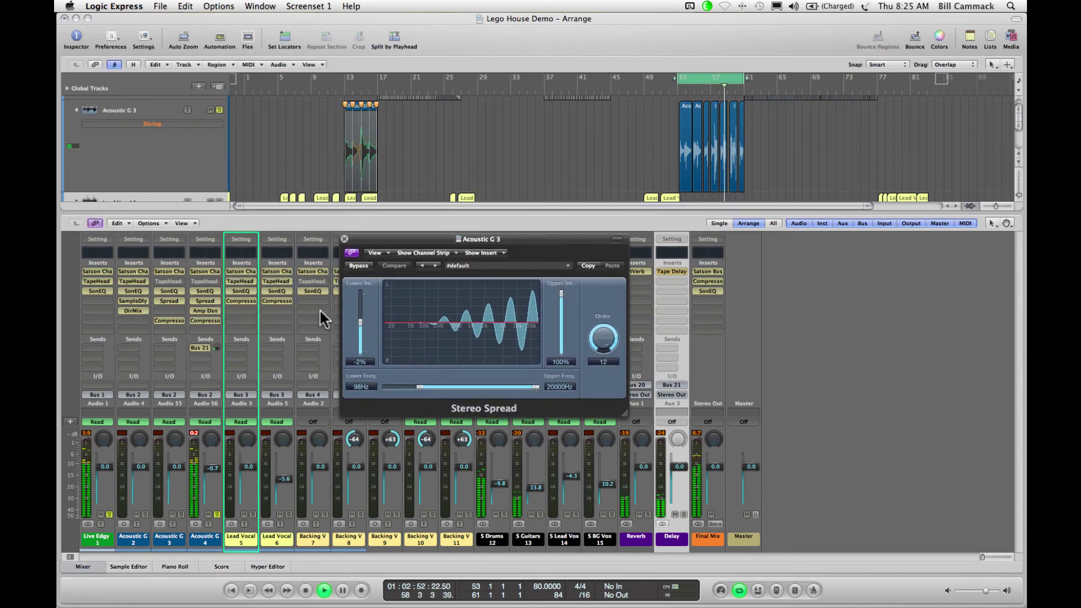
click(205, 271)
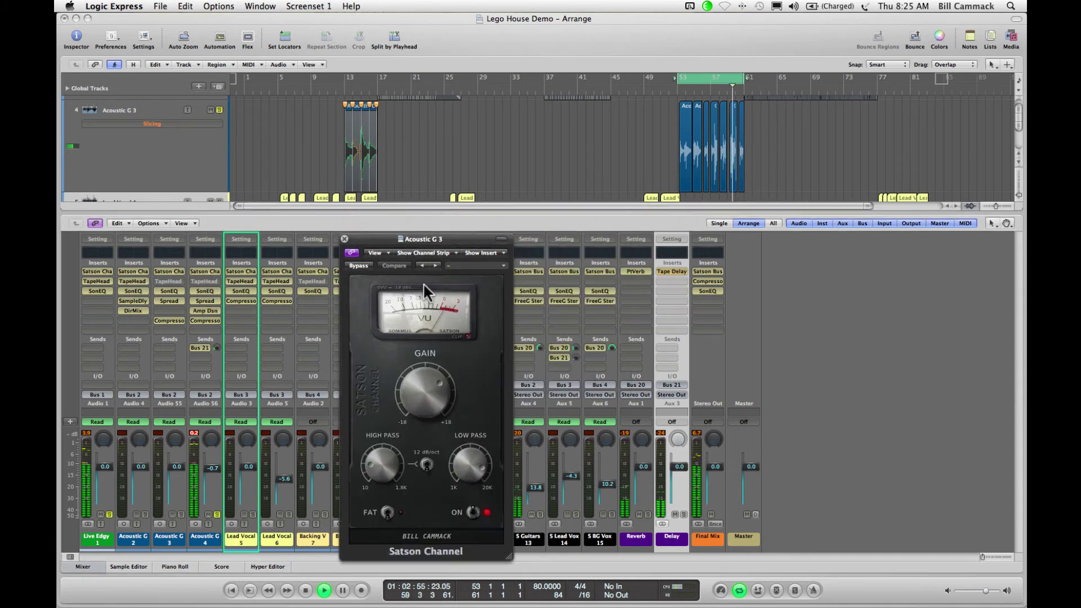
drag(444, 239, 468, 211)
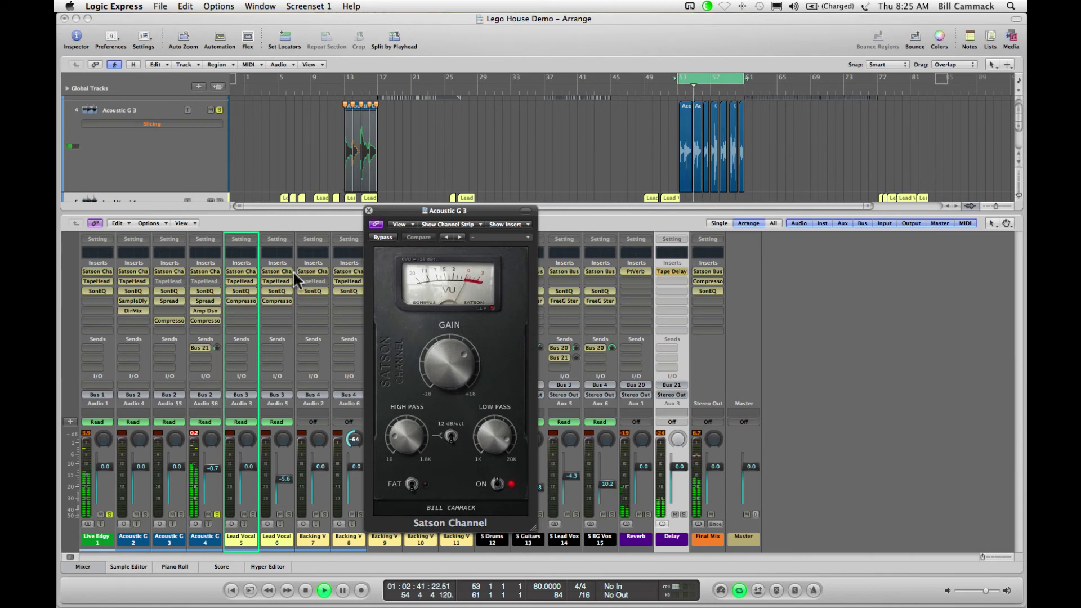
Inspect Acoustic G 3's Compressor while its regions at bars 53 to 61 play, and close the plug-in window
click(205, 320)
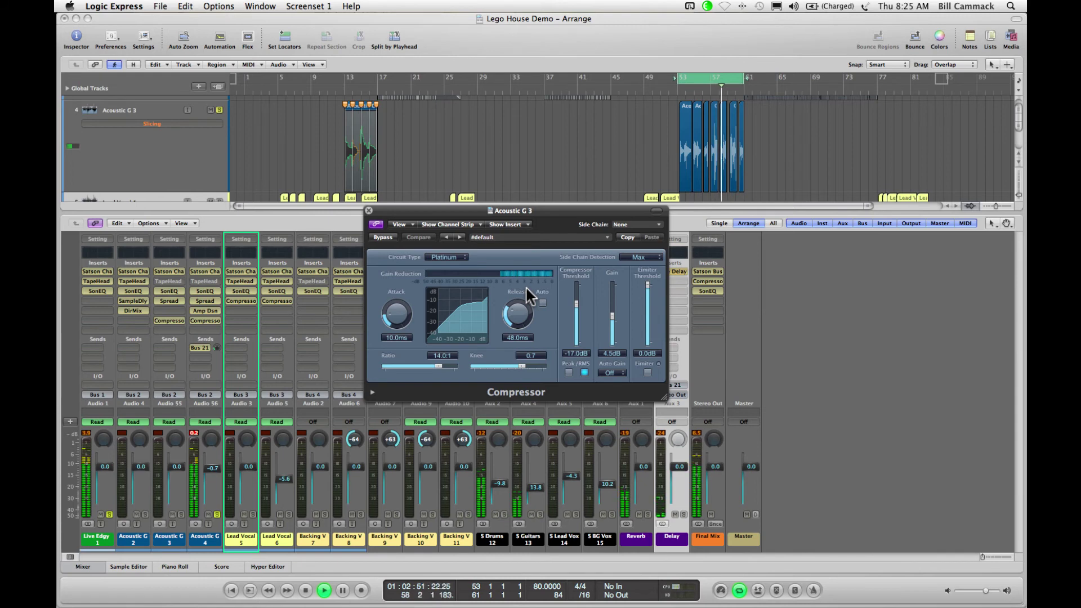
scroll(706, 149, up, 5)
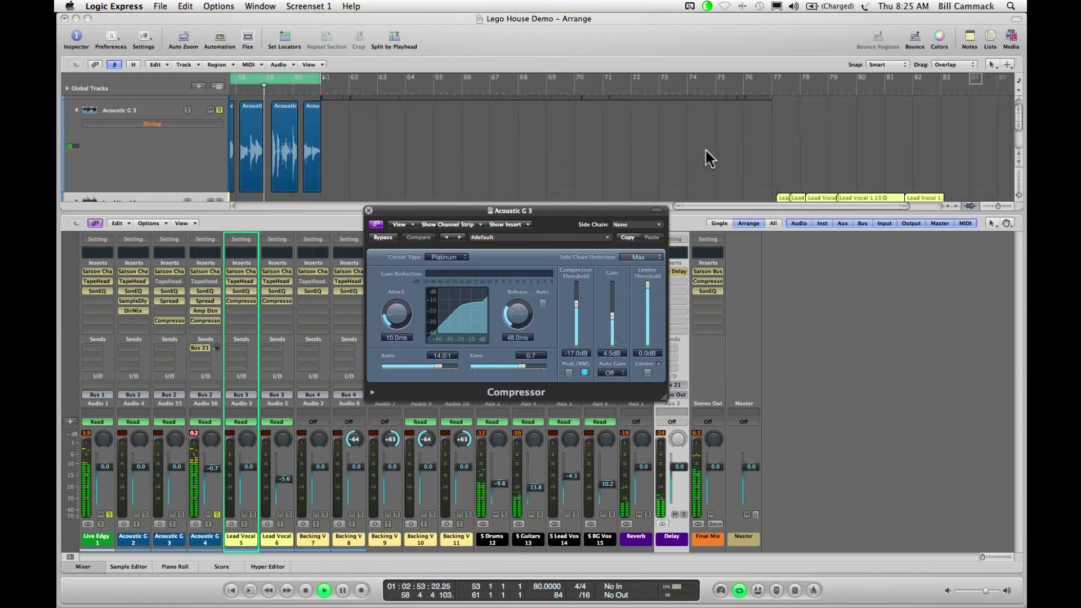
scroll(706, 149, right, 2)
scroll(706, 150, left, 8)
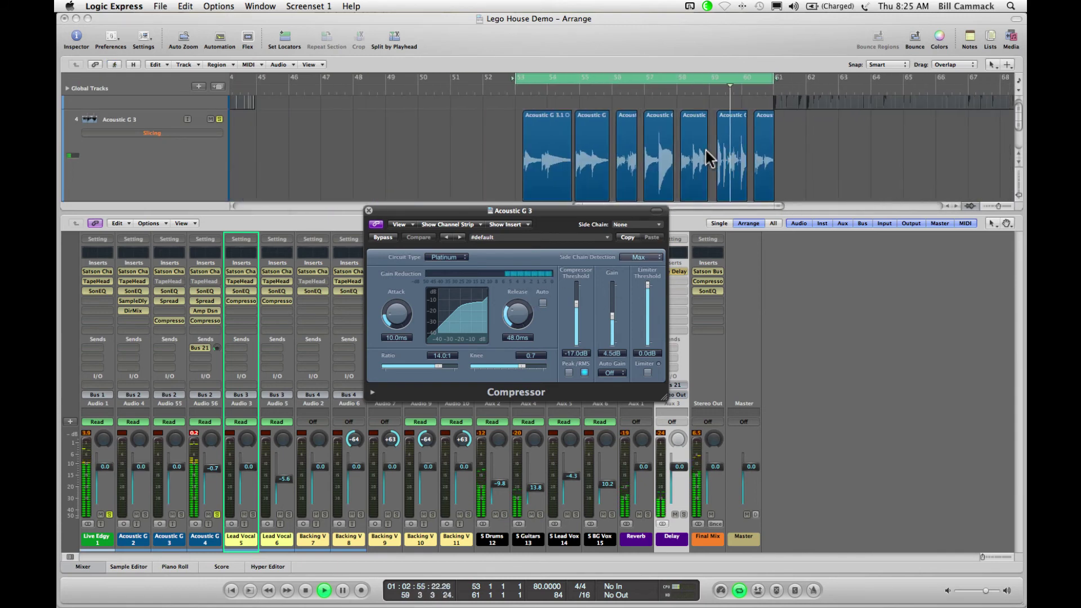
key(super+Right)
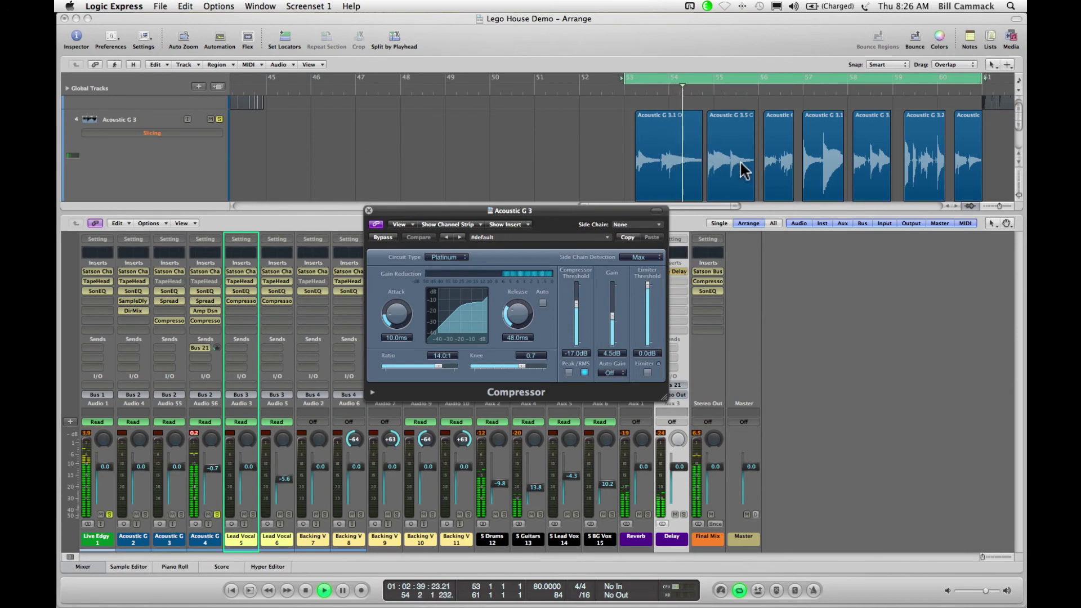
scroll(809, 169, right, 3)
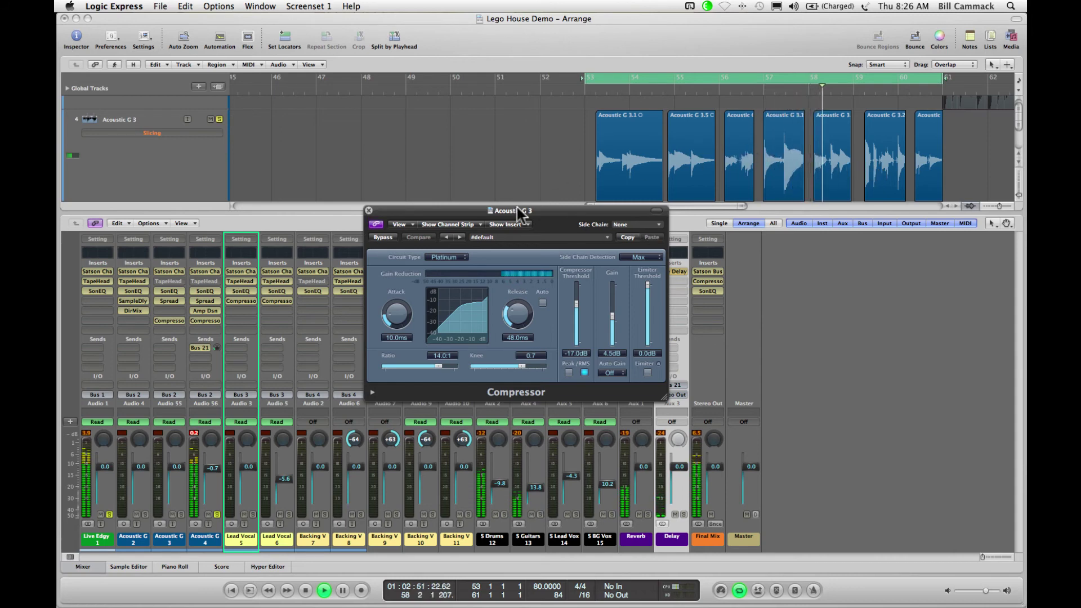
click(369, 211)
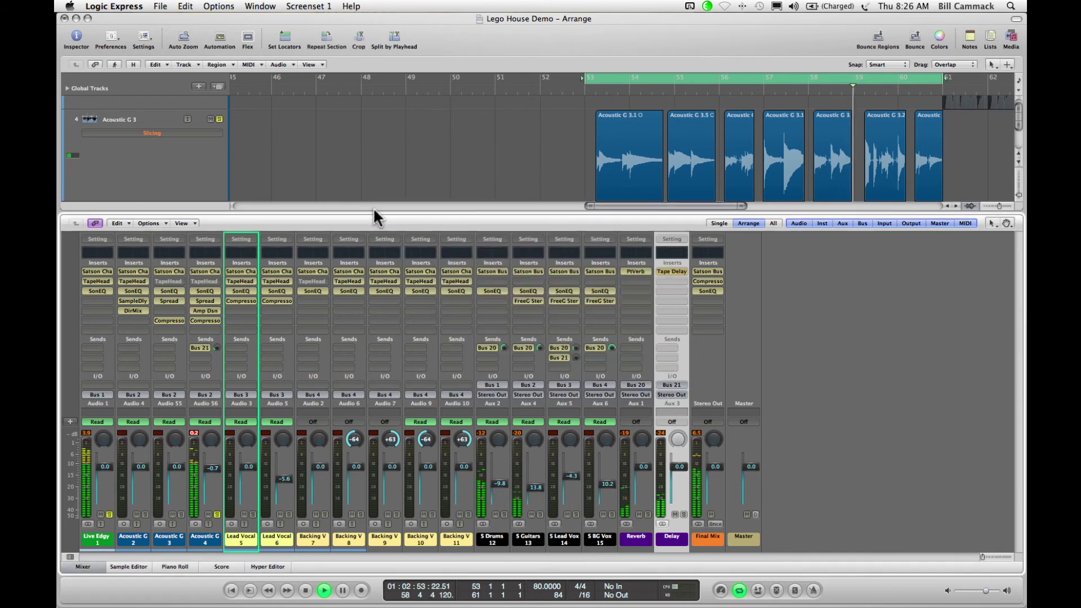
Take the Live Edgy drums and Acoustic G 3 out of solo, and turn off the loop over bars 53 to 61
click(110, 513)
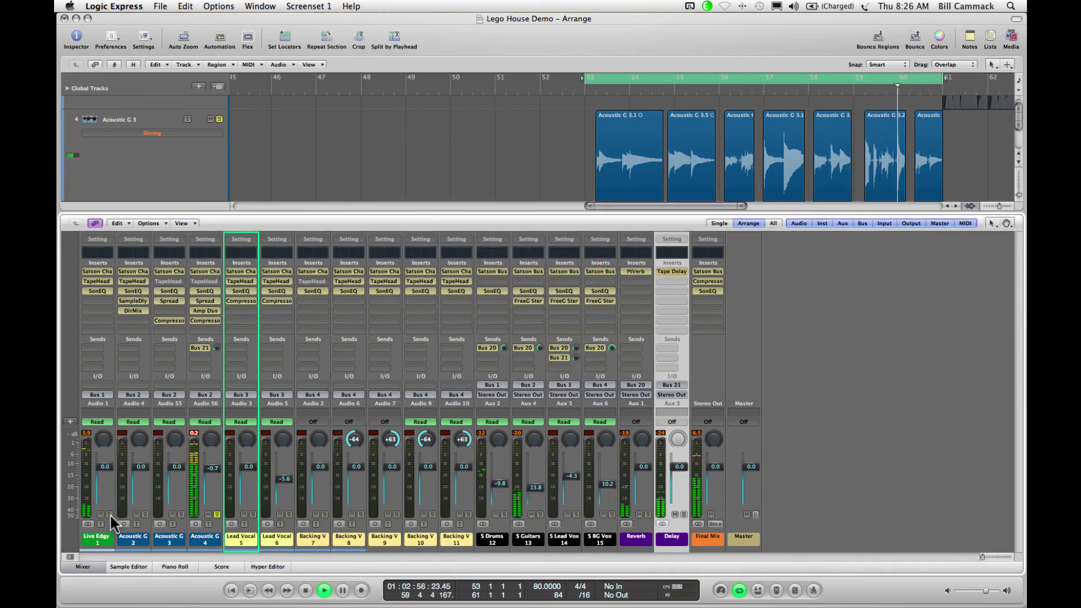
click(216, 513)
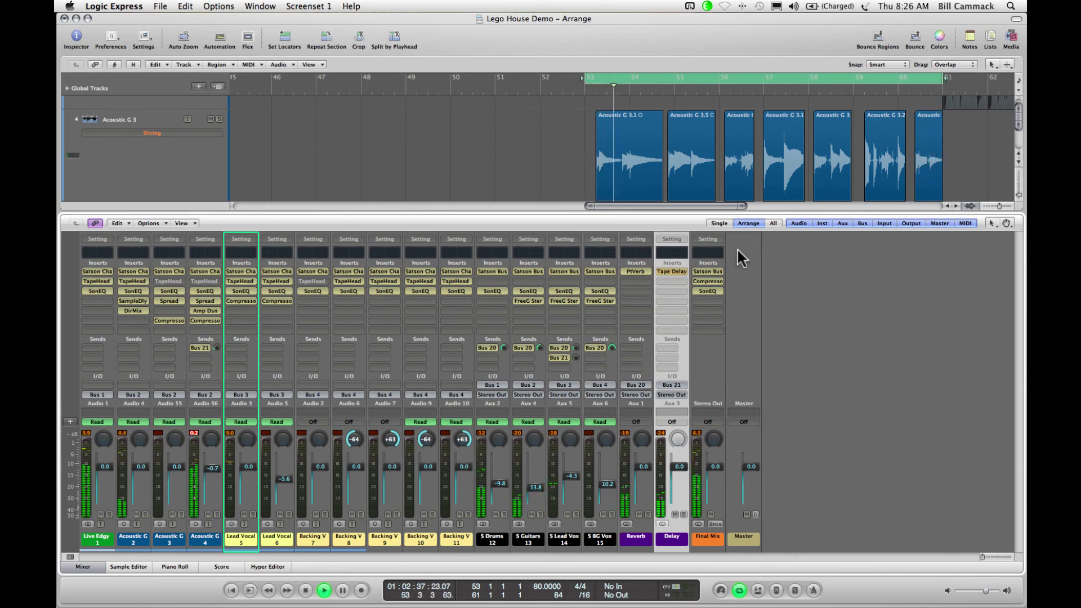
click(727, 79)
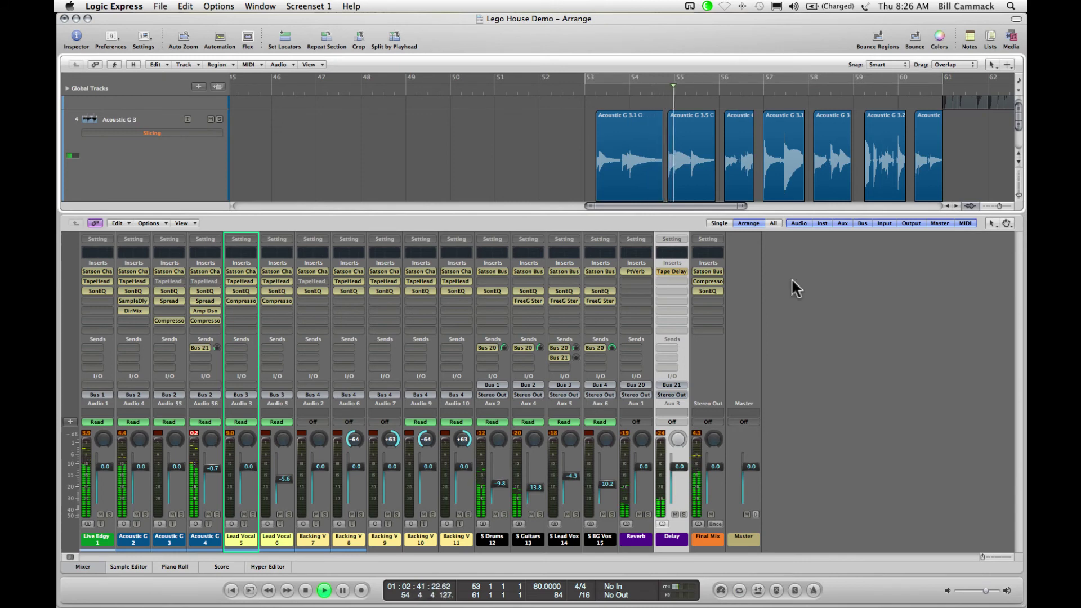
Inspect the Satson Buss and Compressor inserts on the Final Mix channel during playback, enlarging the Compressor window and keeping it clear of the channel strip
click(707, 272)
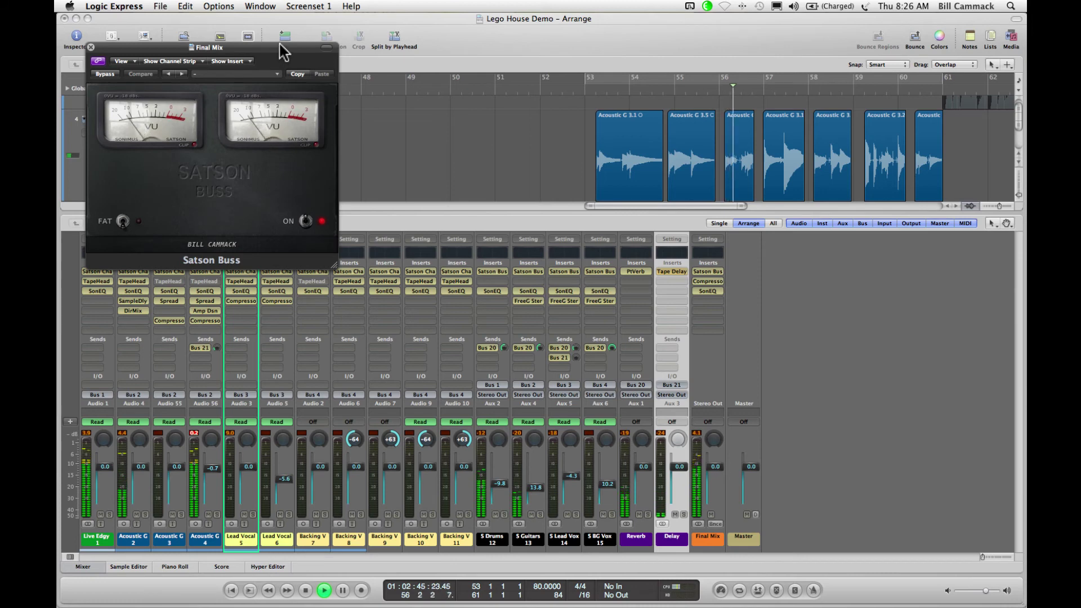
drag(282, 50, 563, 173)
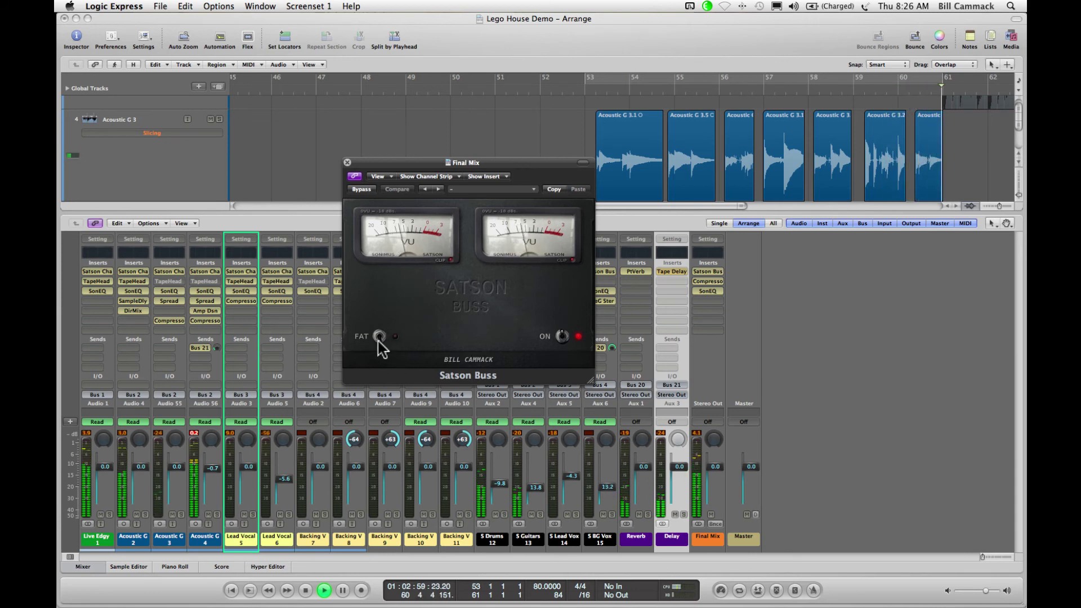
click(707, 280)
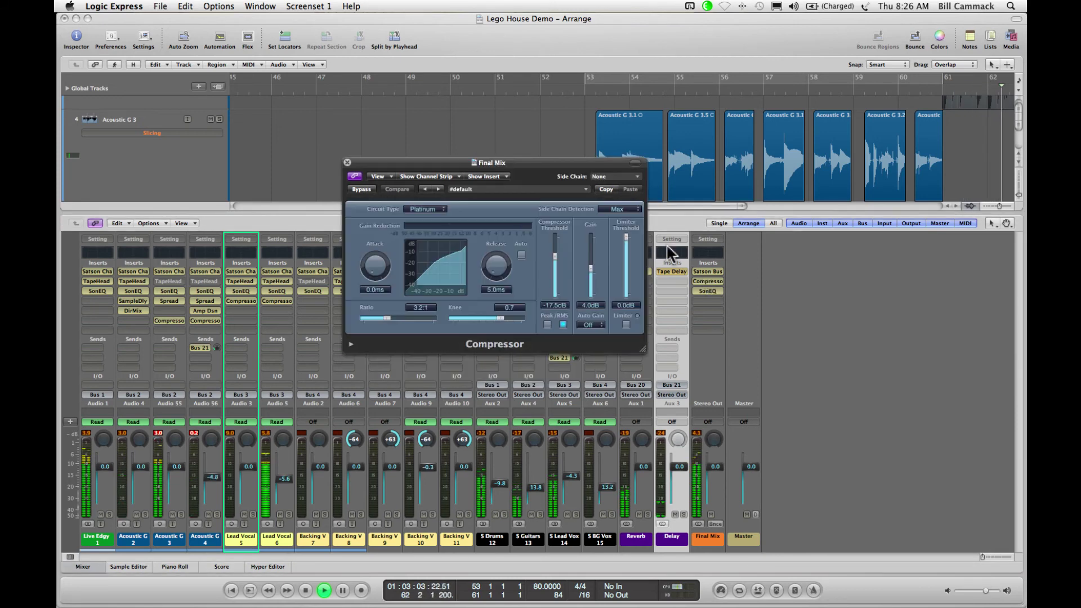
drag(641, 347, 824, 447)
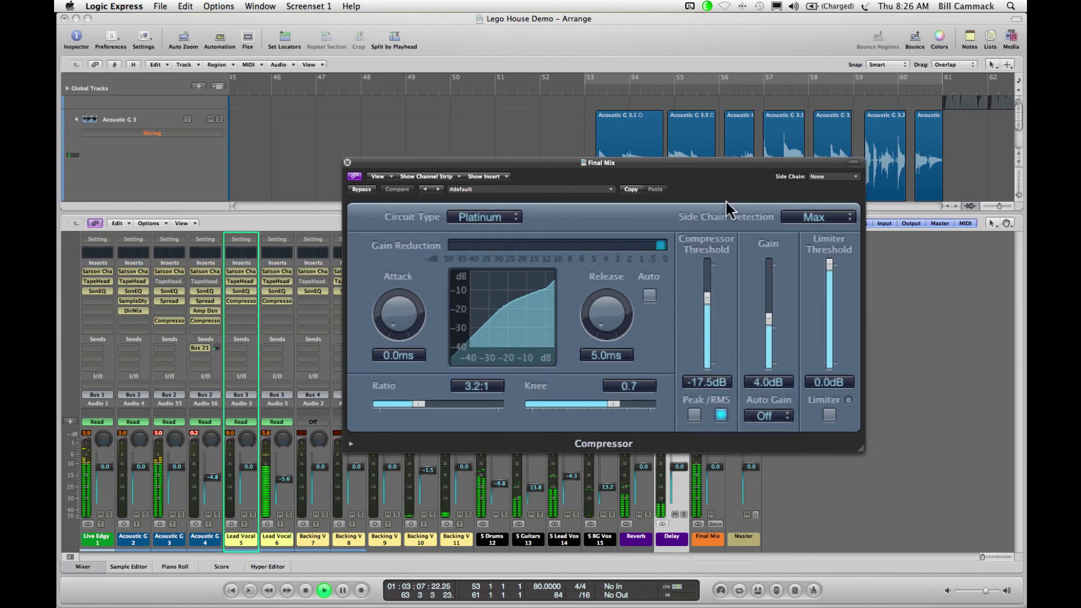
drag(690, 162, 631, 158)
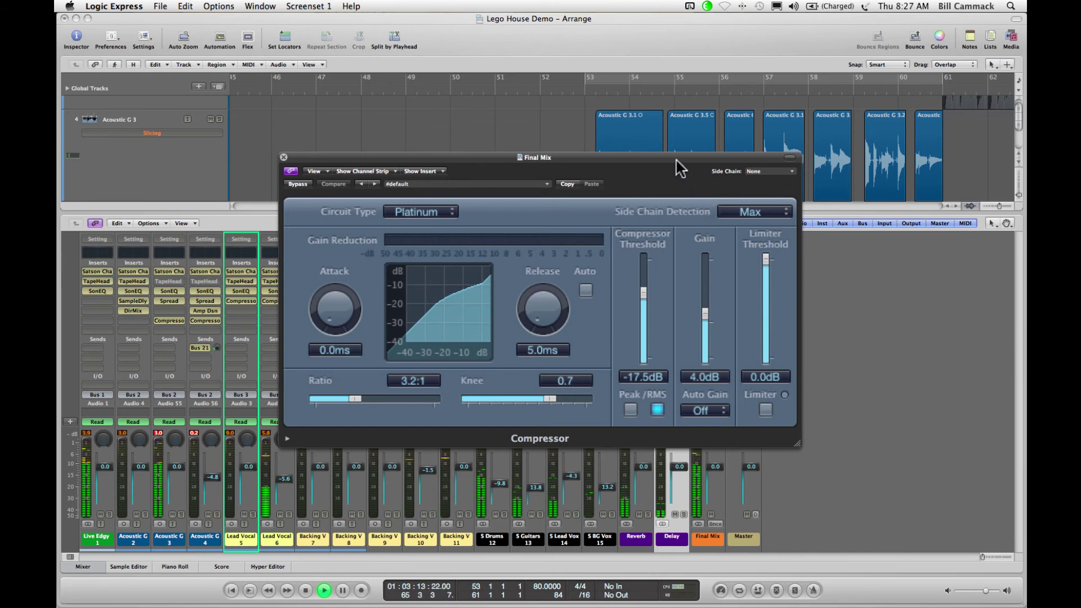
drag(676, 160, 673, 120)
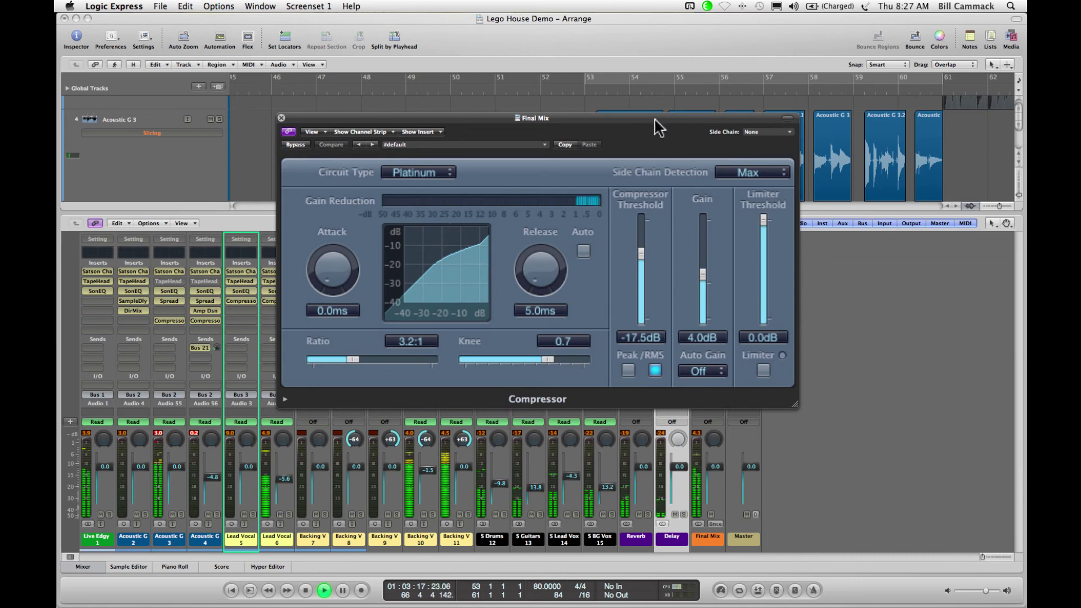
drag(644, 117, 530, 124)
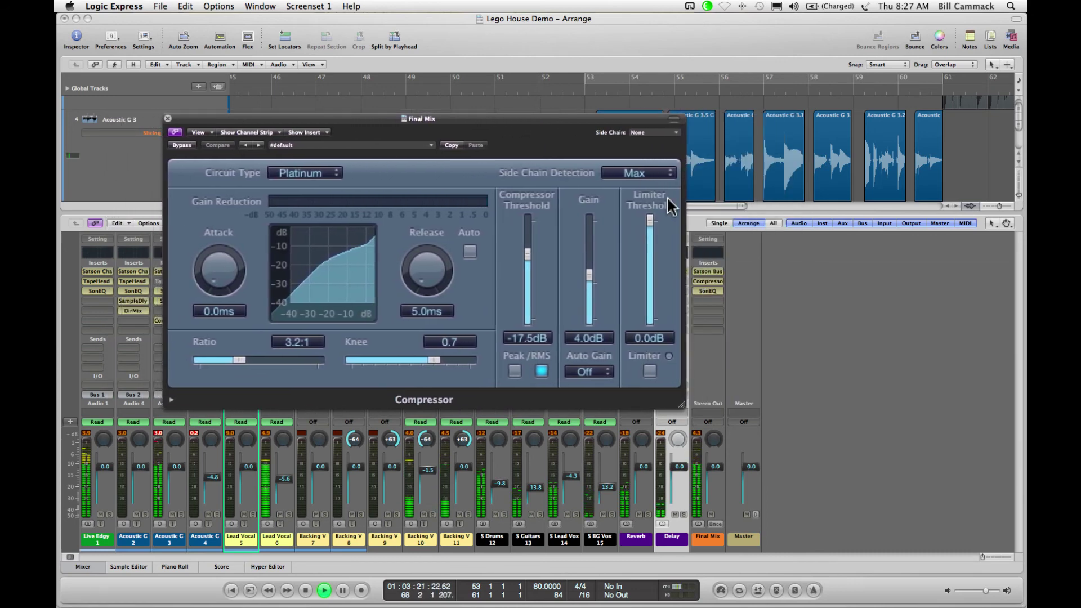
Open the Final Mix channel's SonEQ, compare the mix with it bypassed and active, and close the plug-in
click(707, 290)
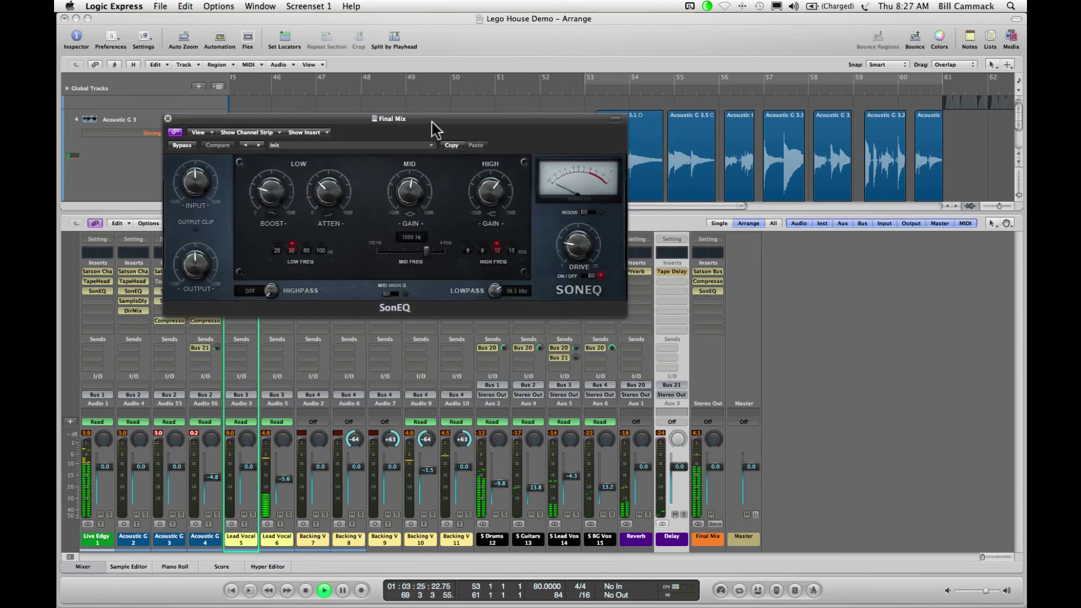
drag(432, 121, 560, 131)
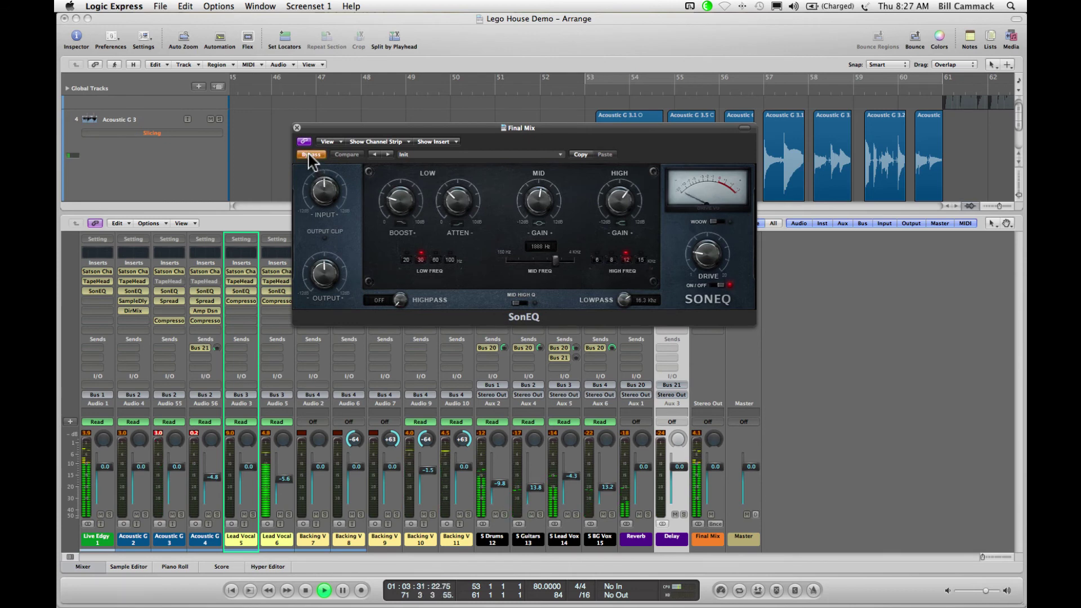
click(310, 154)
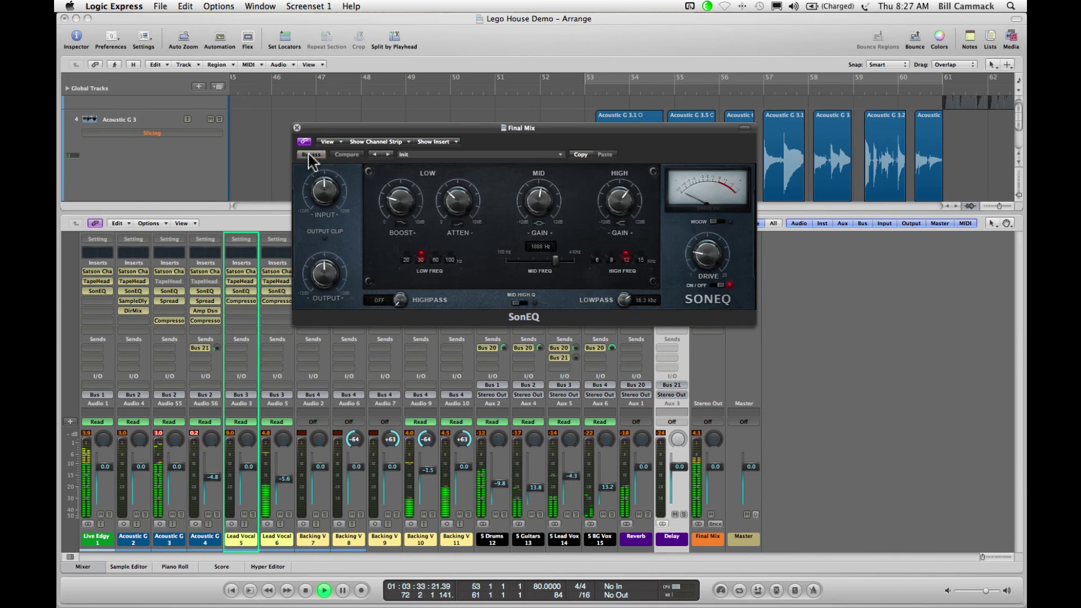
click(298, 128)
Close the mixer and show the guitar, lead vocal and backing vocal tracks across the whole song in the arrangement
key(ctrl+Left)
scroll(463, 126, down, 2)
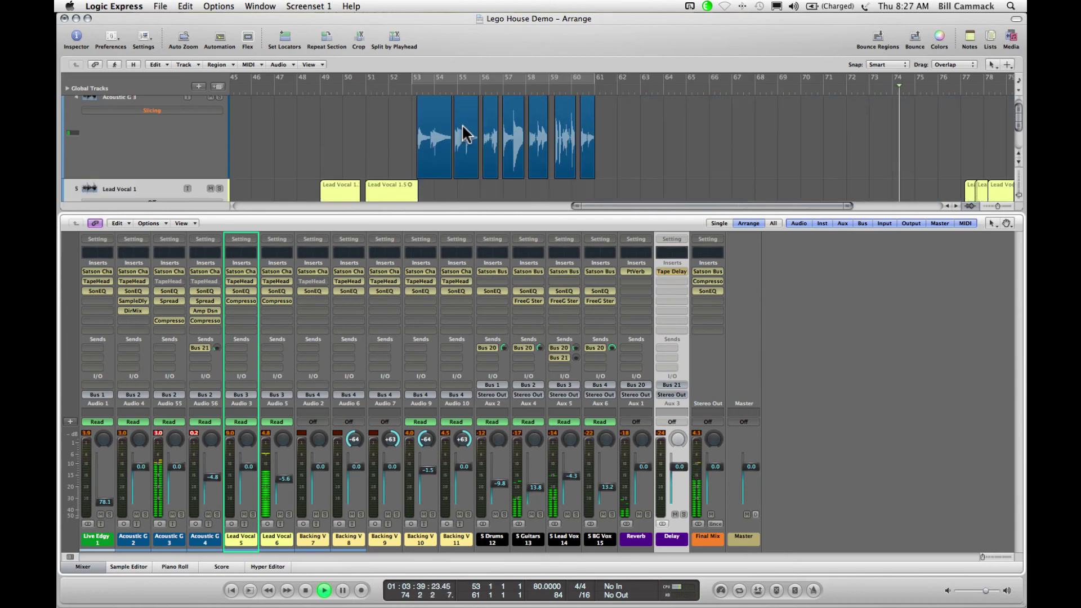
scroll(463, 134, down, 3)
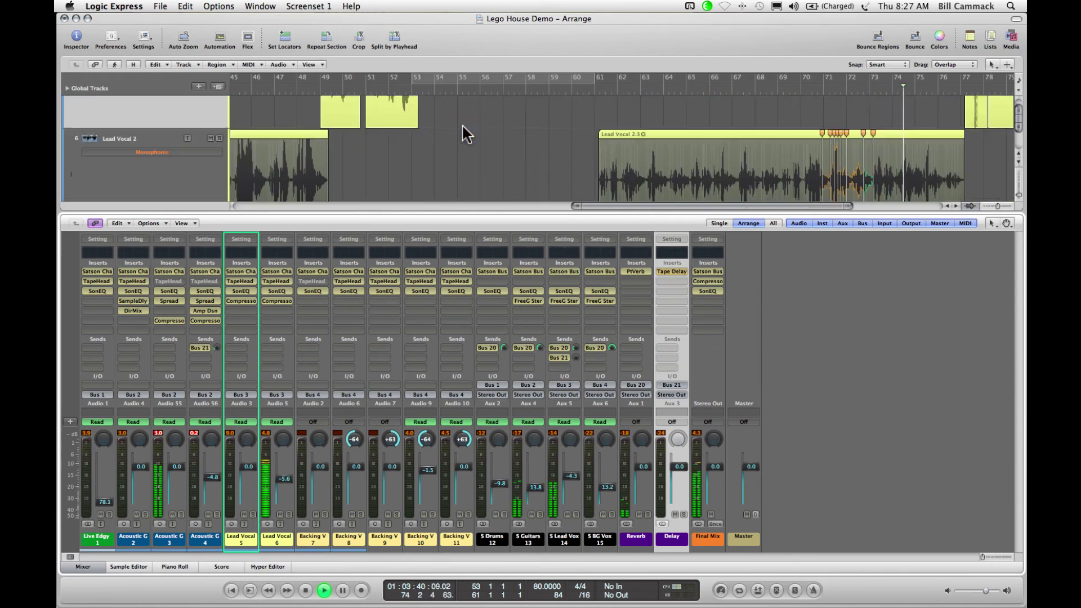
click(88, 564)
scroll(514, 413, up, 4)
key(ctrl+Left)
key(ctrl+Left)
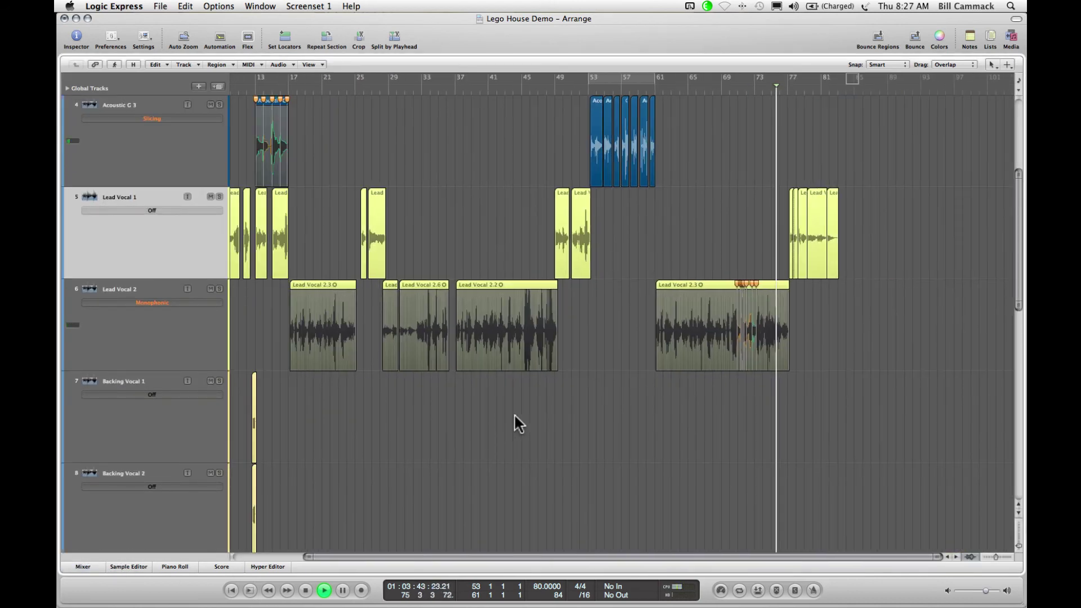
Examine the Lead Vocal 1, Lead Vocal 2 and backing vocal regions from about bar 25 to the song's end
scroll(515, 414, up, 1)
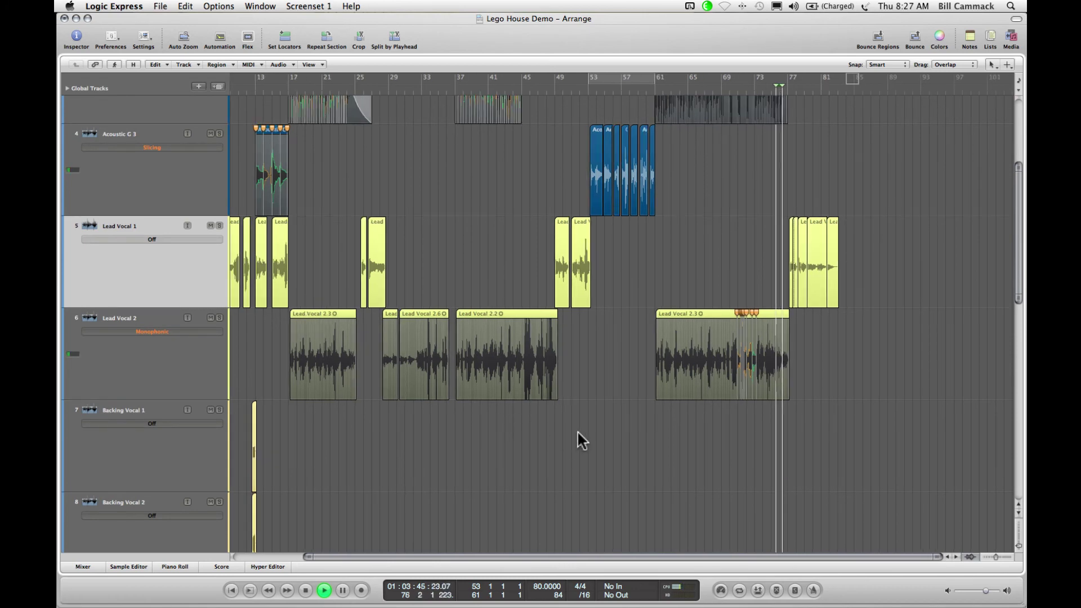
key(ctrl+Right)
key(ctrl+Right)
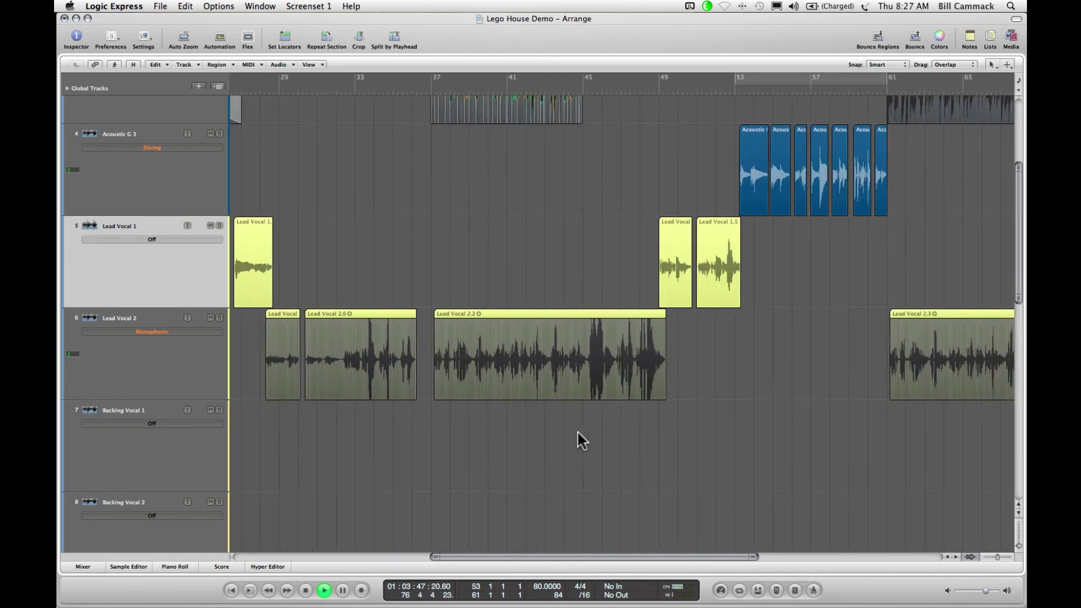
scroll(576, 431, down, 10)
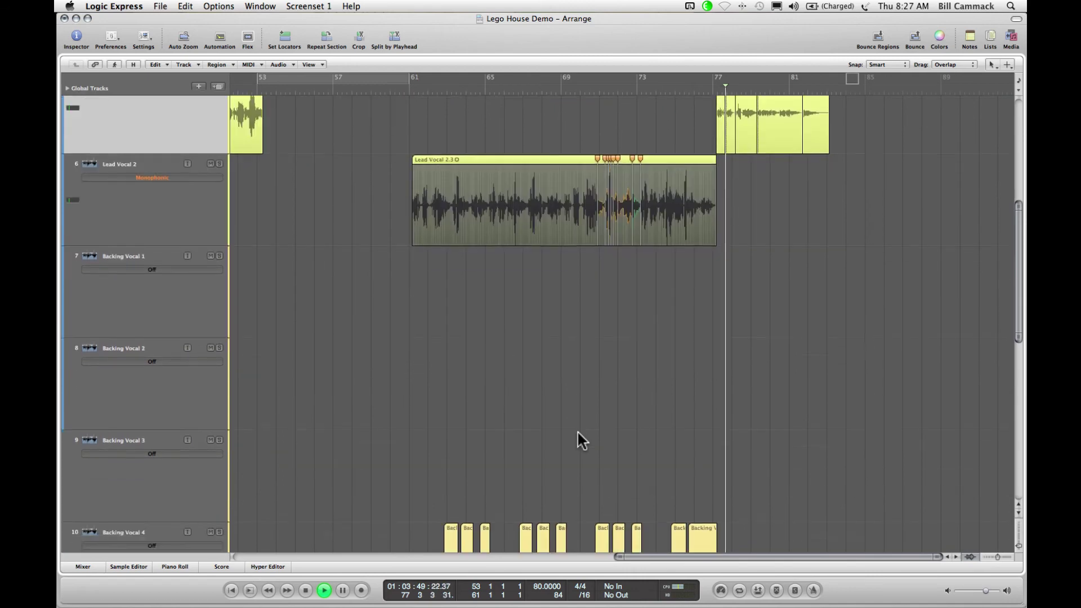
scroll(576, 431, up, 8)
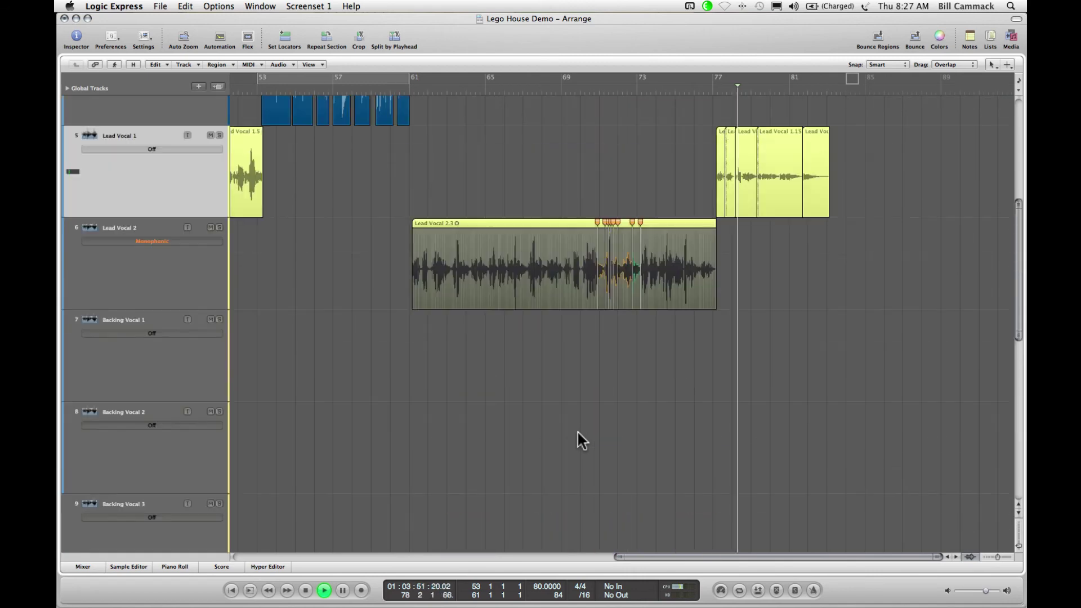
key(ctrl+Right)
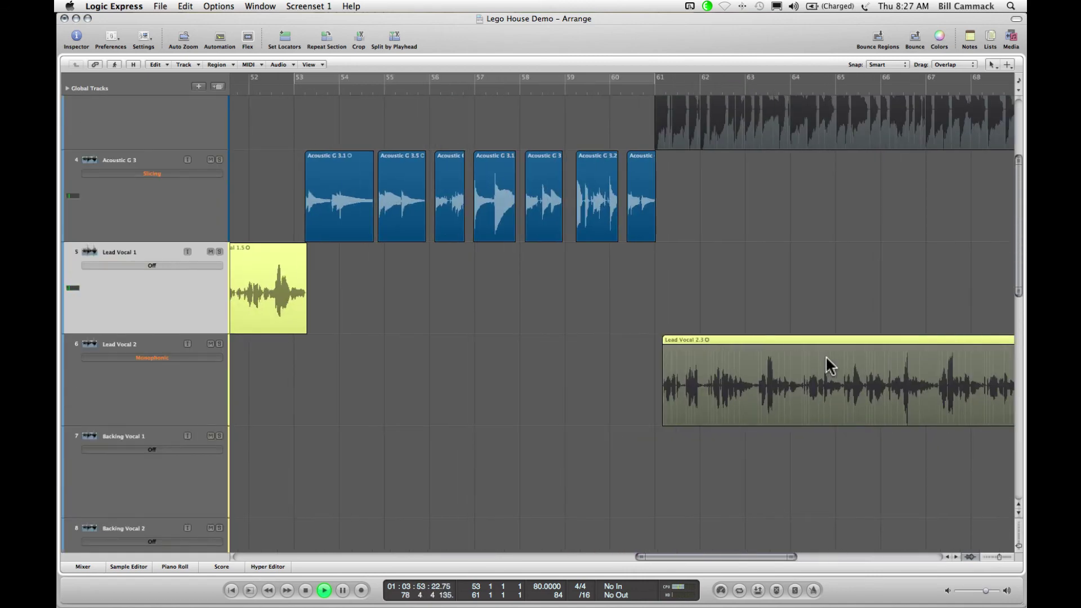
key(ctrl+Left)
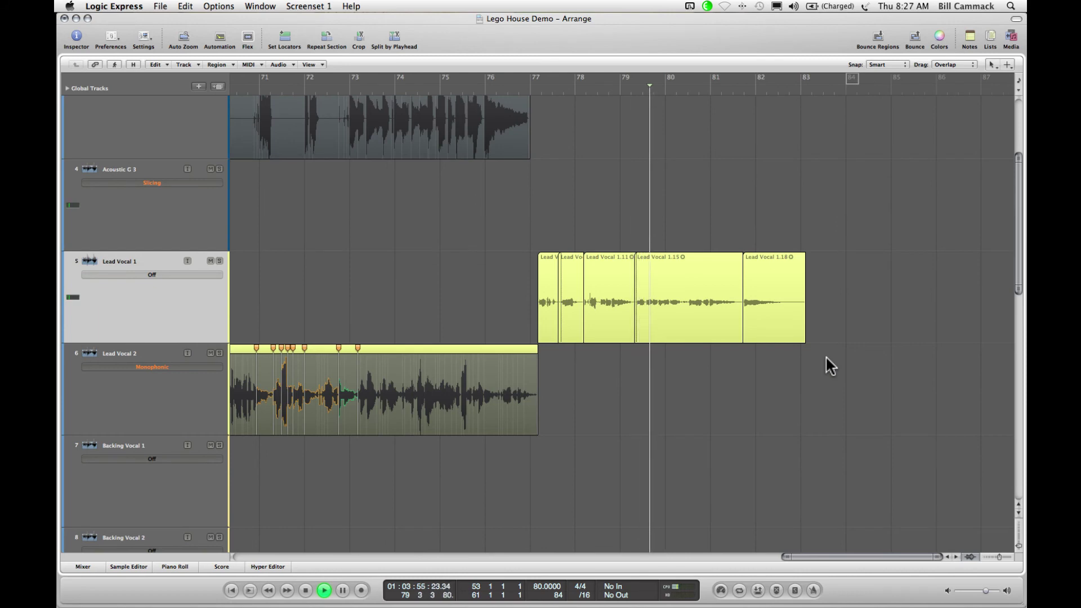
key(ctrl+Left)
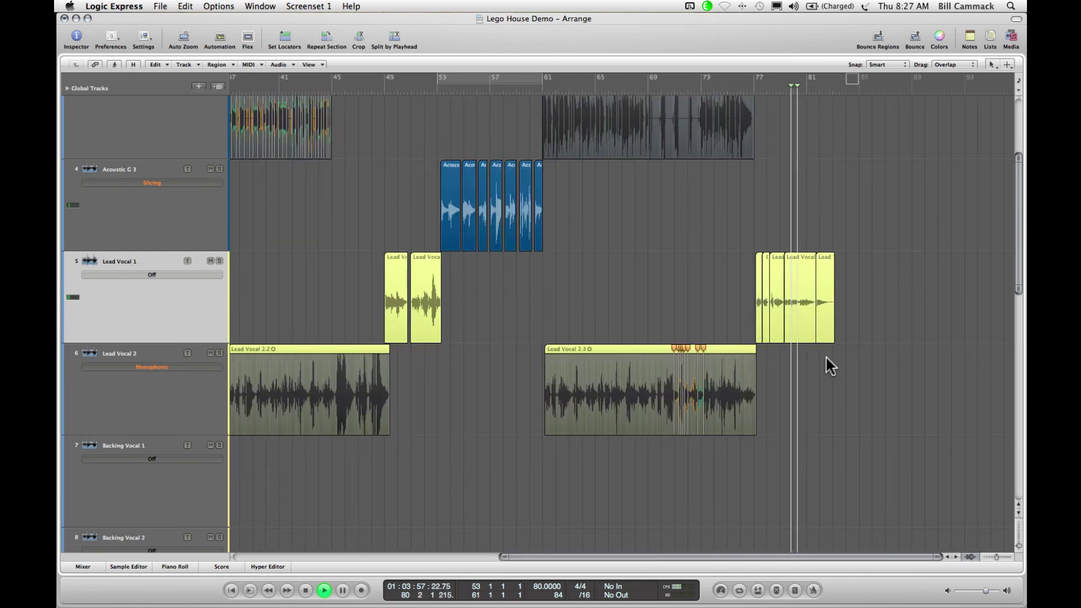
scroll(825, 356, down, 5)
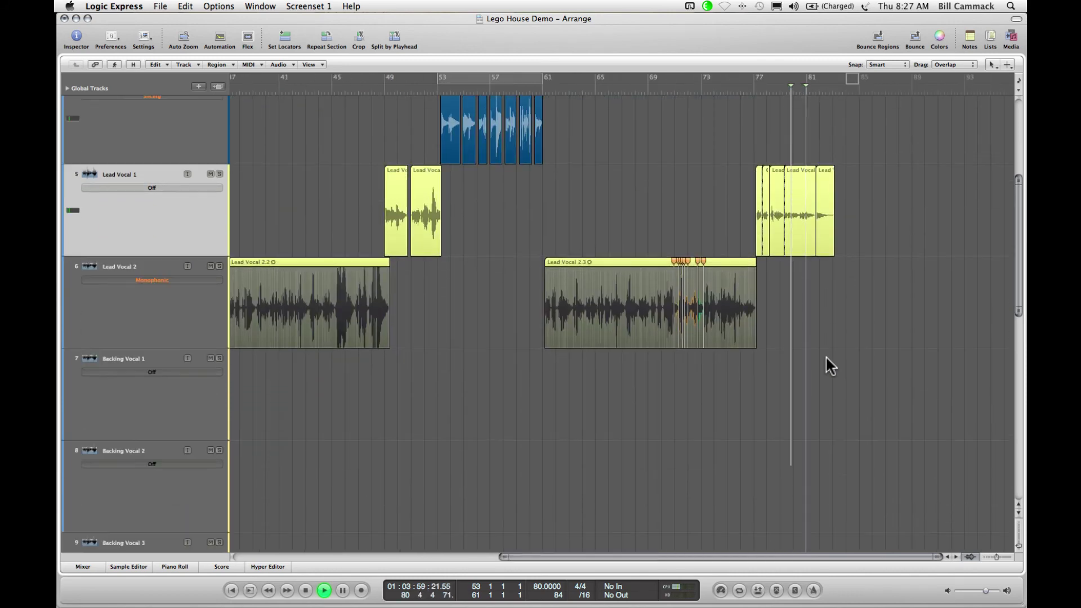
scroll(826, 357, up, 2)
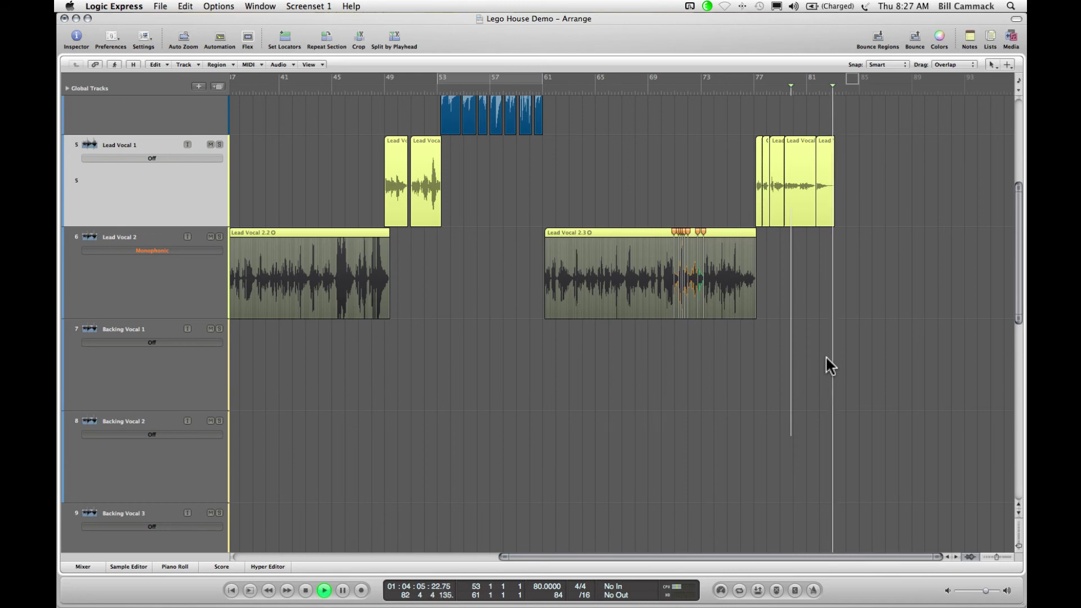
scroll(825, 356, down, 7)
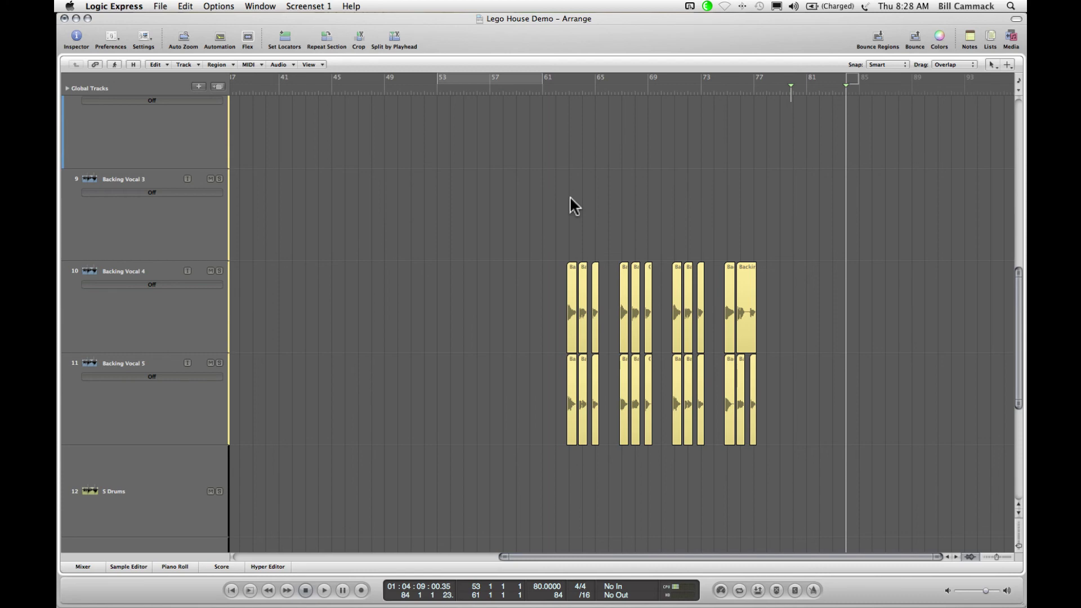
Play the full mix from about bar 61, ahead of the Backing Vocal 4 and 5 regions, and reopen the mixer
click(550, 86)
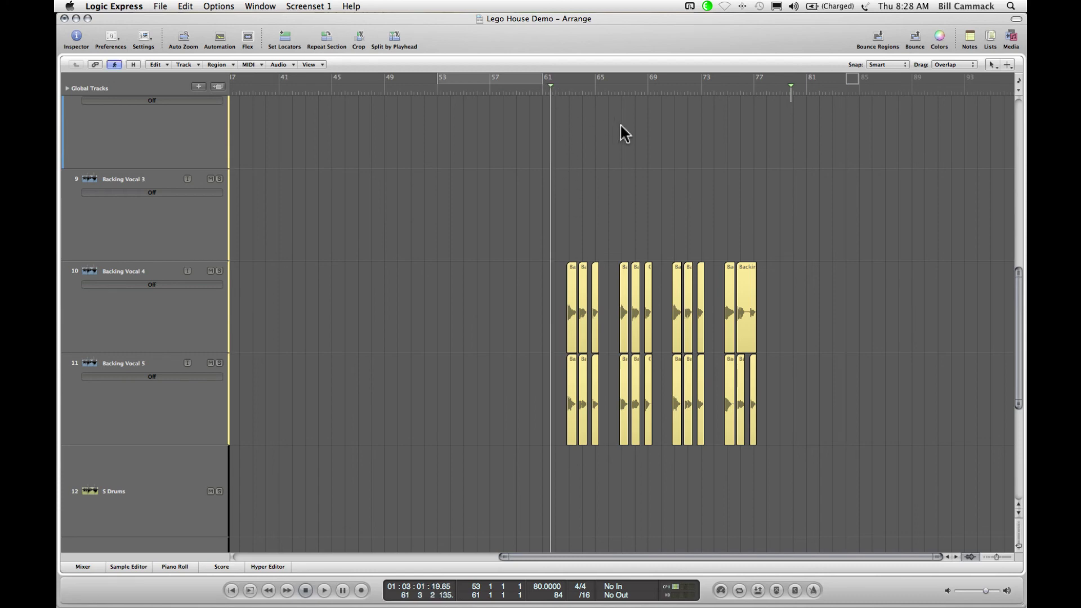
key(space)
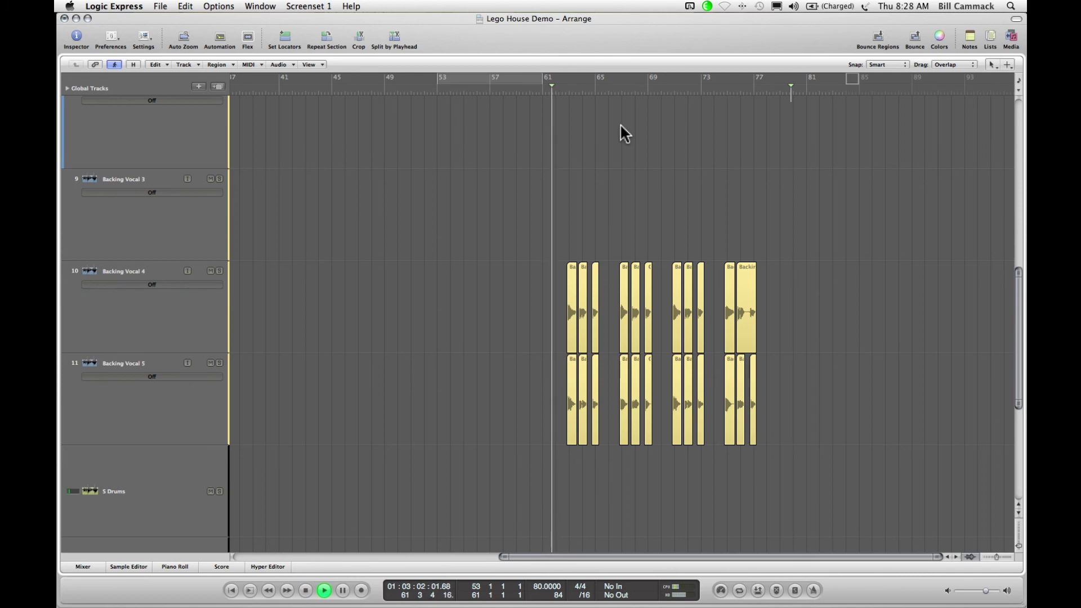
click(90, 566)
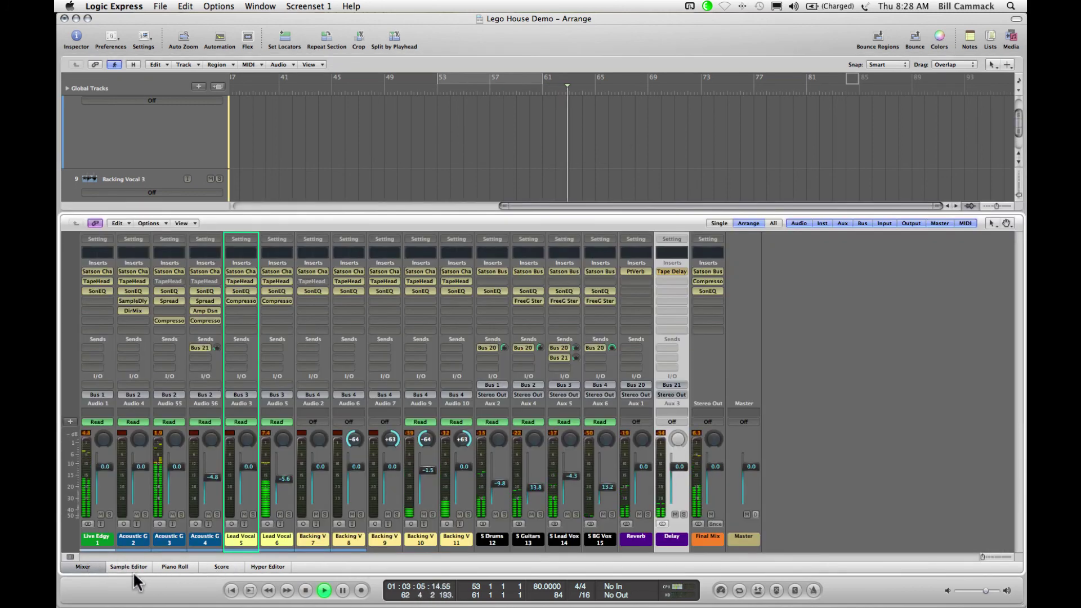
Close the mixer and examine the Backing Vocal 4 and 5 regions from about bar 61 to 77
click(84, 565)
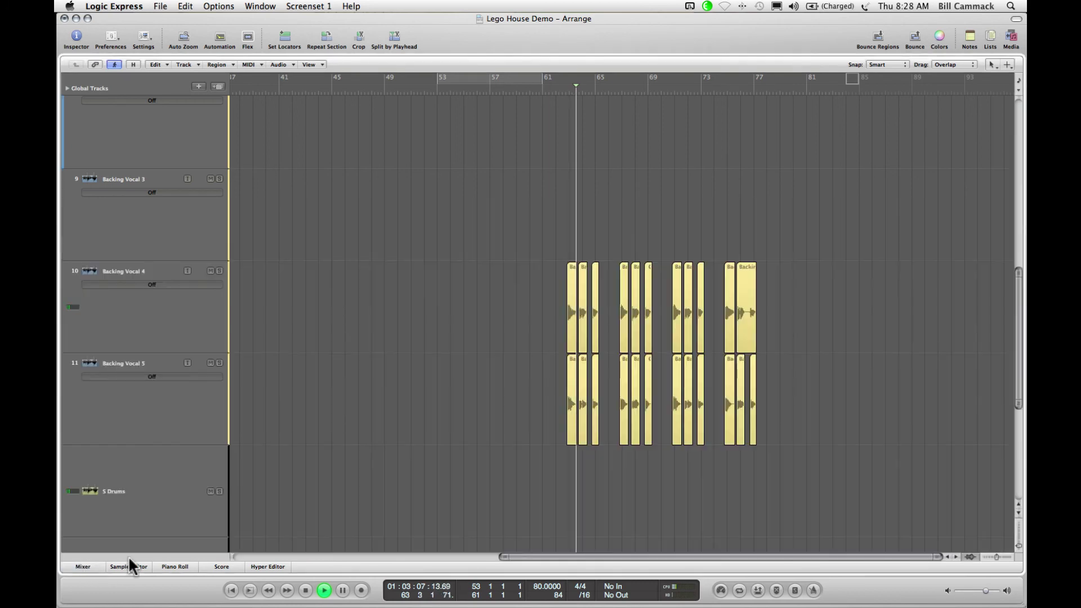
scroll(621, 265, up, 3)
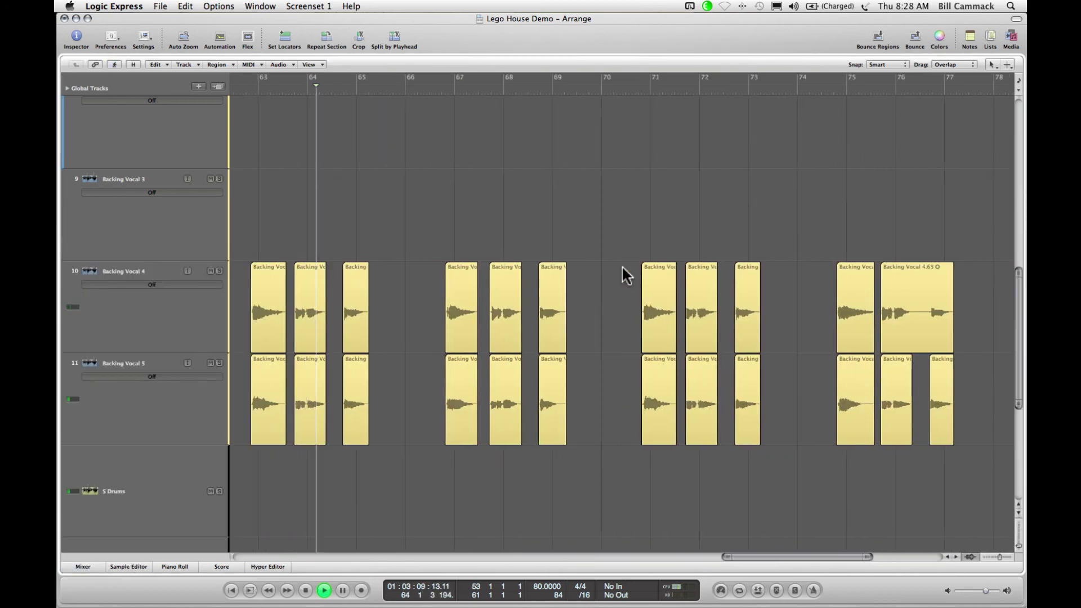
scroll(623, 267, left, 5)
scroll(622, 266, up, 5)
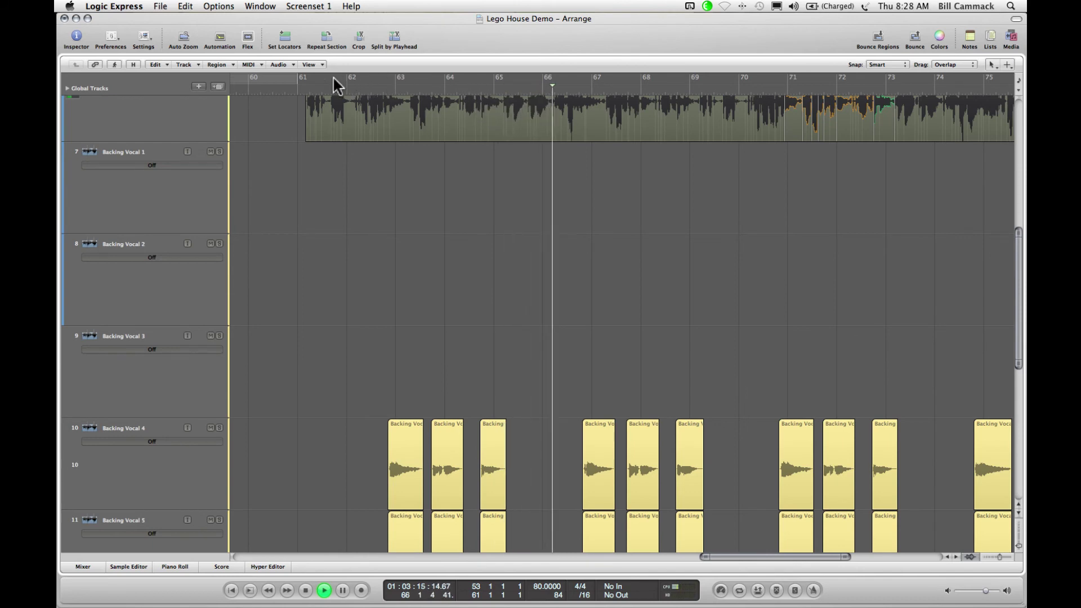
Set a cycle range from bar 61 to 65 and restart playback from its beginning
drag(298, 75, 484, 80)
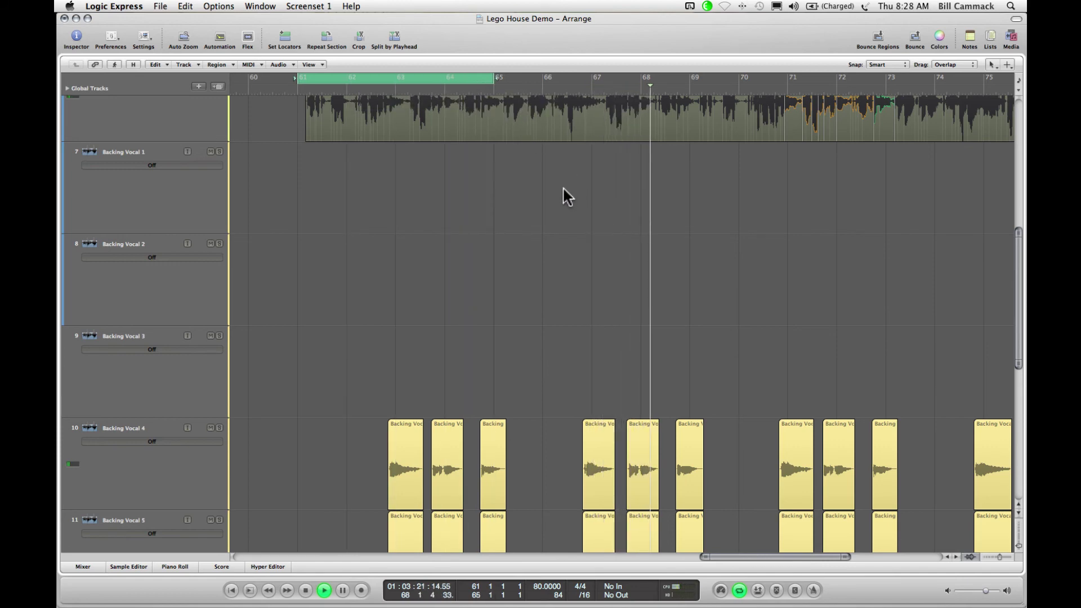
key(space)
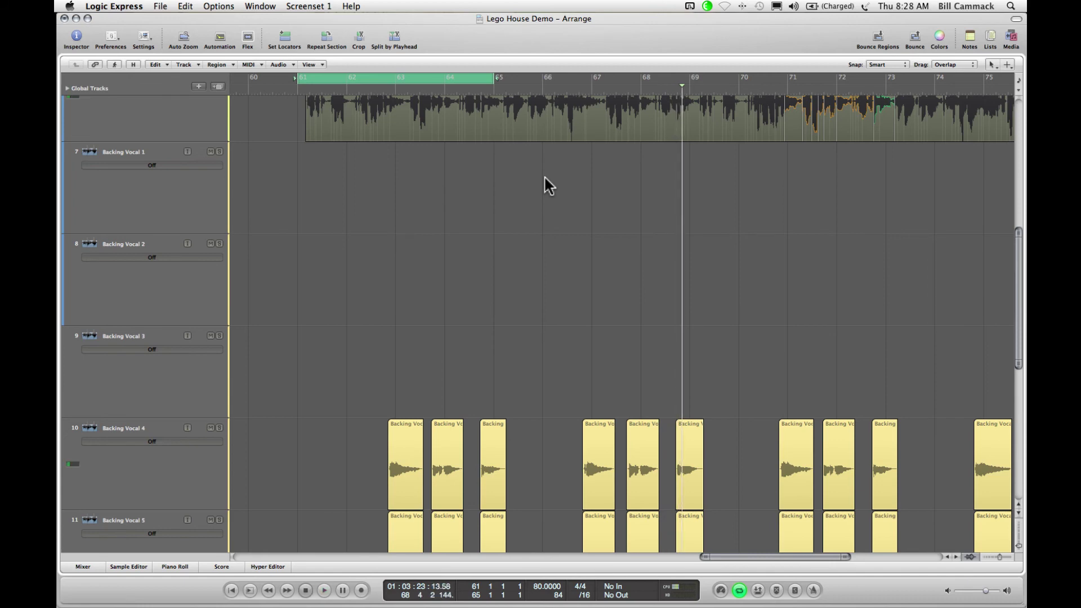
key(space)
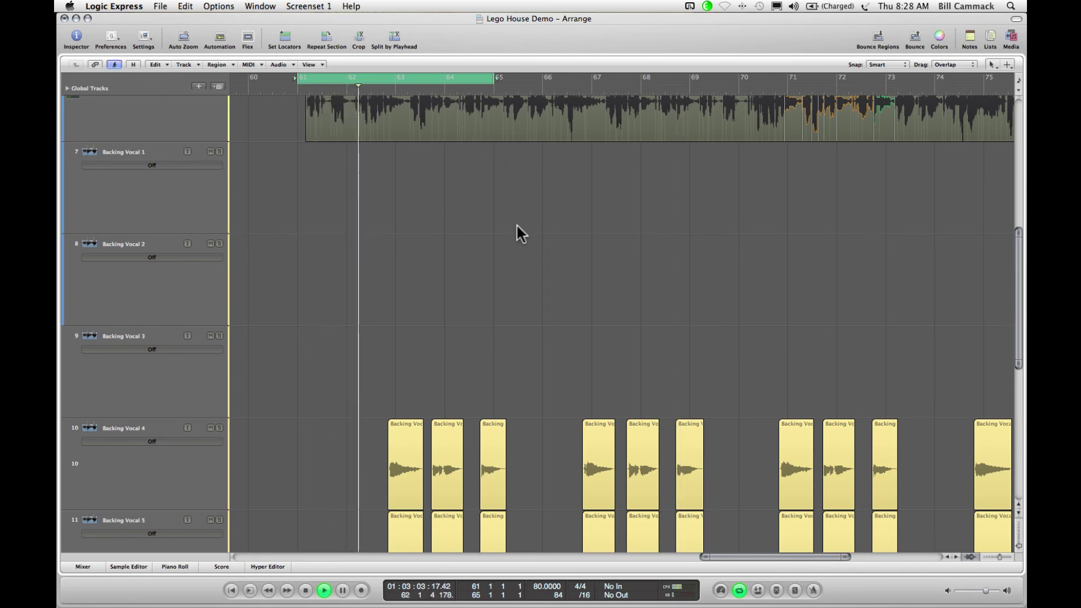
Reopen the mixer and audition the looped backing vocals with Lead Vocal 2 and Live Edgy Drums muted
click(85, 567)
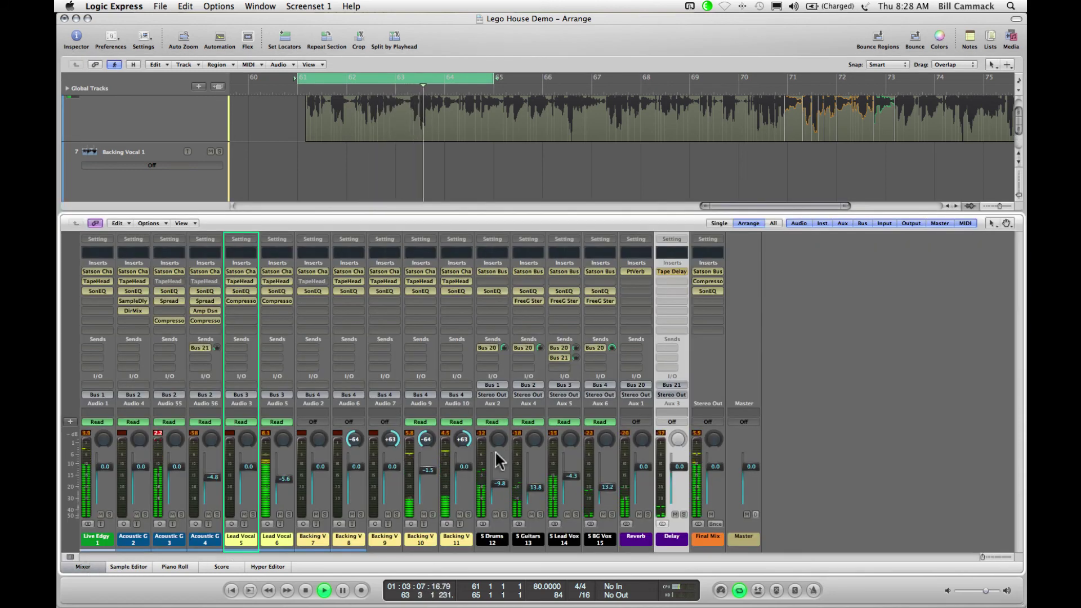
click(280, 514)
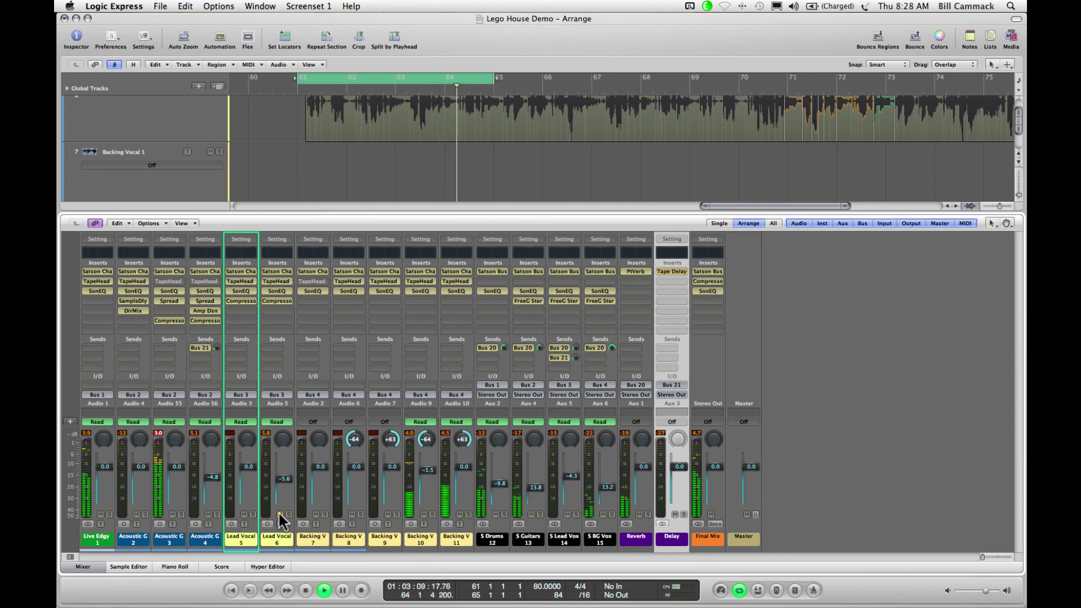
click(100, 515)
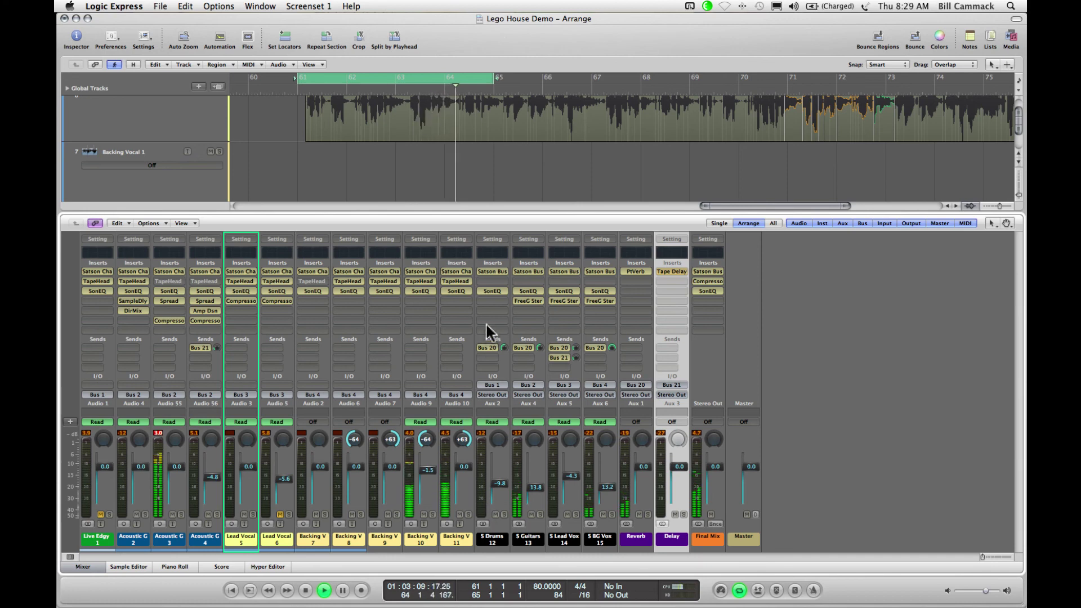
Examine the Satson Channel, TapeHead and SonEQ inserts on Backing Vocal 4 and close the plug-in window
click(422, 271)
drag(197, 49, 688, 120)
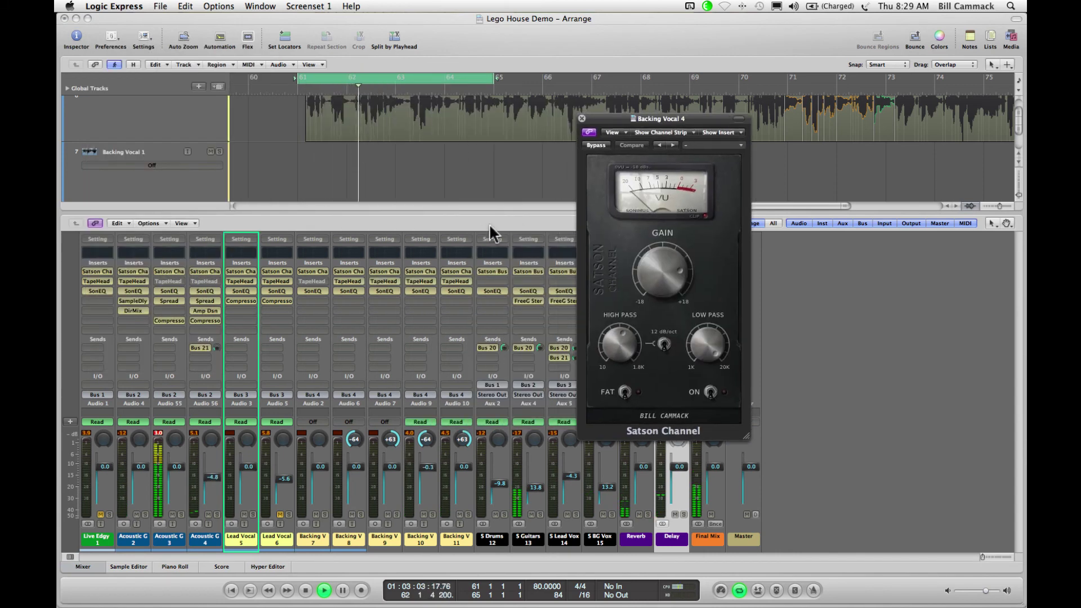
click(417, 279)
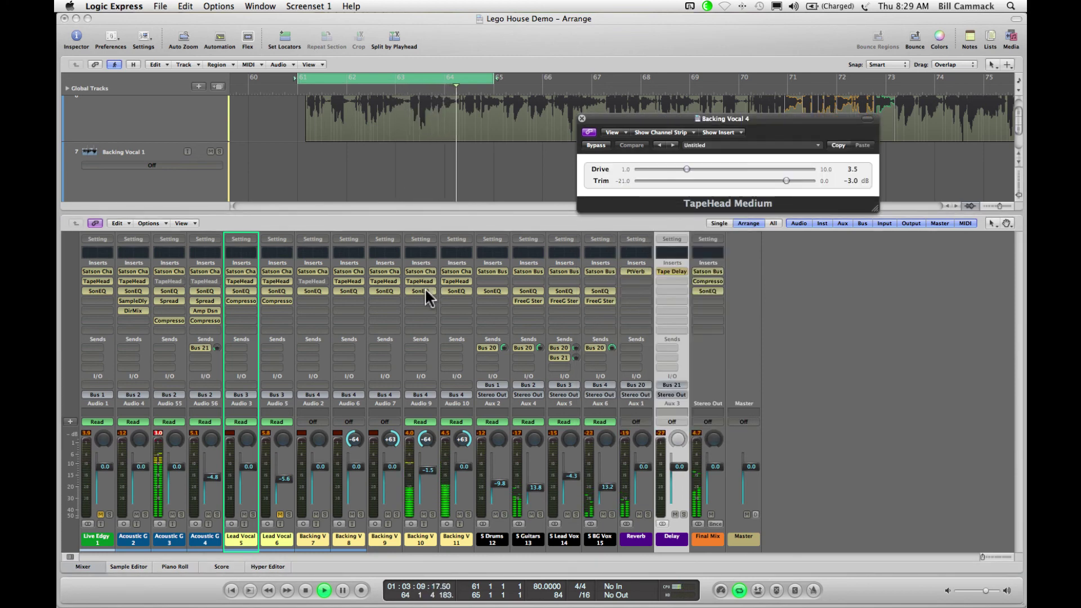
click(424, 290)
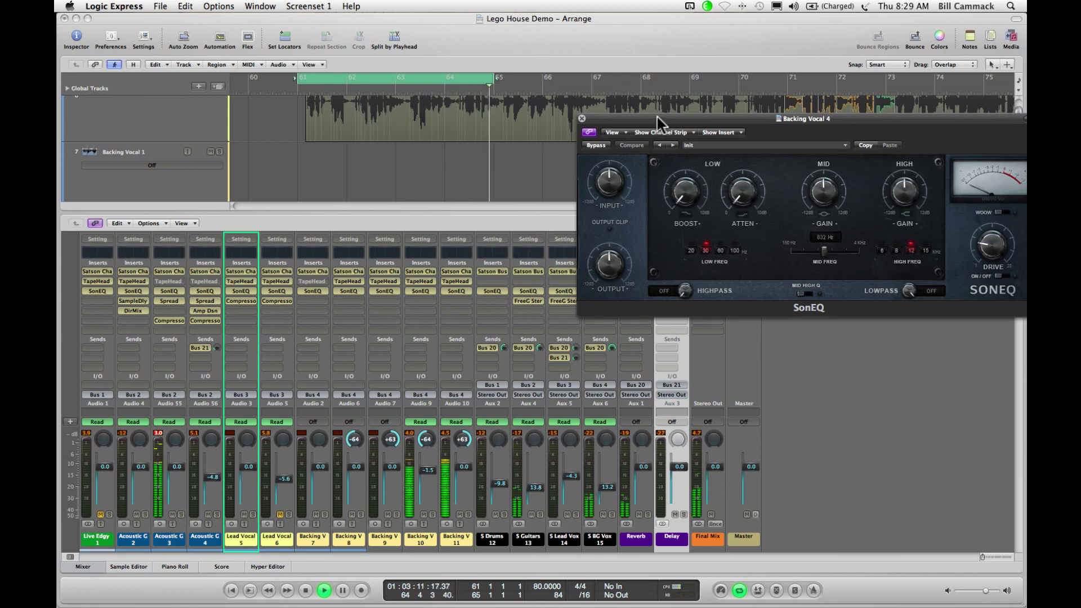
drag(658, 121, 565, 123)
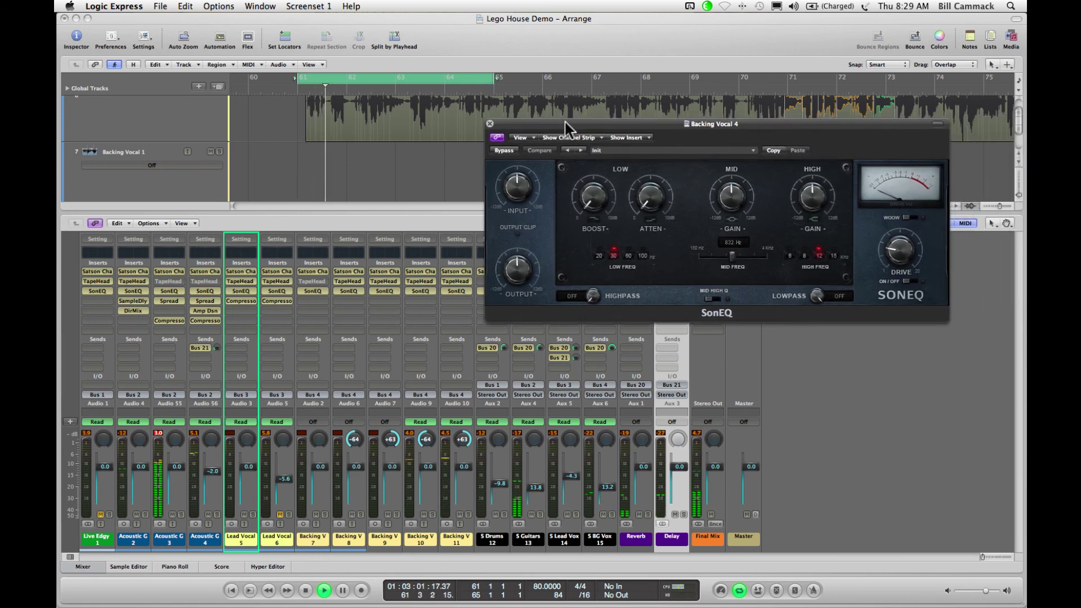
click(489, 124)
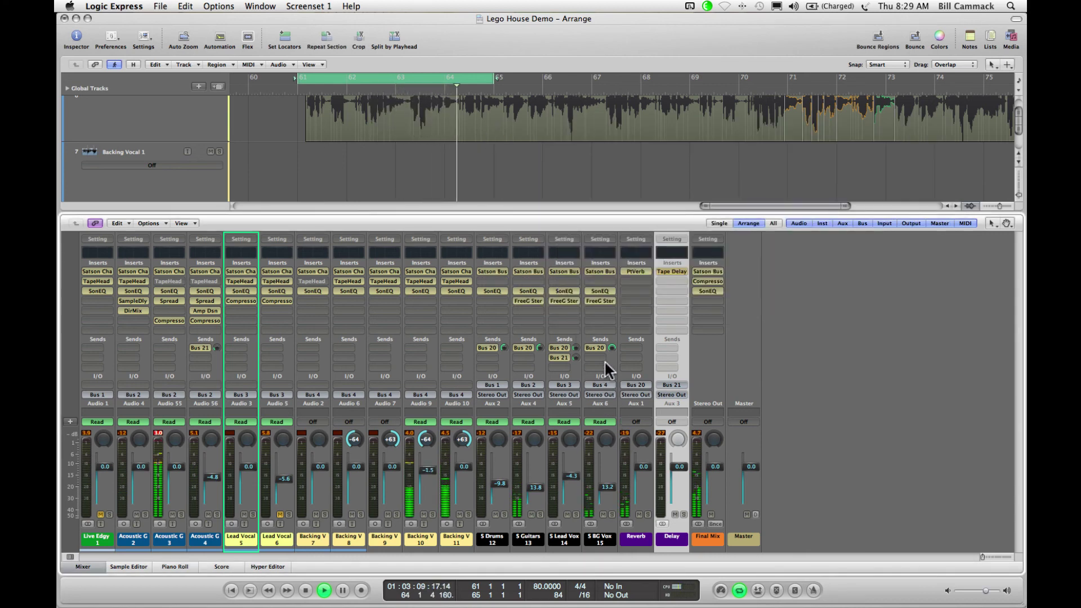
Open the FreeG Stereo insert on the S BG Vox channel, examine its trim setting, and close the plug-in
click(600, 301)
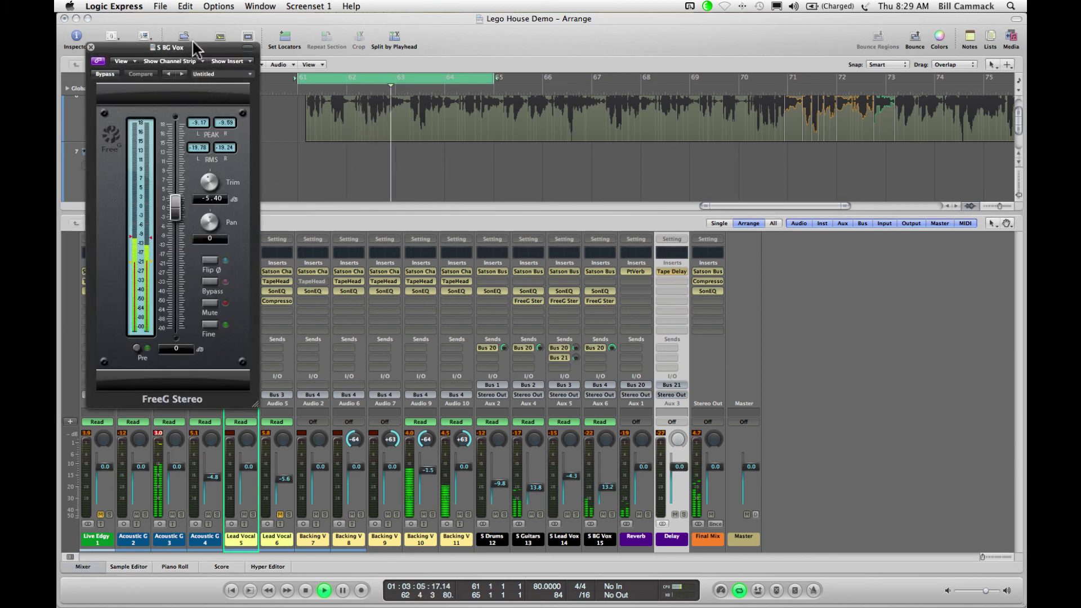
drag(198, 51, 578, 115)
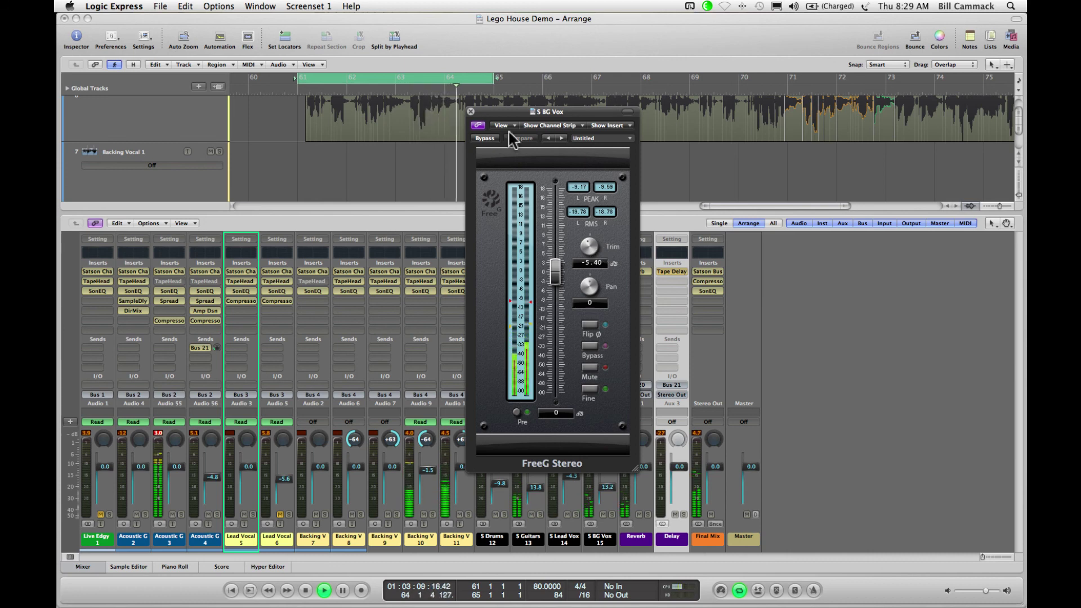
click(471, 111)
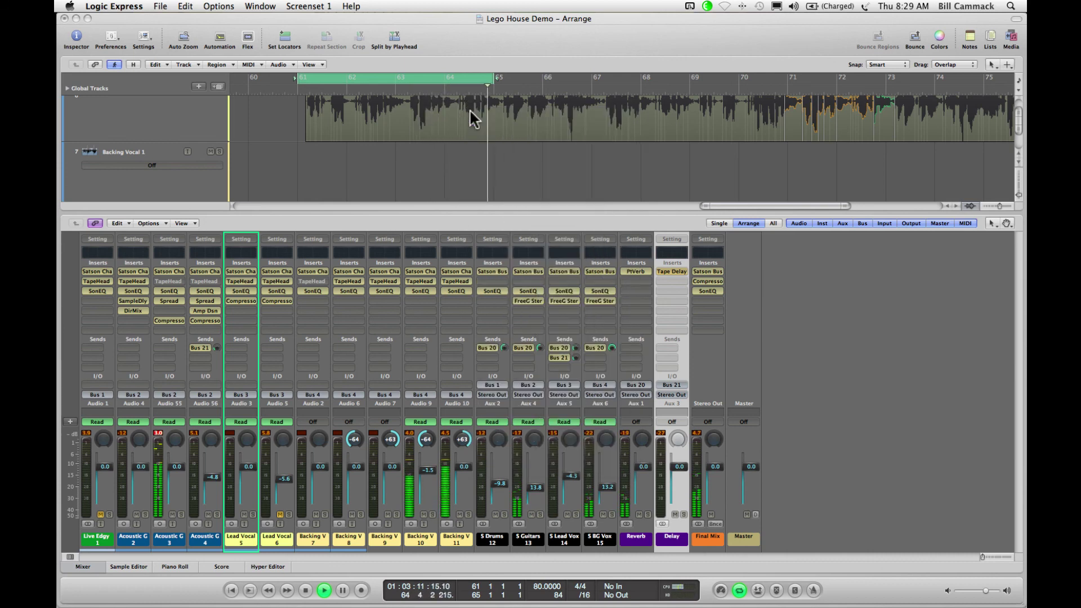
Audition the loop with Acoustic G 2 muted and Live Edgy Drums and Lead Vocal 2 unmuted
click(100, 515)
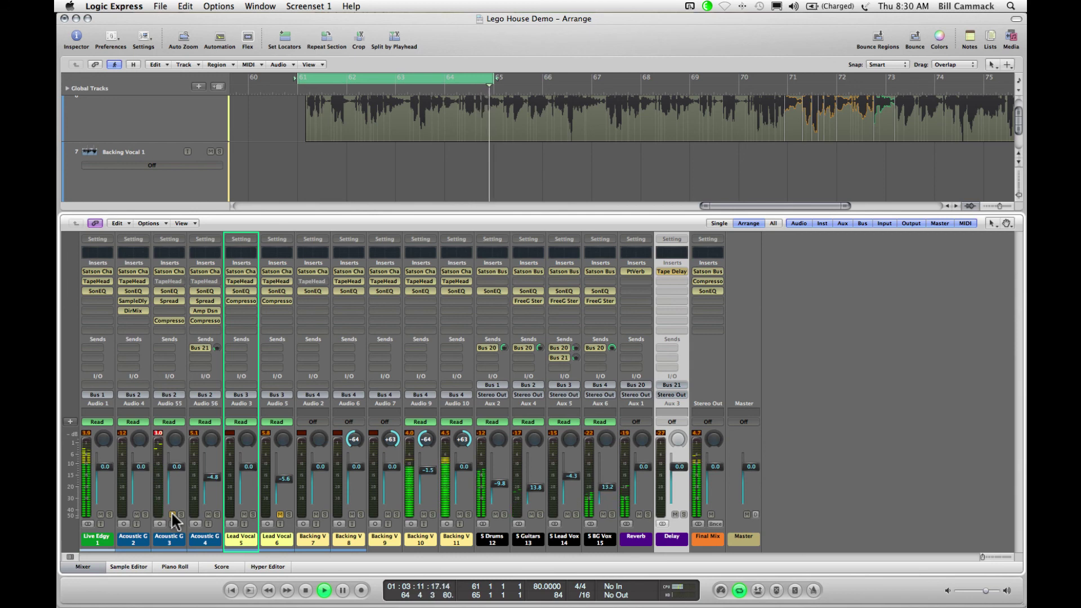
click(280, 515)
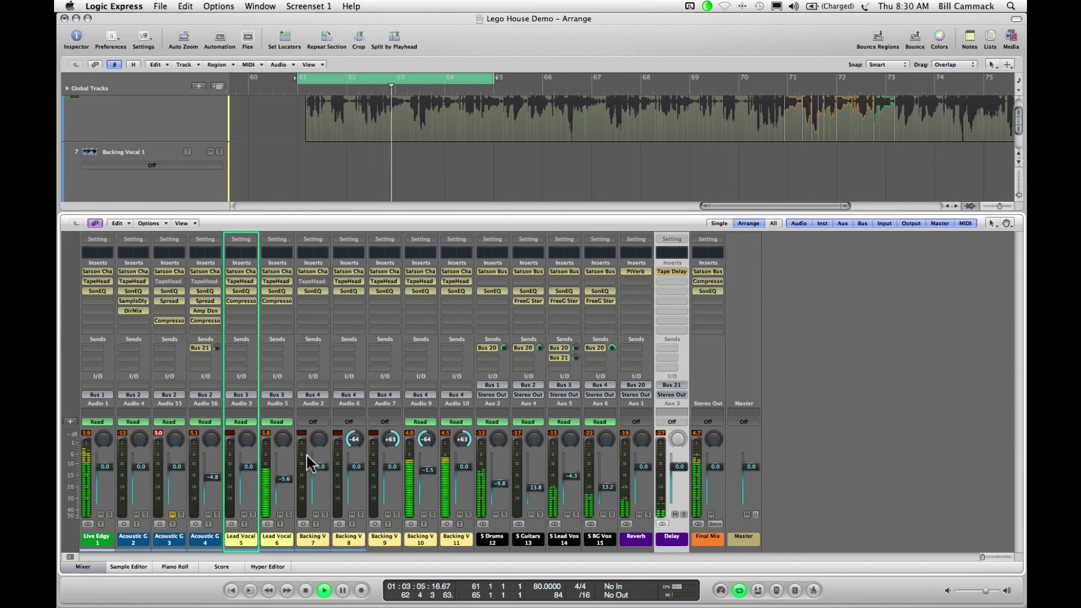
Close the mixer, show track automation, and examine the backing vocal and submix curves around bars 60 to 79
click(90, 565)
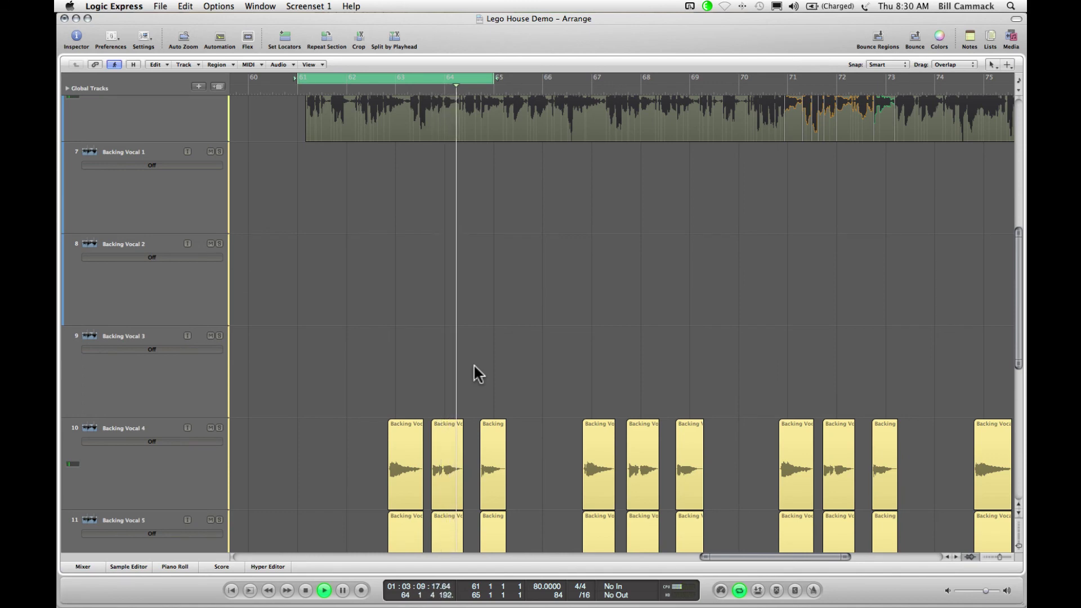
key(ctrl+Up)
key(ctrl+Down)
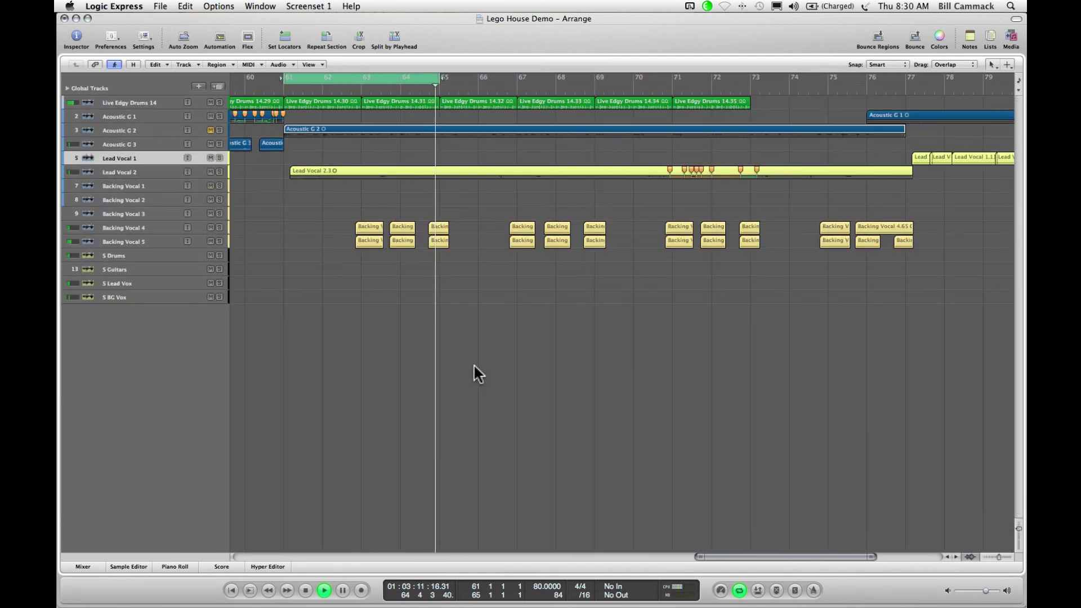
key(a)
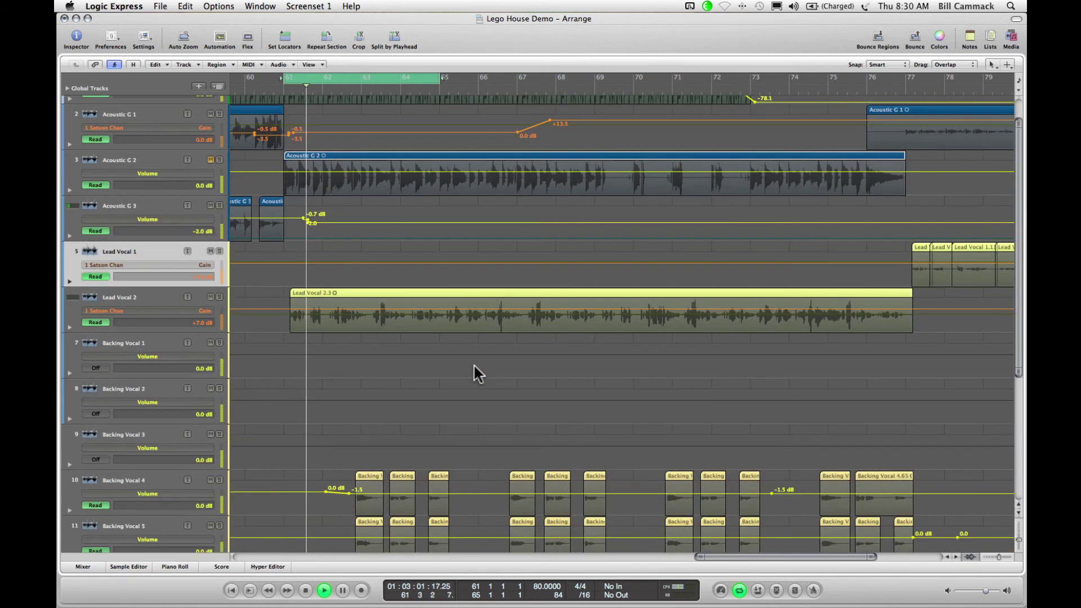
key(ctrl+Down)
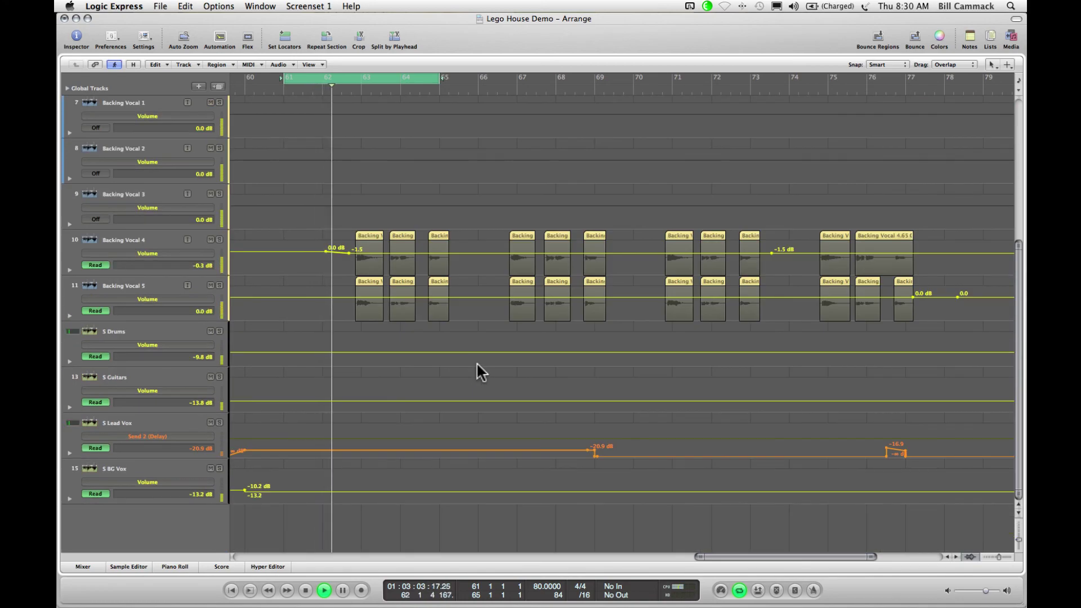
Examine the volume, gain and delay send automation across the whole song, from the drums down to the submix tracks
key(ctrl+Left)
key(ctrl+Up)
key(ctrl+Up)
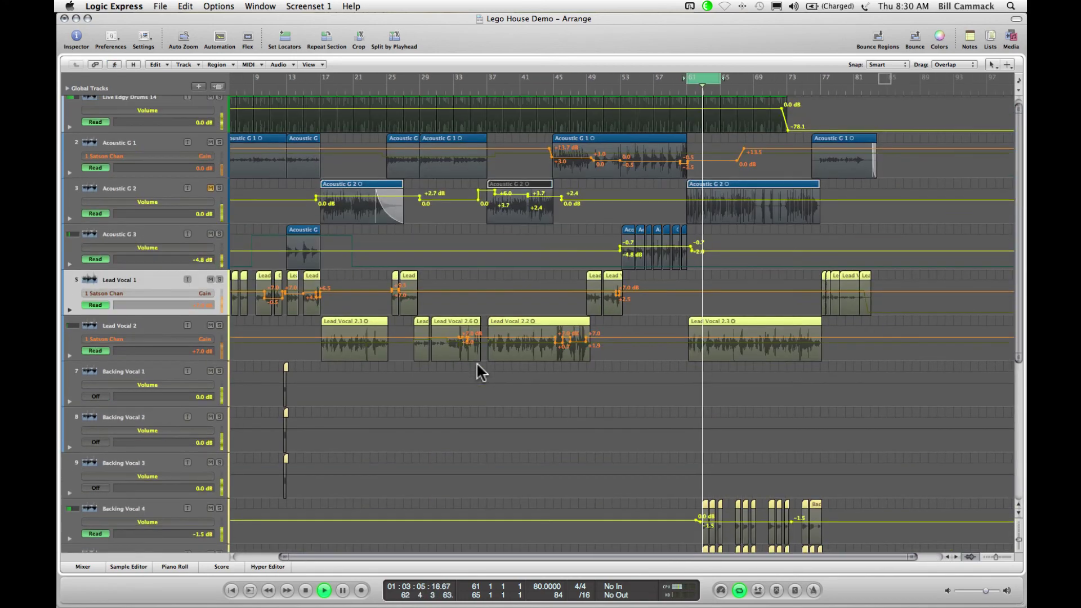
key(ctrl+Down)
key(ctrl+Down)
scroll(477, 363, down, 5)
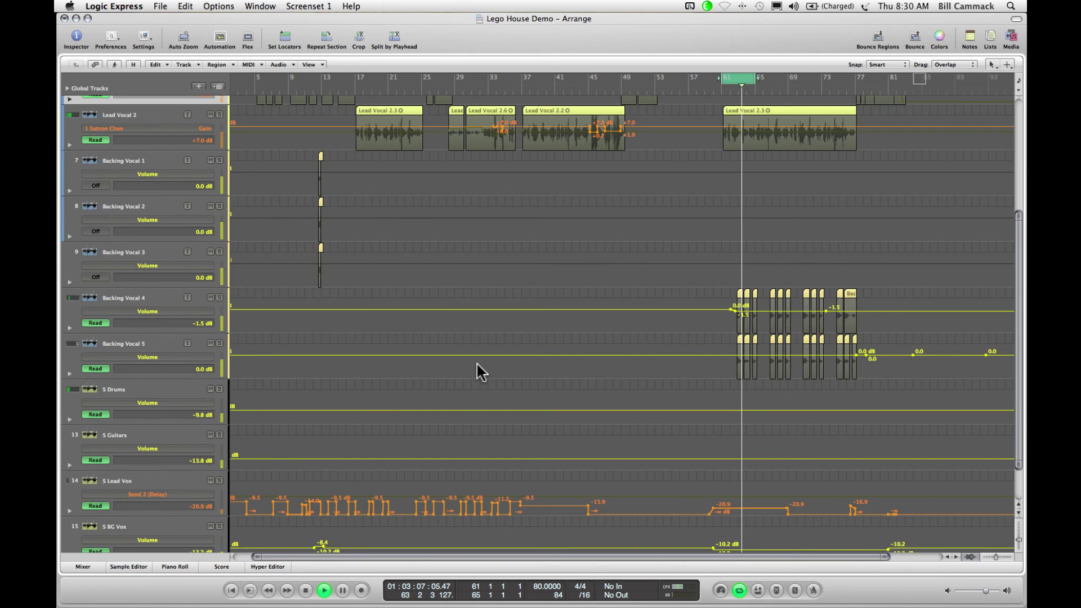
scroll(476, 362, up, 6)
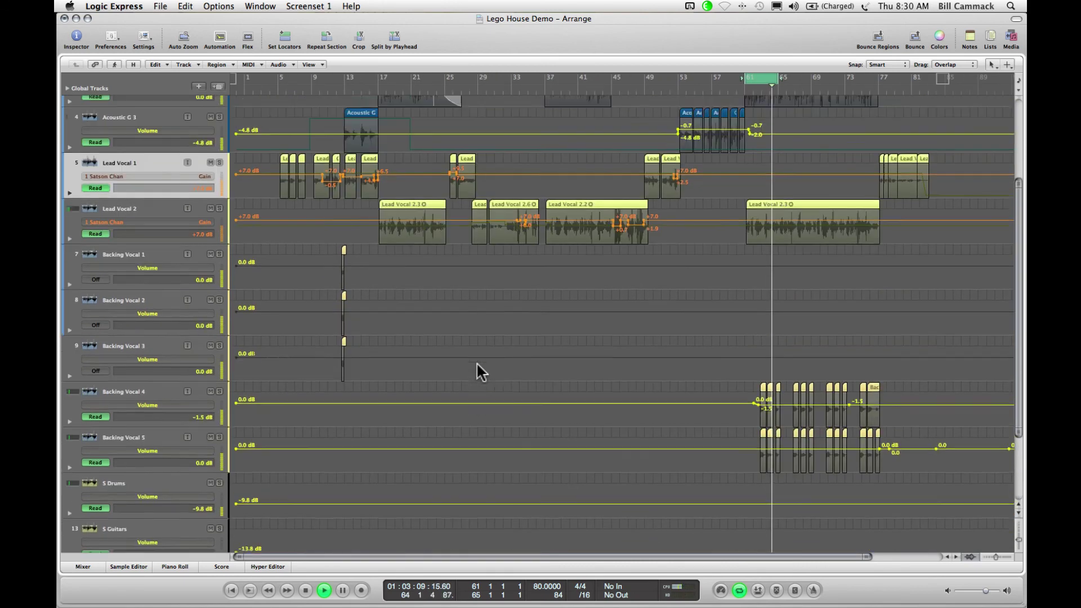
scroll(476, 364, up, 1)
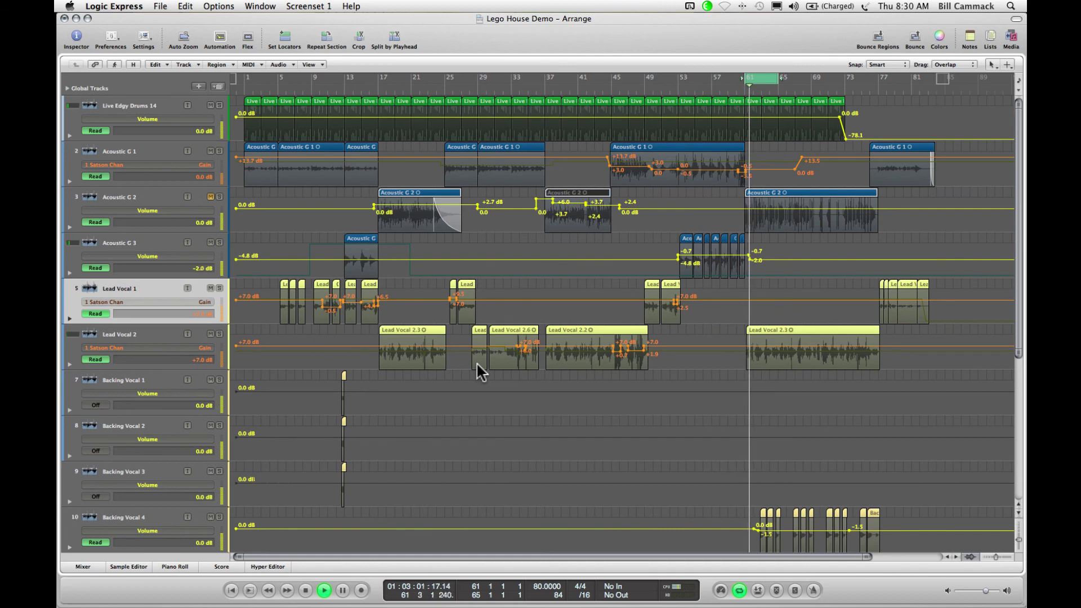
scroll(477, 363, right, 5)
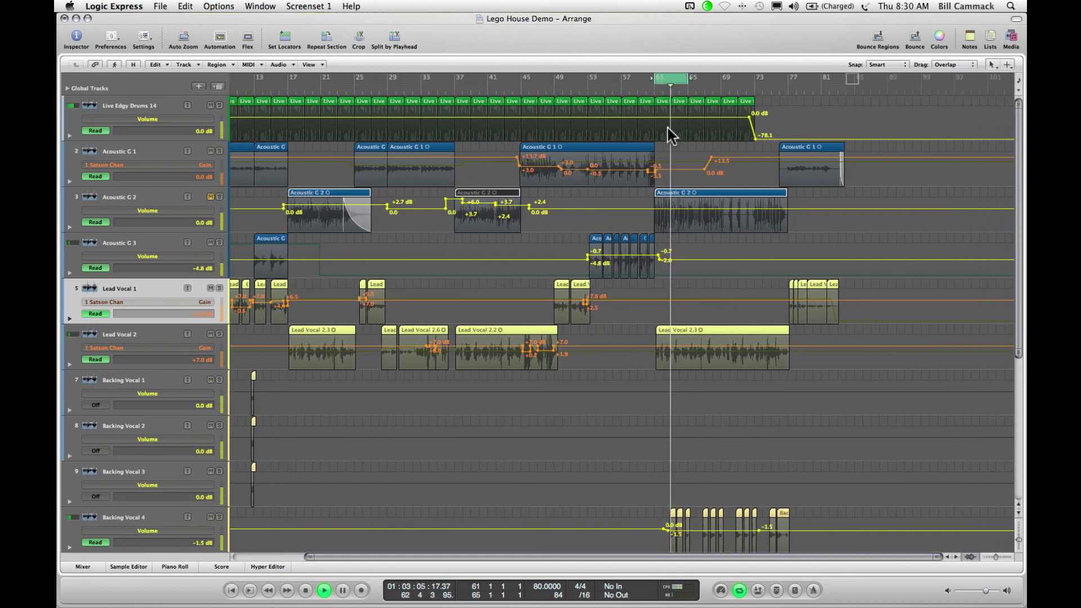
Reopen the mixer, hide the track automation, and shrink the track heights to show the drum, guitar and vocal tracks together
click(83, 567)
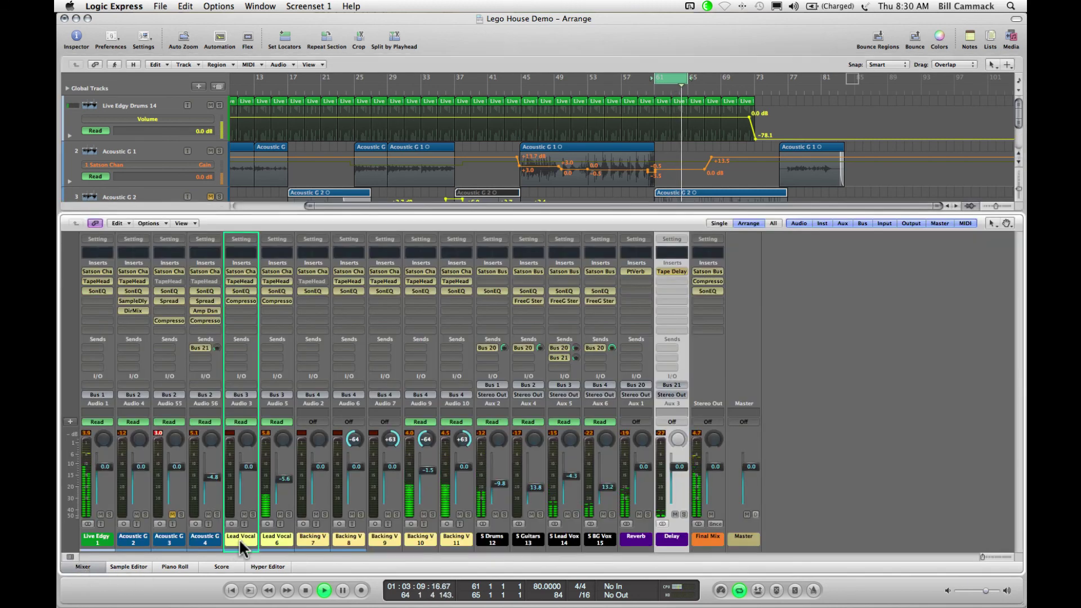
key(a)
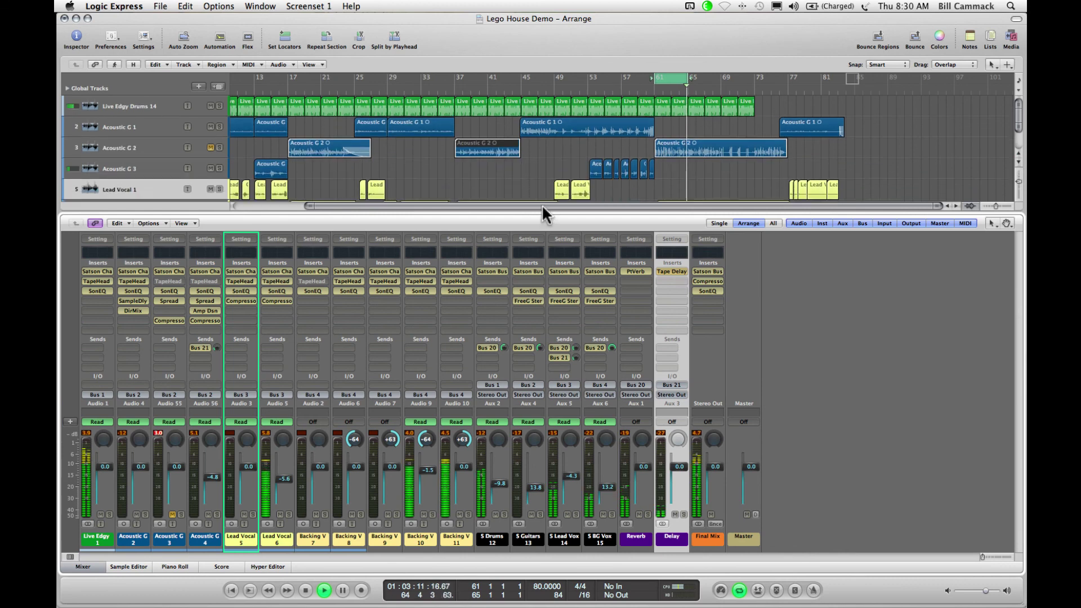
key(ctrl+Up)
key(ctrl+Up)
key(ctrl+Up)
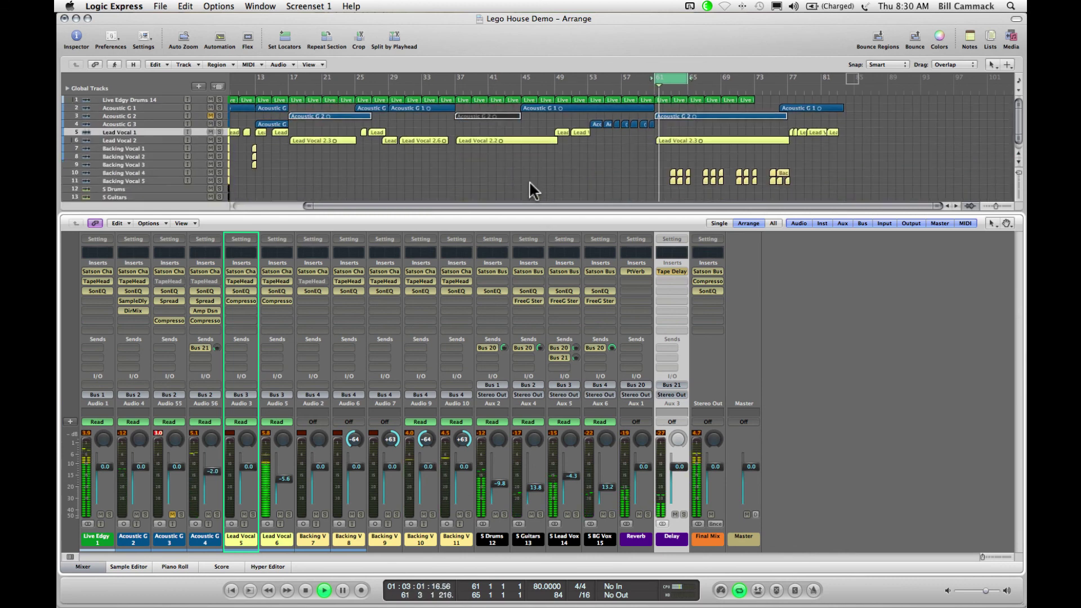
Turn off cycle playback and unmute Acoustic G 2 to continue playing the full mix
click(671, 76)
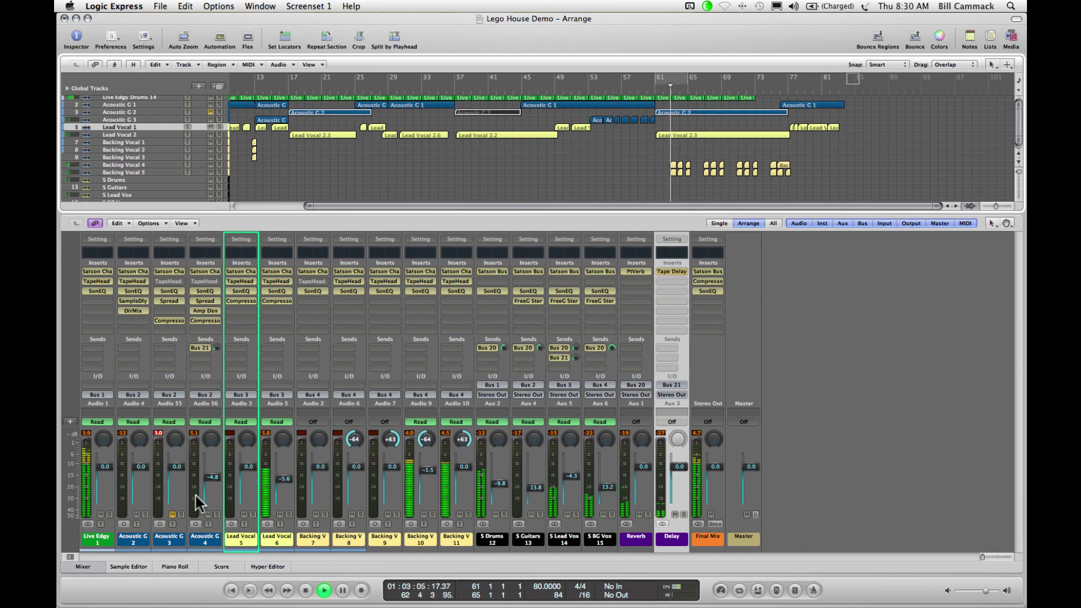
click(172, 514)
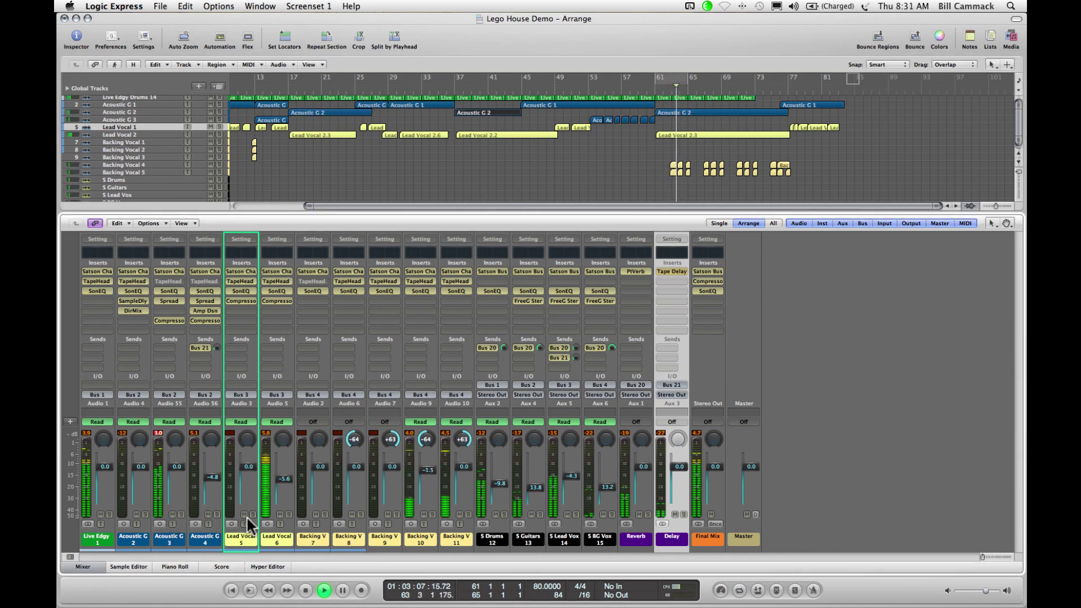